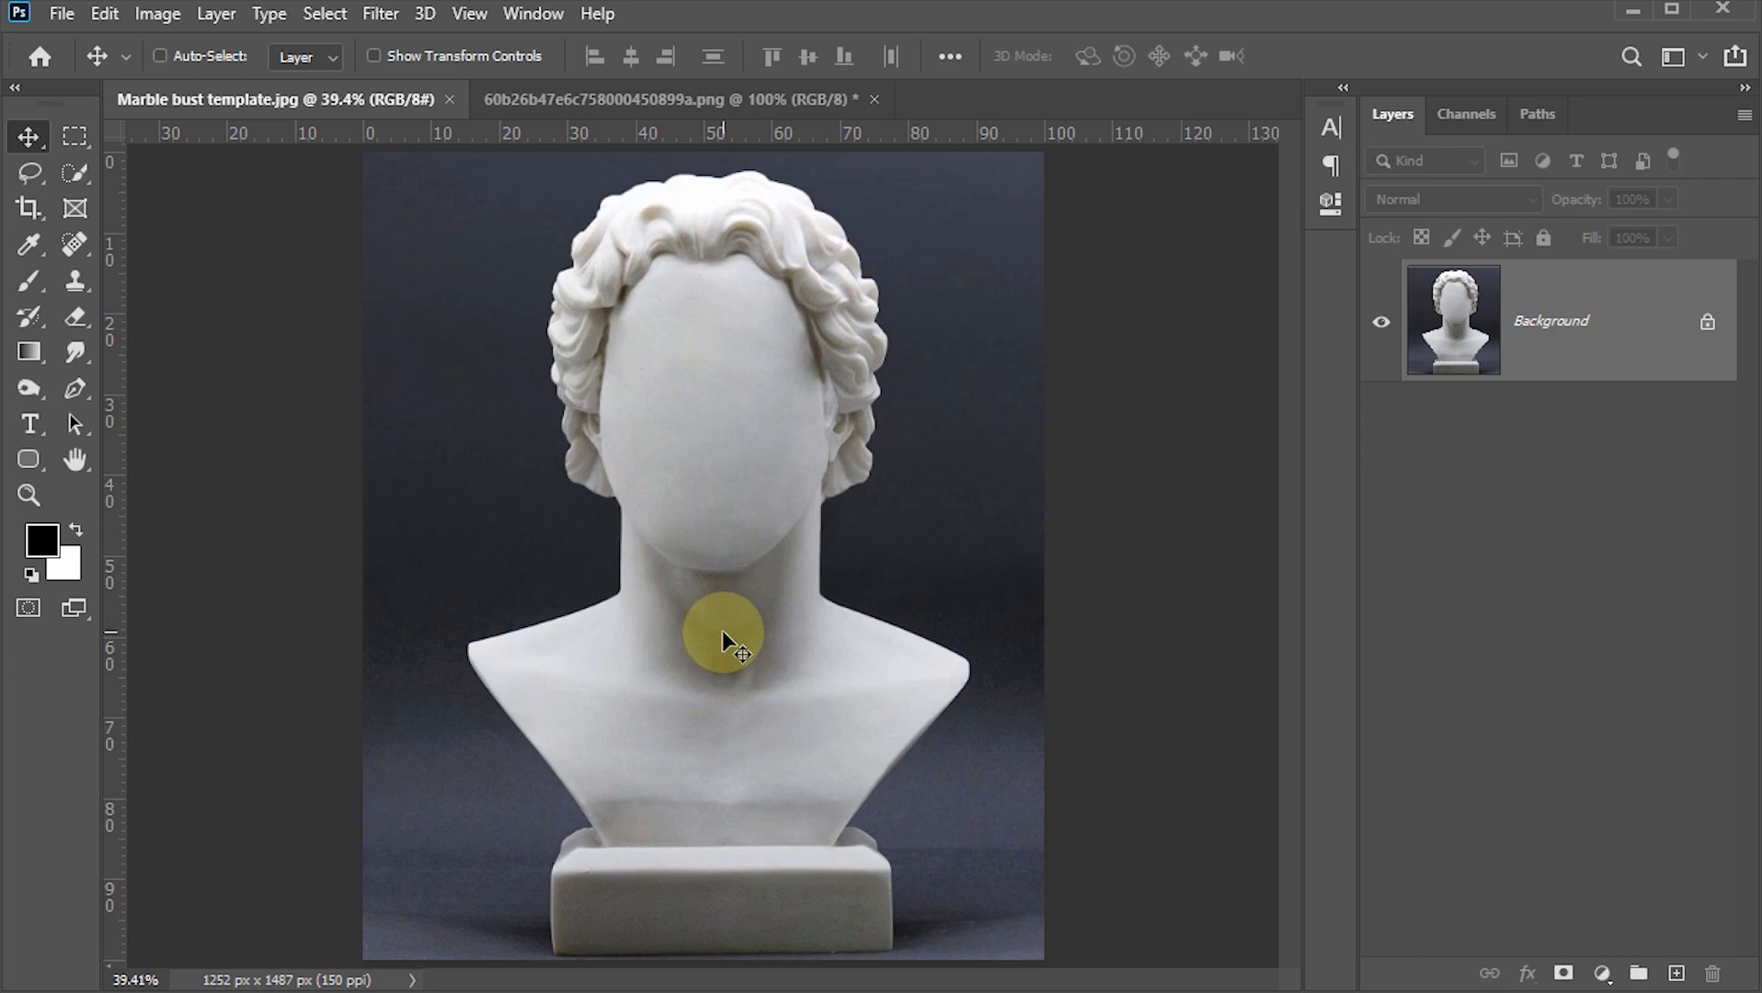
Select the man's head, hair and ears down to the chin in the portrait with the Quick Selection tool, excluding the neck
{"action": "left_click", "coordinate": [598, 92]}
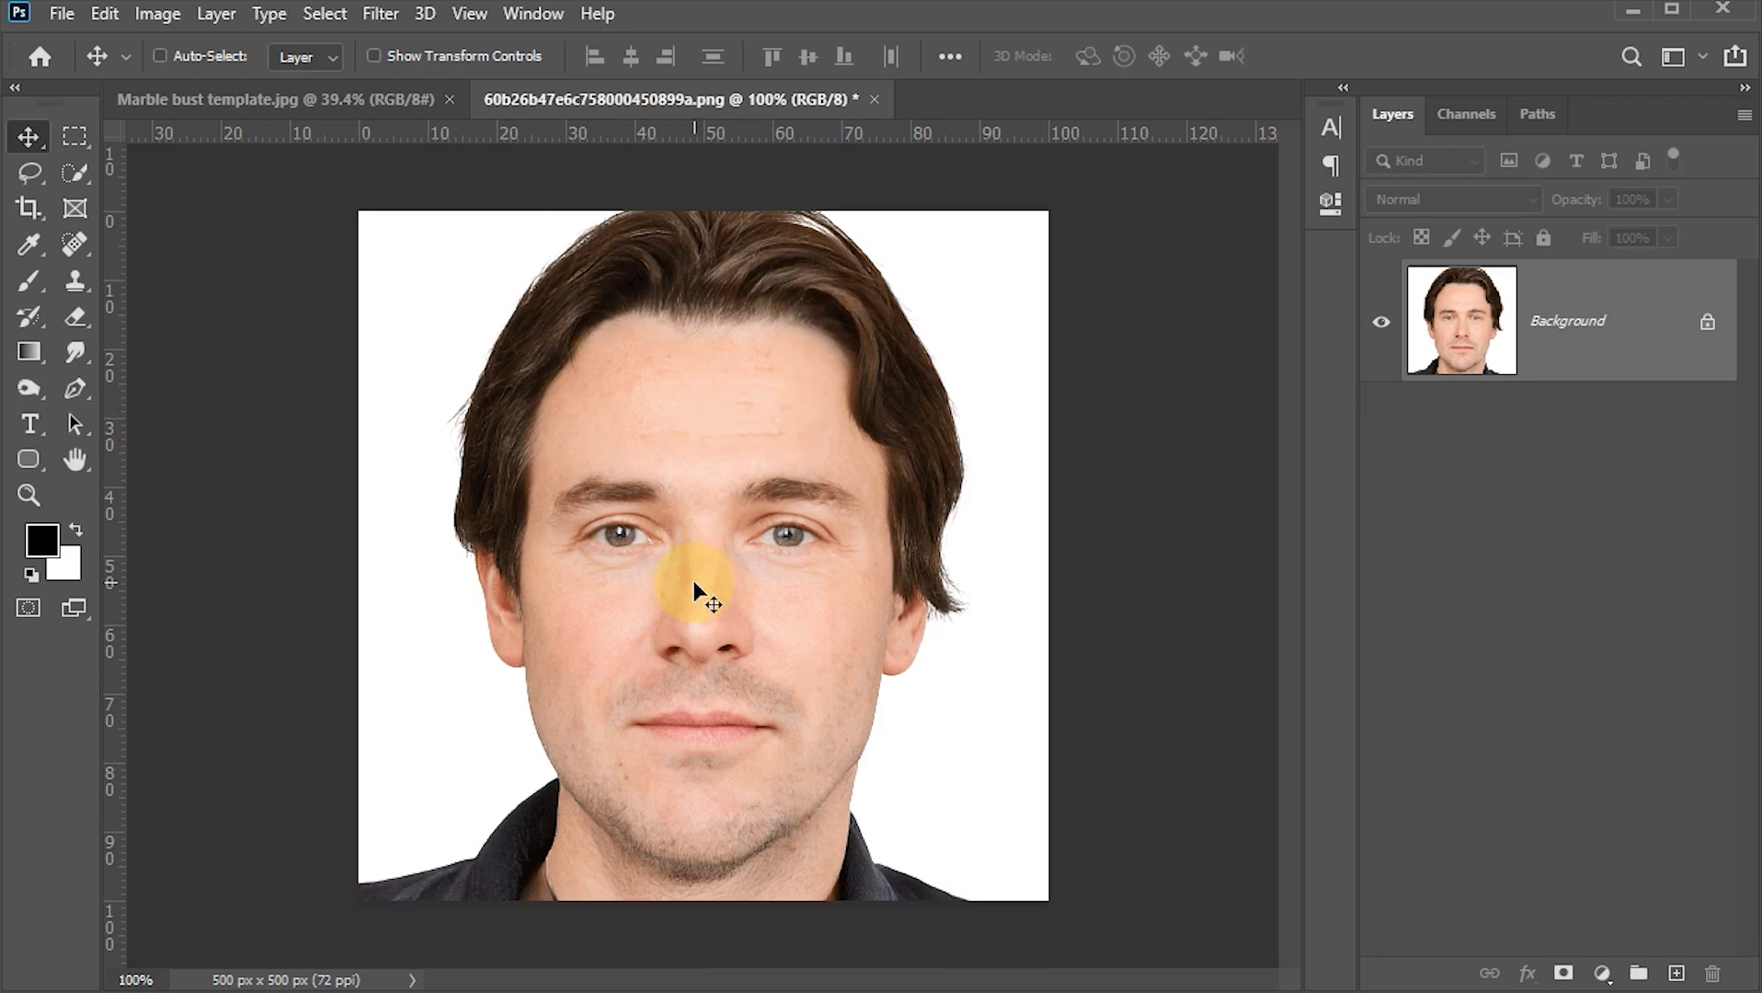
{"action": "left_click", "coordinate": [75, 174]}
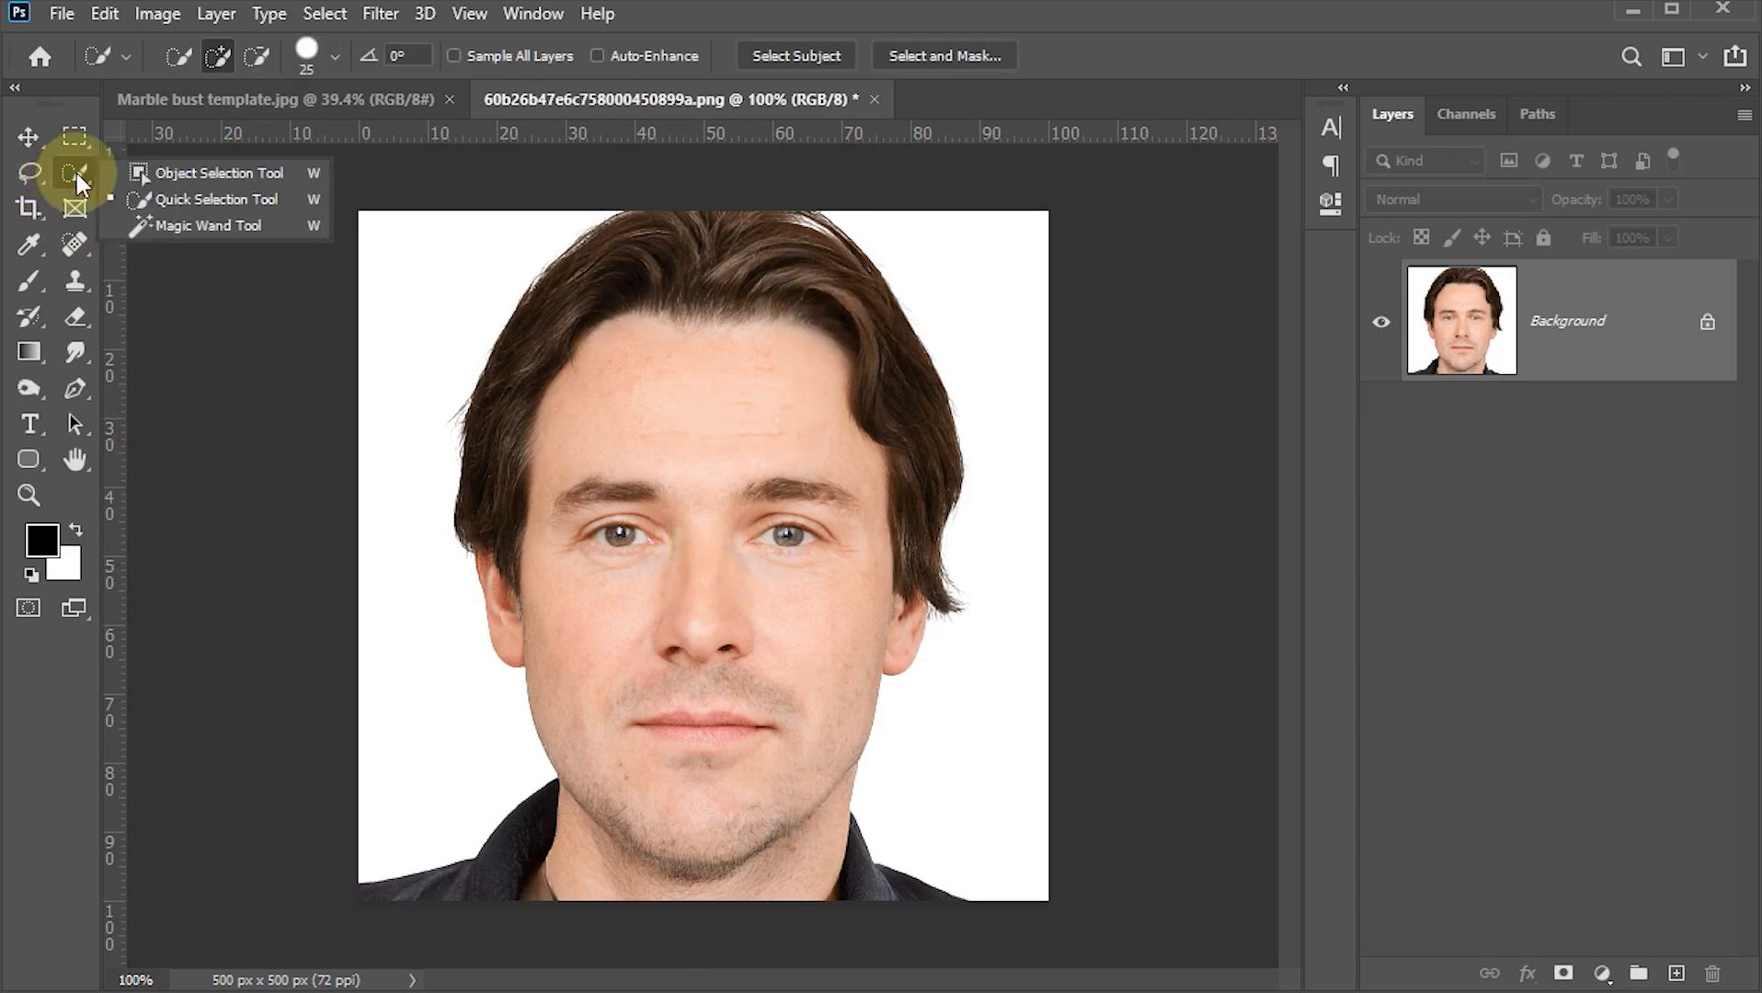
{"action": "left_click", "coordinate": [218, 199]}
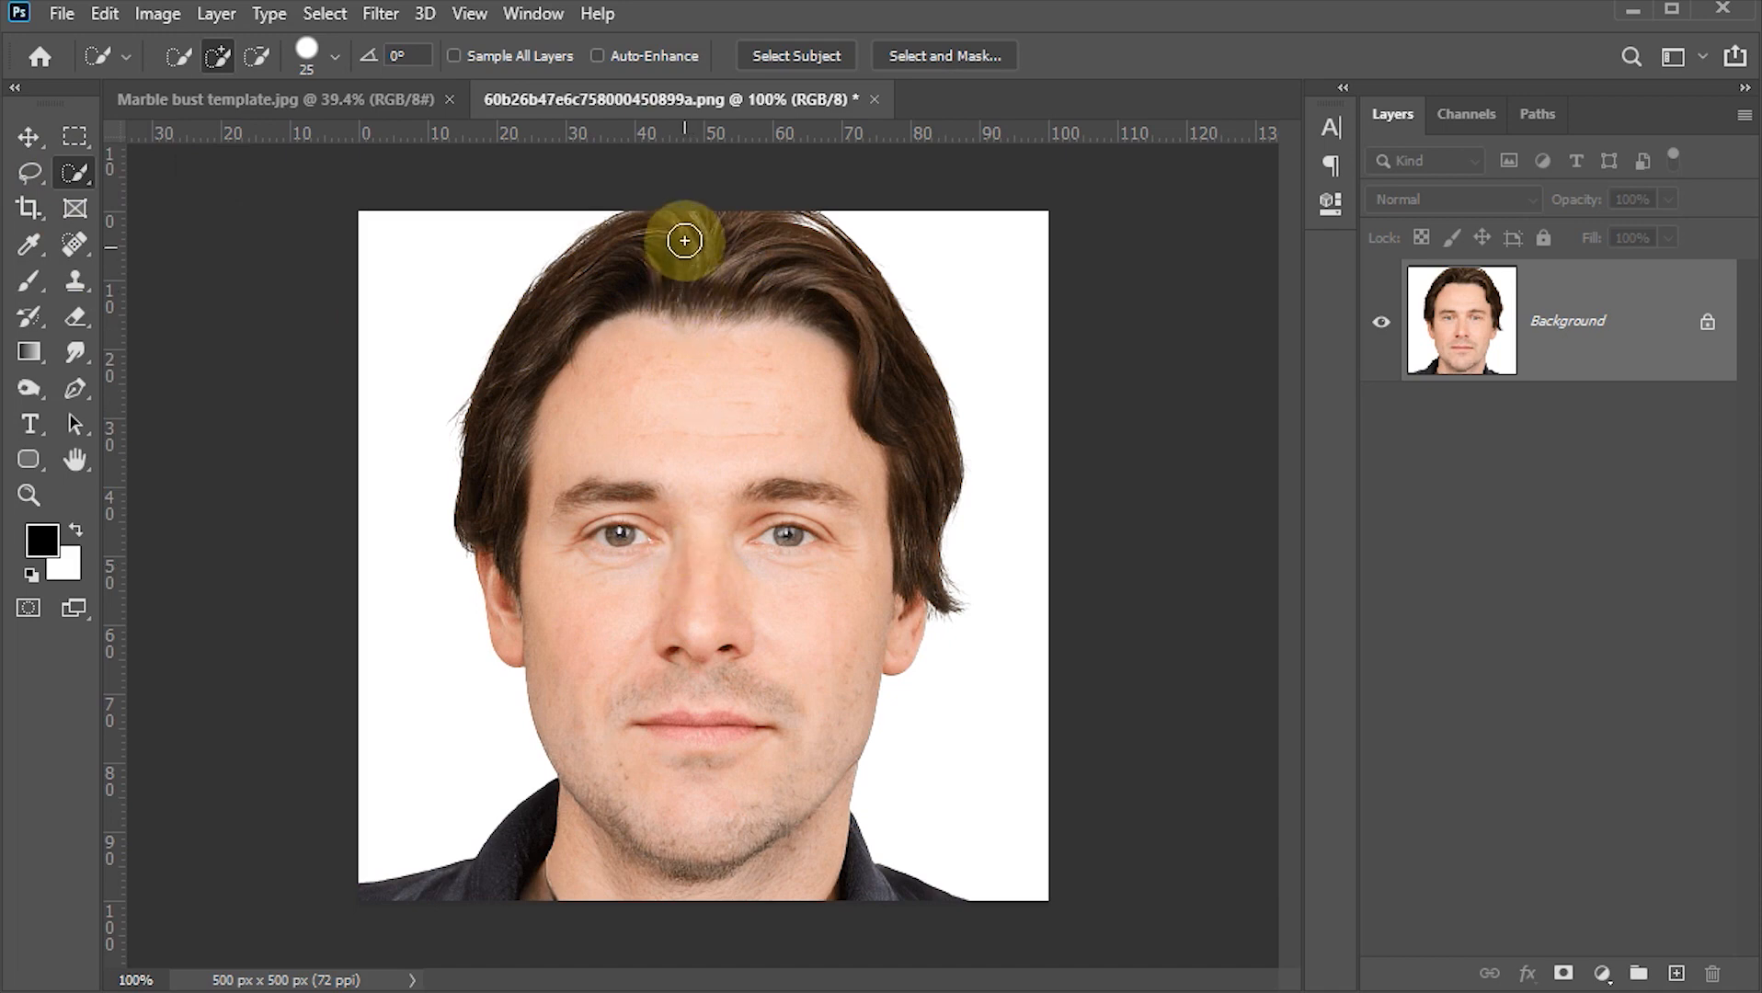
{"action": "mouse_move", "coordinate": [680, 235]}
{"action": "left_mouse_down"}
{"action": "mouse_move", "coordinate": [820, 464]}
{"action": "mouse_move", "coordinate": [820, 499]}
{"action": "mouse_move", "coordinate": [759, 500]}
{"action": "mouse_move", "coordinate": [649, 317]}
{"action": "mouse_move", "coordinate": [556, 418]}
{"action": "mouse_move", "coordinate": [528, 397]}
{"action": "mouse_move", "coordinate": [674, 263]}
{"action": "mouse_move", "coordinate": [838, 289]}
{"action": "mouse_move", "coordinate": [888, 454]}
{"action": "mouse_move", "coordinate": [867, 519]}
{"action": "mouse_move", "coordinate": [813, 512]}
{"action": "mouse_move", "coordinate": [646, 586]}
{"action": "mouse_move", "coordinate": [683, 657]}
{"action": "mouse_move", "coordinate": [660, 737]}
{"action": "mouse_move", "coordinate": [636, 704]}
{"action": "mouse_move", "coordinate": [740, 840]}
{"action": "mouse_move", "coordinate": [776, 840]}
{"action": "mouse_move", "coordinate": [842, 750]}
{"action": "mouse_move", "coordinate": [582, 804]}
{"action": "mouse_move", "coordinate": [723, 844]}
{"action": "mouse_move", "coordinate": [603, 871]}
{"action": "mouse_move", "coordinate": [544, 838]}
{"action": "mouse_move", "coordinate": [545, 805]}
{"action": "mouse_move", "coordinate": [625, 886]}
{"action": "mouse_move", "coordinate": [759, 892]}
{"action": "mouse_move", "coordinate": [830, 853]}
{"action": "mouse_move", "coordinate": [854, 794]}
{"action": "left_mouse_up"}
{"action": "key", "text": "alt"}
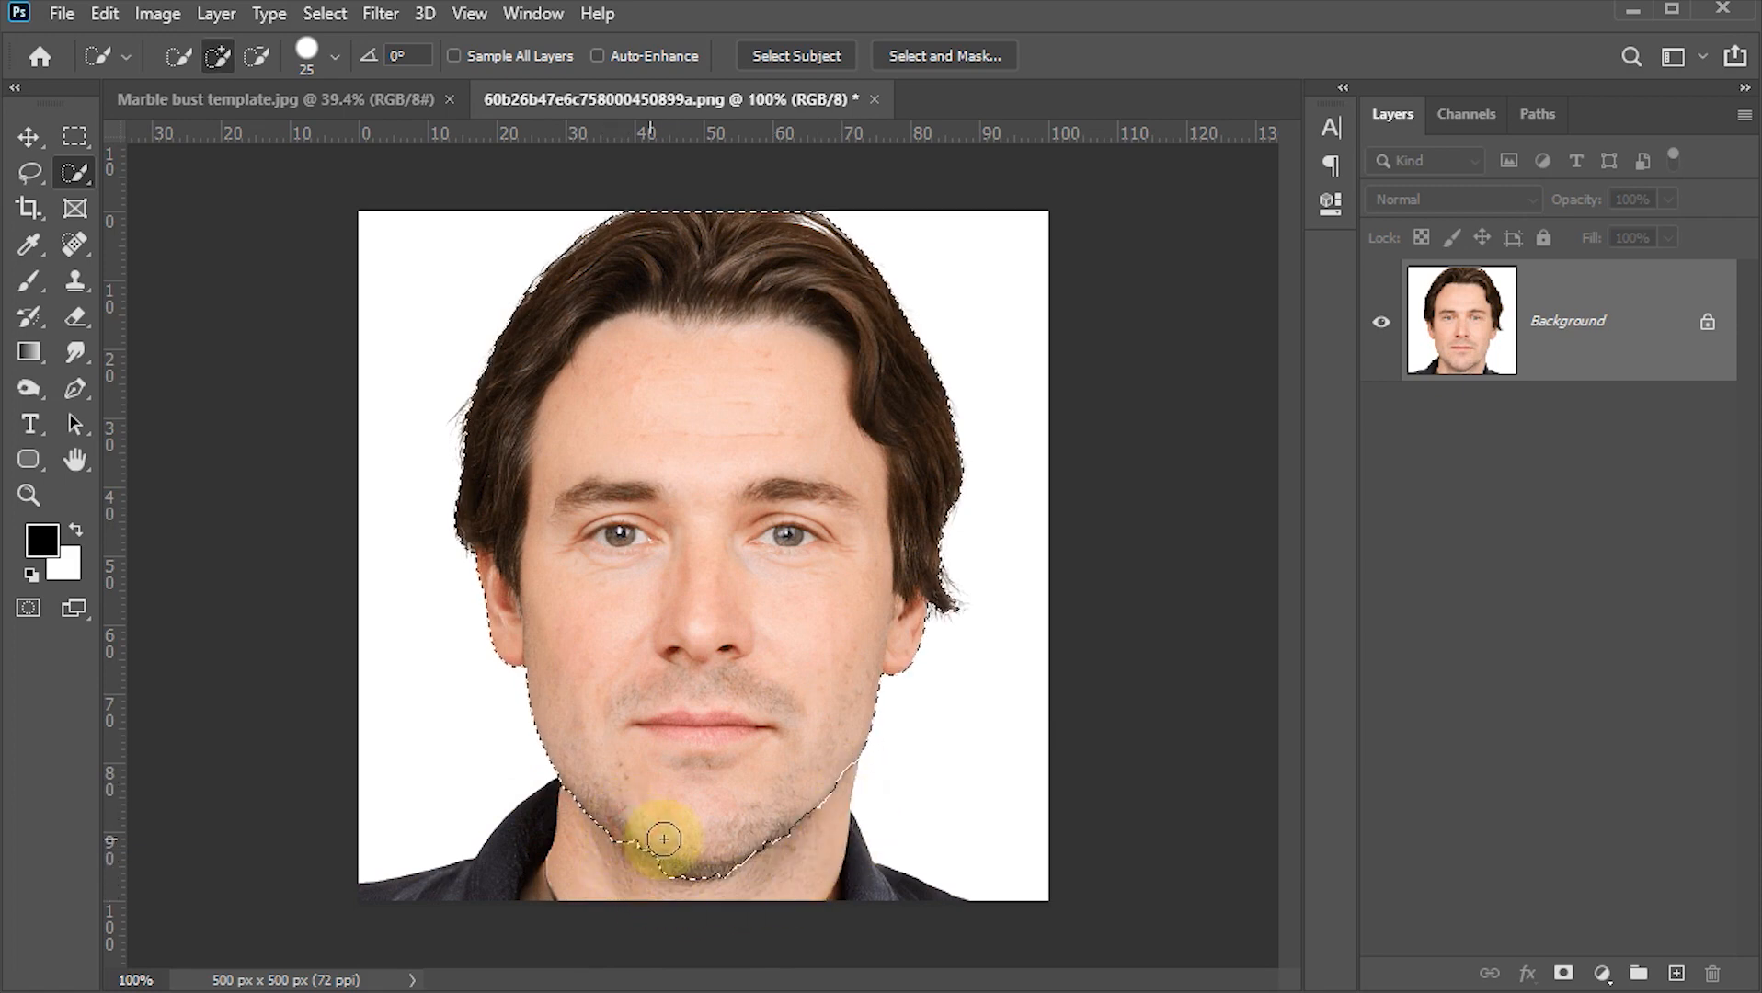
{"action": "key", "text": "alt"}
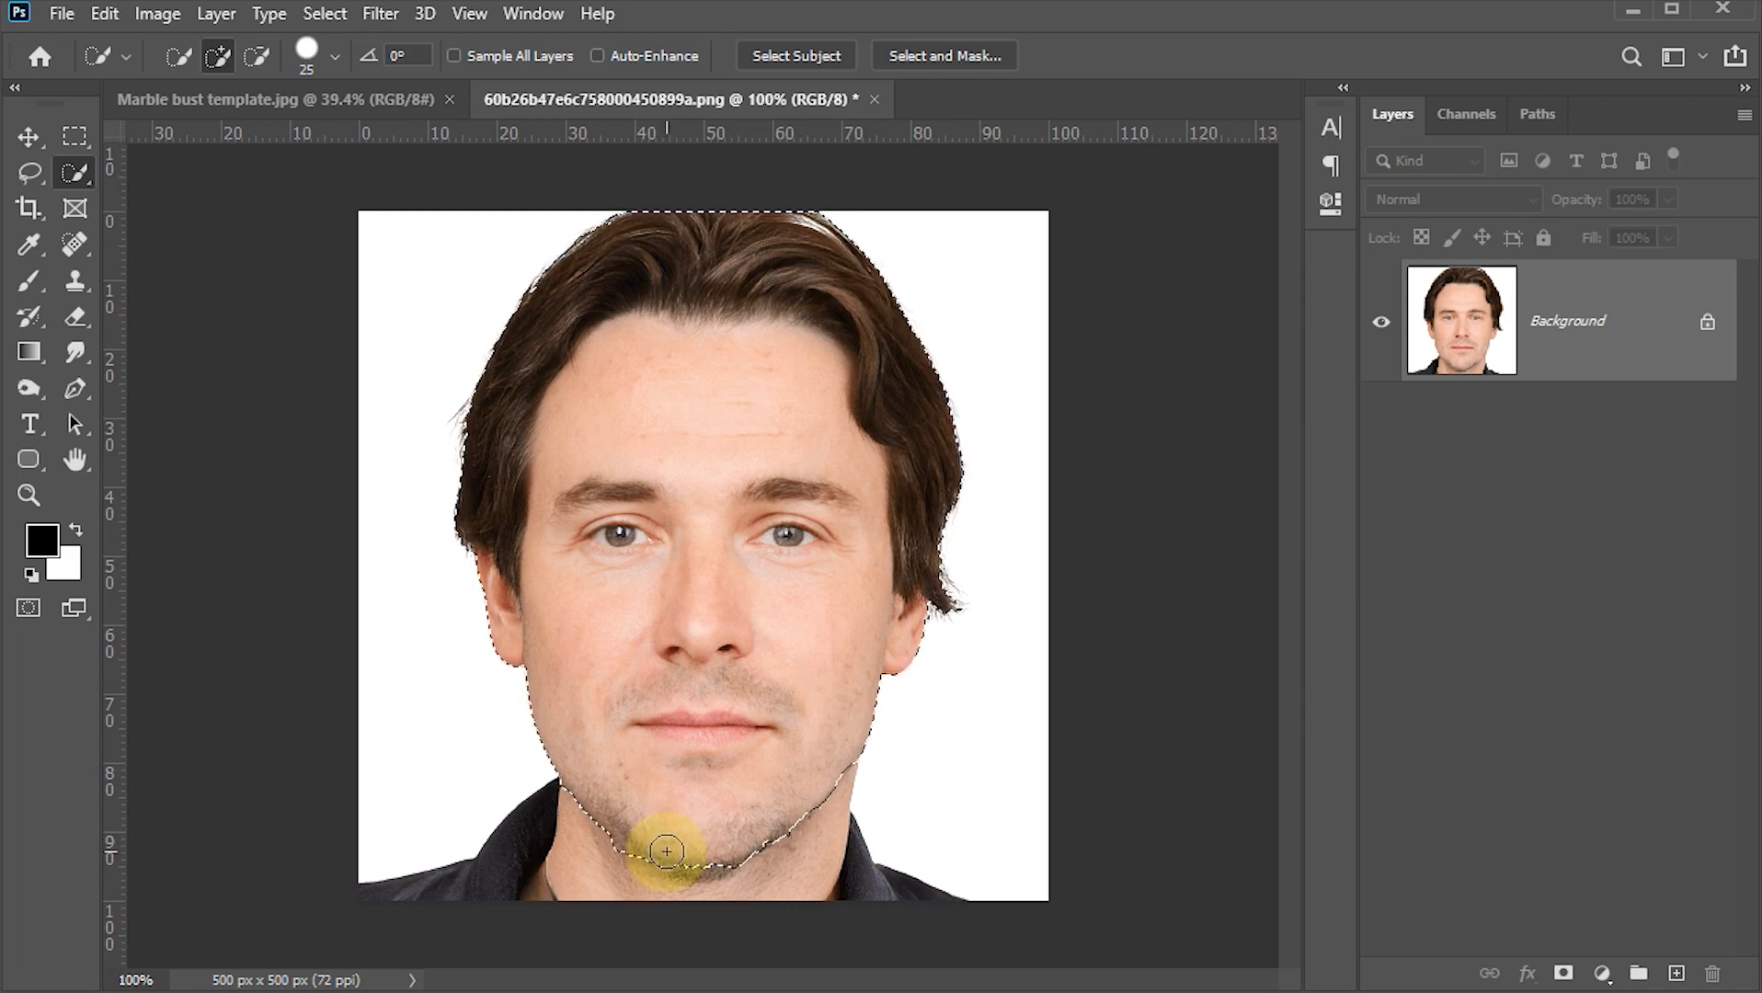
Mask the portrait to the head selection and move the masked head into the Marble bust template document
{"action": "left_click", "coordinate": [1569, 976]}
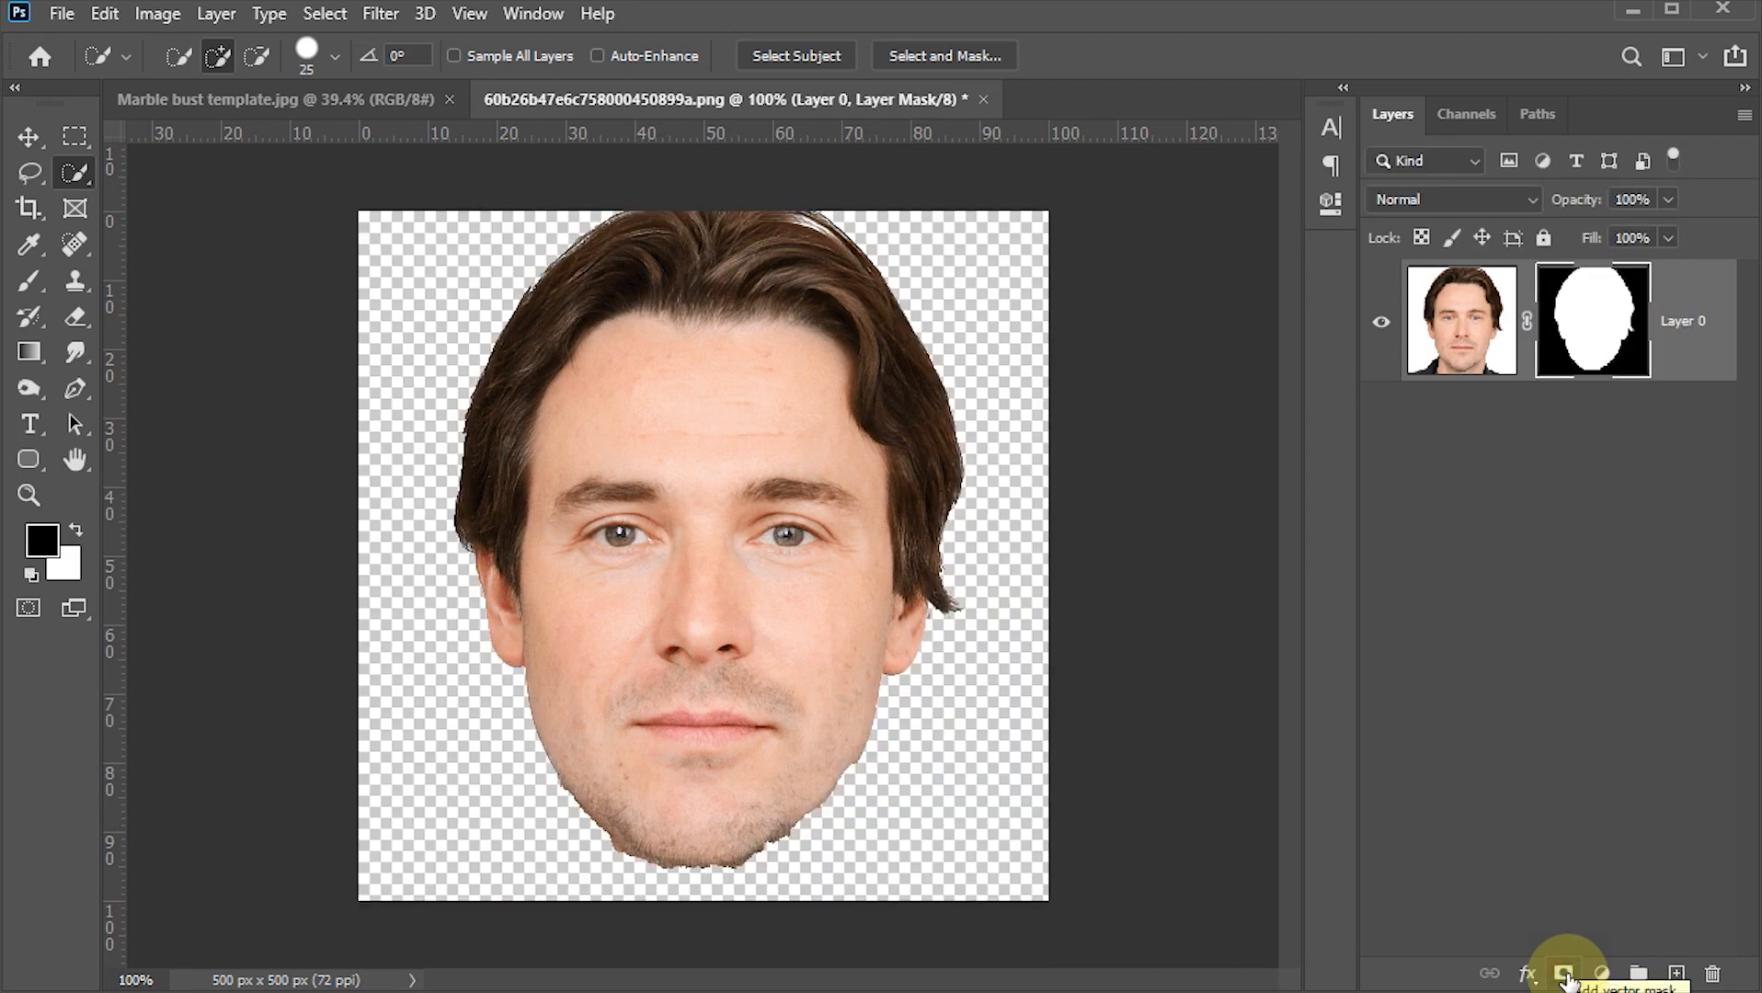
{"action": "left_click", "coordinate": [29, 138]}
{"action": "left_click_drag", "start_coordinate": [733, 543], "coordinate": [759, 499]}
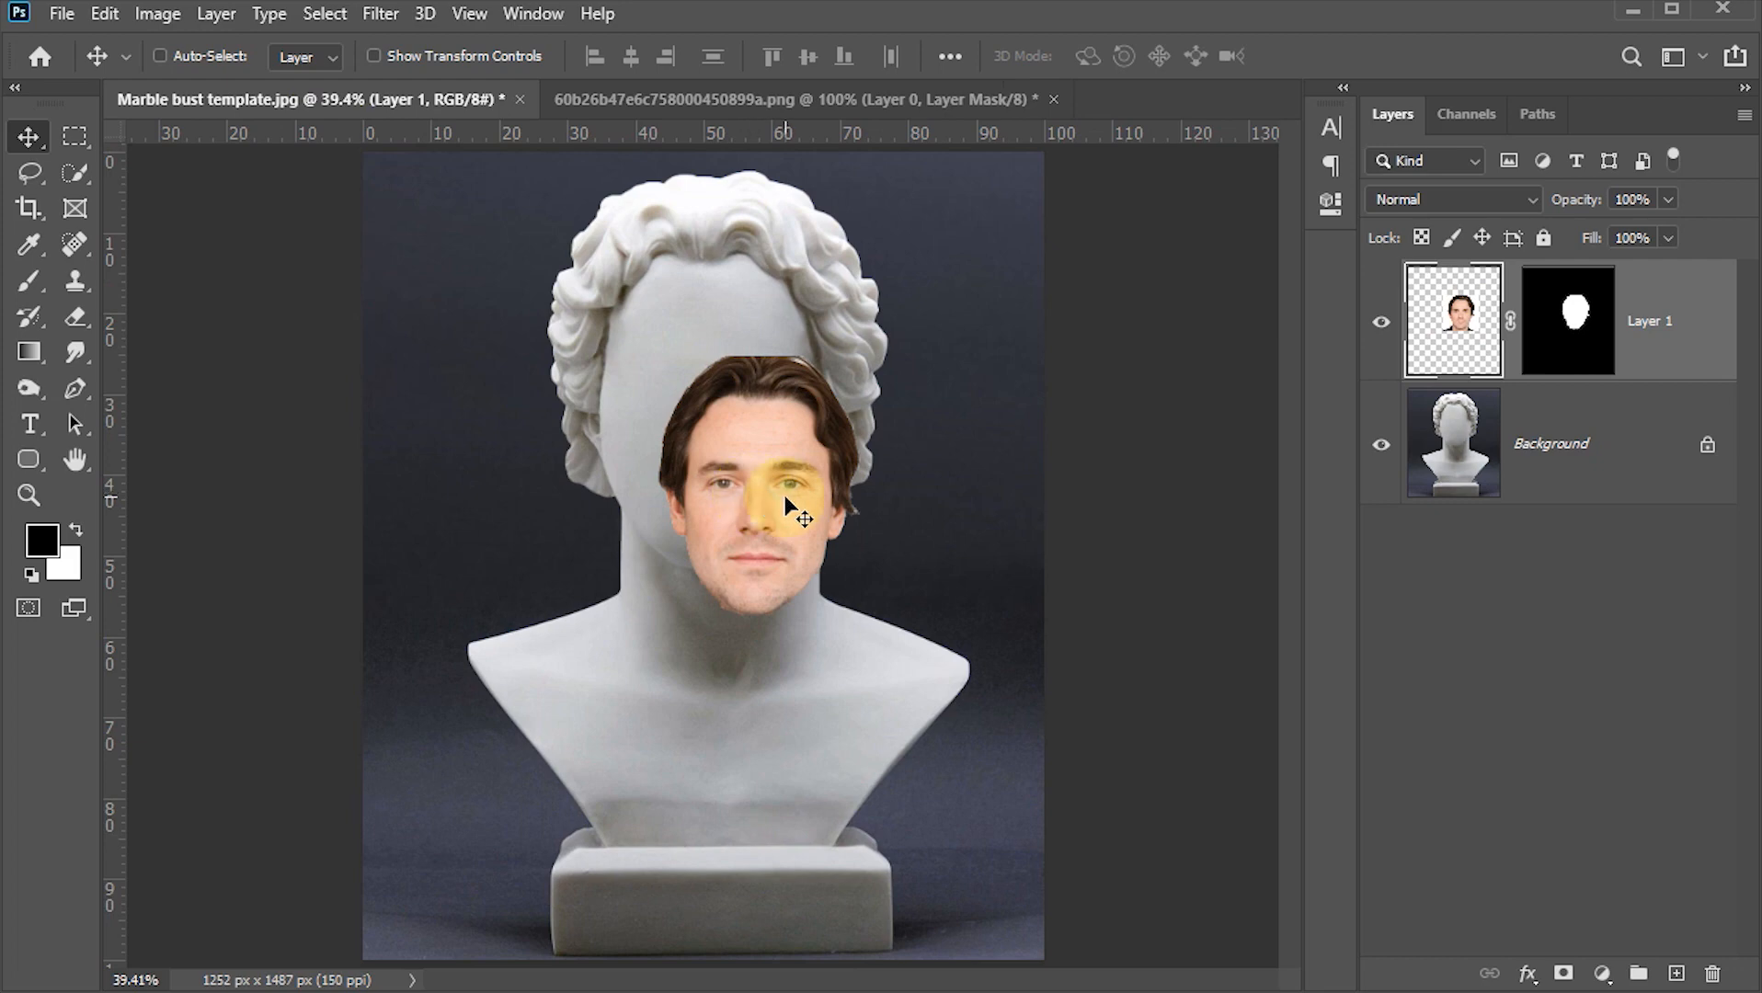
Lower the head layer's opacity to 30%, then position it over the bust's blank face and scale it to 157.40% width and 152.80% height
{"action": "key", "text": "3"}
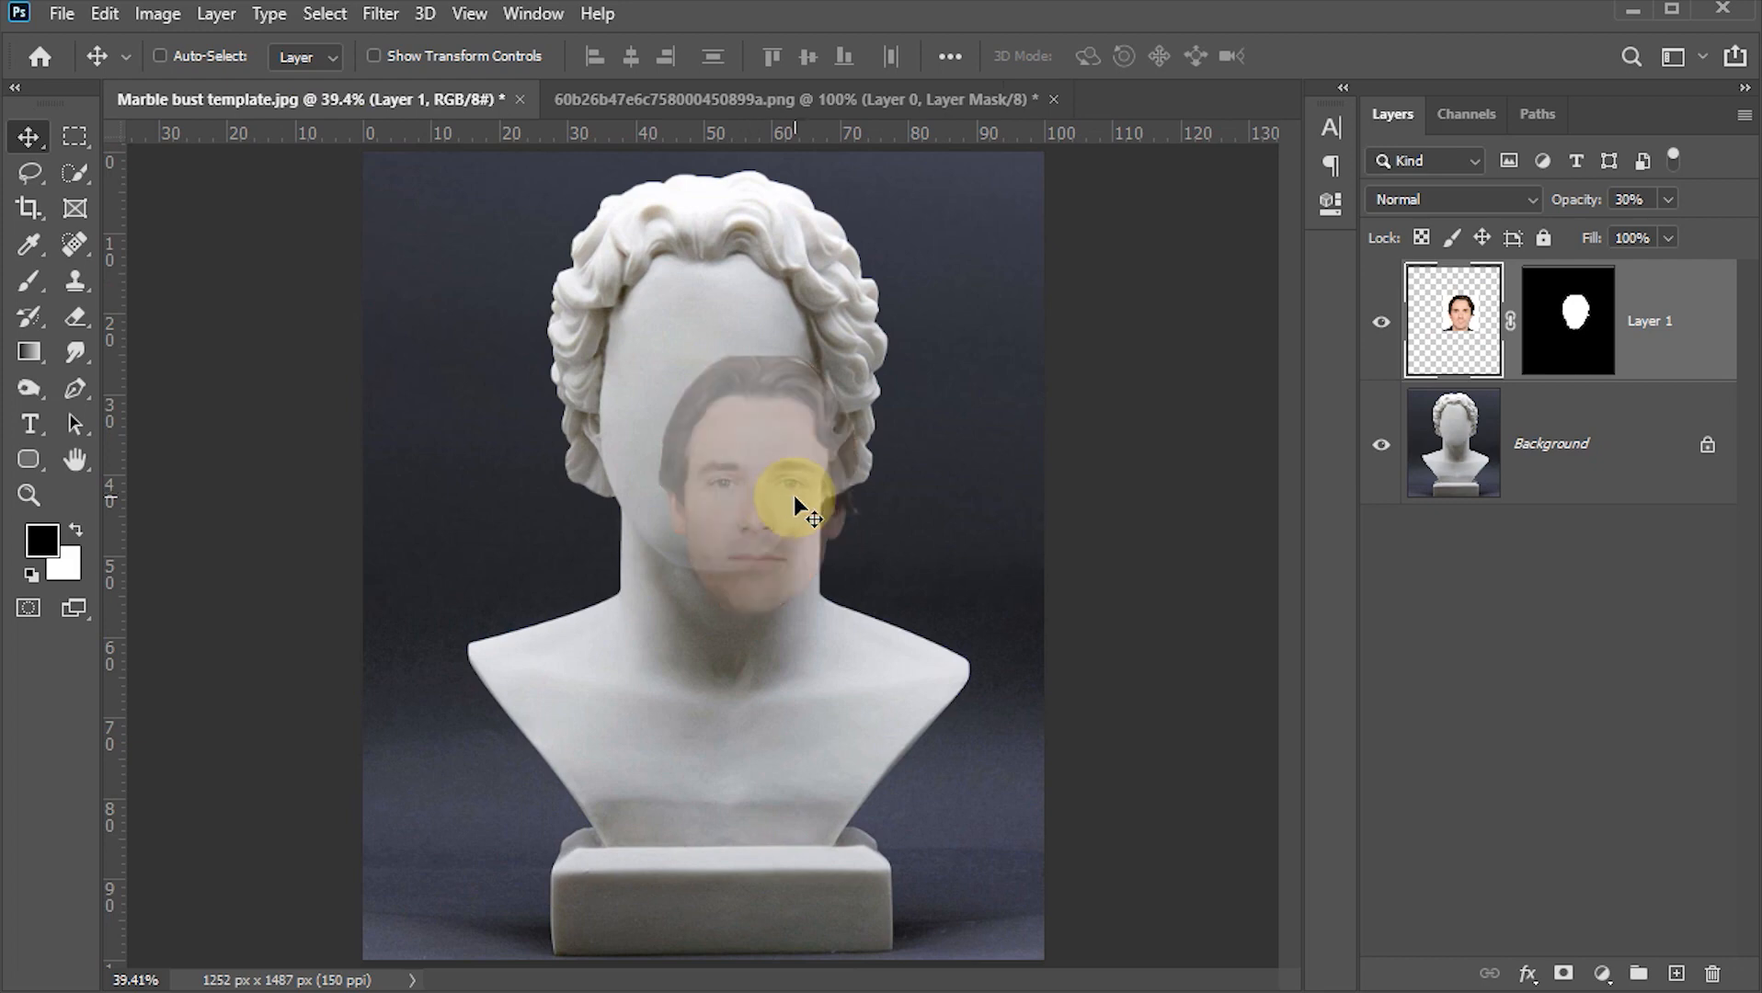
{"action": "left_click_drag", "start_coordinate": [785, 492], "coordinate": [747, 406]}
{"action": "key", "text": "ctrl+t"}
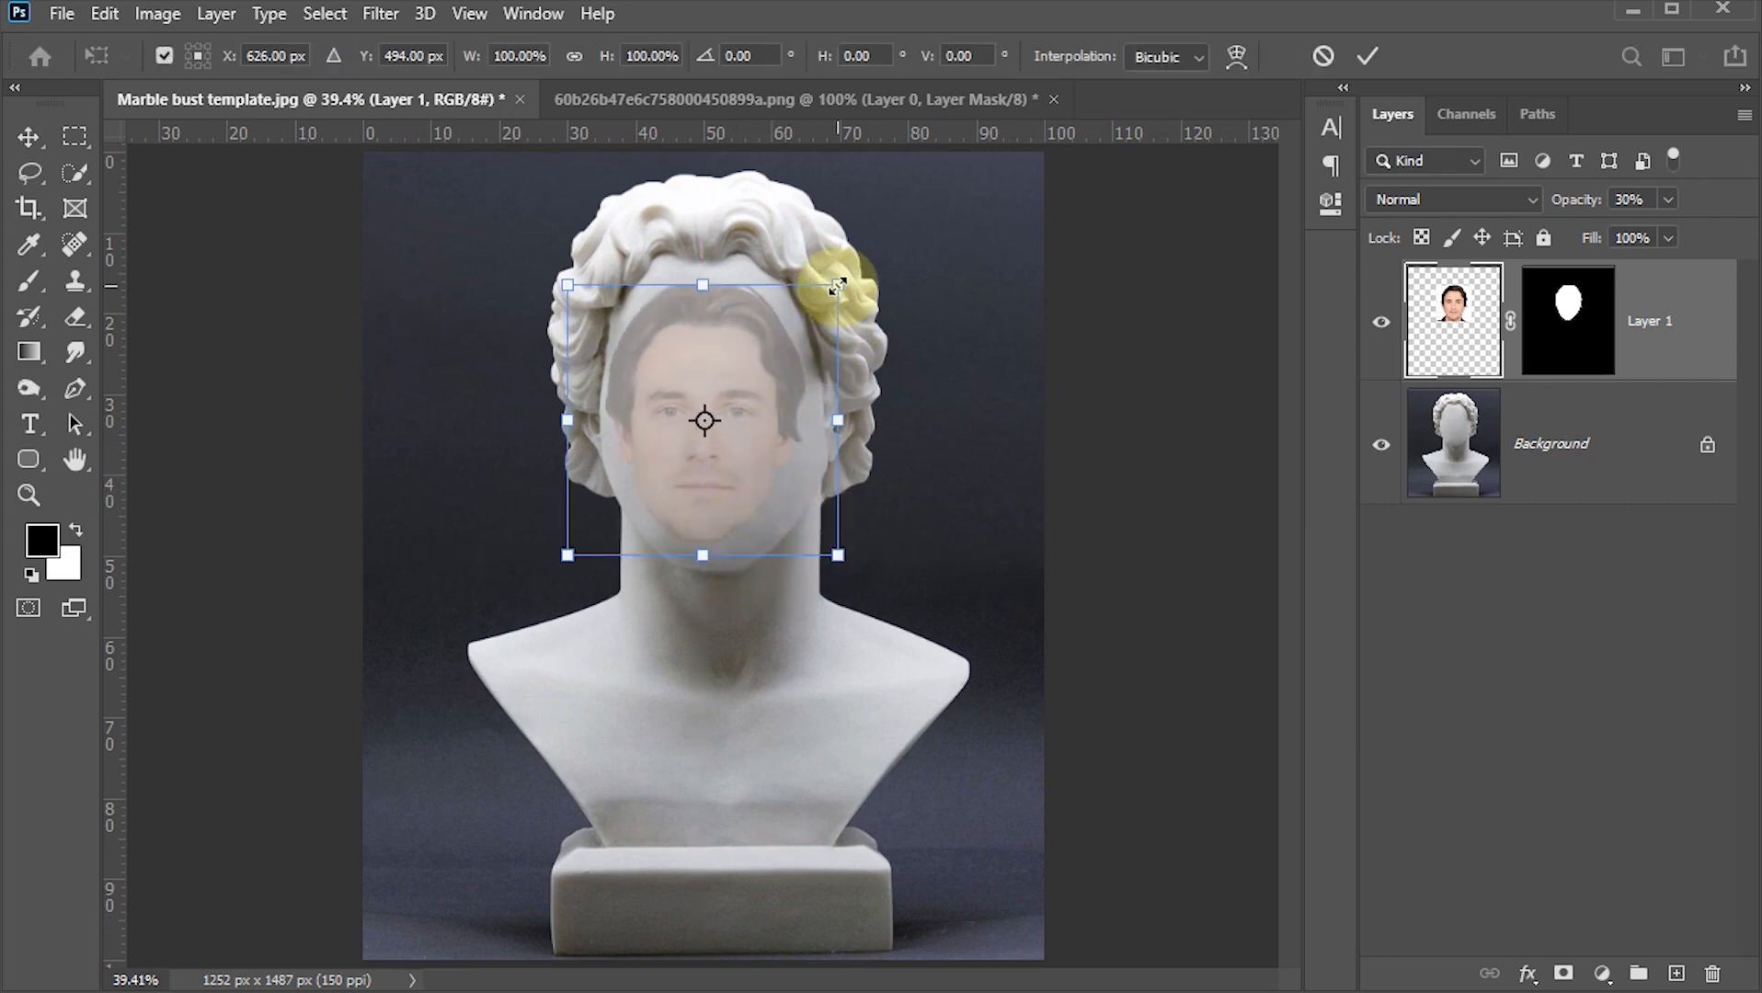
{"action": "left_click_drag", "start_coordinate": [839, 286], "coordinate": [910, 212]}
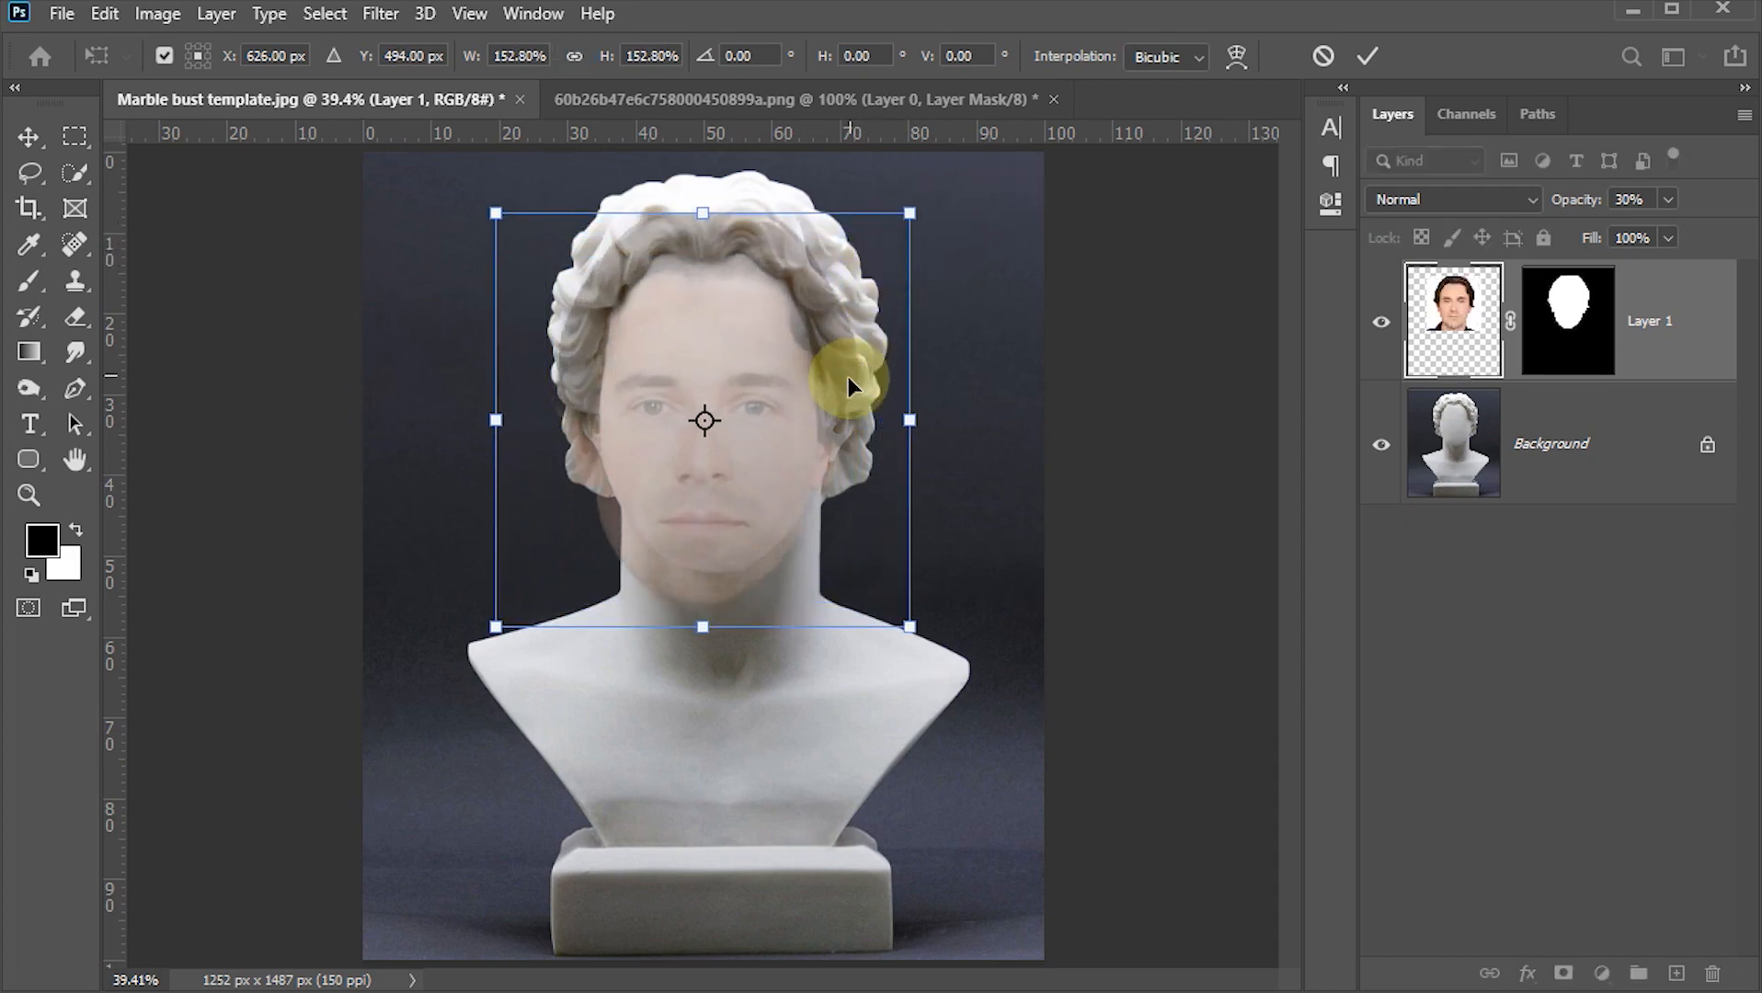
{"action": "left_click_drag", "start_coordinate": [847, 376], "coordinate": [855, 341]}
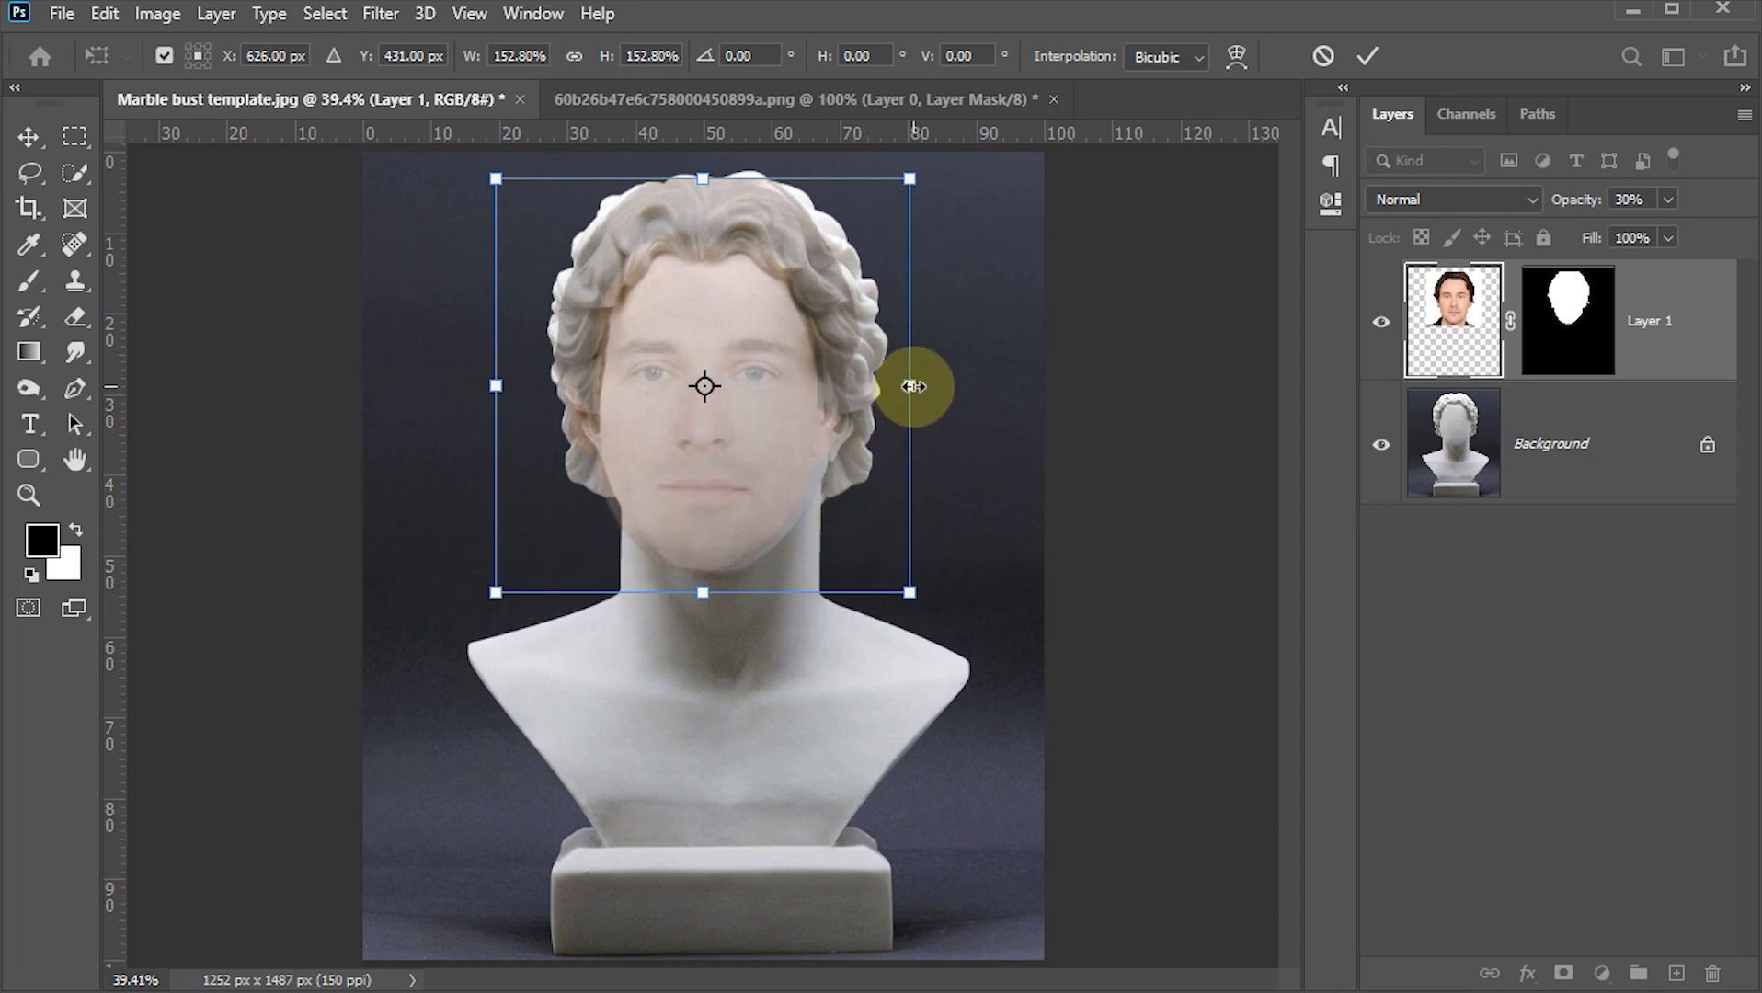
{"action": "left_click_drag", "start_coordinate": [913, 386], "coordinate": [923, 386]}
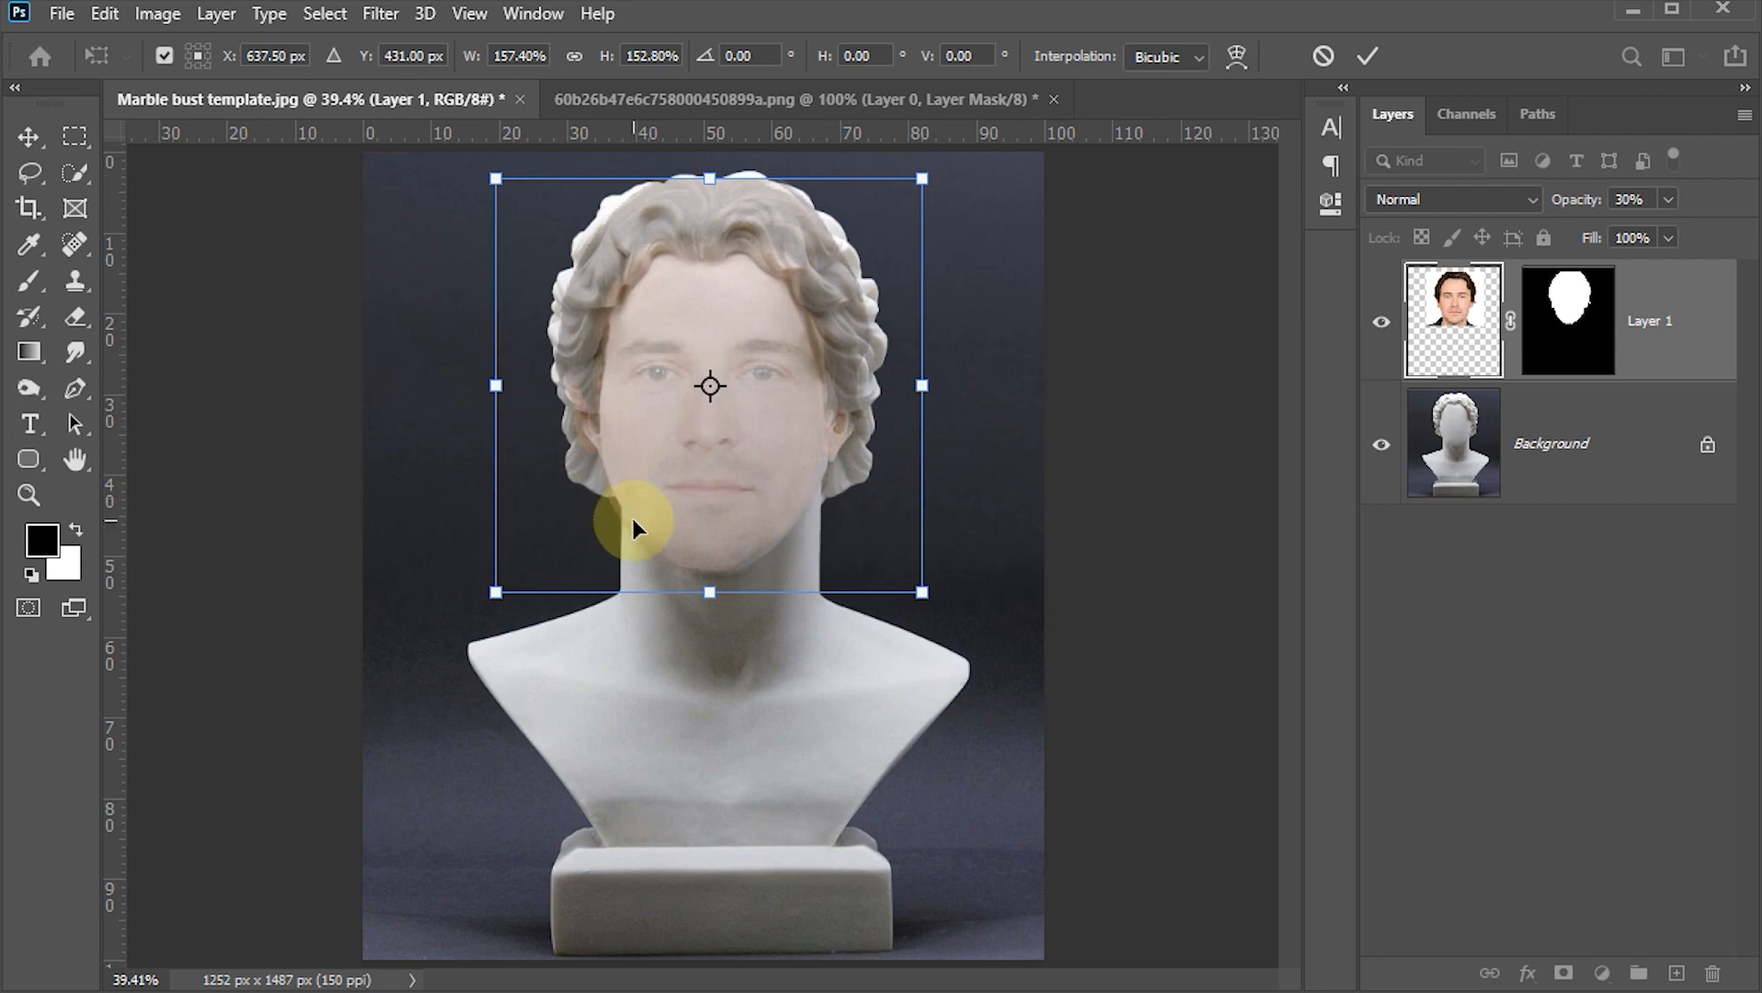
{"action": "left_click", "coordinate": [1368, 56]}
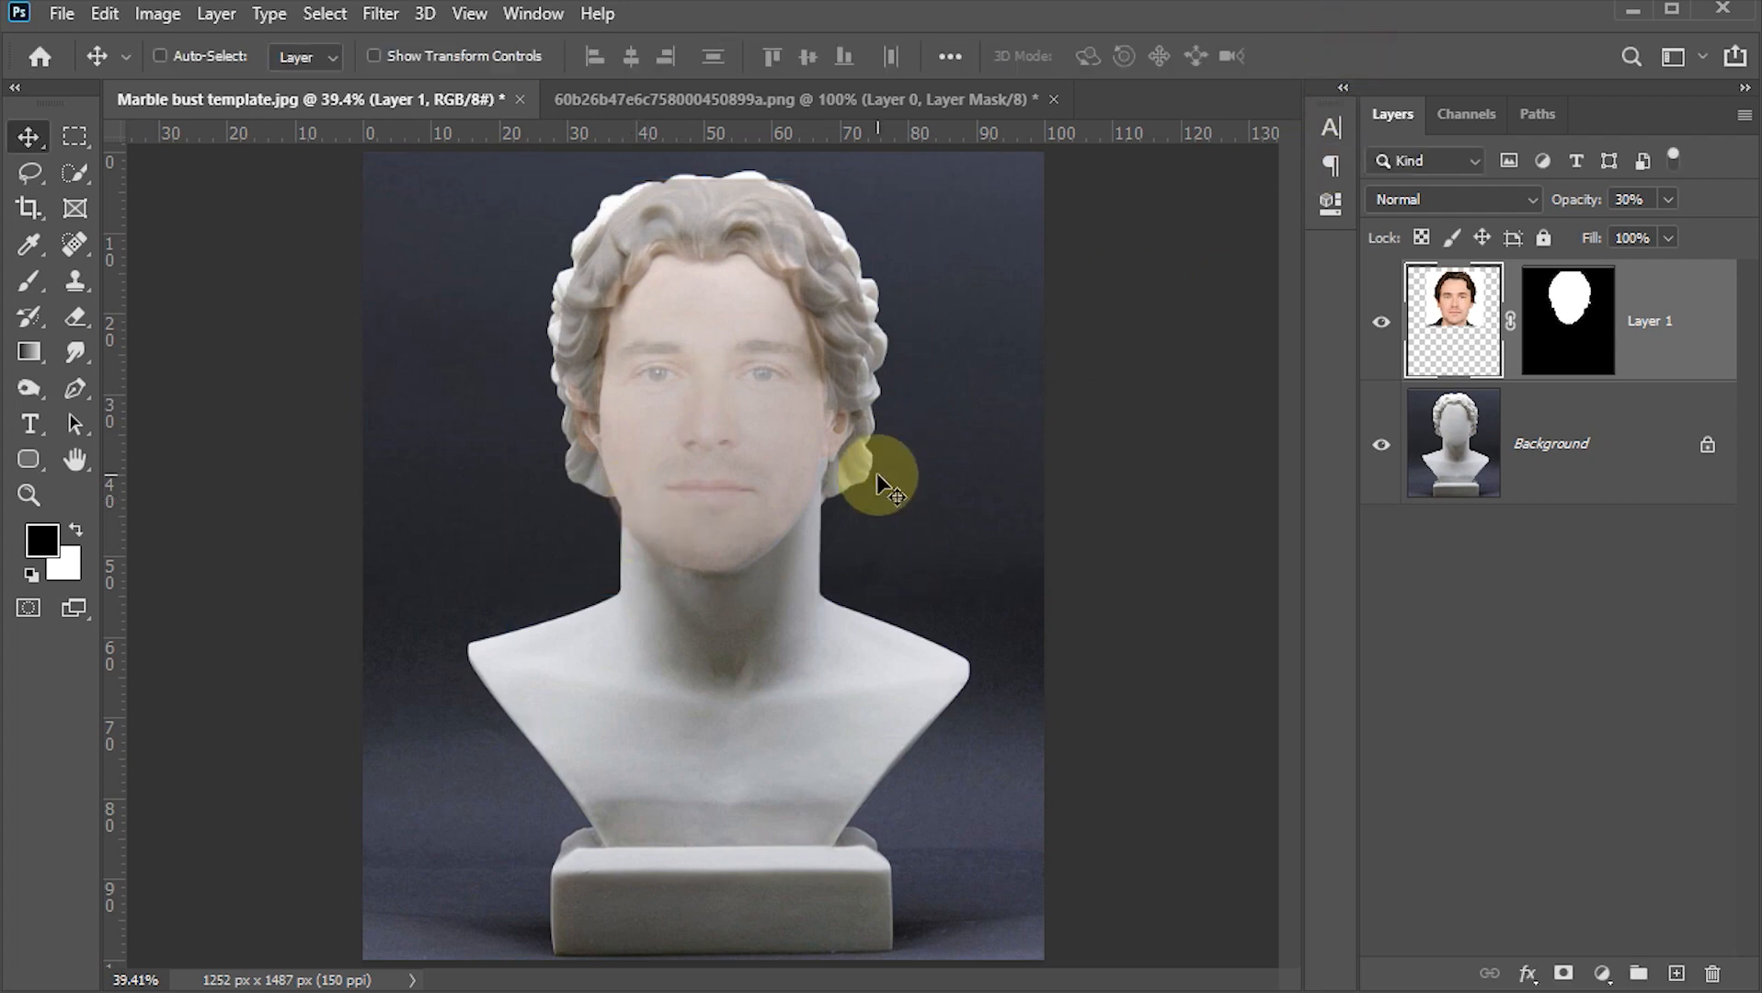
Set the head layer's opacity to 100% and desaturate its image
{"action": "left_click", "coordinate": [1650, 201]}
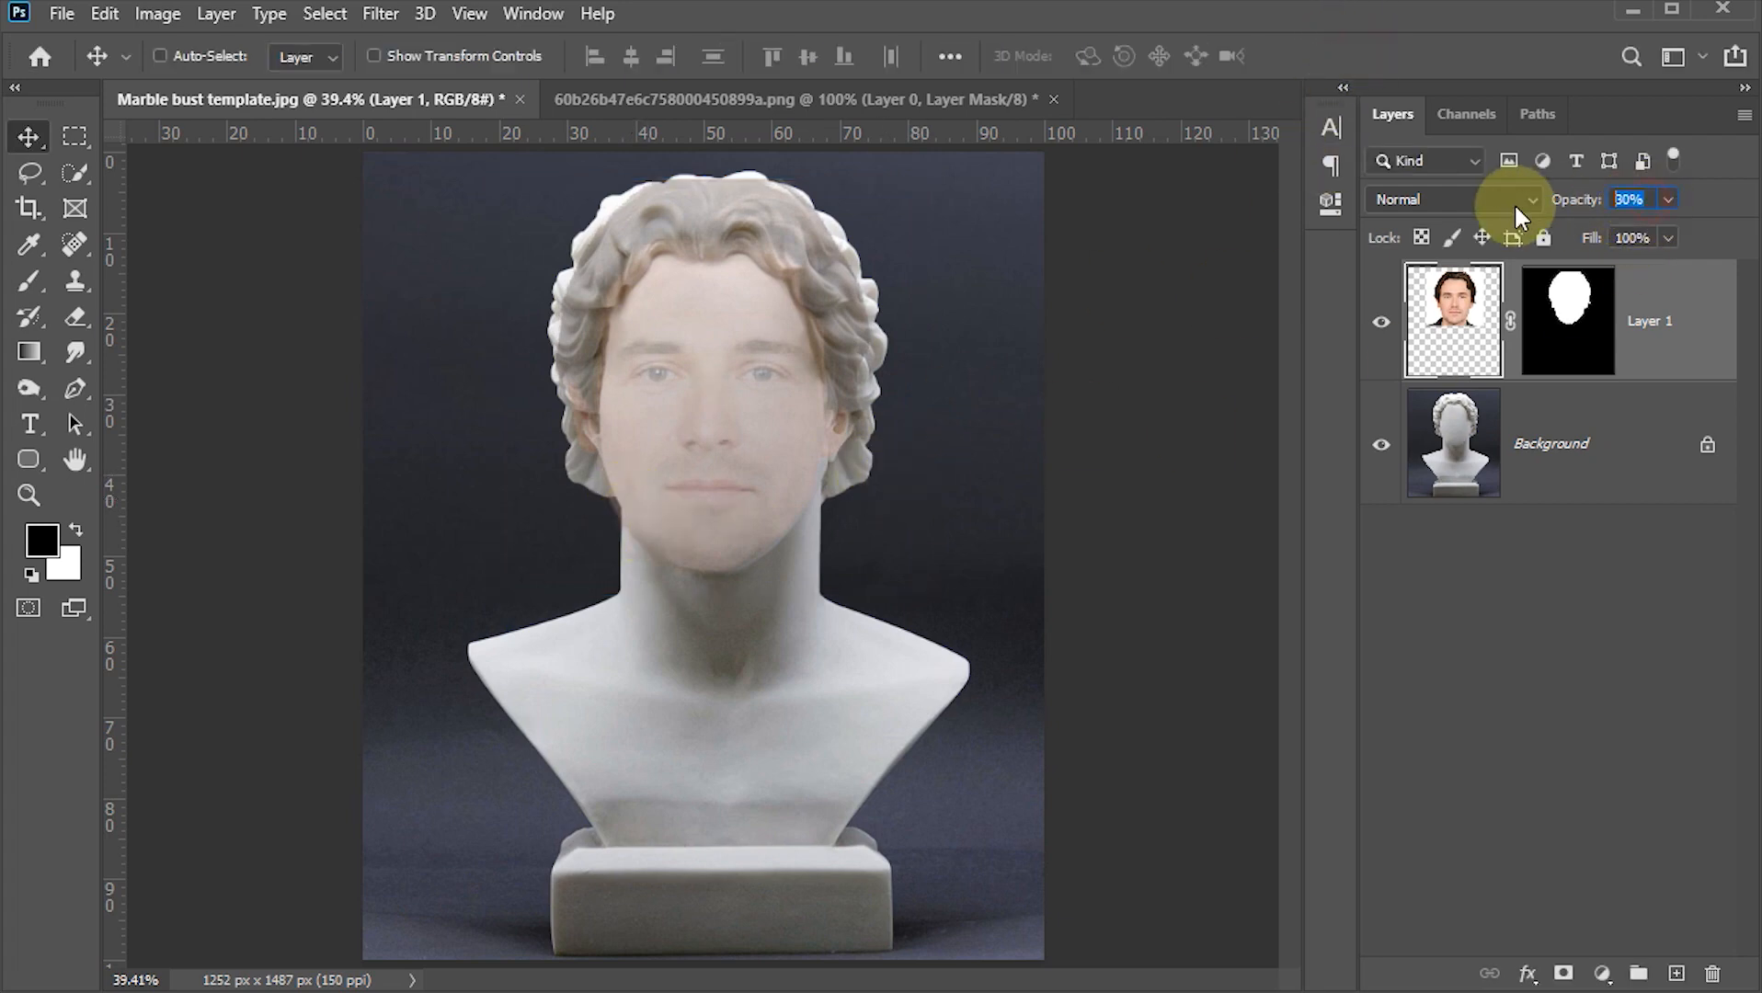
{"action": "type", "text": "100"}
{"action": "key", "text": "Return"}
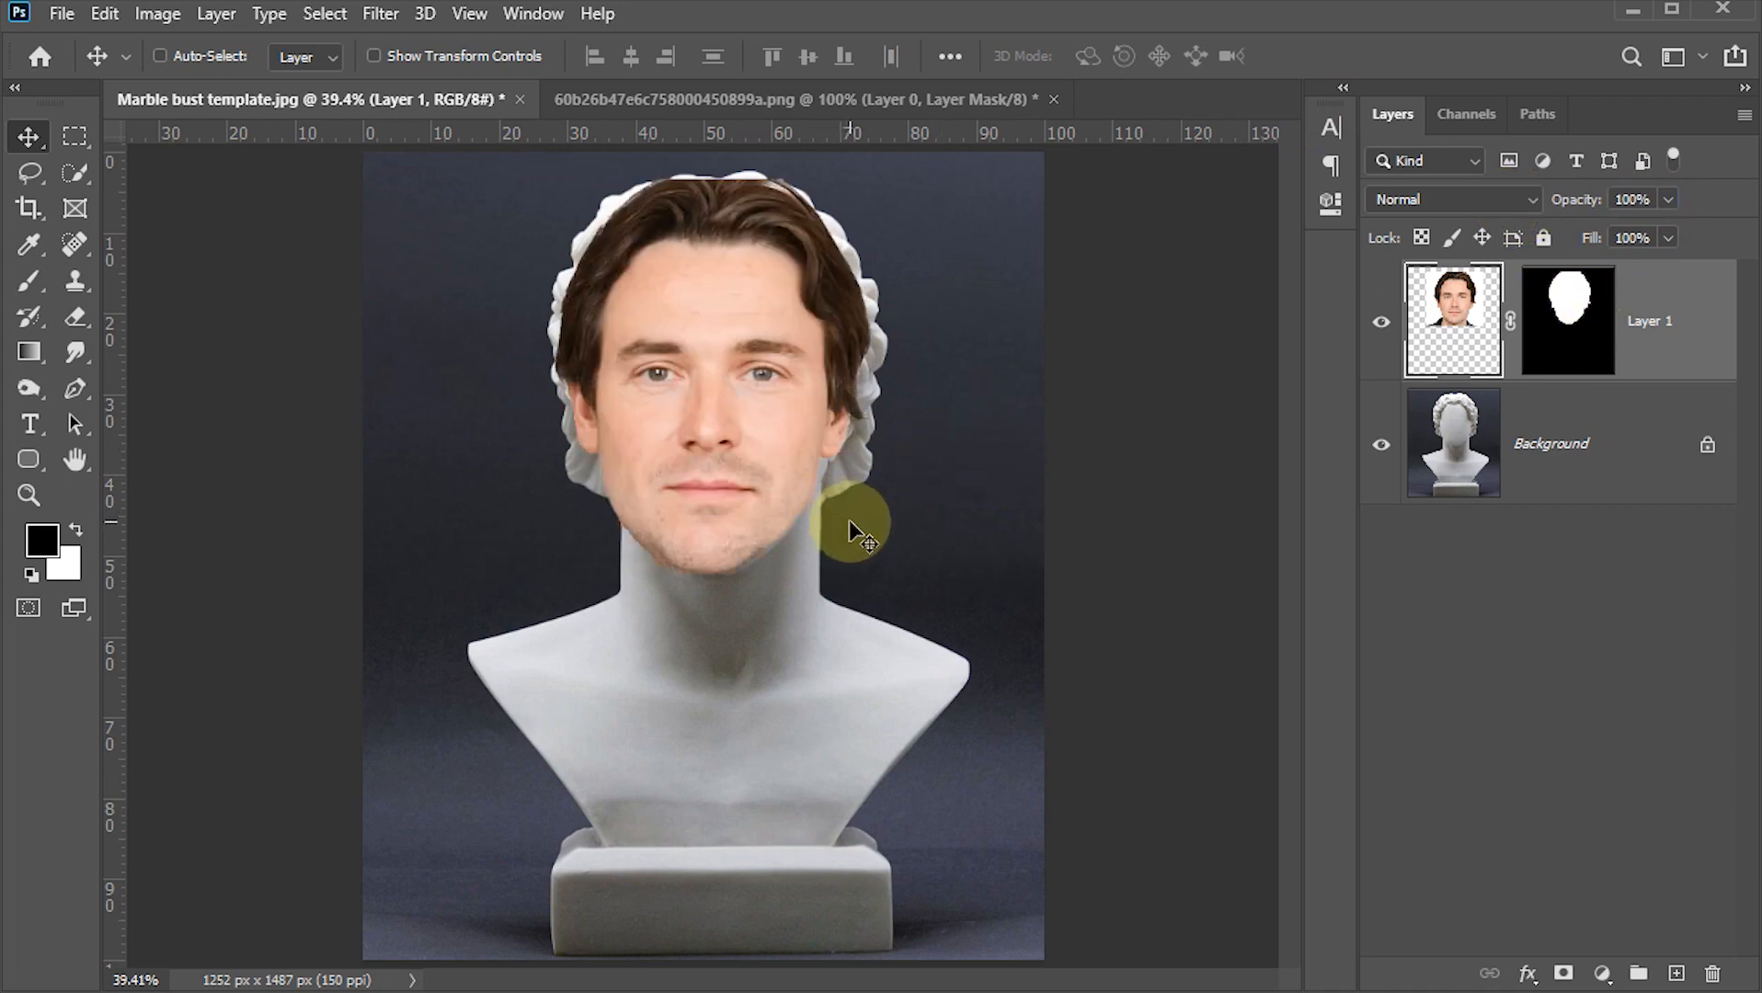
{"action": "key", "text": "ctrl"}
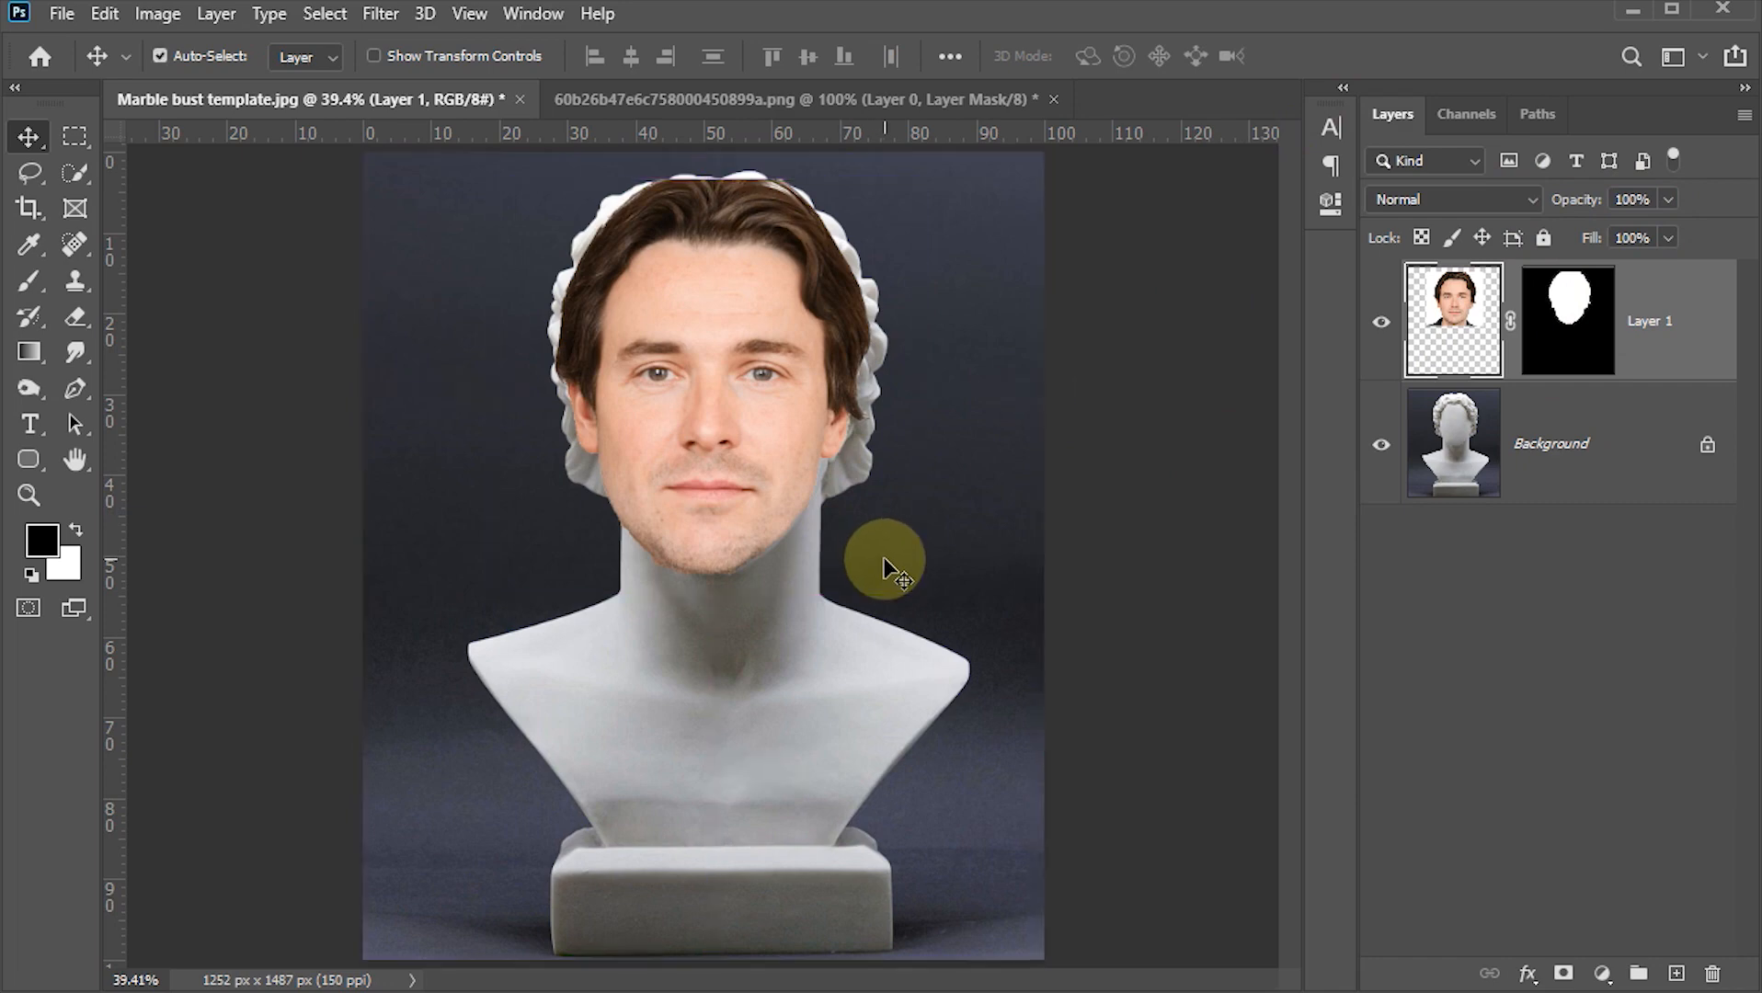
{"action": "key", "text": "ctrl+shift+u"}
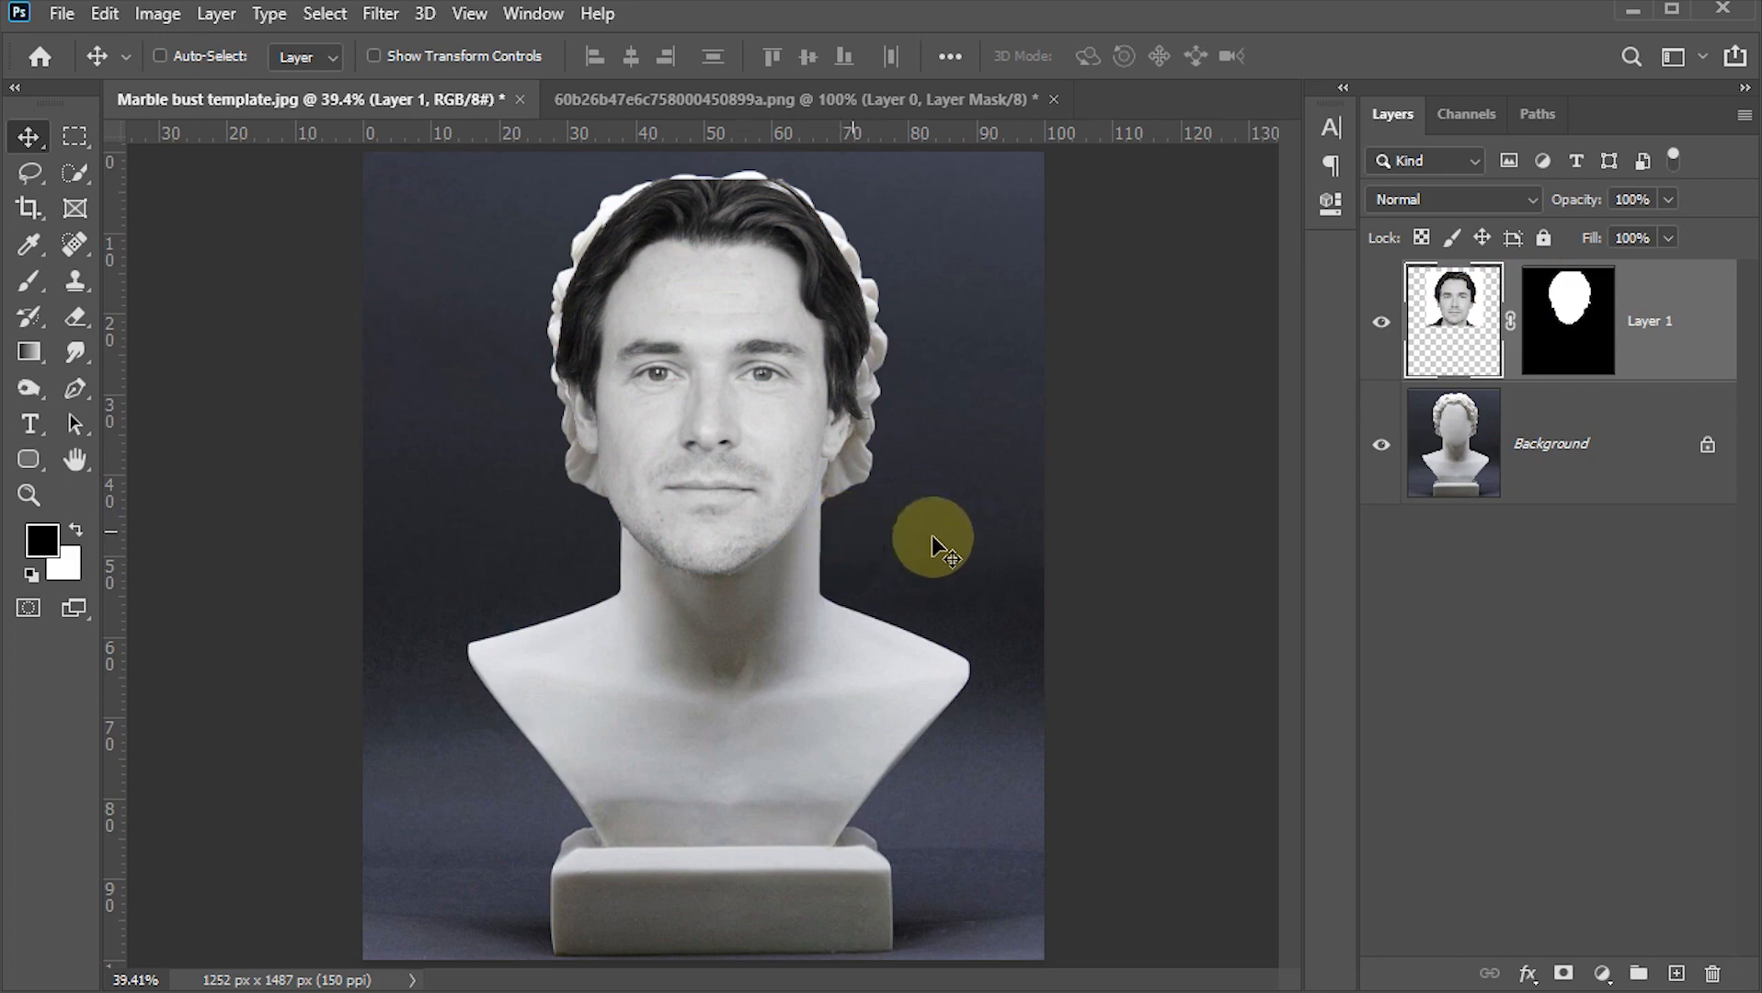
Hide the man's hair and ears by painting black on the head layer's mask with a 100 px Soft Round brush at 100% opacity
{"action": "left_click", "coordinate": [1576, 344]}
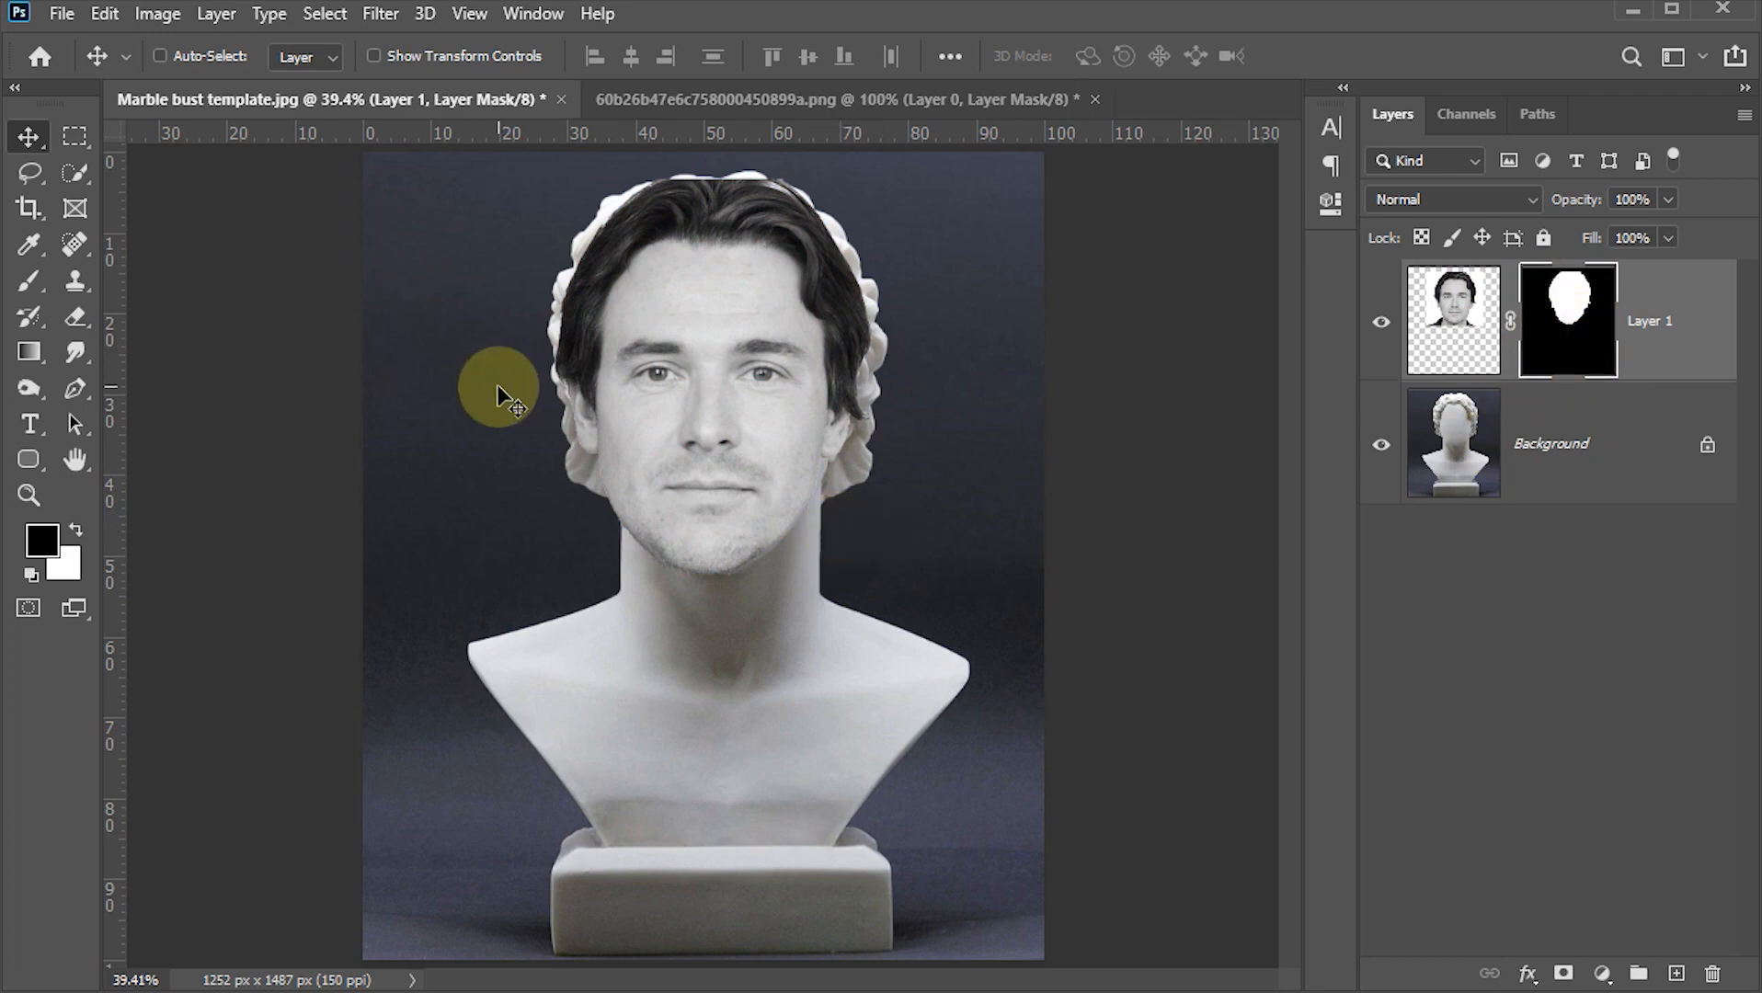
{"action": "key", "text": "b"}
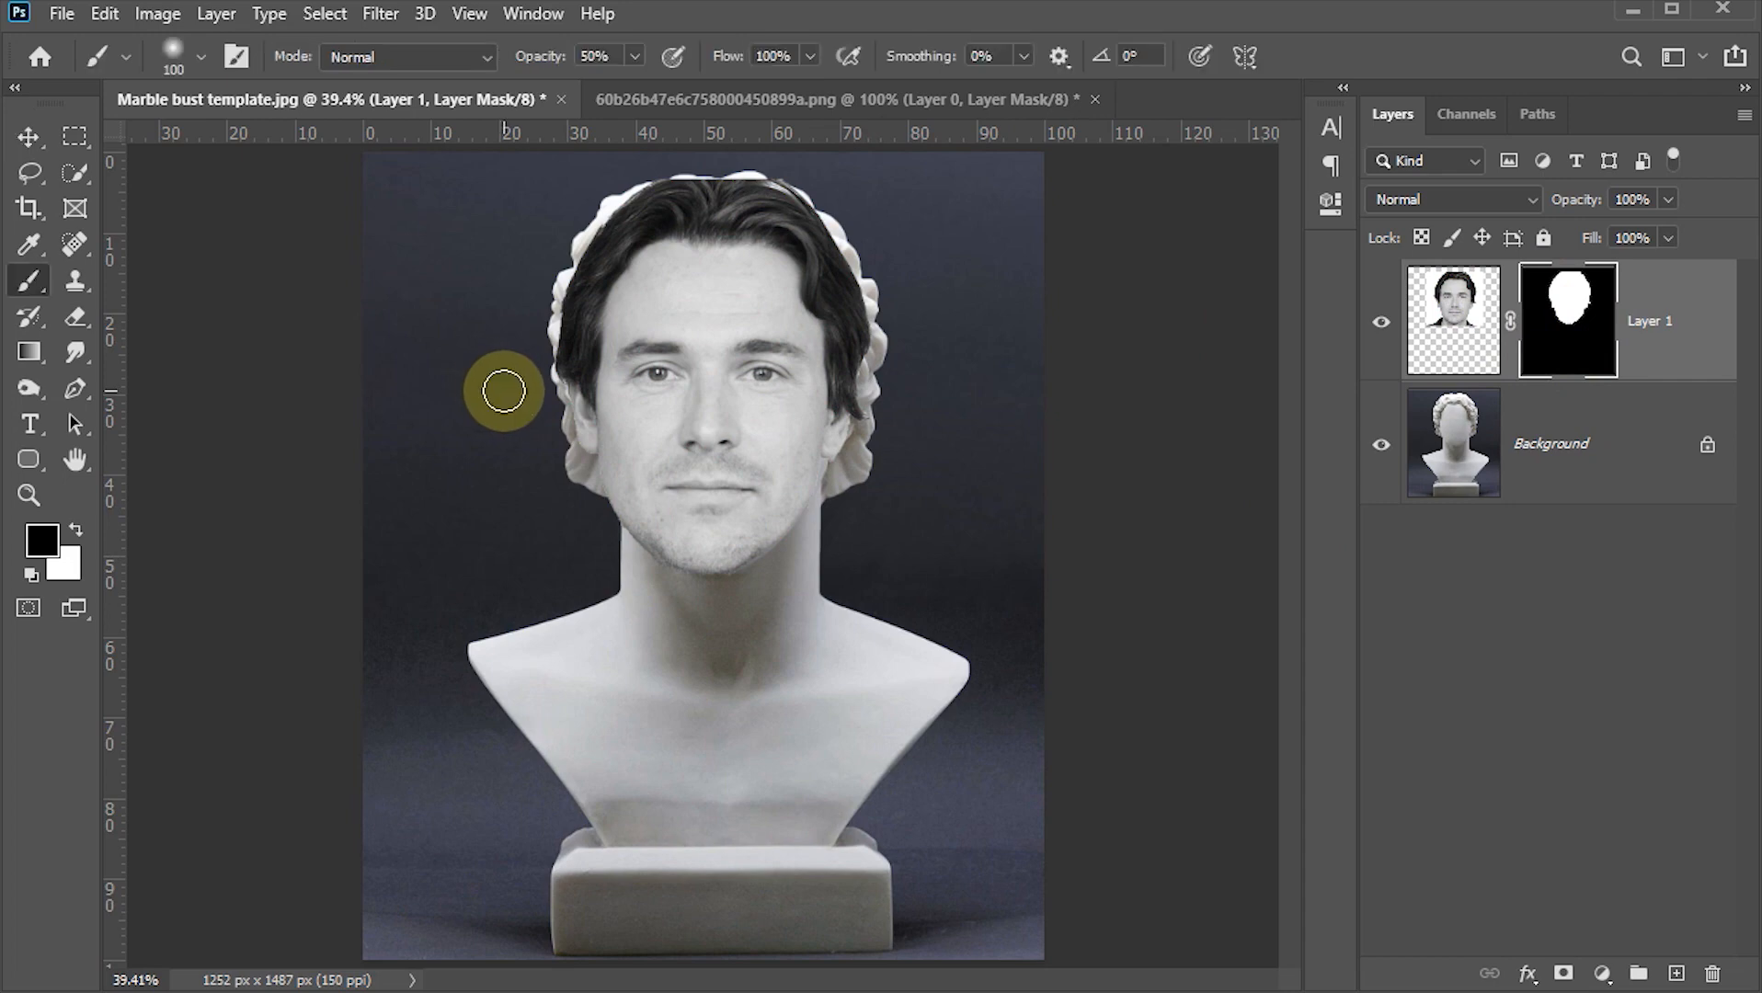
{"action": "left_click", "coordinate": [618, 56]}
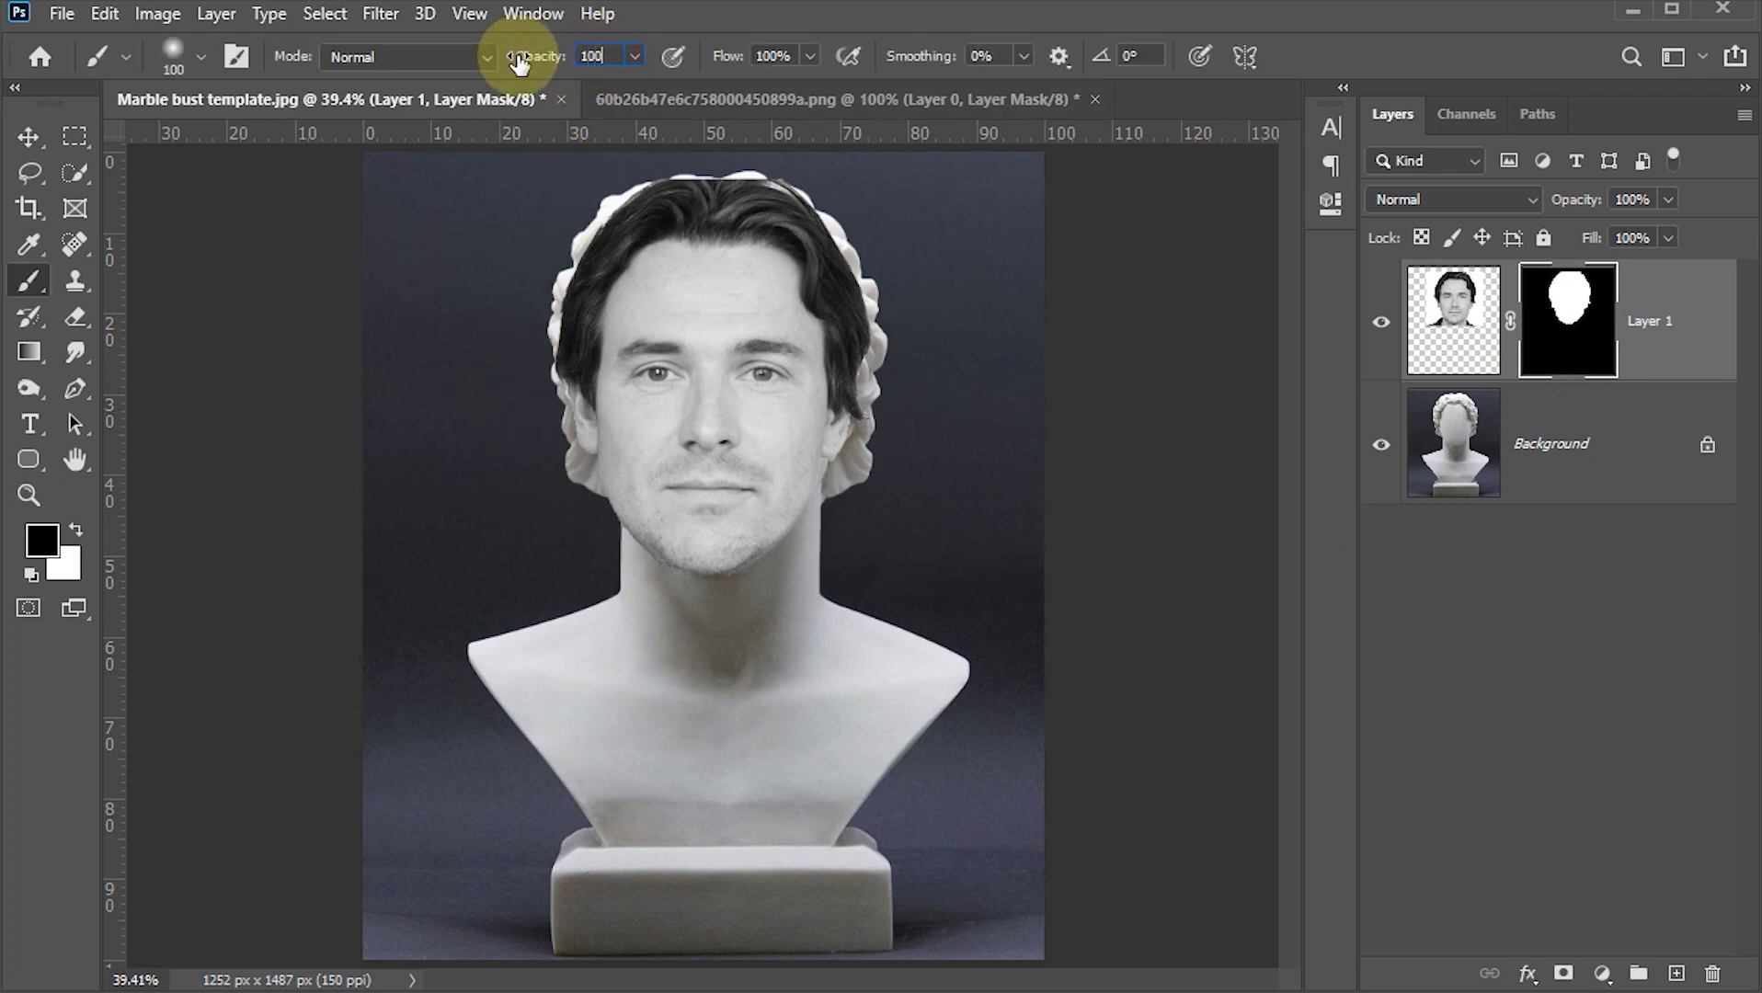
{"action": "type", "text": "100"}
{"action": "key", "text": "Return"}
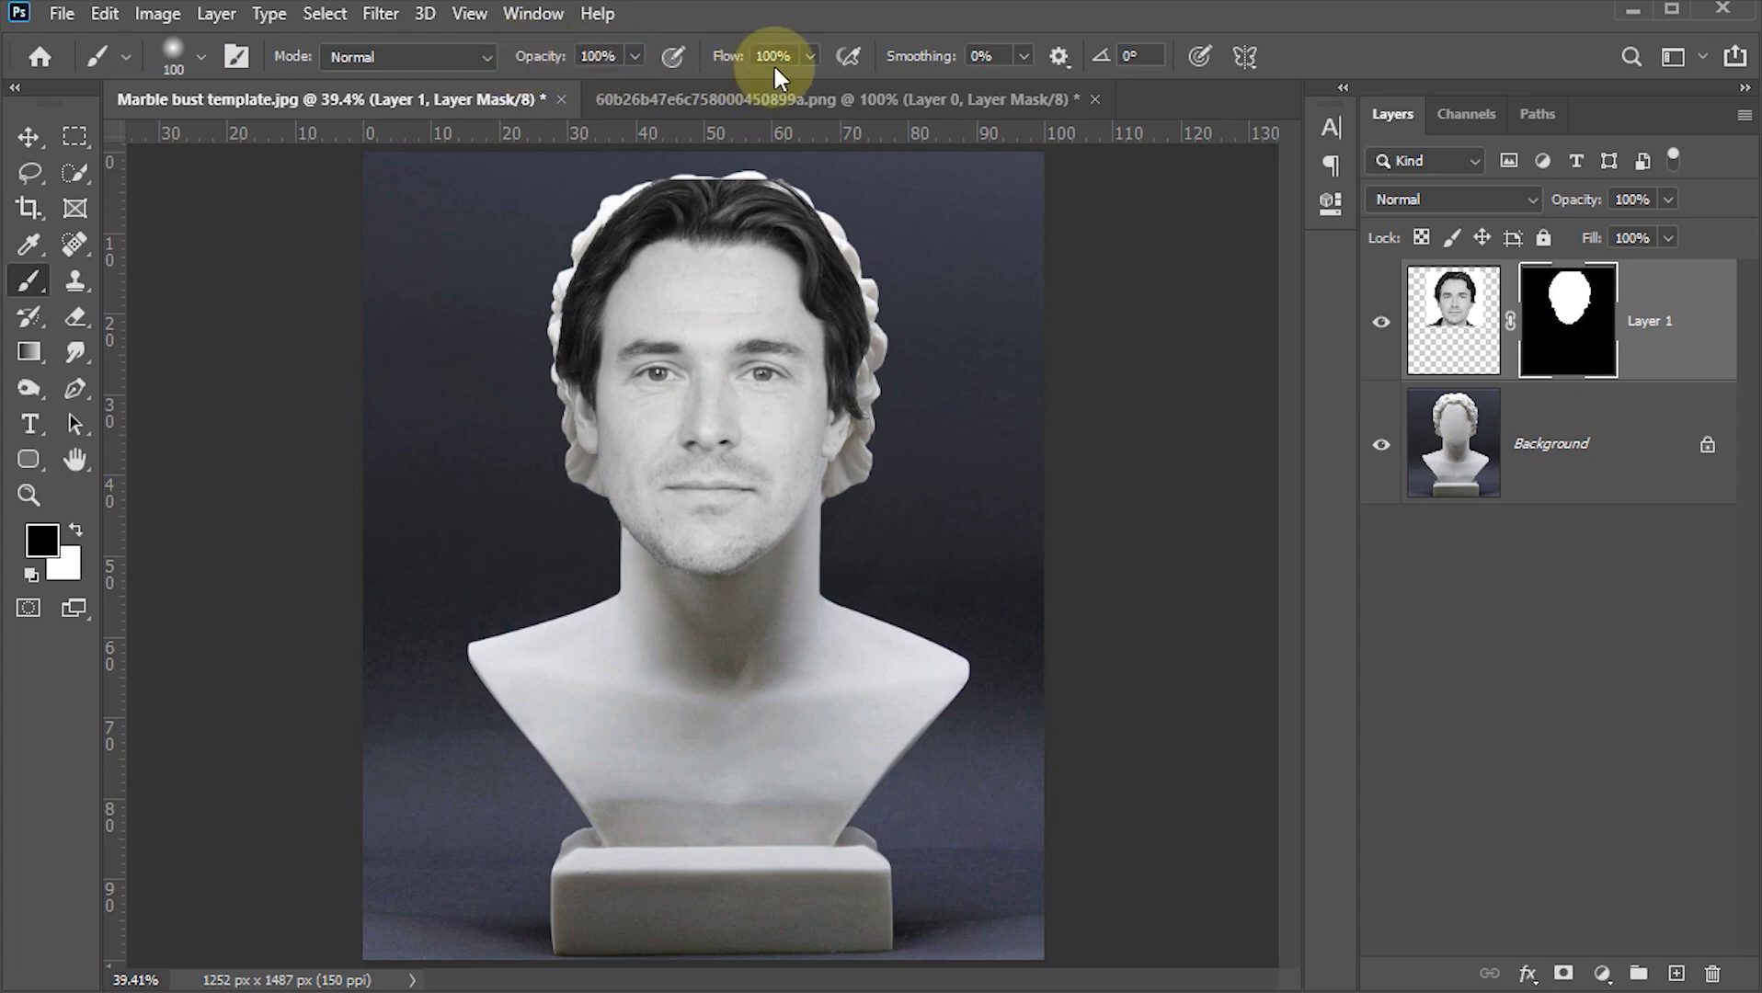
{"action": "left_click", "coordinate": [174, 53]}
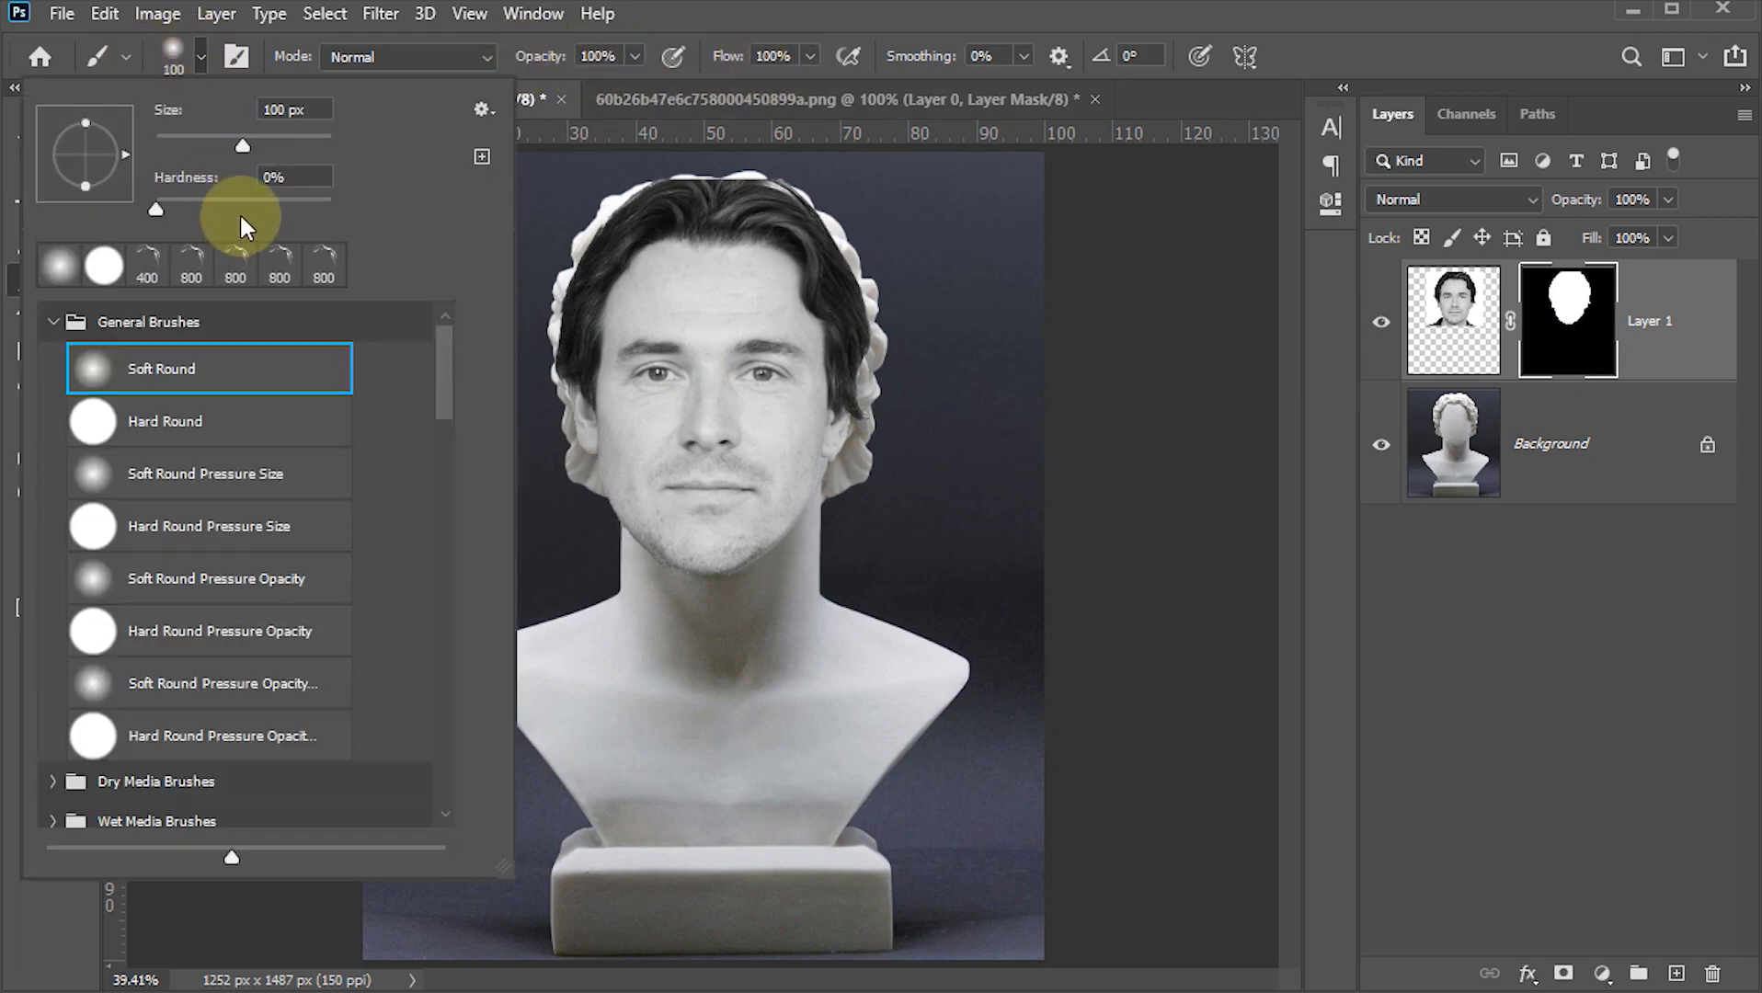
{"action": "key", "text": "Return"}
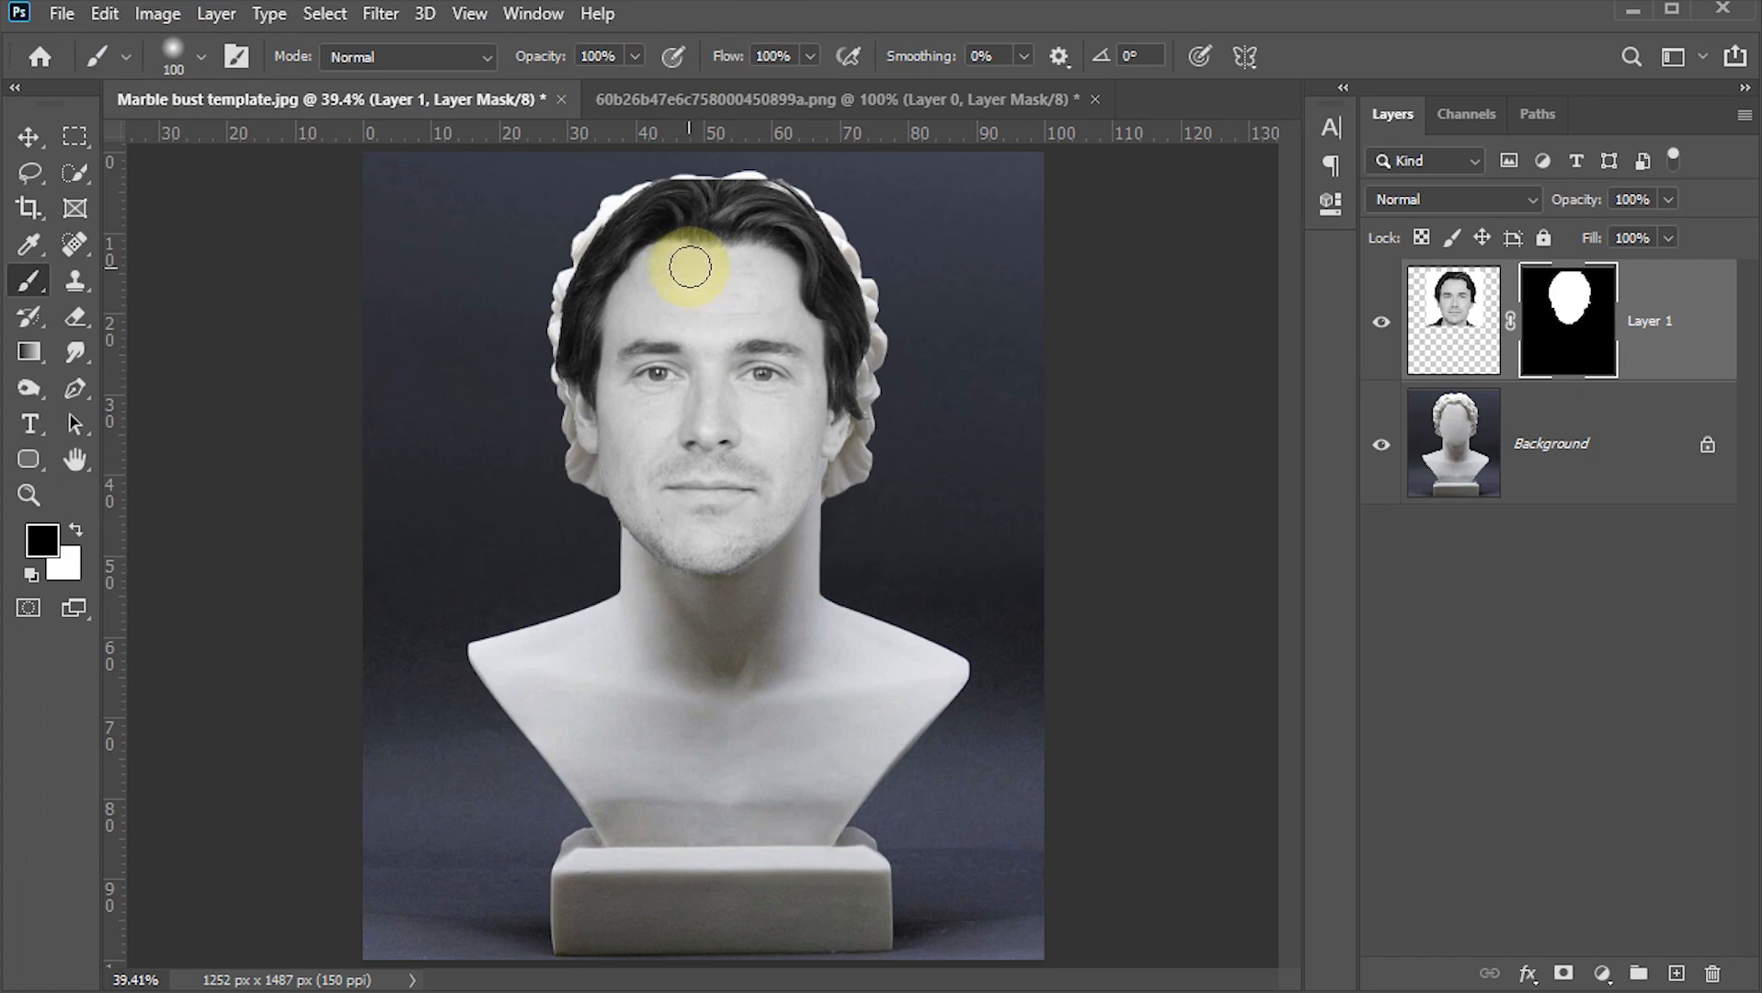
{"action": "scroll", "coordinate": [689, 267], "scroll_direction": "up", "scroll_amount": 3}
{"action": "left_click_drag", "start_coordinate": [677, 246], "coordinate": [661, 423]}
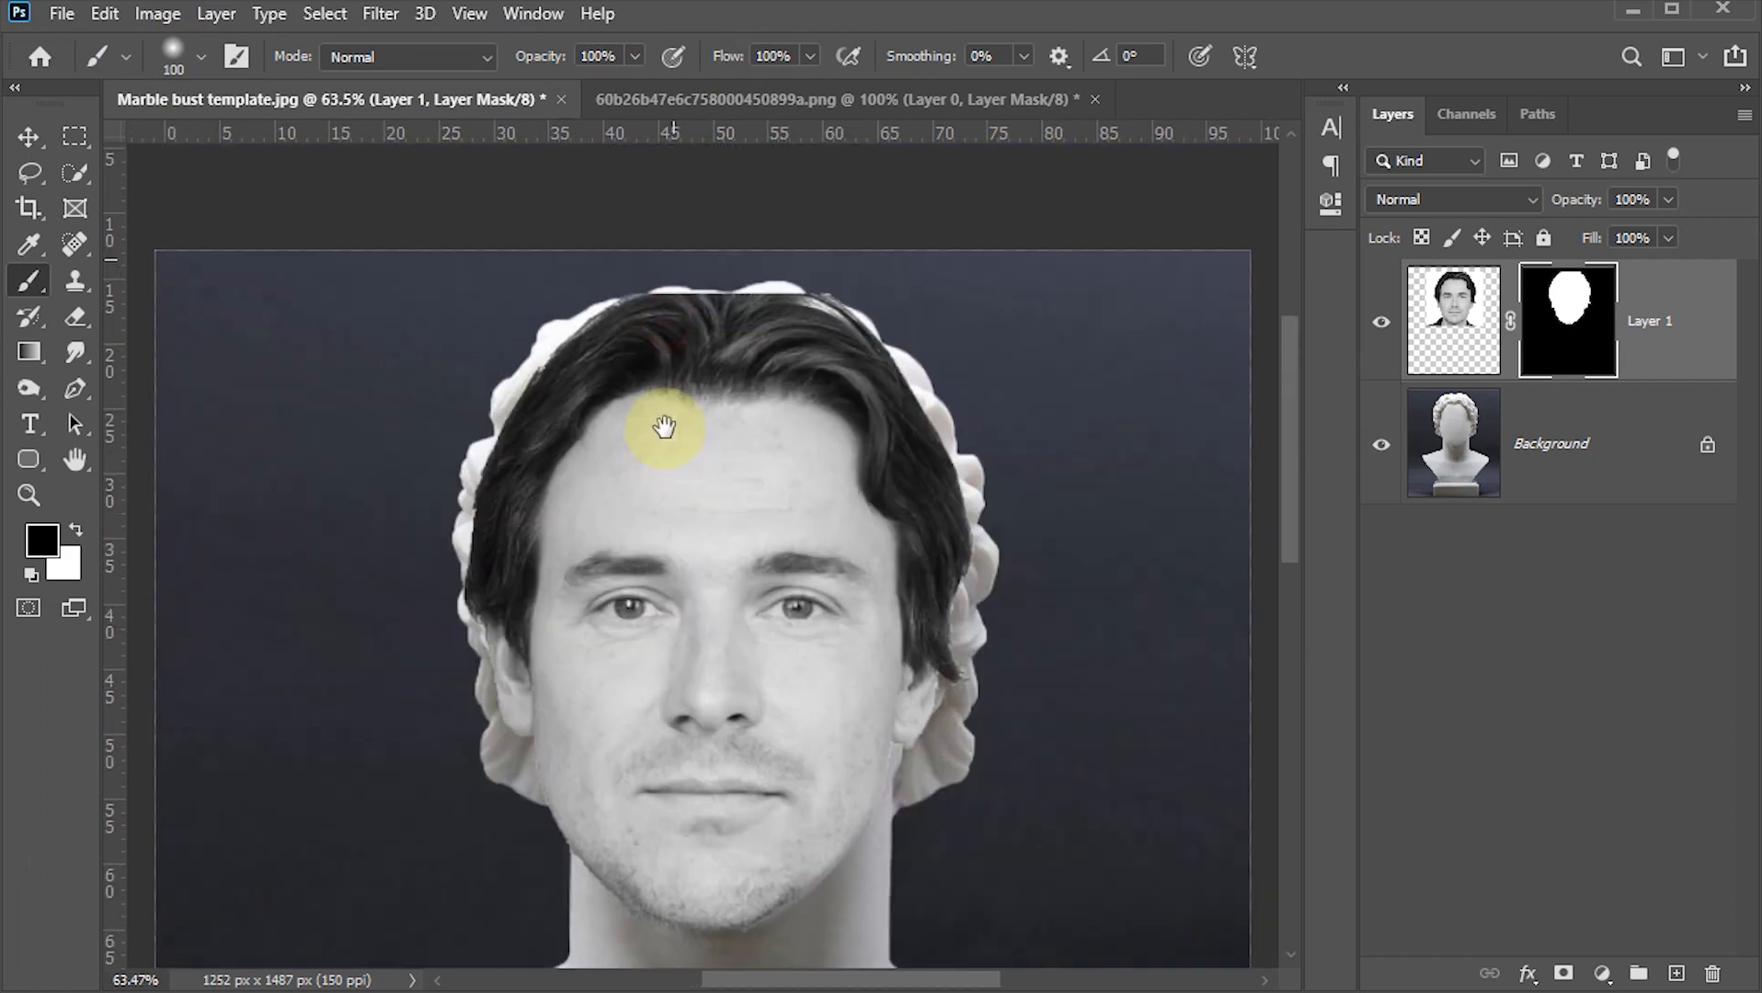
{"action": "scroll", "coordinate": [663, 423], "scroll_direction": "up", "scroll_amount": 1}
{"action": "scroll", "coordinate": [659, 417], "scroll_direction": "down", "scroll_amount": 1}
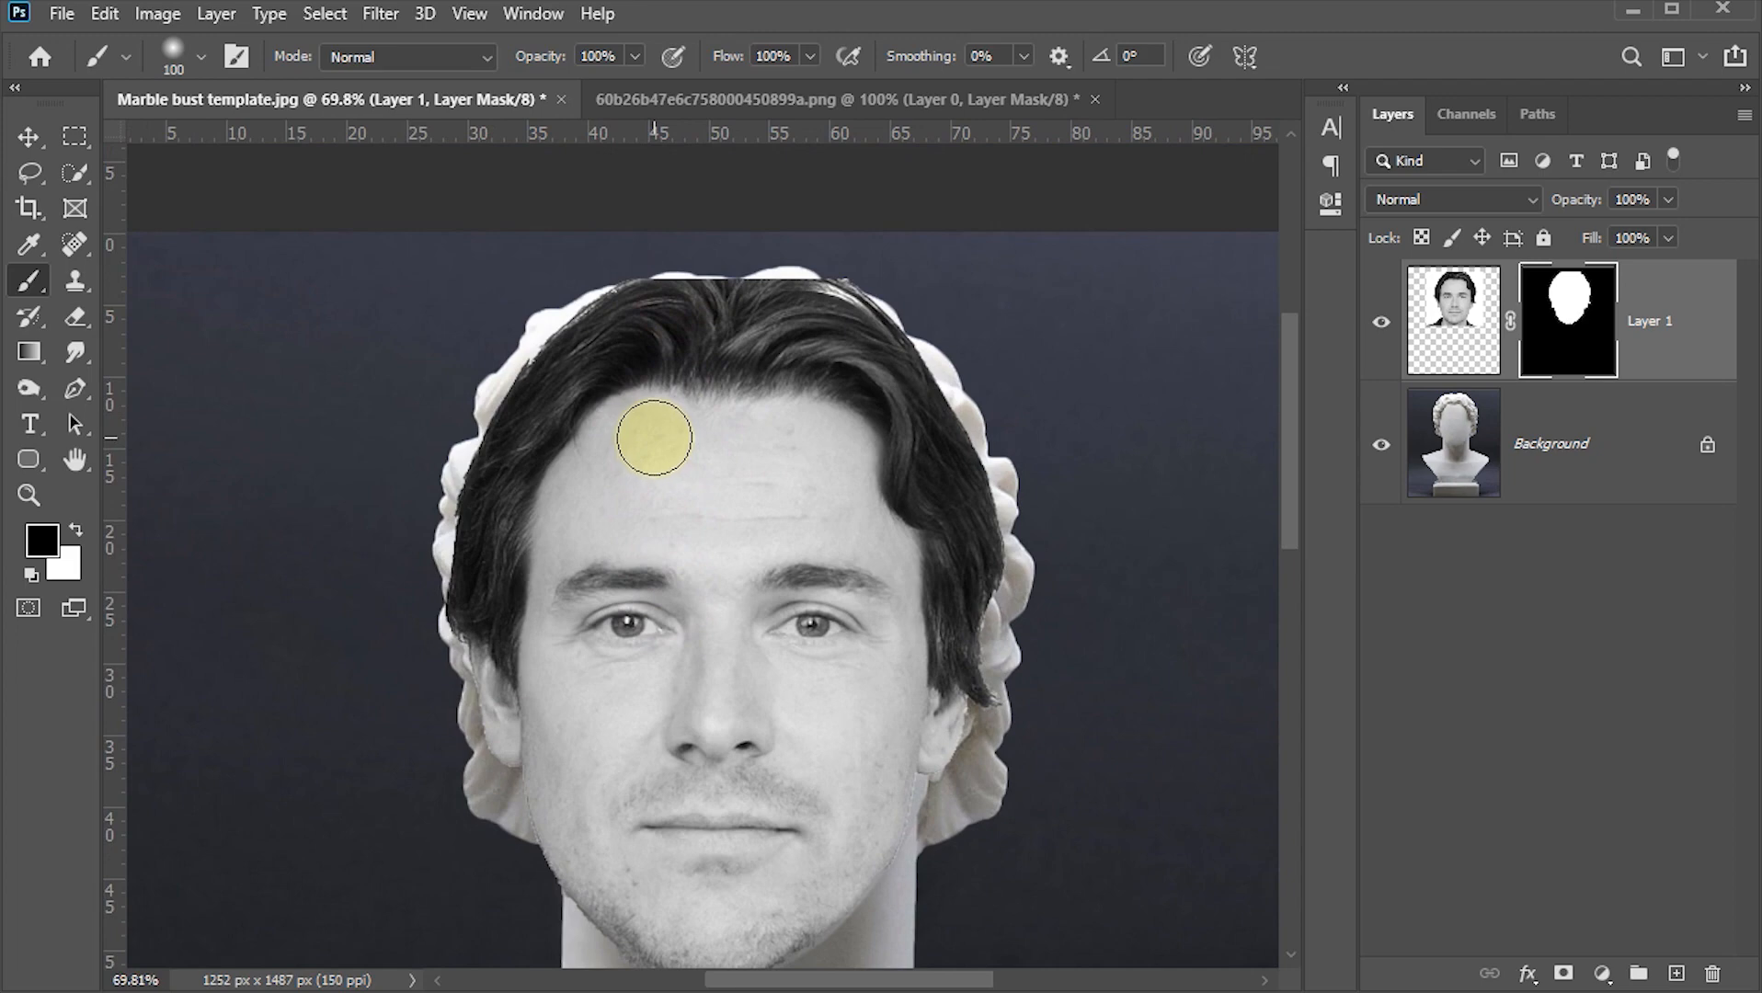
{"action": "mouse_move", "coordinate": [644, 287]}
{"action": "left_mouse_down"}
{"action": "mouse_move", "coordinate": [567, 323]}
{"action": "mouse_move", "coordinate": [837, 273]}
{"action": "mouse_move", "coordinate": [660, 280]}
{"action": "mouse_move", "coordinate": [519, 352]}
{"action": "mouse_move", "coordinate": [454, 505]}
{"action": "mouse_move", "coordinate": [448, 588]}
{"action": "mouse_move", "coordinate": [458, 510]}
{"action": "mouse_move", "coordinate": [508, 406]}
{"action": "mouse_move", "coordinate": [462, 551]}
{"action": "mouse_move", "coordinate": [466, 765]}
{"action": "mouse_move", "coordinate": [473, 552]}
{"action": "mouse_move", "coordinate": [496, 448]}
{"action": "mouse_move", "coordinate": [540, 380]}
{"action": "mouse_move", "coordinate": [611, 329]}
{"action": "mouse_move", "coordinate": [788, 318]}
{"action": "mouse_move", "coordinate": [924, 347]}
{"action": "mouse_move", "coordinate": [976, 651]}
{"action": "mouse_move", "coordinate": [975, 434]}
{"action": "mouse_move", "coordinate": [1011, 589]}
{"action": "mouse_move", "coordinate": [967, 775]}
{"action": "left_mouse_up"}
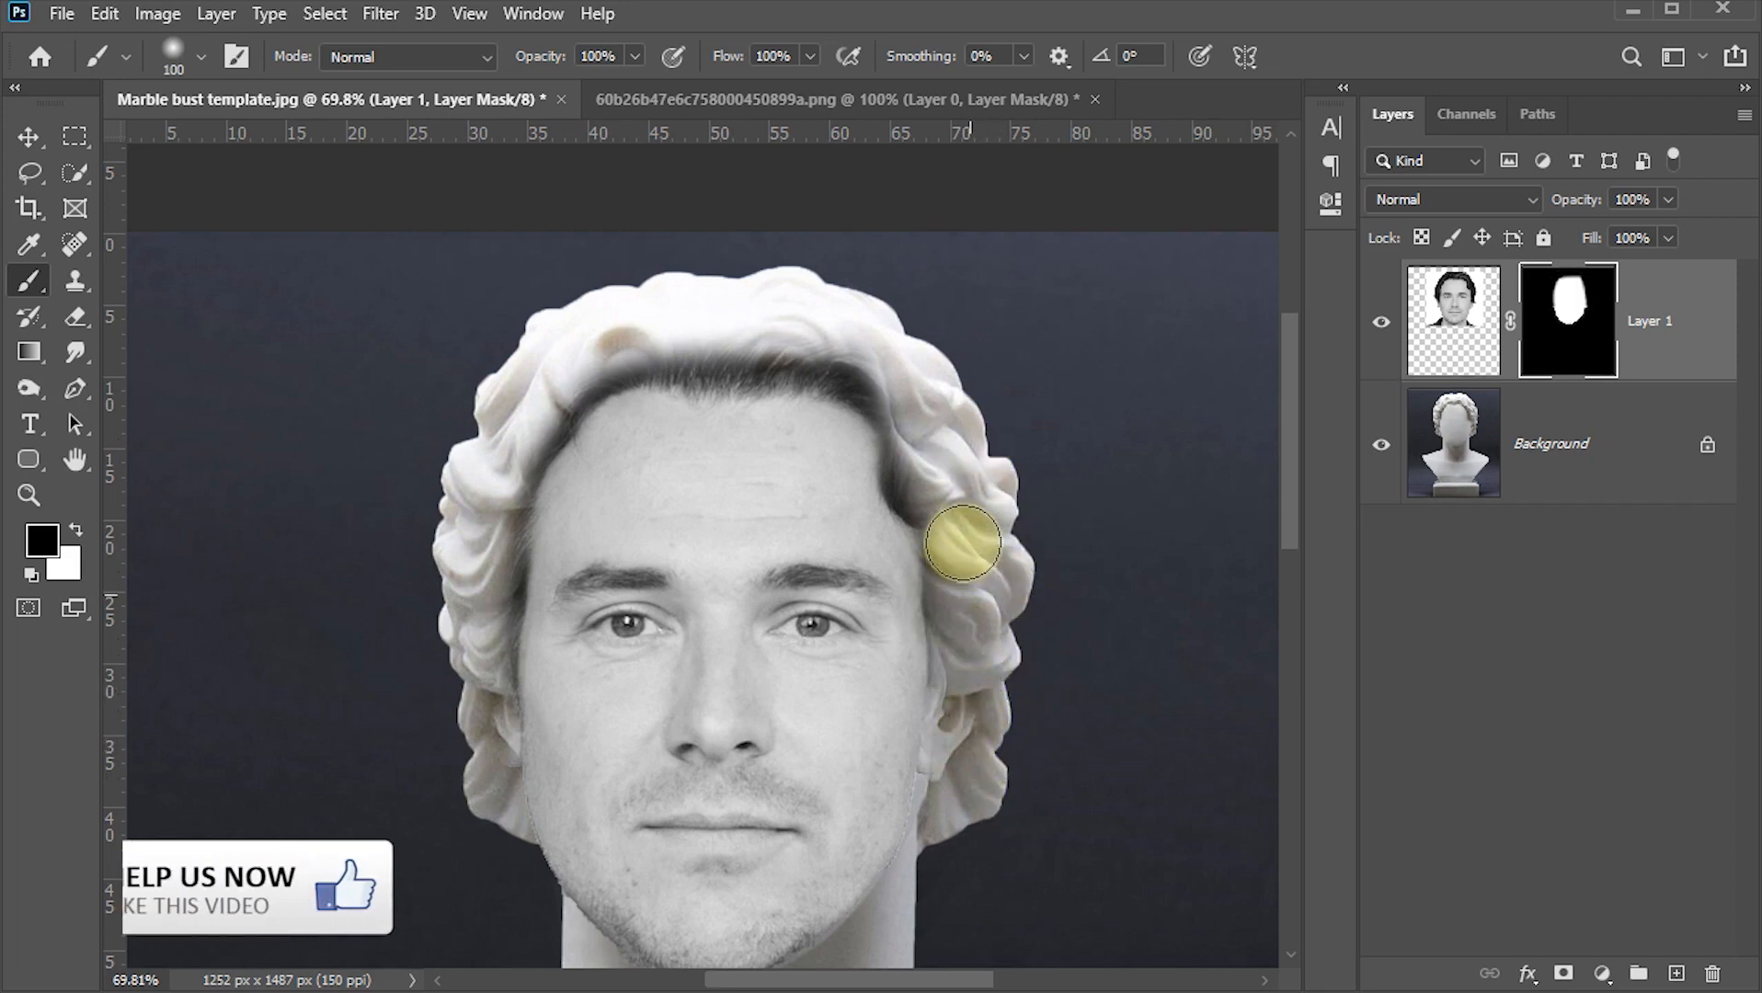
{"action": "mouse_move", "coordinate": [963, 542]}
{"action": "left_mouse_down"}
{"action": "mouse_move", "coordinate": [916, 396]}
{"action": "mouse_move", "coordinate": [795, 330]}
{"action": "mouse_move", "coordinate": [618, 341]}
{"action": "mouse_move", "coordinate": [862, 361]}
{"action": "mouse_move", "coordinate": [963, 457]}
{"action": "mouse_move", "coordinate": [967, 538]}
{"action": "mouse_move", "coordinate": [968, 487]}
{"action": "mouse_move", "coordinate": [570, 354]}
{"action": "mouse_move", "coordinate": [488, 484]}
{"action": "left_mouse_up"}
{"action": "mouse_move", "coordinate": [529, 568]}
{"action": "left_mouse_down"}
{"action": "mouse_move", "coordinate": [515, 425]}
{"action": "mouse_move", "coordinate": [502, 502]}
{"action": "left_mouse_up"}
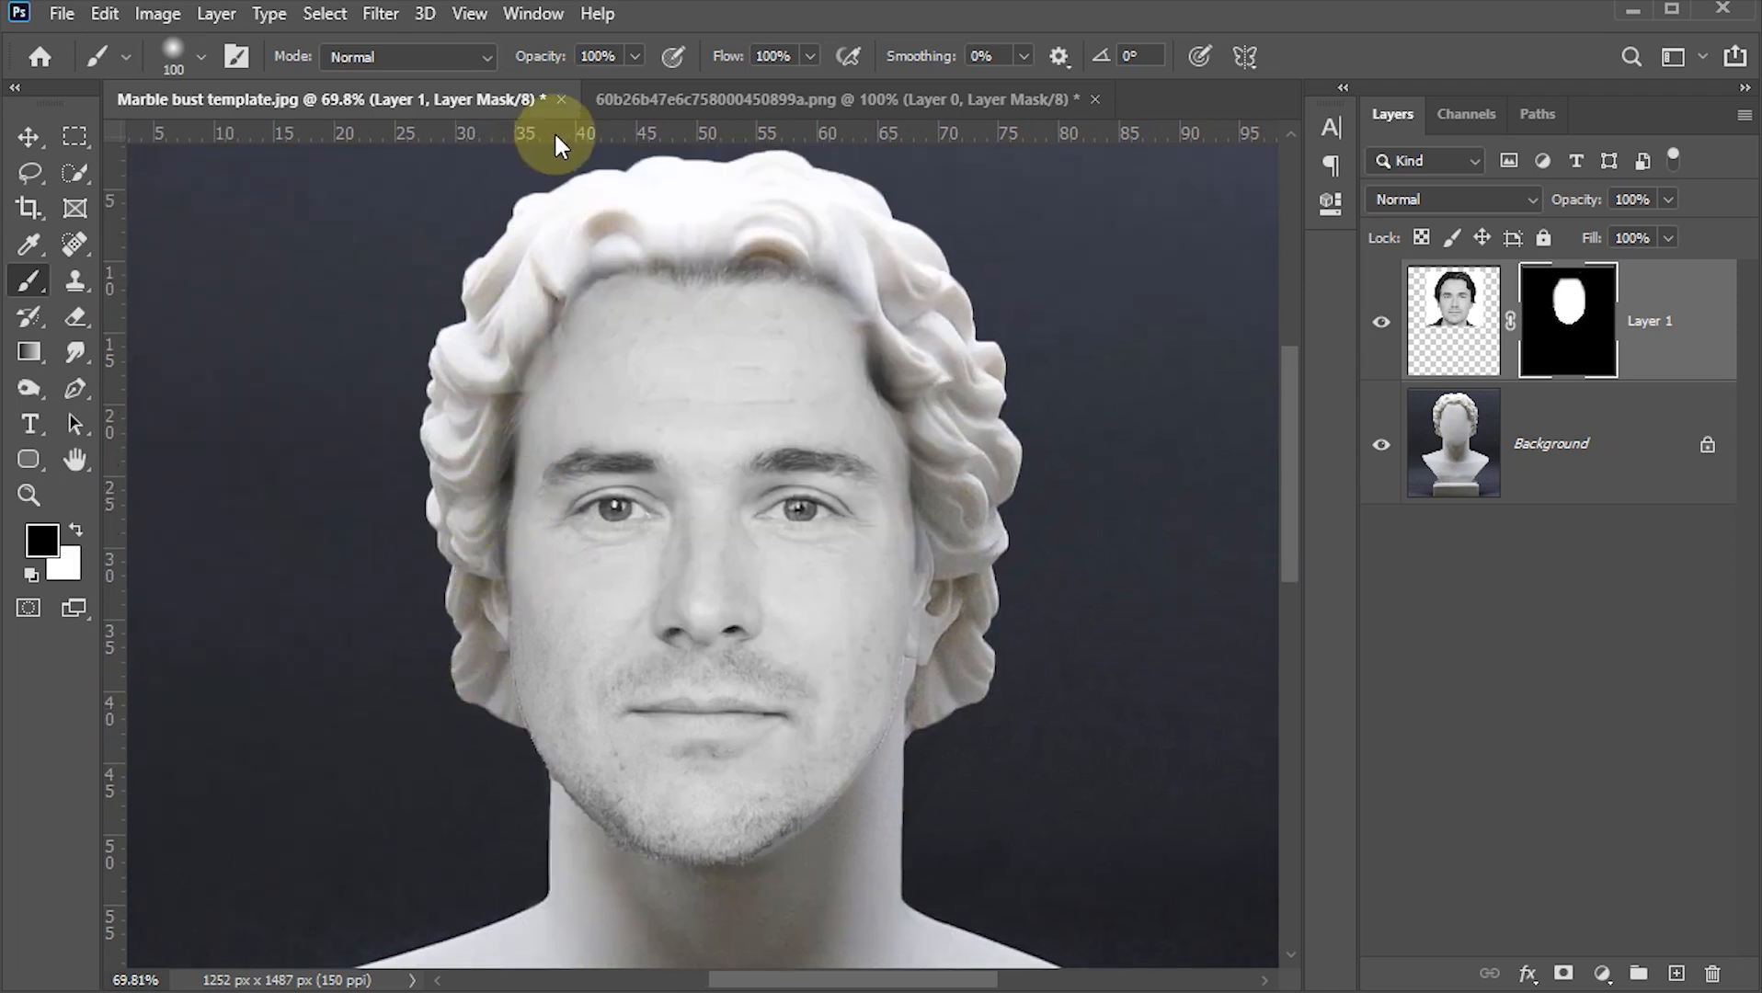
Blend the hairline, face sides and jaw edge into the marble on the mask with a 70 px brush at 50% opacity
{"action": "left_click", "coordinate": [608, 56]}
{"action": "type", "text": "5"}
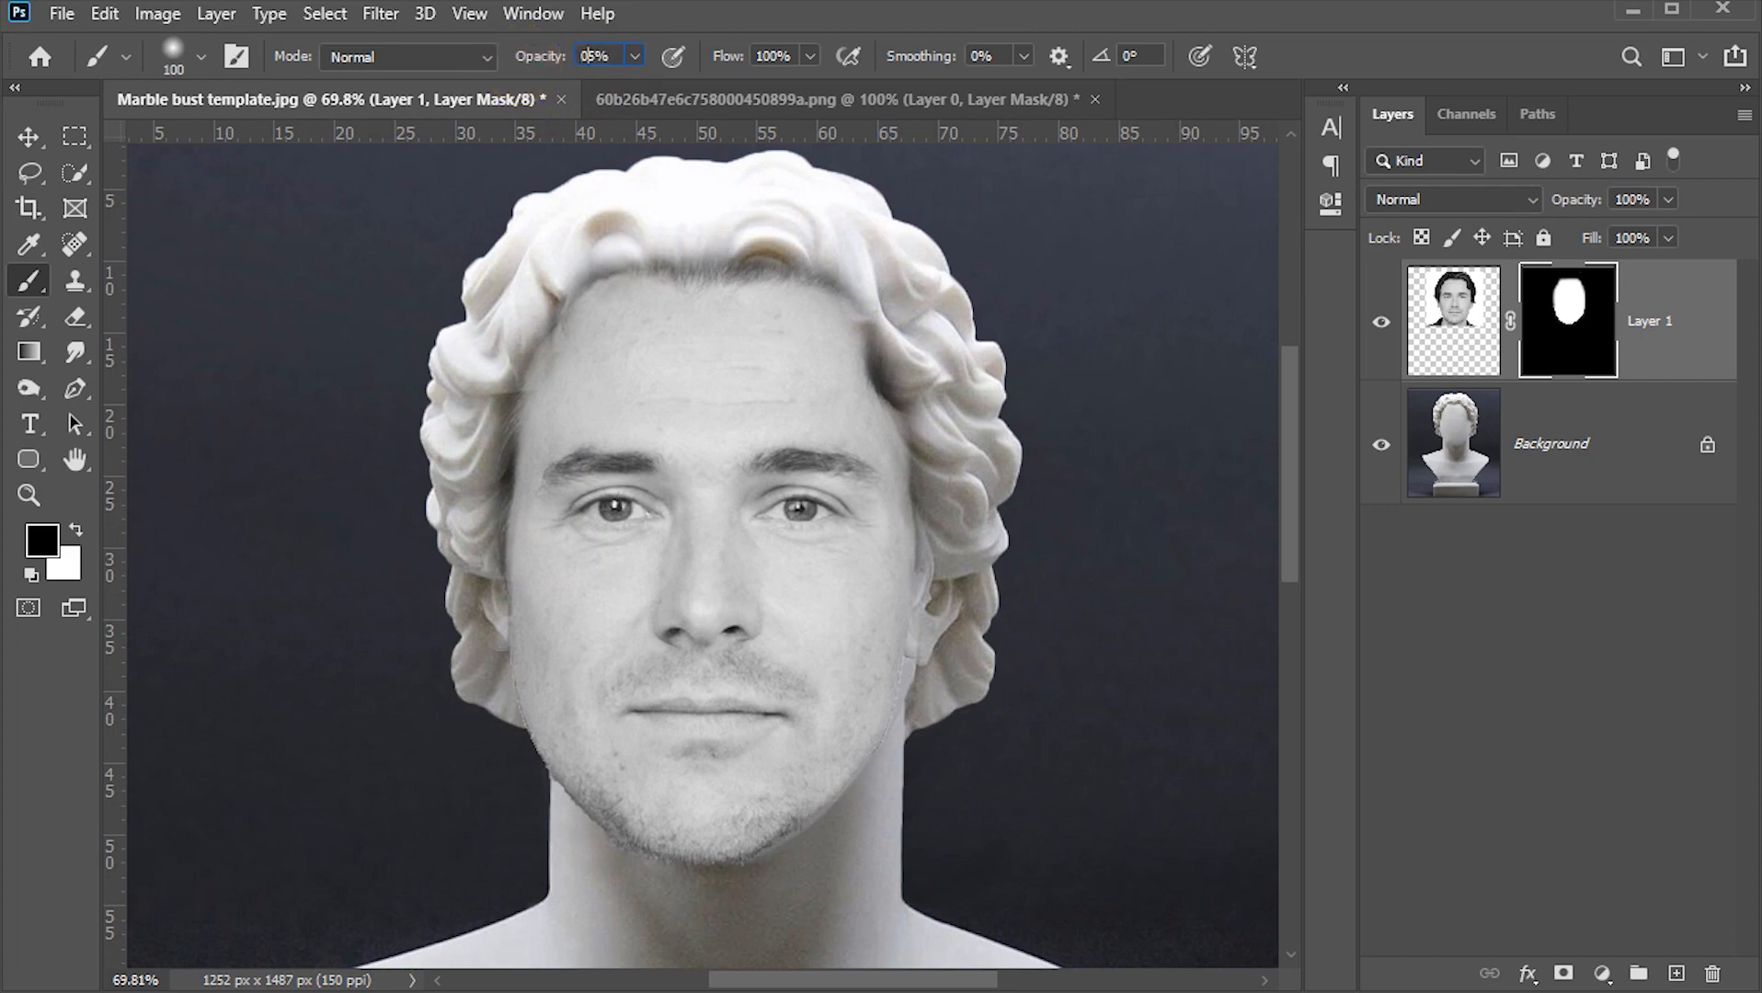
{"action": "key", "text": "Return"}
{"action": "type", "text": "50"}
{"action": "key", "text": "Return"}
{"action": "key", "text": "bracketleft"}
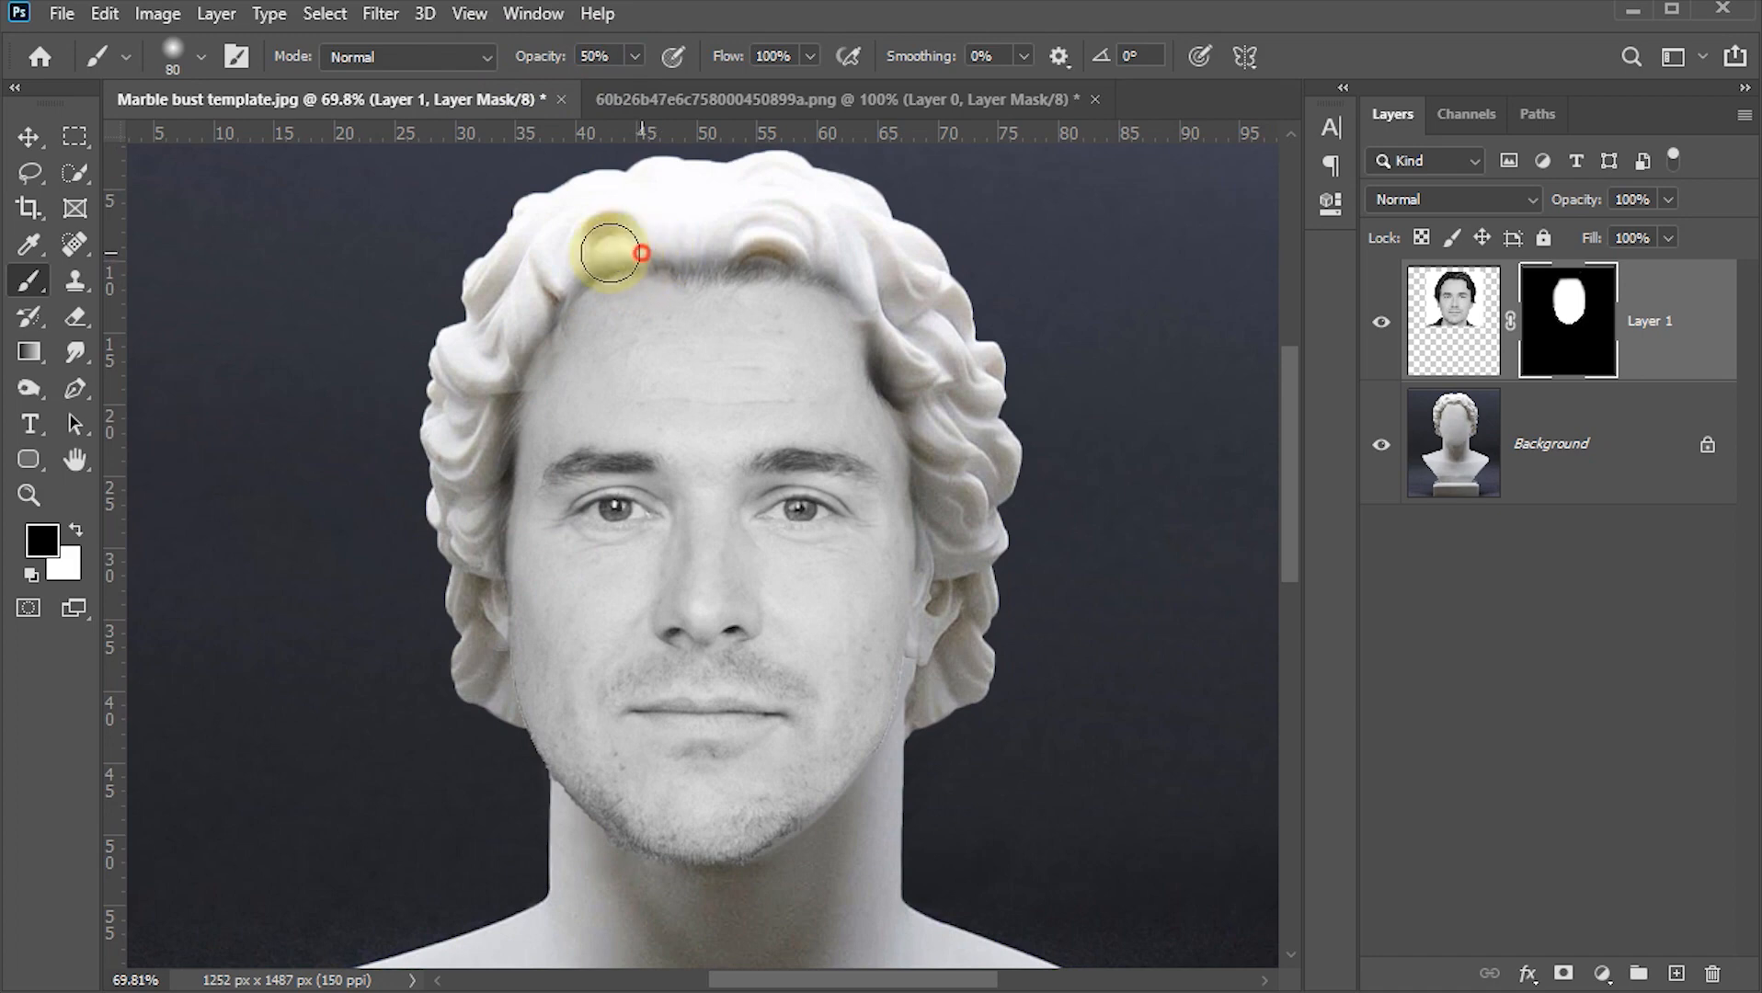
{"action": "key", "text": "bracketleft"}
{"action": "mouse_move", "coordinate": [596, 251]}
{"action": "left_mouse_down"}
{"action": "mouse_move", "coordinate": [505, 358]}
{"action": "mouse_move", "coordinate": [487, 568]}
{"action": "mouse_move", "coordinate": [528, 358]}
{"action": "mouse_move", "coordinate": [564, 289]}
{"action": "mouse_move", "coordinate": [732, 261]}
{"action": "mouse_move", "coordinate": [592, 279]}
{"action": "mouse_move", "coordinate": [596, 296]}
{"action": "mouse_move", "coordinate": [790, 276]}
{"action": "mouse_move", "coordinate": [758, 273]}
{"action": "mouse_move", "coordinate": [845, 306]}
{"action": "mouse_move", "coordinate": [898, 383]}
{"action": "mouse_move", "coordinate": [941, 661]}
{"action": "mouse_move", "coordinate": [943, 567]}
{"action": "mouse_move", "coordinate": [906, 396]}
{"action": "mouse_move", "coordinate": [832, 286]}
{"action": "mouse_move", "coordinate": [750, 259]}
{"action": "mouse_move", "coordinate": [650, 277]}
{"action": "mouse_move", "coordinate": [527, 368]}
{"action": "mouse_move", "coordinate": [525, 413]}
{"action": "mouse_move", "coordinate": [714, 443]}
{"action": "mouse_move", "coordinate": [706, 283]}
{"action": "left_mouse_up"}
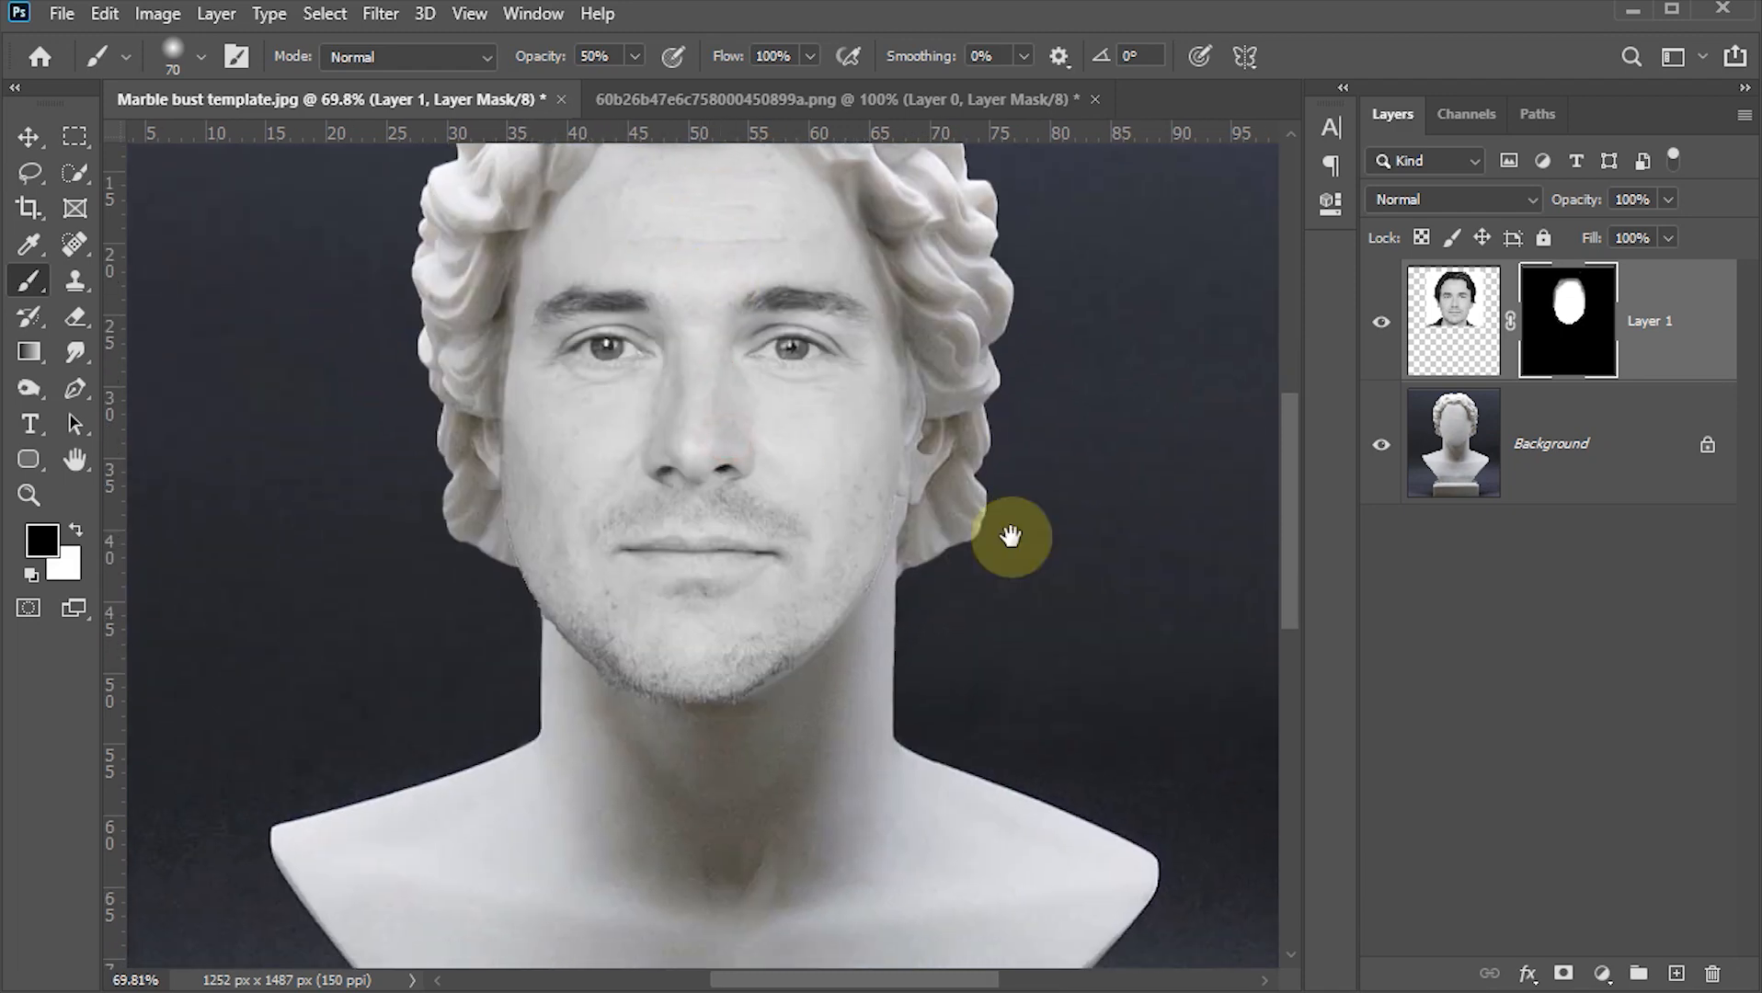
{"action": "mouse_move", "coordinate": [1011, 536]}
{"action": "left_mouse_down"}
{"action": "mouse_move", "coordinate": [919, 519]}
{"action": "mouse_move", "coordinate": [860, 640]}
{"action": "mouse_move", "coordinate": [749, 713]}
{"action": "mouse_move", "coordinate": [530, 656]}
{"action": "mouse_move", "coordinate": [505, 602]}
{"action": "mouse_move", "coordinate": [549, 667]}
{"action": "mouse_move", "coordinate": [635, 728]}
{"action": "mouse_move", "coordinate": [712, 728]}
{"action": "mouse_move", "coordinate": [617, 699]}
{"action": "mouse_move", "coordinate": [763, 726]}
{"action": "mouse_move", "coordinate": [681, 727]}
{"action": "left_mouse_up"}
{"action": "left_click", "coordinate": [662, 350]}
Soften the jawline, chin and remaining face edges on the mask with the brush at 30% opacity
{"action": "left_click", "coordinate": [618, 51]}
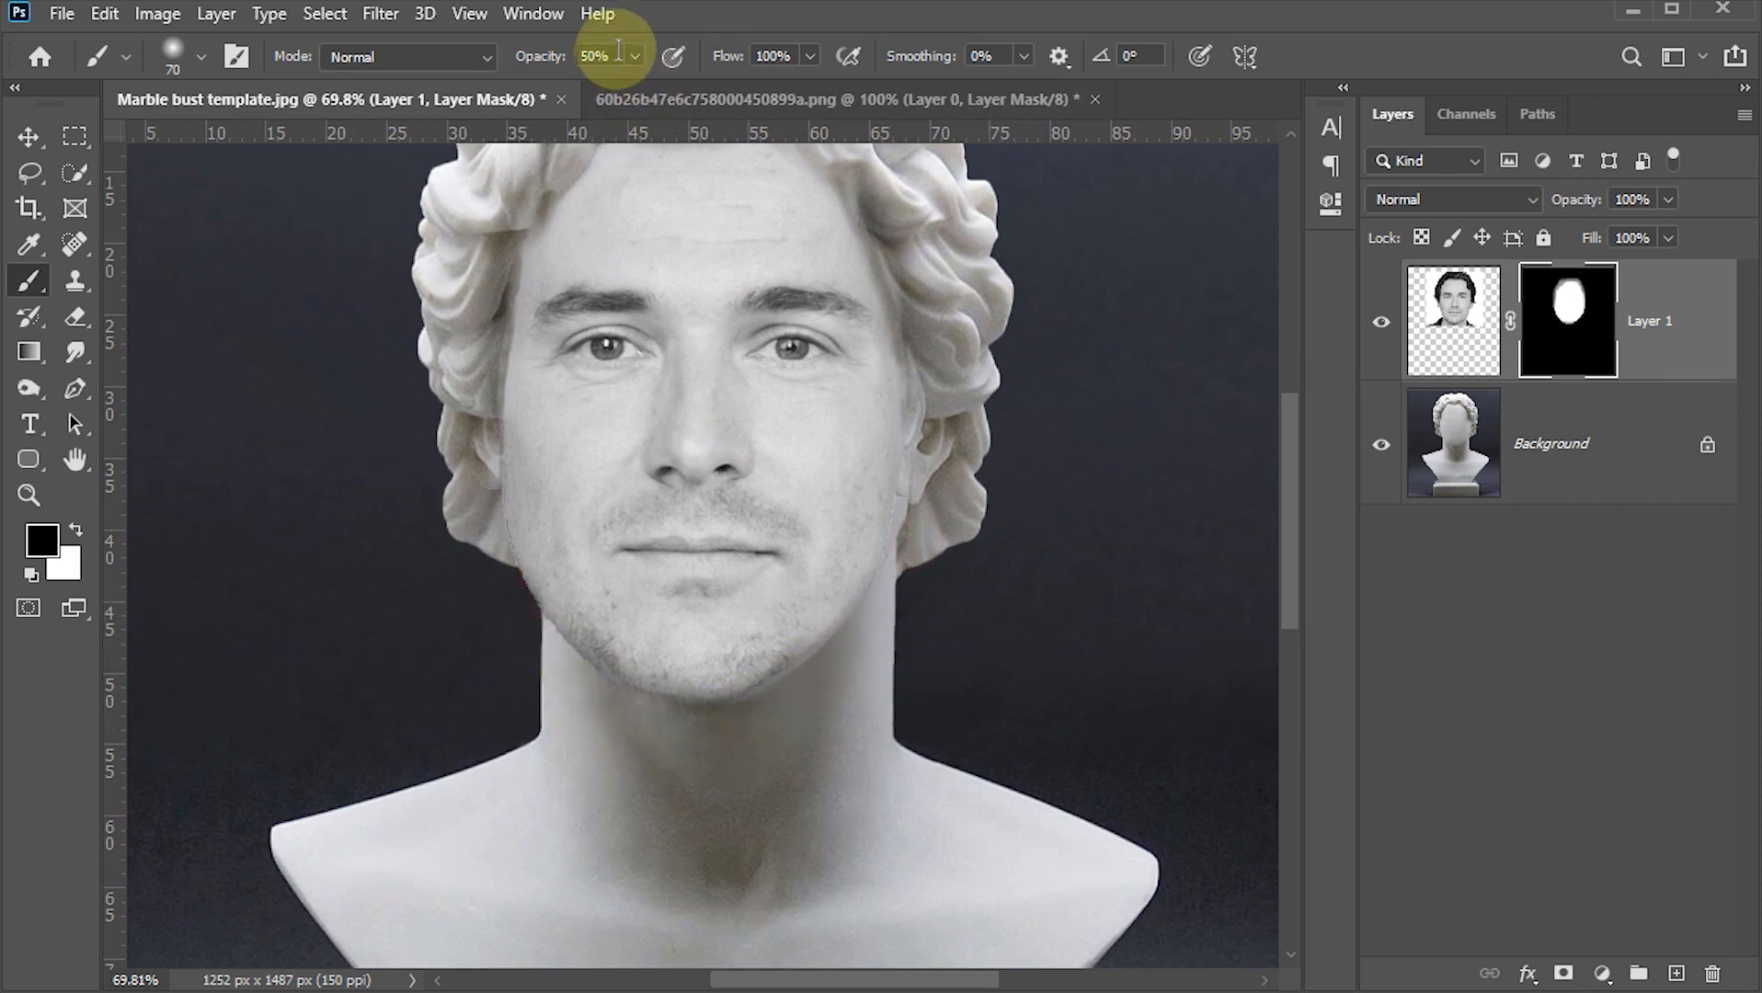
{"action": "type", "text": "30"}
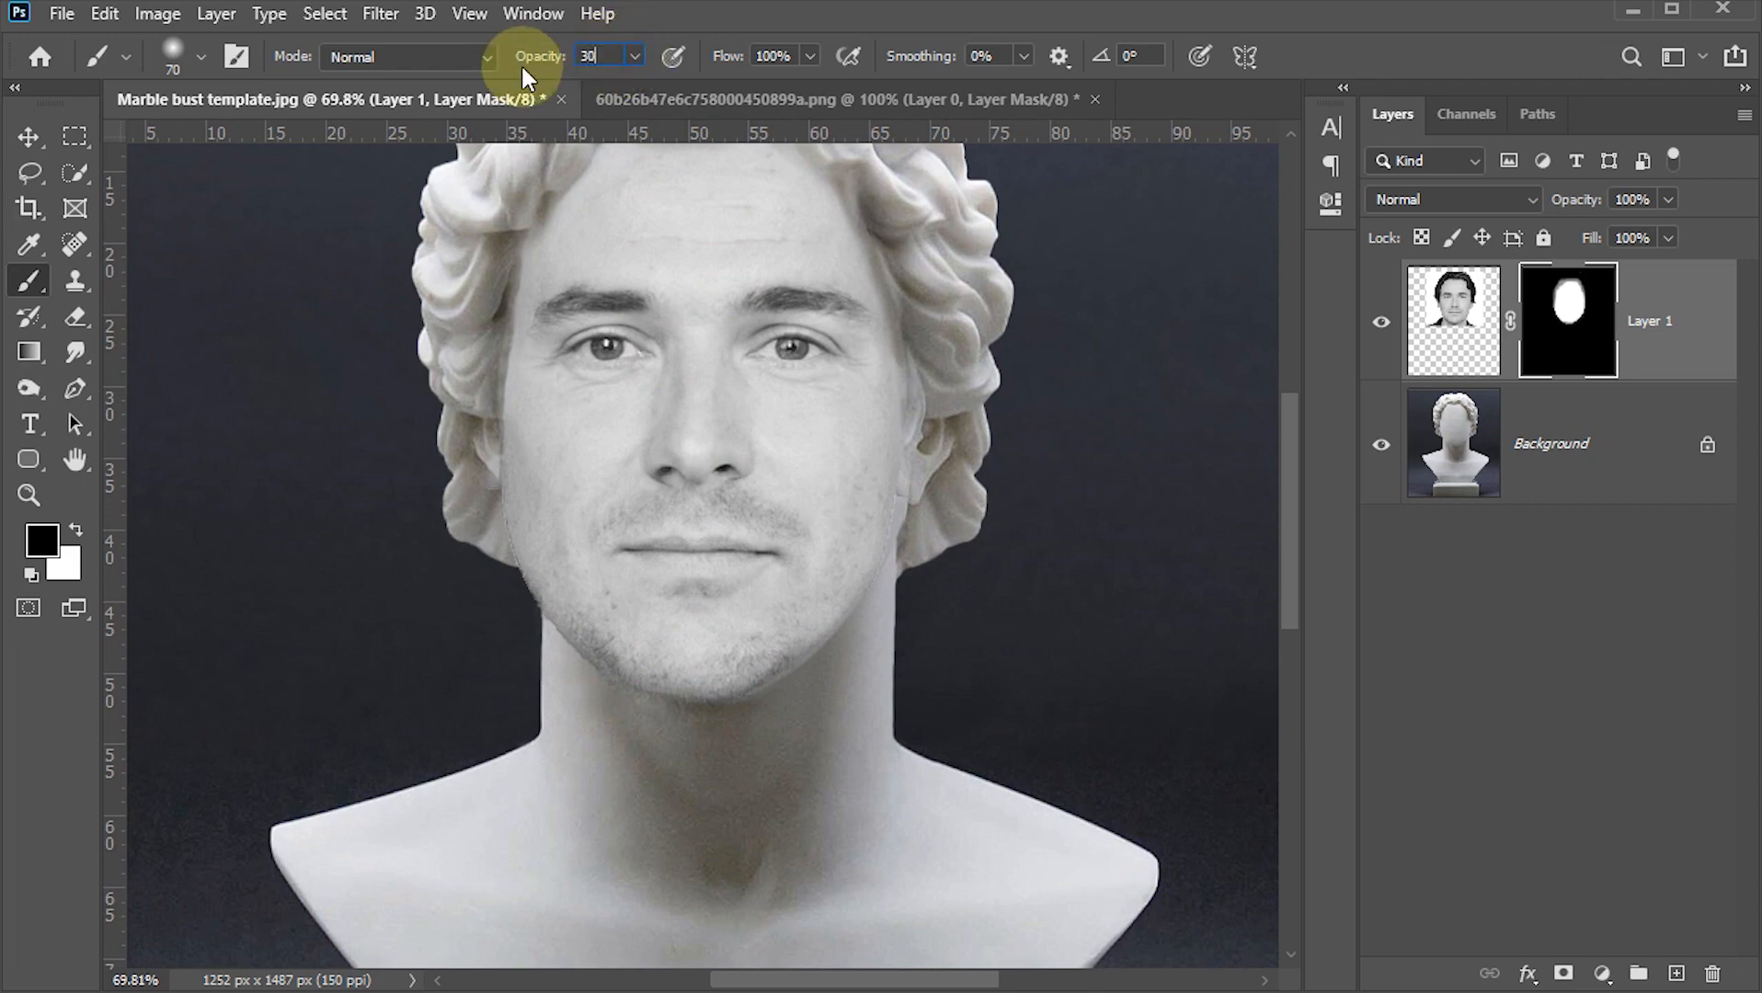
{"action": "key", "text": "Return"}
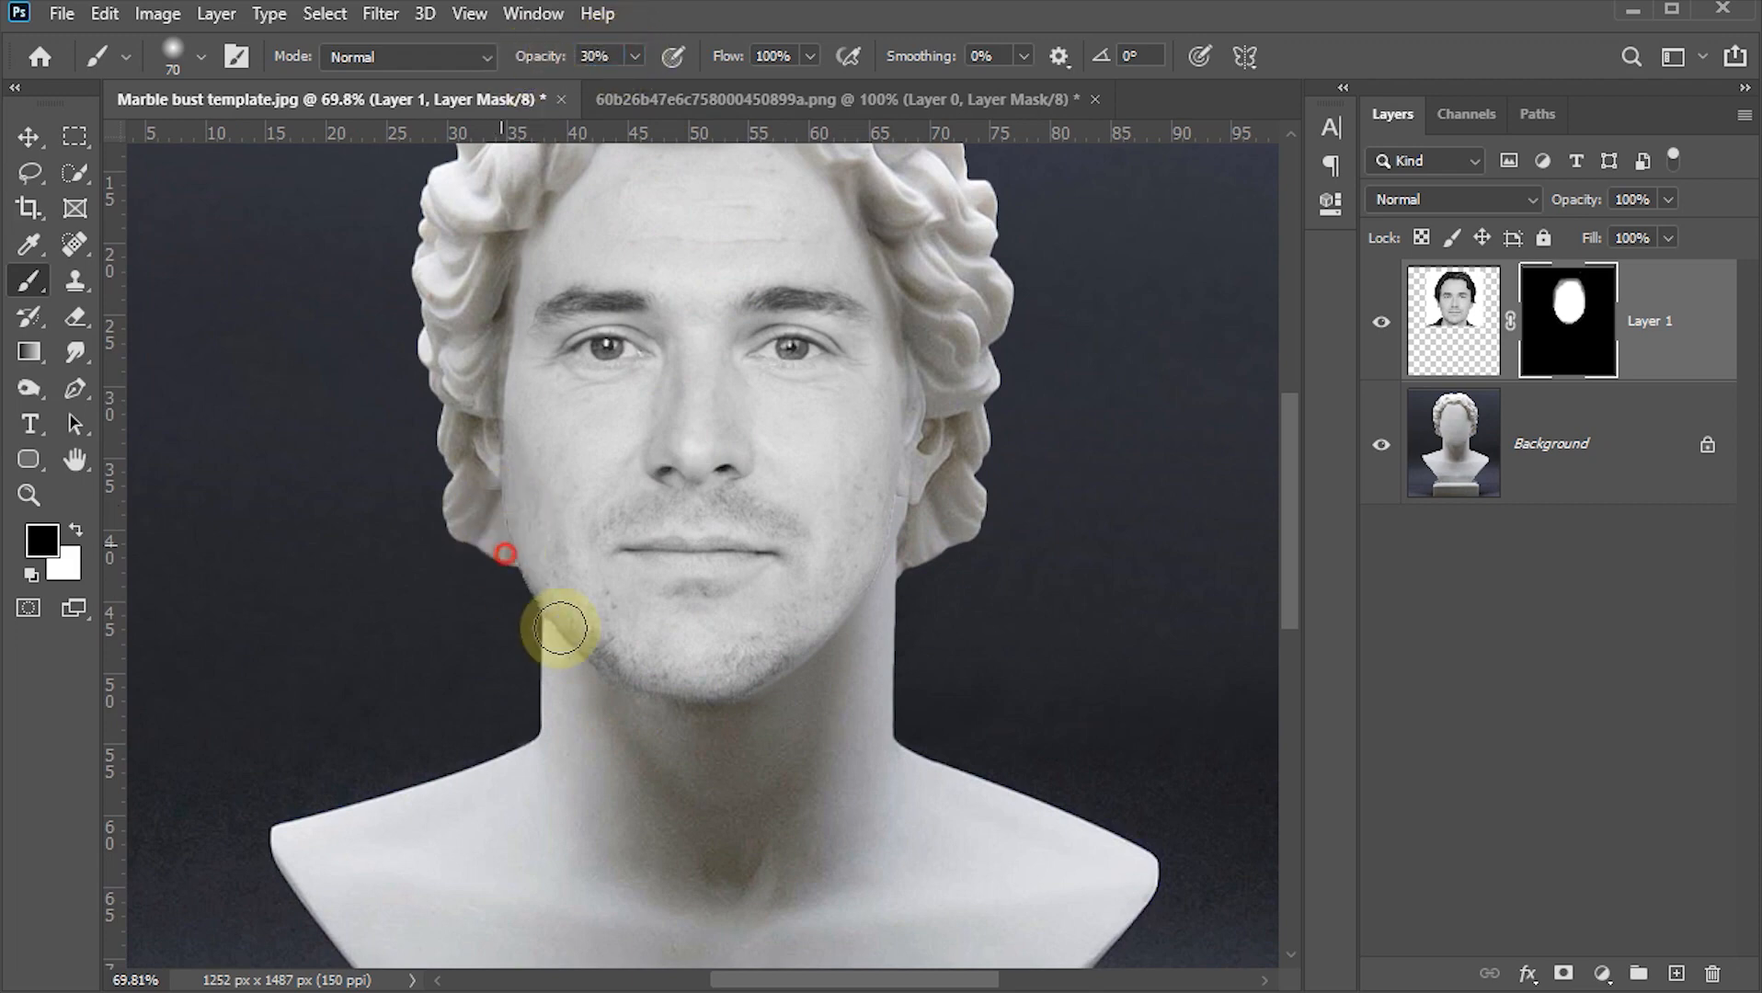
{"action": "mouse_move", "coordinate": [503, 589]}
{"action": "left_mouse_down"}
{"action": "mouse_move", "coordinate": [490, 538]}
{"action": "mouse_move", "coordinate": [504, 571]}
{"action": "left_mouse_up"}
{"action": "left_click_drag", "start_coordinate": [812, 682], "coordinate": [912, 570]}
{"action": "left_click_drag", "start_coordinate": [708, 386], "coordinate": [718, 578]}
{"action": "left_click_drag", "start_coordinate": [520, 447], "coordinate": [511, 511]}
{"action": "left_click_drag", "start_coordinate": [927, 552], "coordinate": [932, 598]}
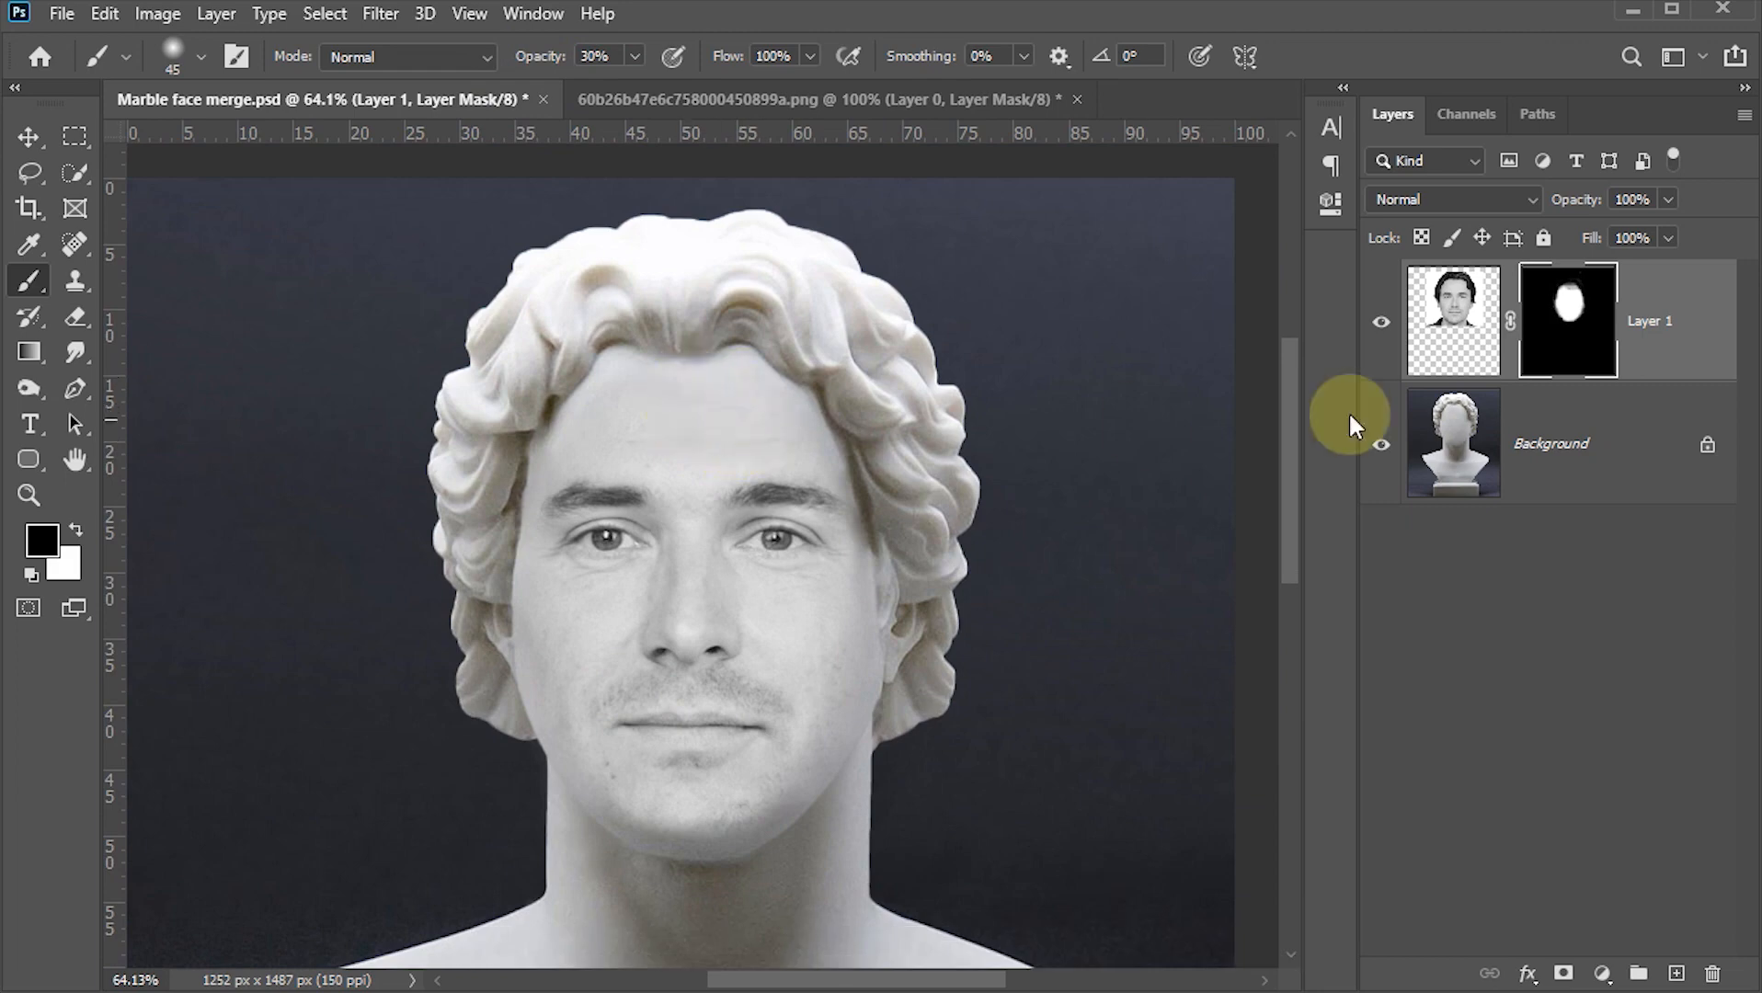
Set up the Smudge tool on the head layer's image with a 35 px Hard Round brush at 15% strength
{"action": "left_click", "coordinate": [1454, 328]}
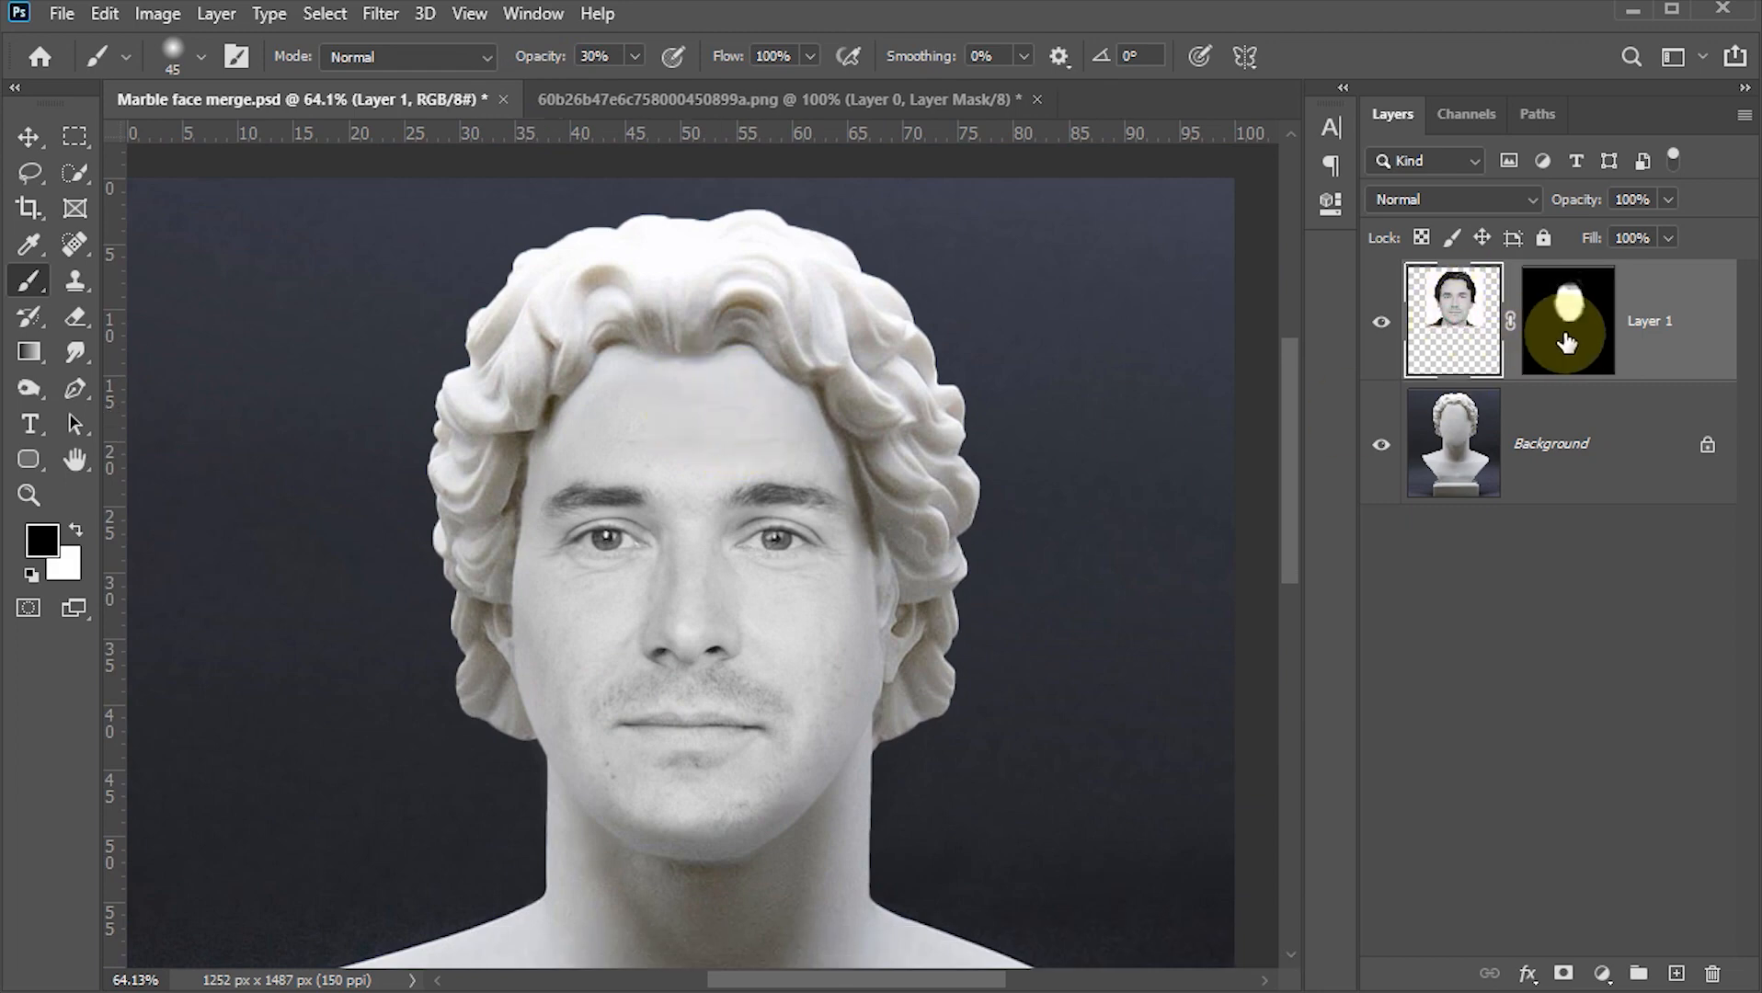
{"action": "left_click", "coordinate": [1467, 320]}
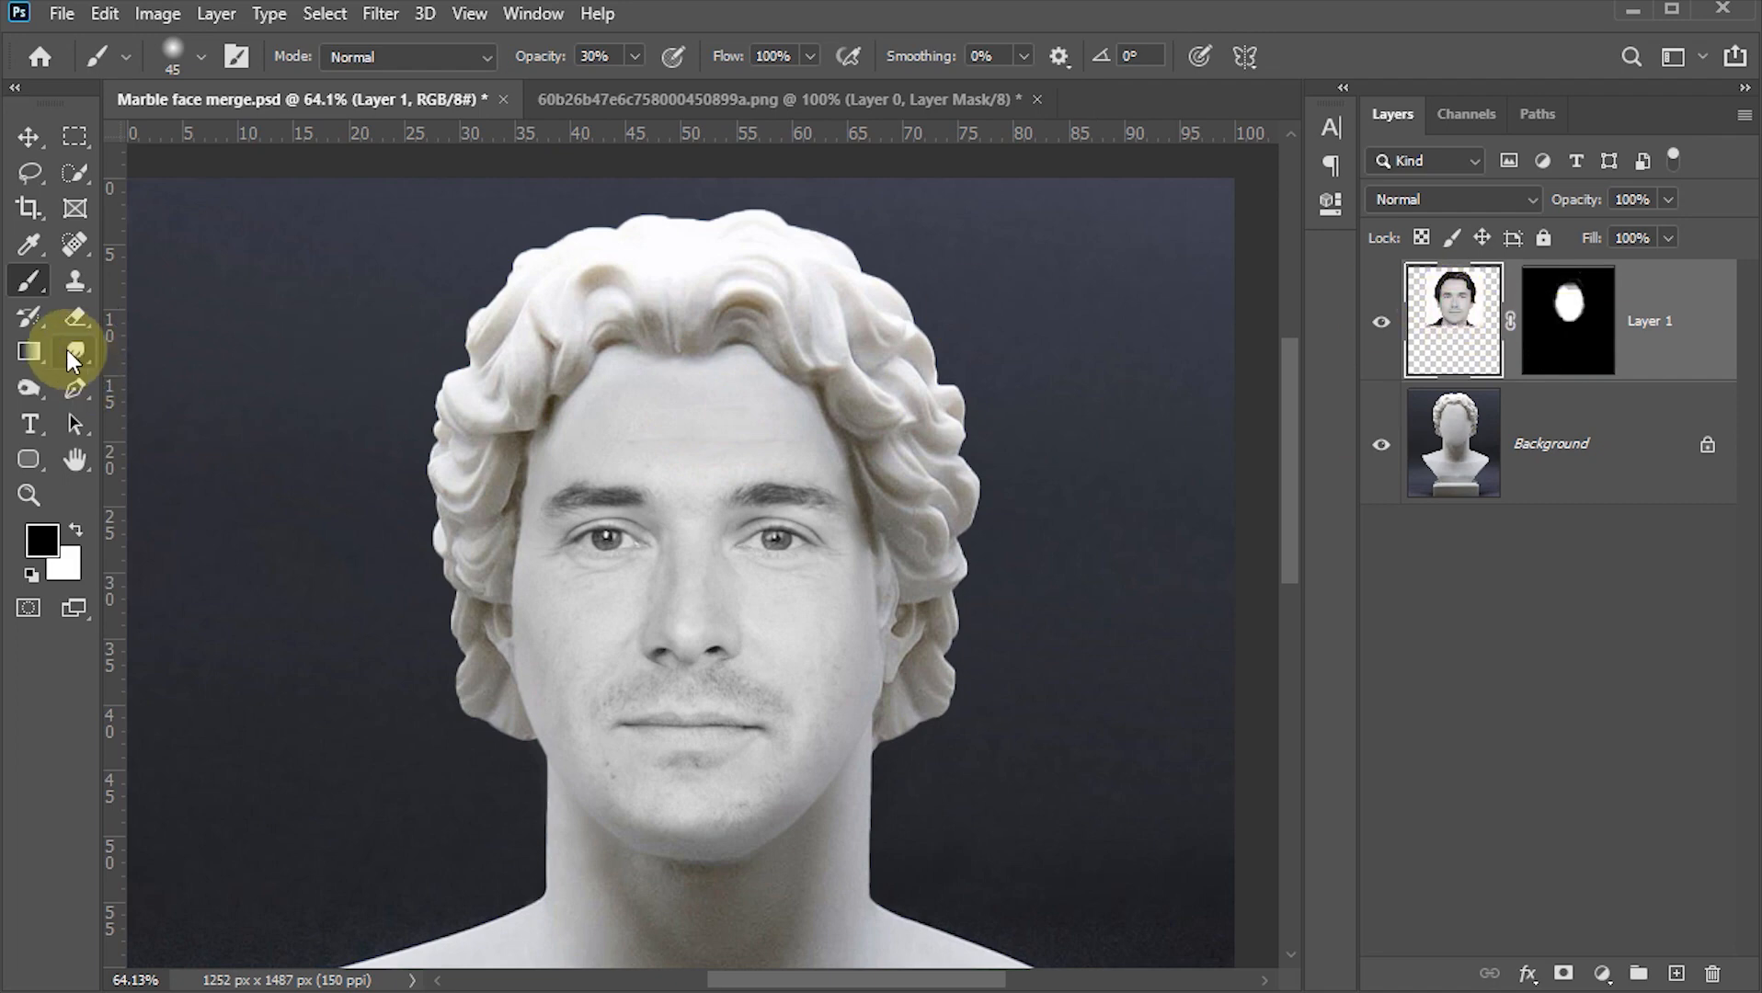
{"action": "left_click", "coordinate": [72, 358]}
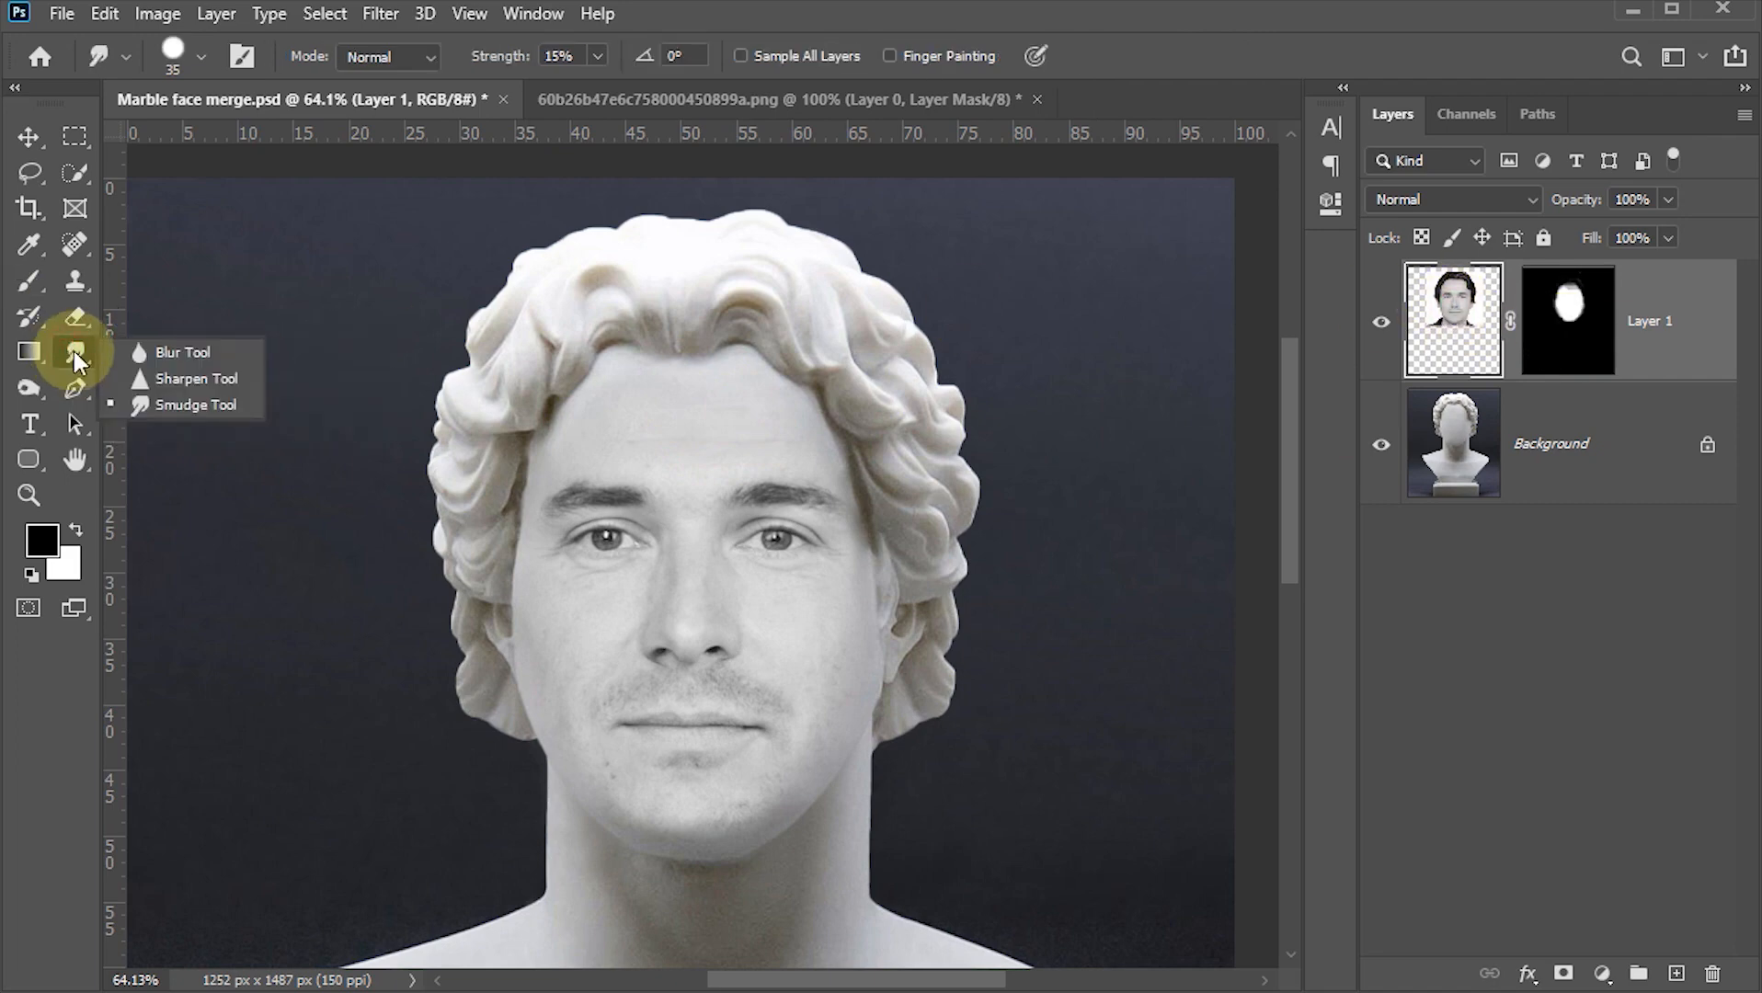
{"action": "left_click", "coordinate": [170, 406]}
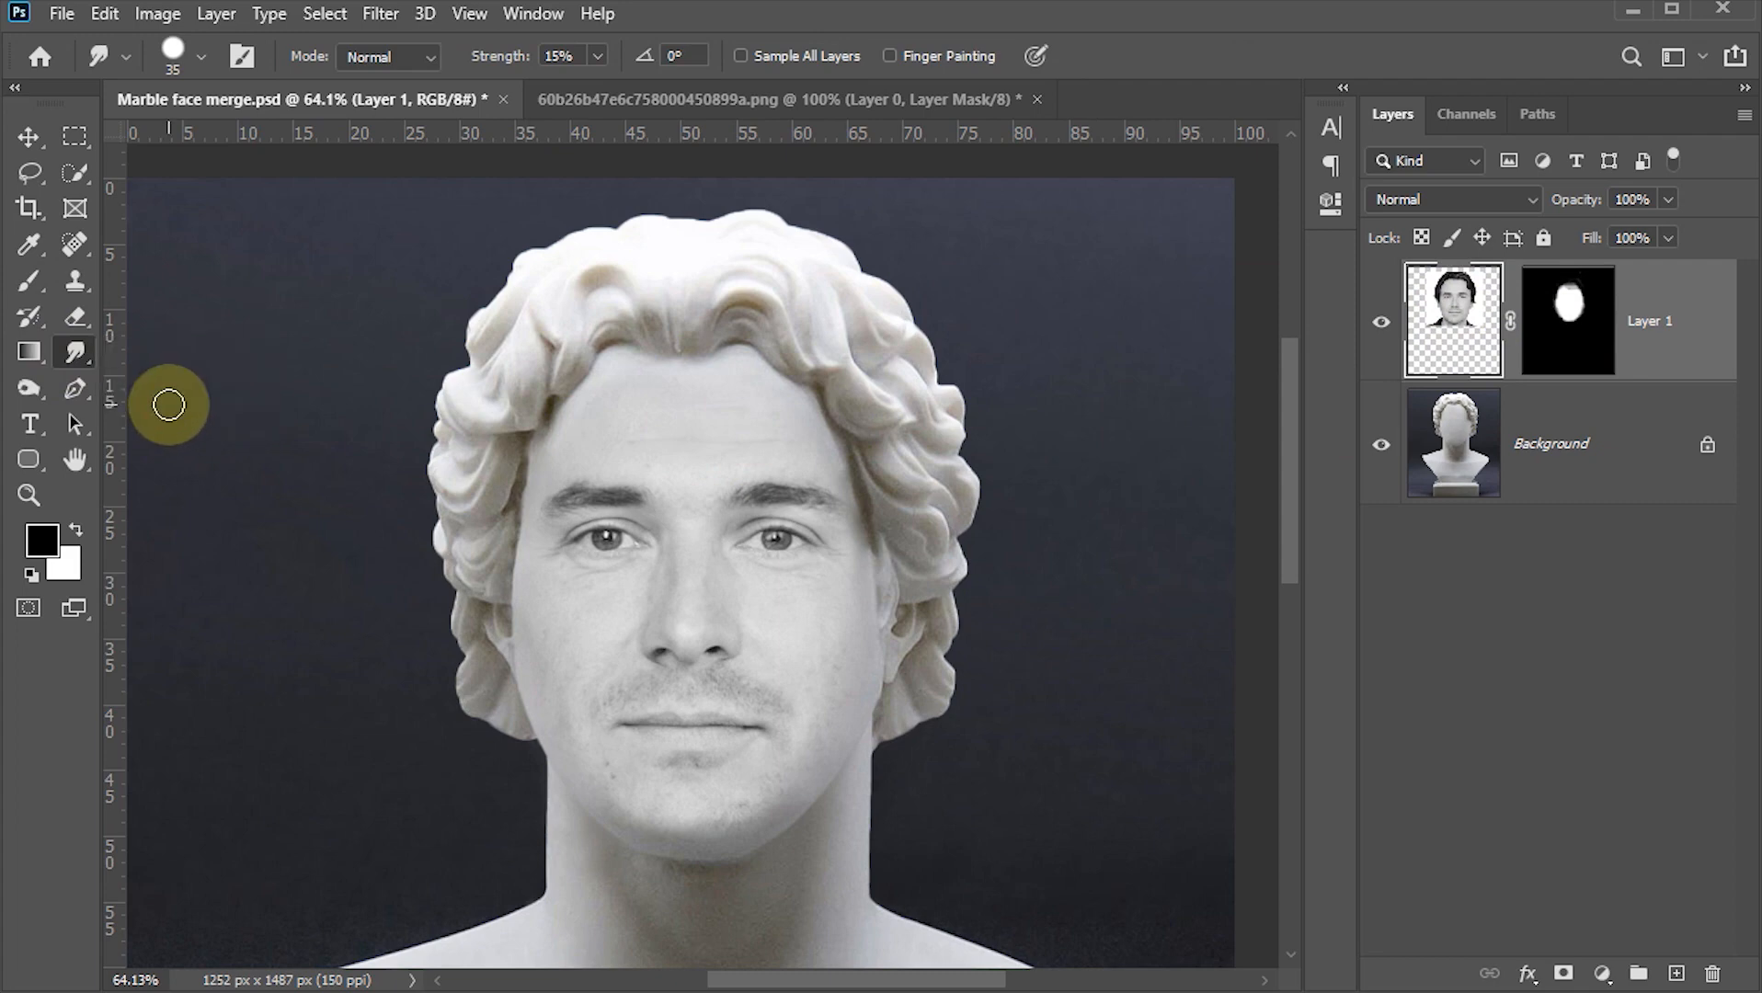
{"action": "left_click", "coordinate": [580, 57]}
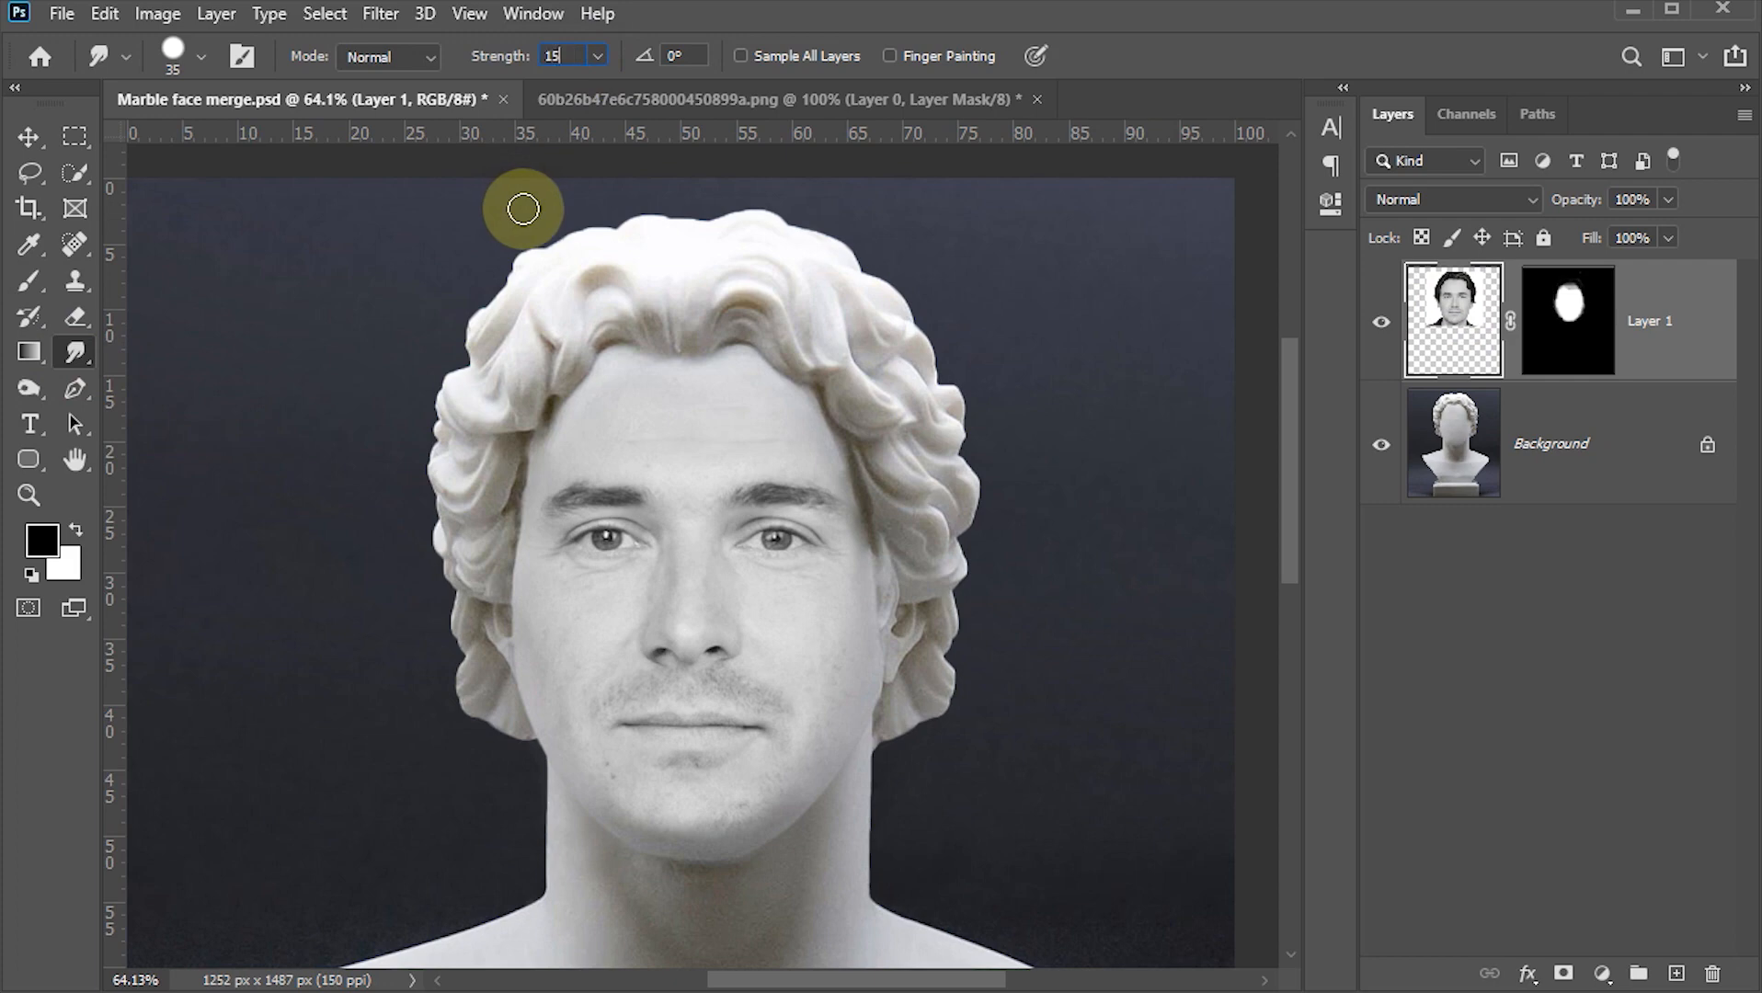
{"action": "left_click", "coordinate": [199, 59]}
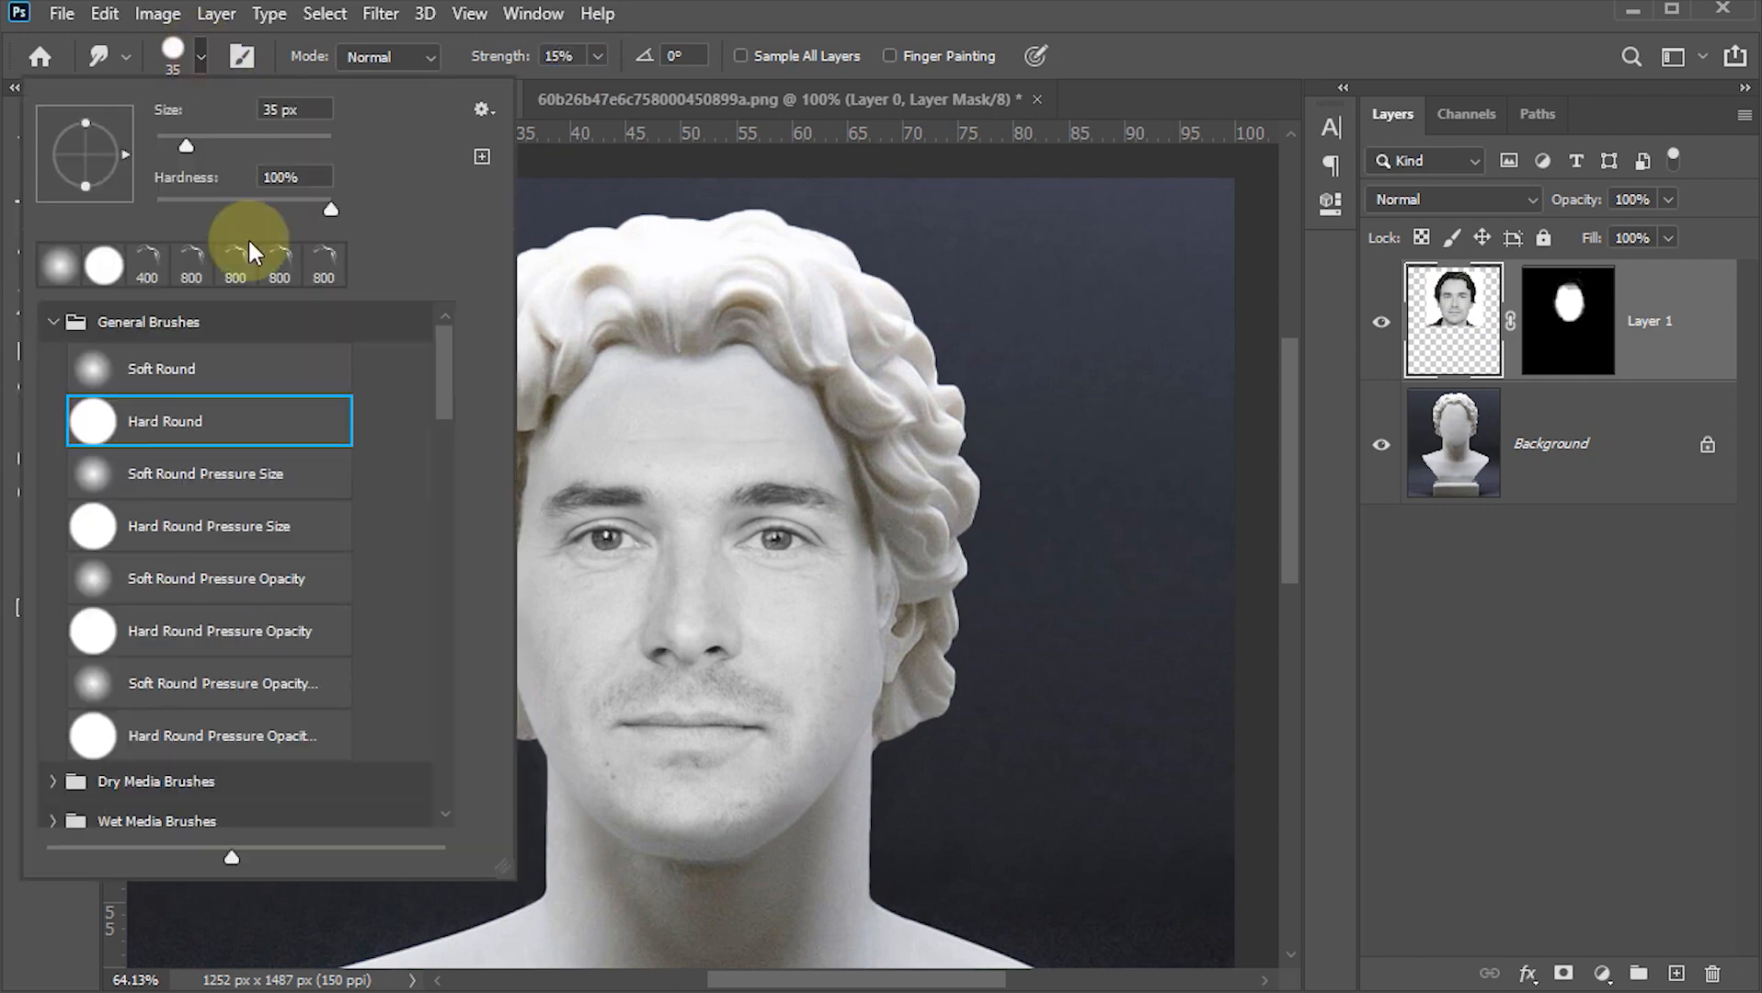
{"action": "left_click", "coordinate": [148, 422]}
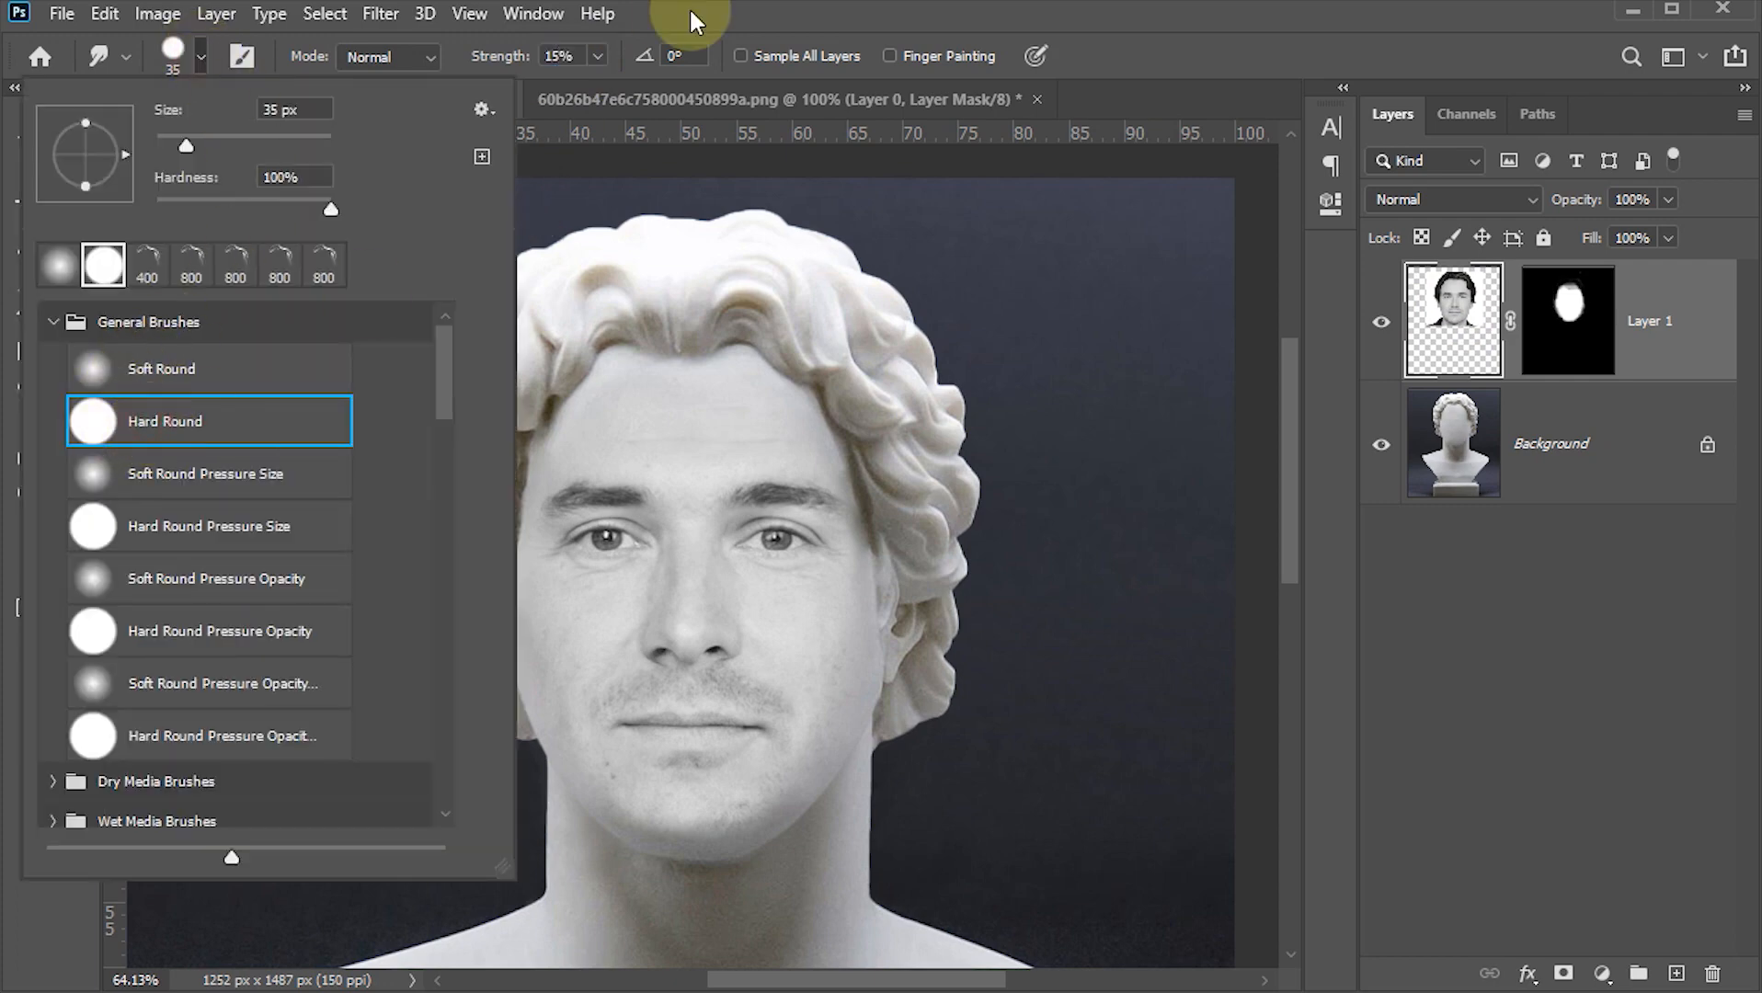
{"action": "left_click", "coordinate": [688, 12]}
Smudge away the horizontal wrinkle lines across the forehead, reducing the brush to 25 px
{"action": "scroll", "coordinate": [779, 453], "scroll_direction": "up", "scroll_amount": 3}
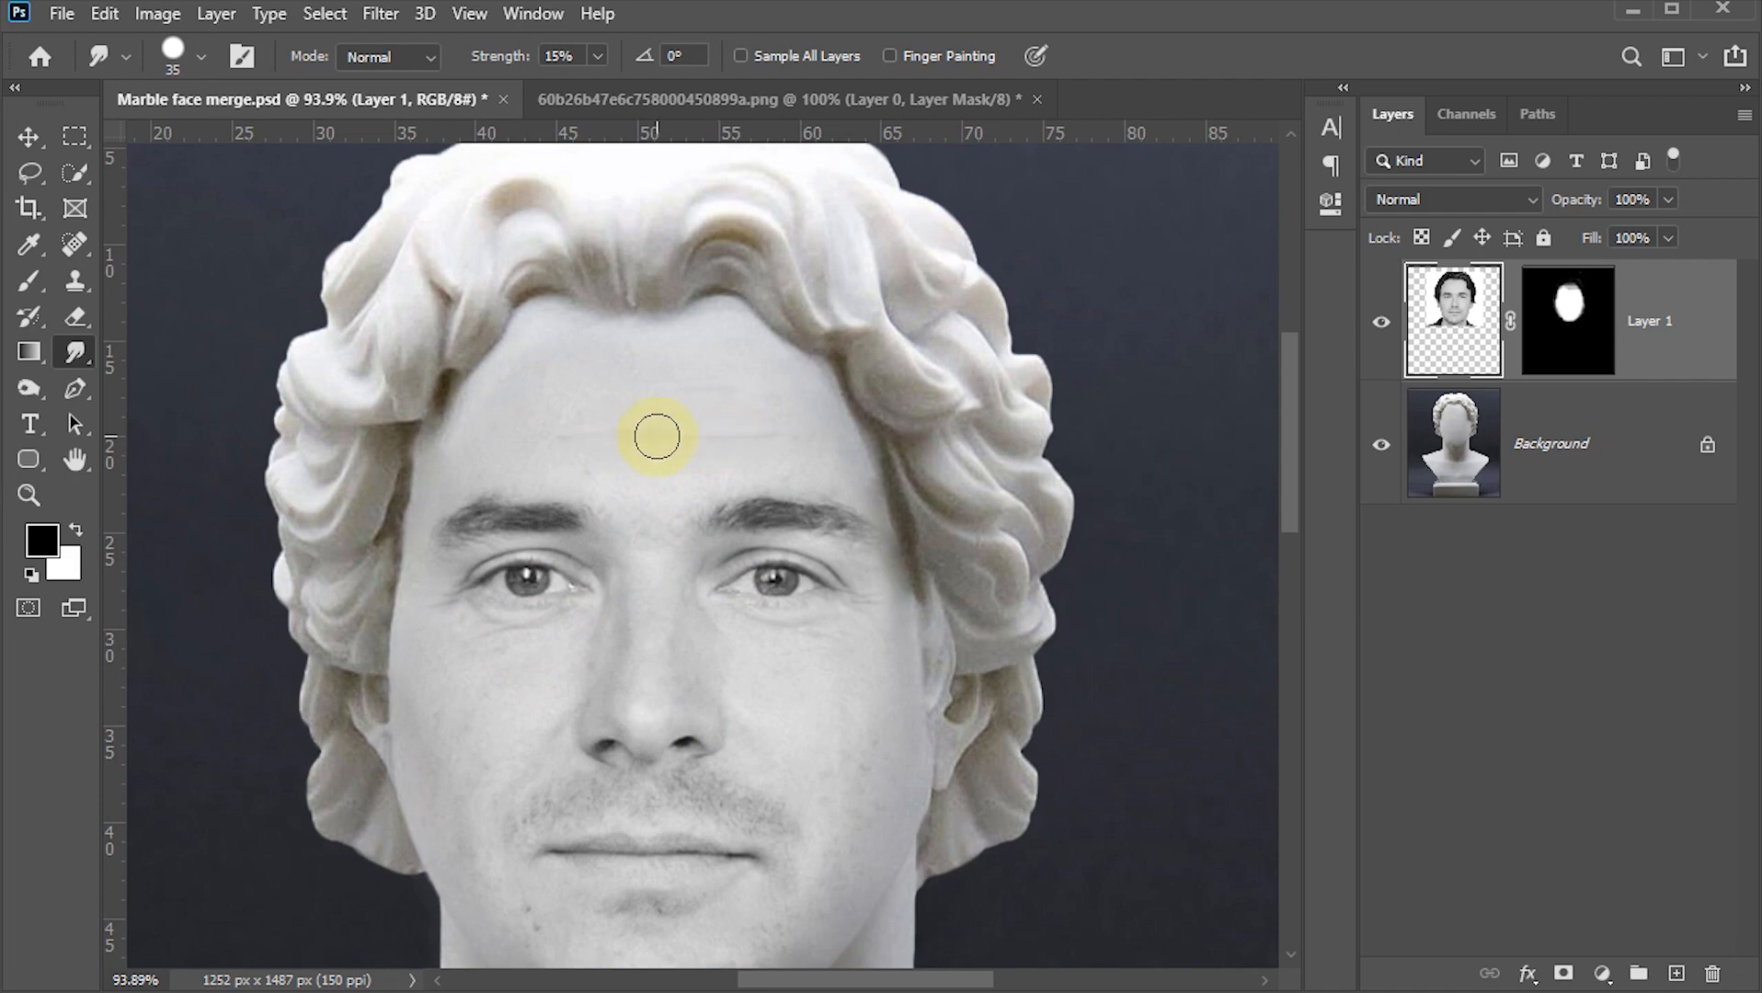
{"action": "mouse_move", "coordinate": [582, 439]}
{"action": "left_mouse_down"}
{"action": "mouse_move", "coordinate": [673, 458]}
{"action": "mouse_move", "coordinate": [736, 440]}
{"action": "left_mouse_up"}
{"action": "scroll", "coordinate": [703, 469], "scroll_direction": "up", "scroll_amount": 2}
{"action": "scroll", "coordinate": [704, 469], "scroll_direction": "up", "scroll_amount": 2}
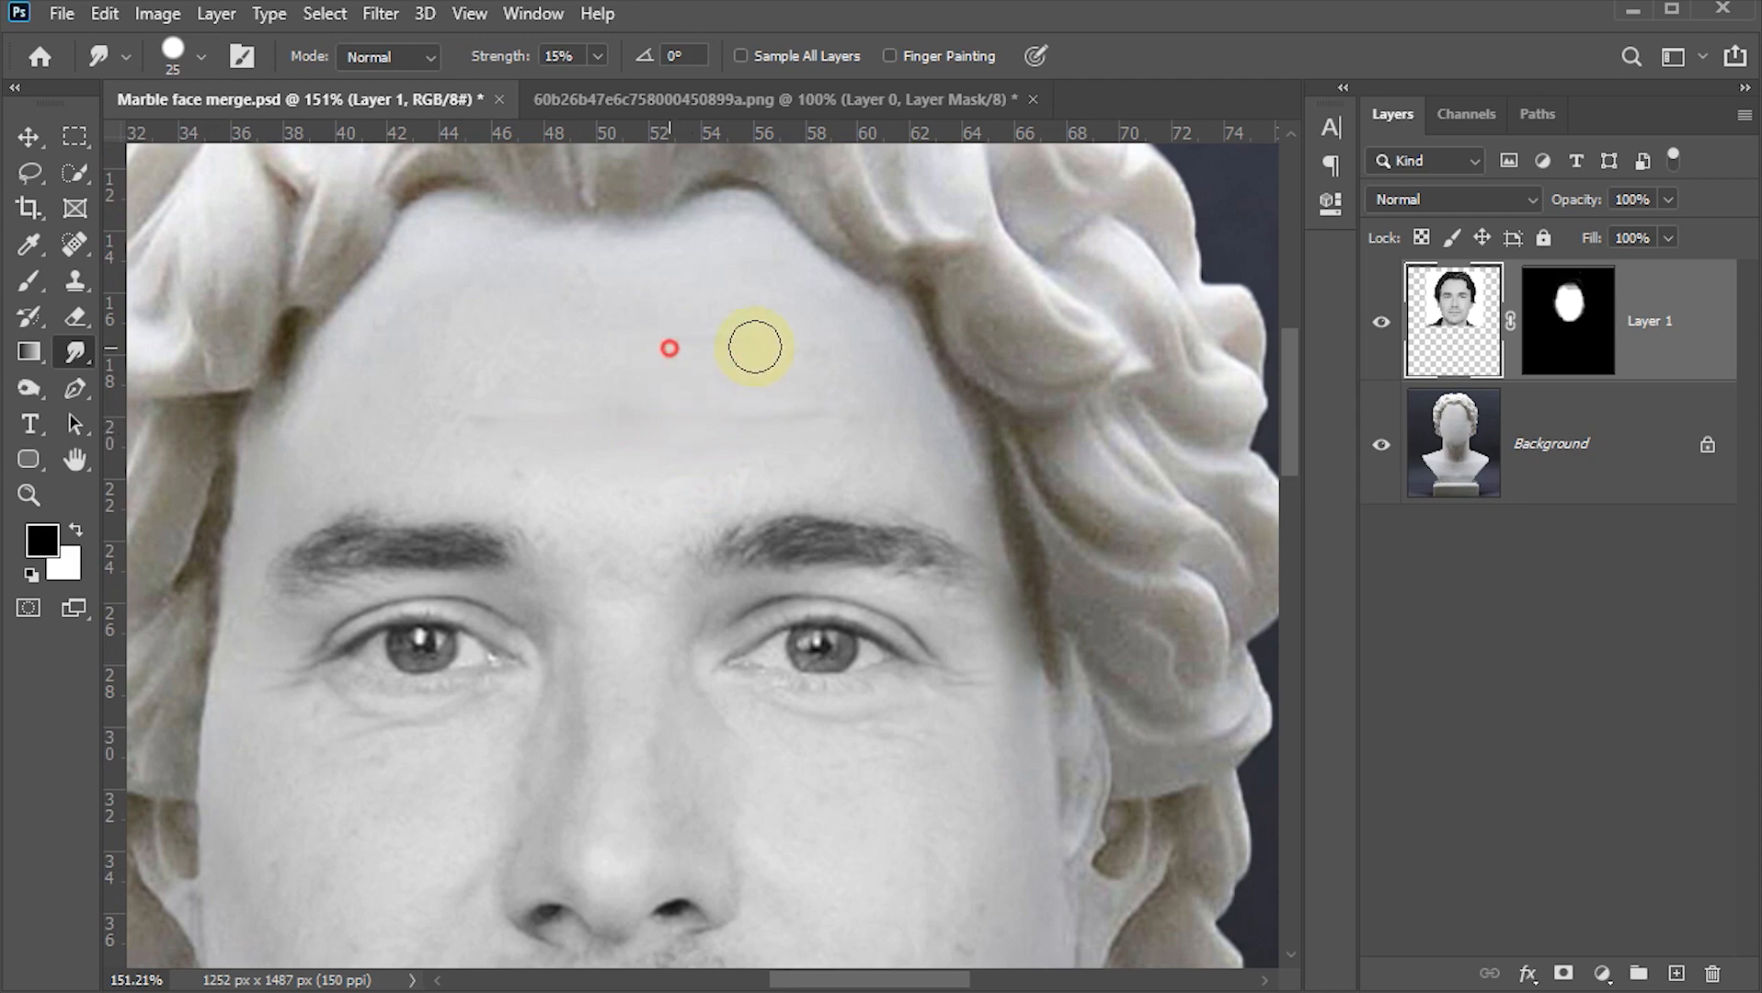
{"action": "mouse_move", "coordinate": [755, 347]}
{"action": "left_mouse_down"}
{"action": "mouse_move", "coordinate": [624, 356]}
{"action": "mouse_move", "coordinate": [712, 331]}
{"action": "mouse_move", "coordinate": [677, 416]}
{"action": "left_mouse_up"}
{"action": "mouse_move", "coordinate": [799, 421]}
{"action": "left_mouse_down"}
{"action": "mouse_move", "coordinate": [688, 426]}
{"action": "mouse_move", "coordinate": [830, 409]}
{"action": "left_mouse_up"}
{"action": "mouse_move", "coordinate": [617, 413]}
{"action": "left_mouse_down"}
{"action": "mouse_move", "coordinate": [545, 412]}
{"action": "mouse_move", "coordinate": [613, 414]}
{"action": "mouse_move", "coordinate": [445, 416]}
{"action": "mouse_move", "coordinate": [535, 419]}
{"action": "left_mouse_up"}
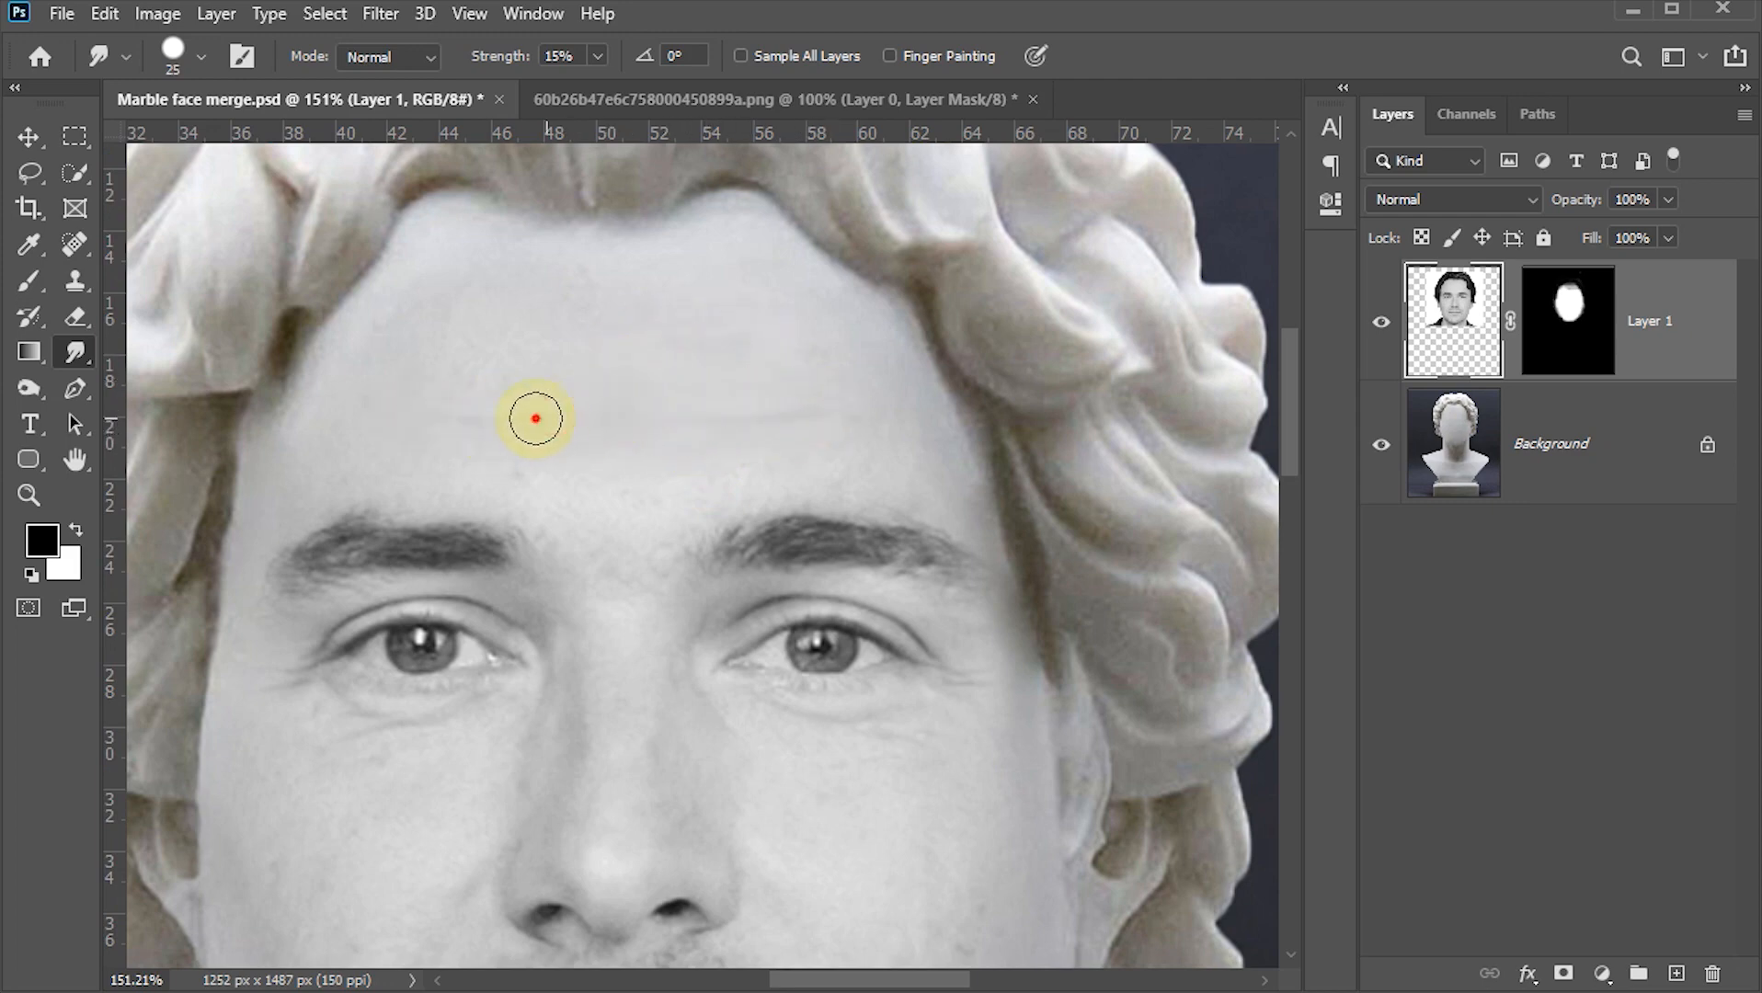
Smooth the skin lines and creases below both eyes with the Smudge tool at 25 px and 15% strength
{"action": "left_click_drag", "start_coordinate": [524, 502], "coordinate": [617, 298]}
{"action": "left_click_drag", "start_coordinate": [358, 495], "coordinate": [358, 495]}
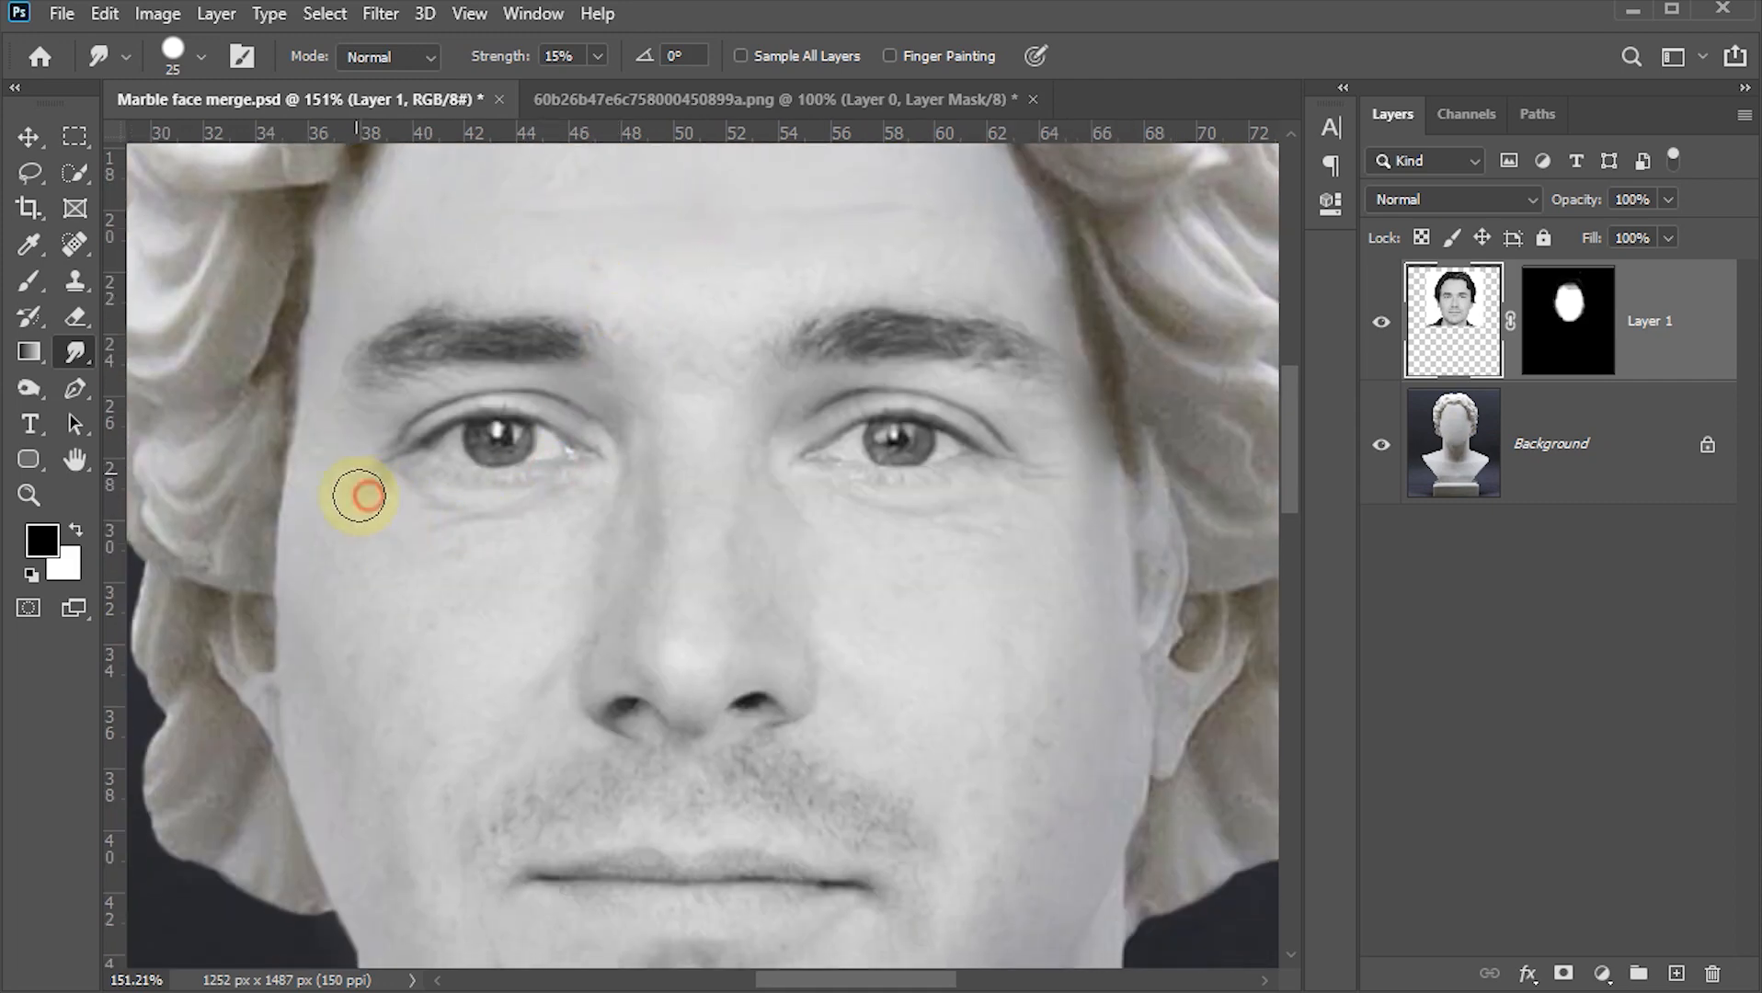
{"action": "mouse_move", "coordinate": [495, 527]}
{"action": "left_mouse_down"}
{"action": "mouse_move", "coordinate": [395, 528]}
{"action": "mouse_move", "coordinate": [519, 522]}
{"action": "mouse_move", "coordinate": [508, 507]}
{"action": "mouse_move", "coordinate": [384, 502]}
{"action": "mouse_move", "coordinate": [411, 502]}
{"action": "mouse_move", "coordinate": [346, 557]}
{"action": "left_mouse_up"}
{"action": "left_click_drag", "start_coordinate": [421, 508], "coordinate": [493, 512]}
{"action": "mouse_move", "coordinate": [496, 535]}
{"action": "left_mouse_down"}
{"action": "mouse_move", "coordinate": [362, 540]}
{"action": "mouse_move", "coordinate": [429, 559]}
{"action": "mouse_move", "coordinate": [474, 560]}
{"action": "mouse_move", "coordinate": [401, 508]}
{"action": "mouse_move", "coordinate": [486, 502]}
{"action": "mouse_move", "coordinate": [333, 506]}
{"action": "left_mouse_up"}
{"action": "left_click_drag", "start_coordinate": [447, 504], "coordinate": [355, 501]}
{"action": "left_click_drag", "start_coordinate": [370, 504], "coordinate": [460, 518]}
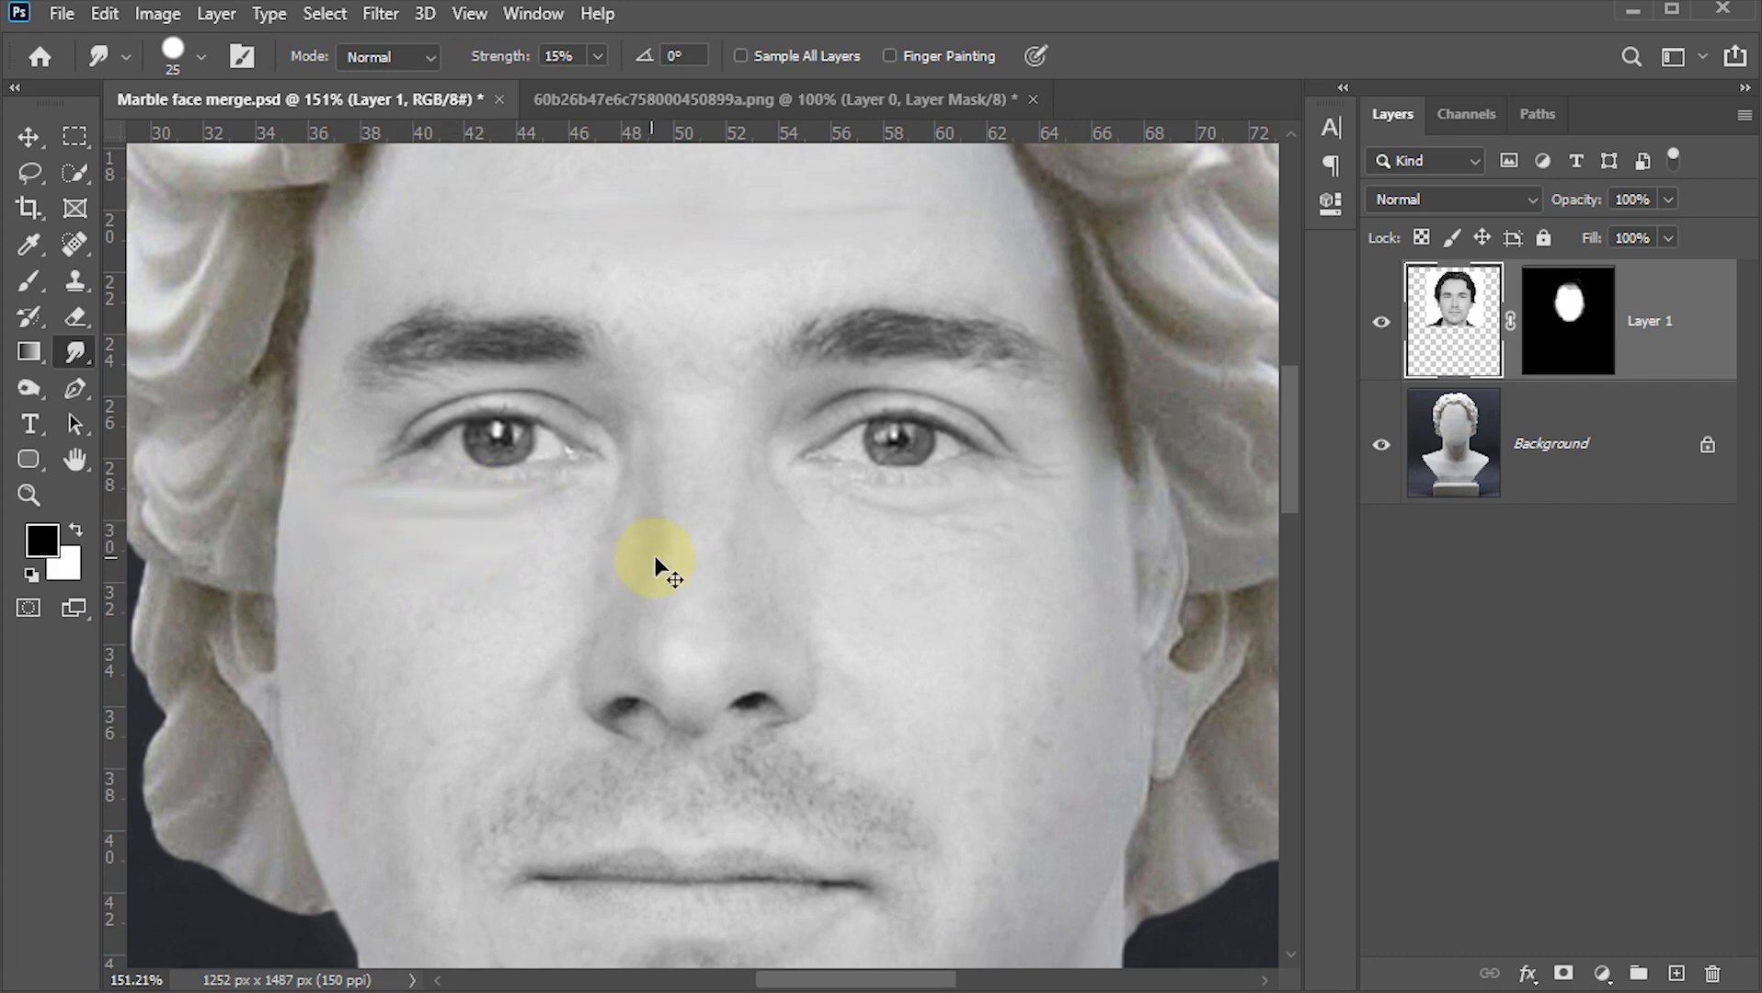
{"action": "mouse_move", "coordinate": [883, 520]}
{"action": "left_mouse_down"}
{"action": "mouse_move", "coordinate": [1058, 527]}
{"action": "mouse_move", "coordinate": [982, 529]}
{"action": "mouse_move", "coordinate": [1047, 526]}
{"action": "mouse_move", "coordinate": [1046, 480]}
{"action": "mouse_move", "coordinate": [1077, 573]}
{"action": "left_mouse_up"}
Smudge away the moles, spots and skin texture on the lower cheeks, jaw and chin
{"action": "mouse_move", "coordinate": [1062, 480]}
{"action": "left_mouse_down"}
{"action": "mouse_move", "coordinate": [1066, 551]}
{"action": "mouse_move", "coordinate": [917, 507]}
{"action": "mouse_move", "coordinate": [957, 544]}
{"action": "mouse_move", "coordinate": [1026, 245]}
{"action": "left_mouse_up"}
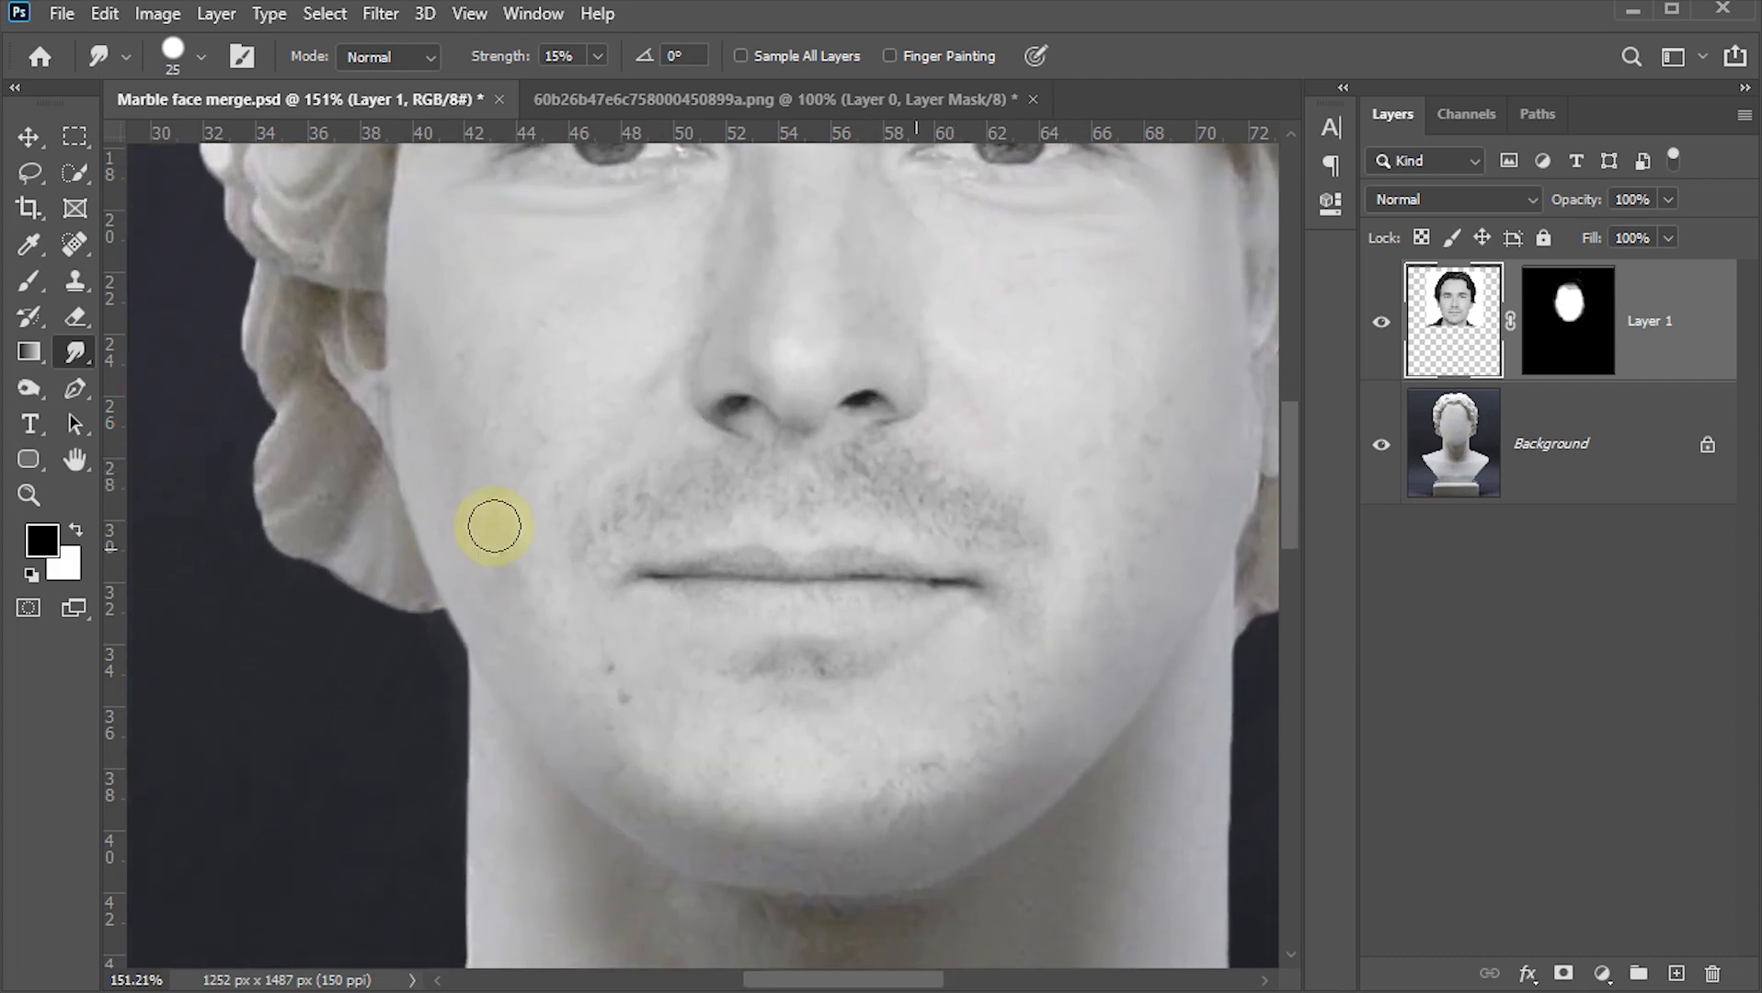
{"action": "left_click_drag", "start_coordinate": [546, 508], "coordinate": [605, 703]}
{"action": "mouse_move", "coordinate": [543, 607]}
{"action": "left_mouse_down"}
{"action": "mouse_move", "coordinate": [526, 612]}
{"action": "mouse_move", "coordinate": [589, 694]}
{"action": "left_mouse_up"}
{"action": "left_click_drag", "start_coordinate": [515, 585], "coordinate": [566, 652]}
{"action": "left_click_drag", "start_coordinate": [492, 471], "coordinate": [594, 668]}
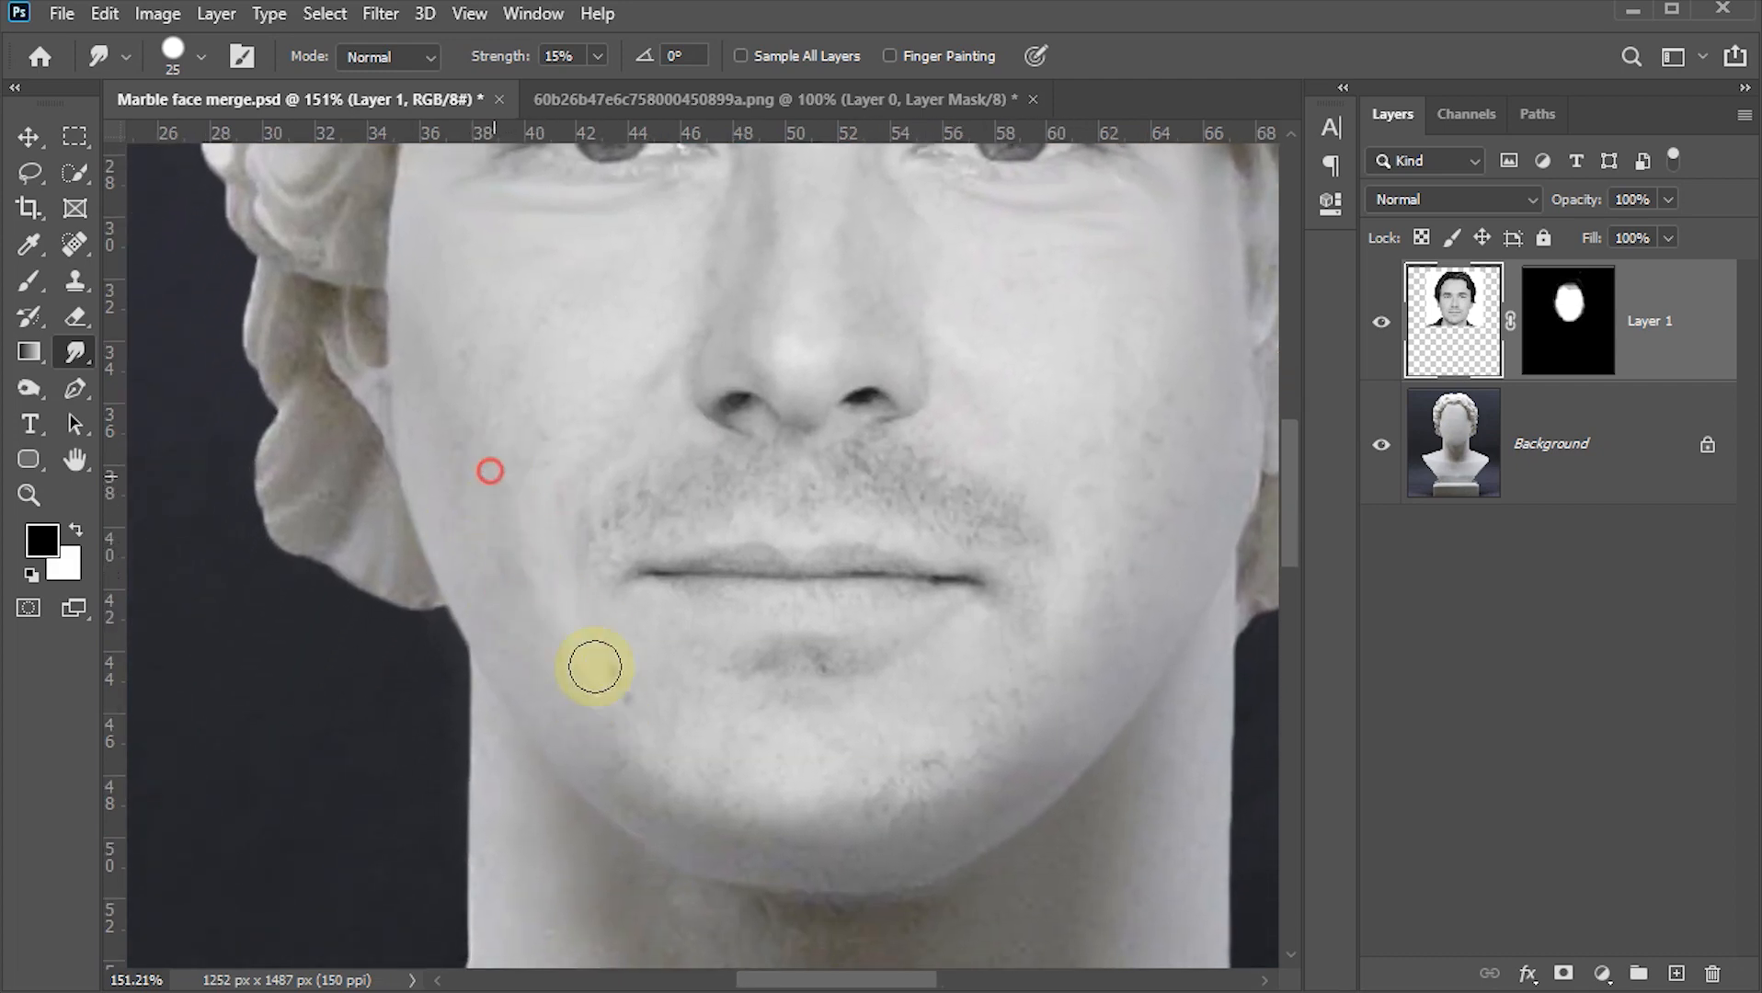
{"action": "mouse_move", "coordinate": [513, 535]}
{"action": "left_mouse_down"}
{"action": "mouse_move", "coordinate": [754, 706]}
{"action": "mouse_move", "coordinate": [1134, 528]}
{"action": "mouse_move", "coordinate": [1114, 504]}
{"action": "mouse_move", "coordinate": [1099, 618]}
{"action": "left_mouse_up"}
{"action": "left_click_drag", "start_coordinate": [788, 924], "coordinate": [751, 823]}
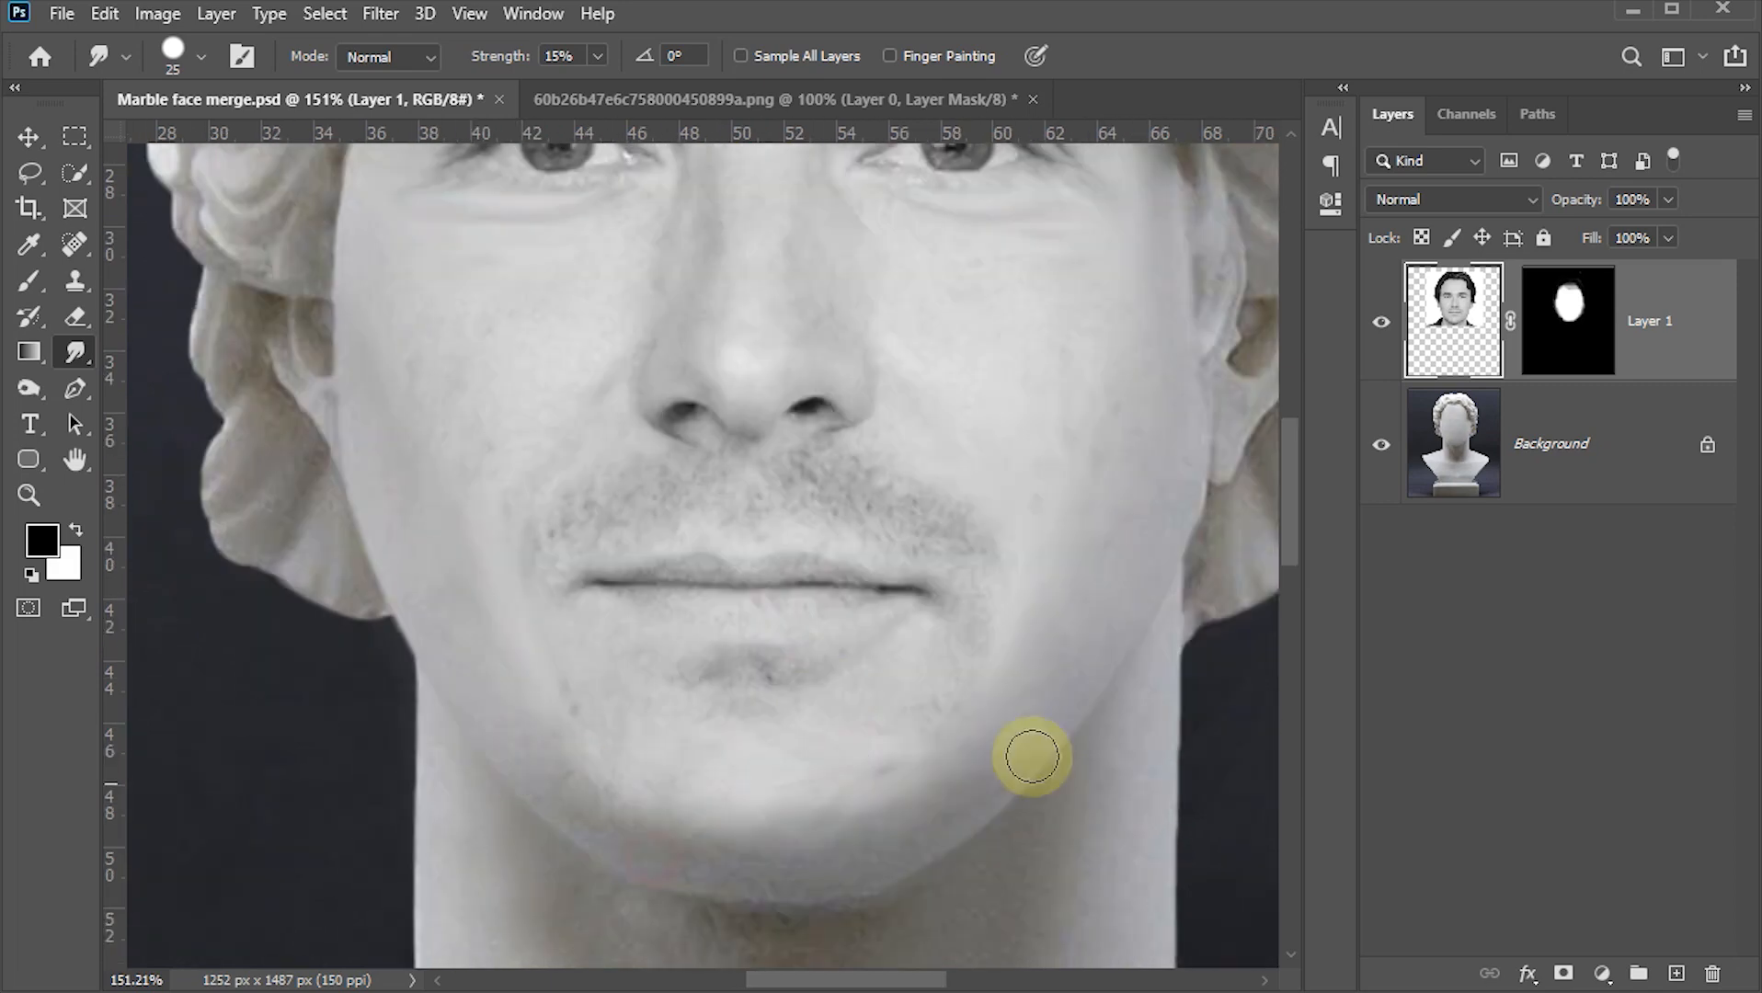
{"action": "left_click_drag", "start_coordinate": [435, 147], "coordinate": [343, 464]}
{"action": "left_click_drag", "start_coordinate": [558, 257], "coordinate": [581, 358]}
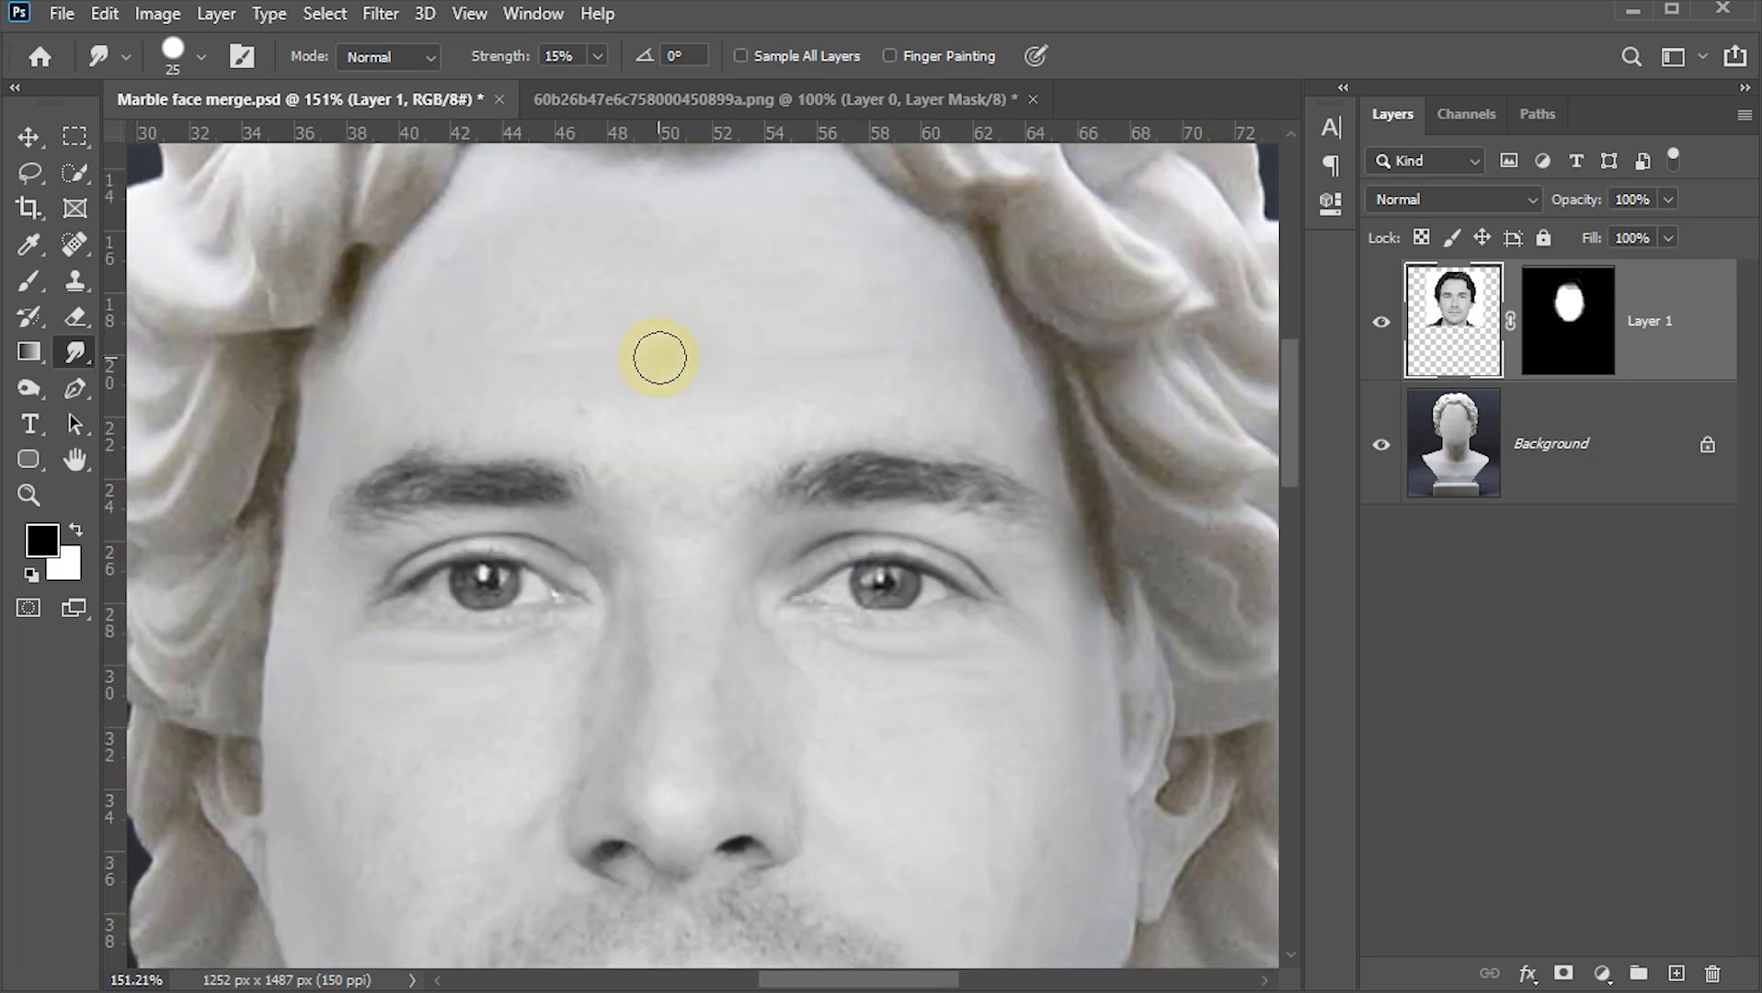
{"action": "key", "text": "ctrl+0"}
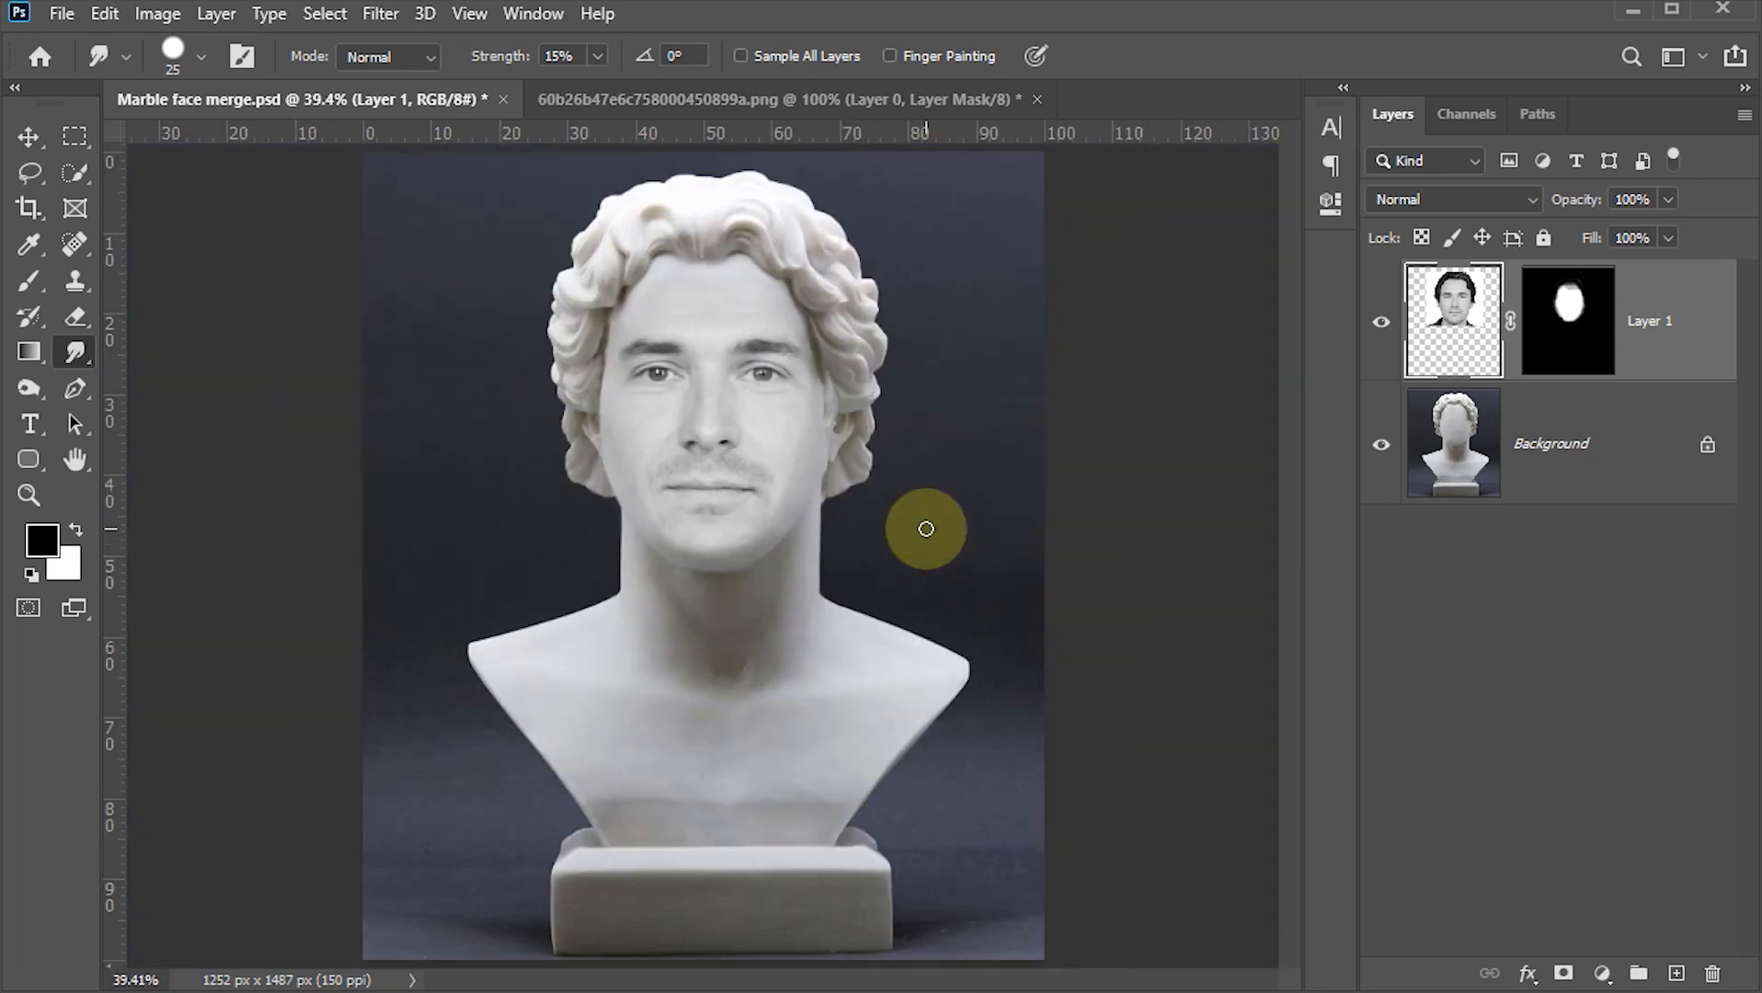
Stamp all visible layers into a new merged layer on top and save the document
{"action": "left_click", "coordinate": [29, 136]}
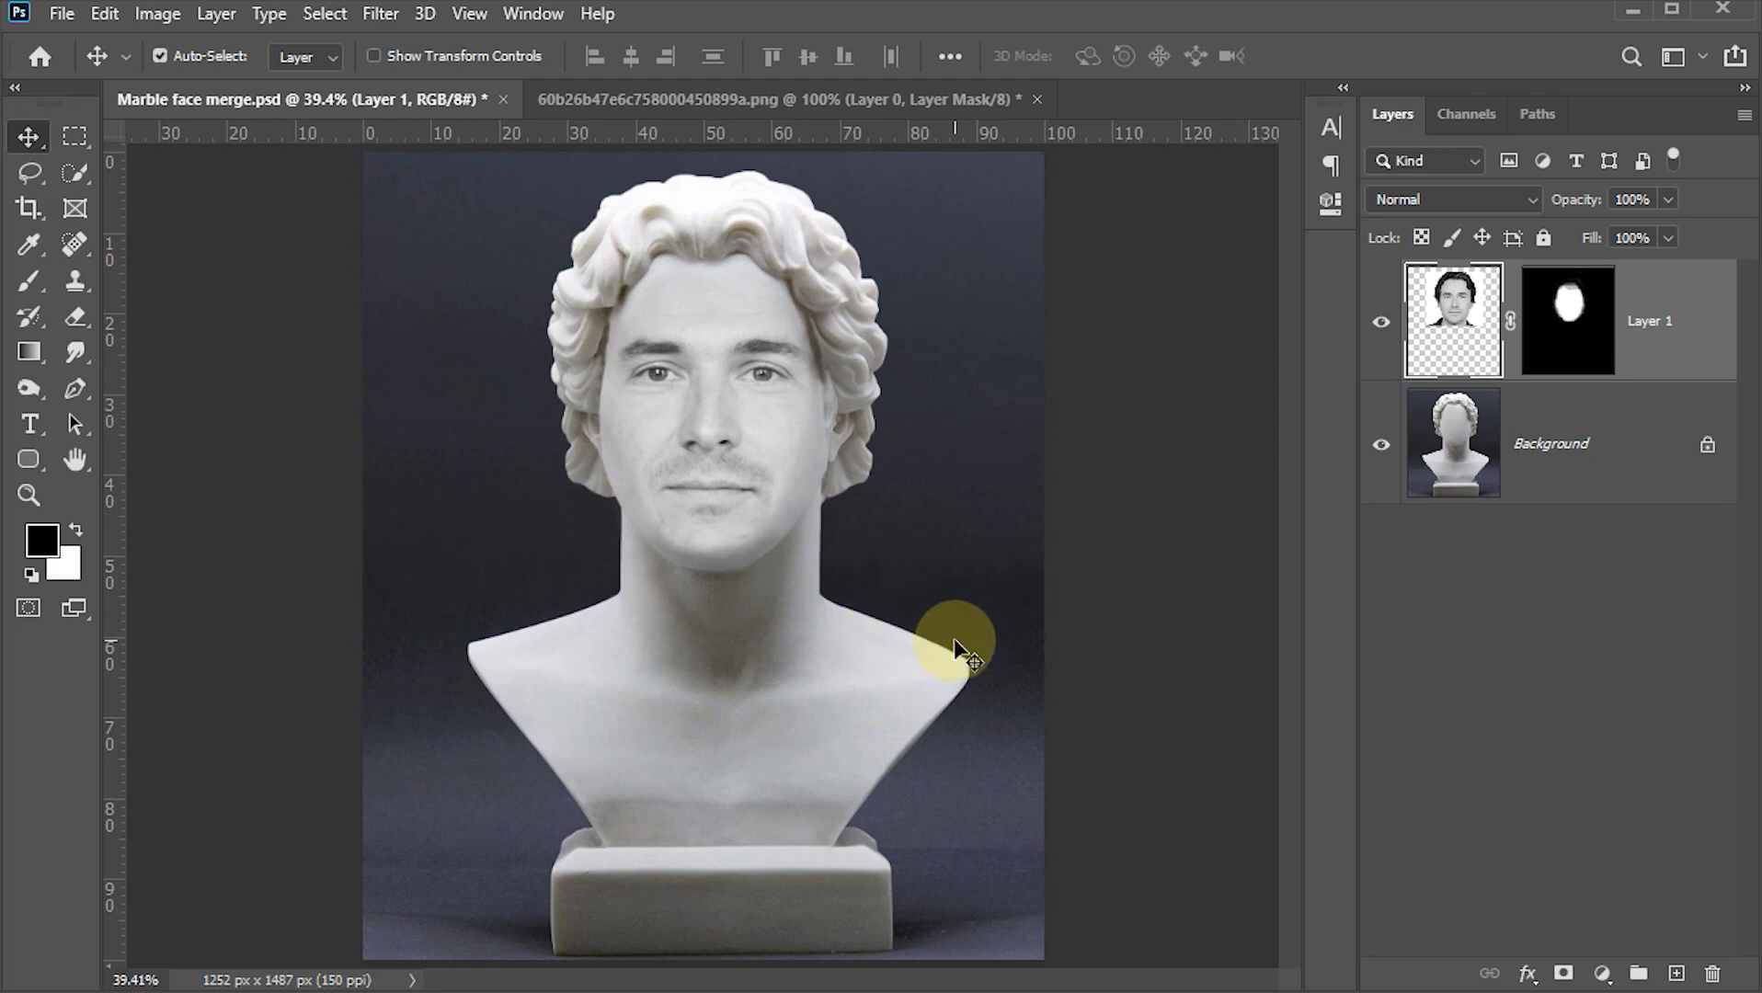
{"action": "key", "text": "ctrl"}
{"action": "key", "text": "ctrl+alt+shift+e"}
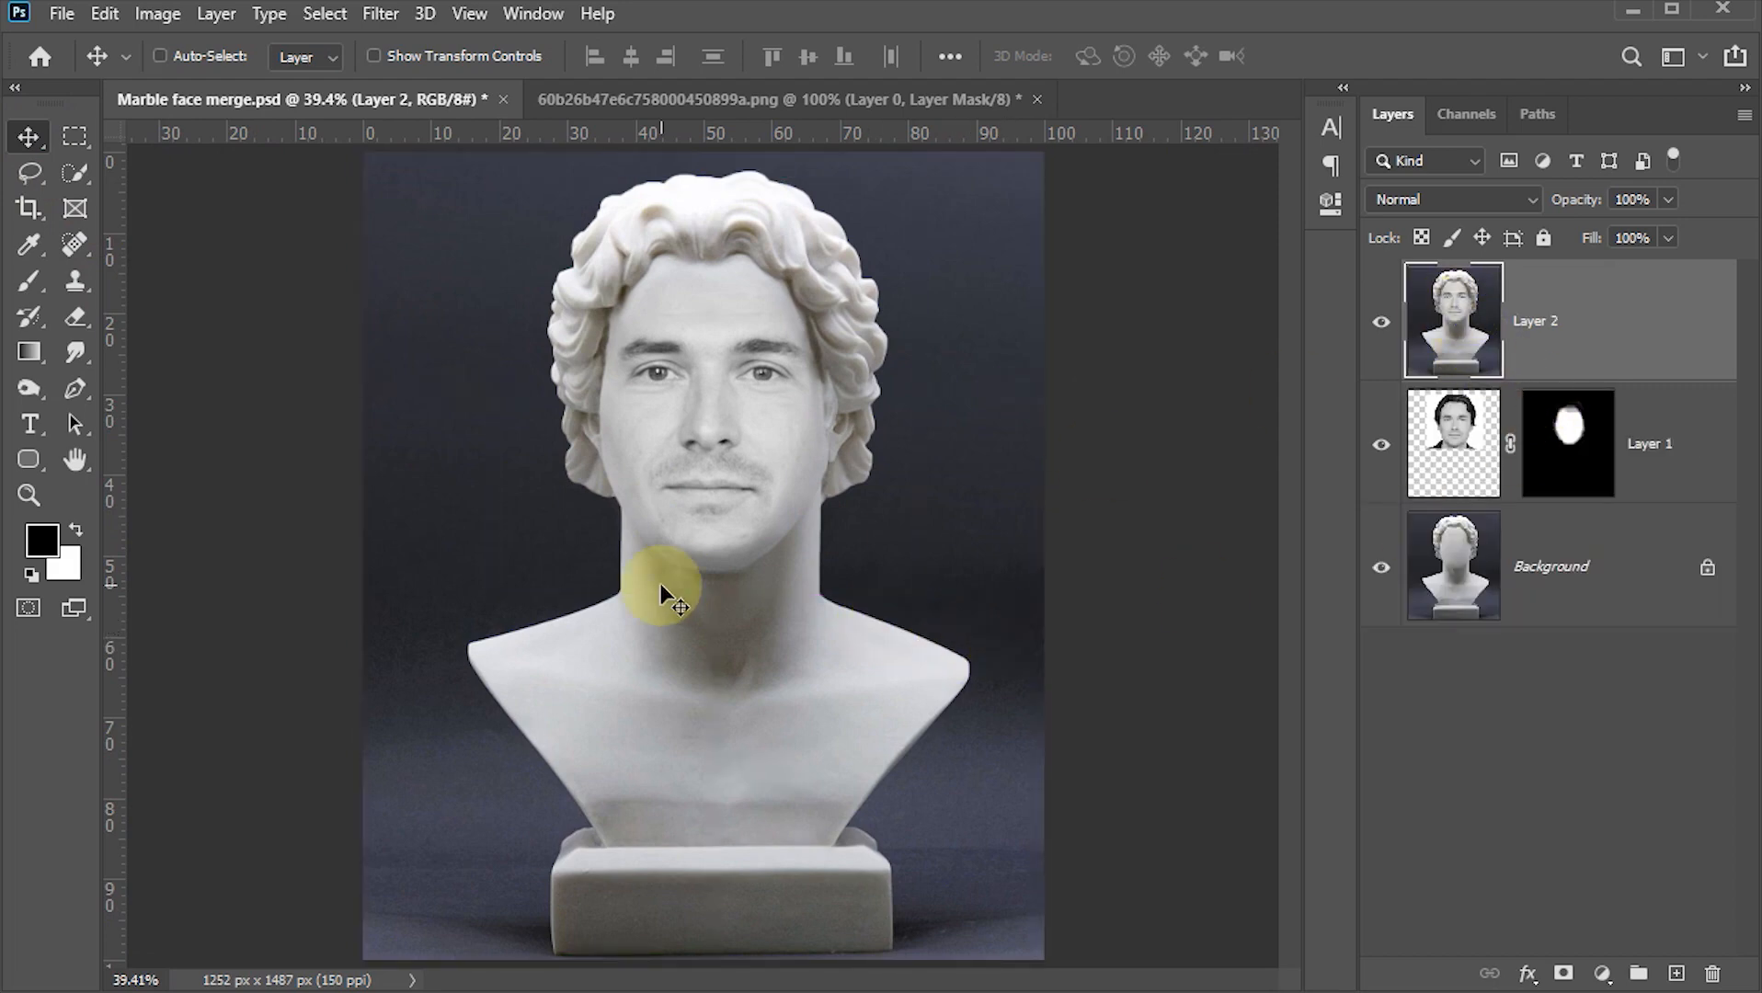
{"action": "key", "text": "ctrl+s"}
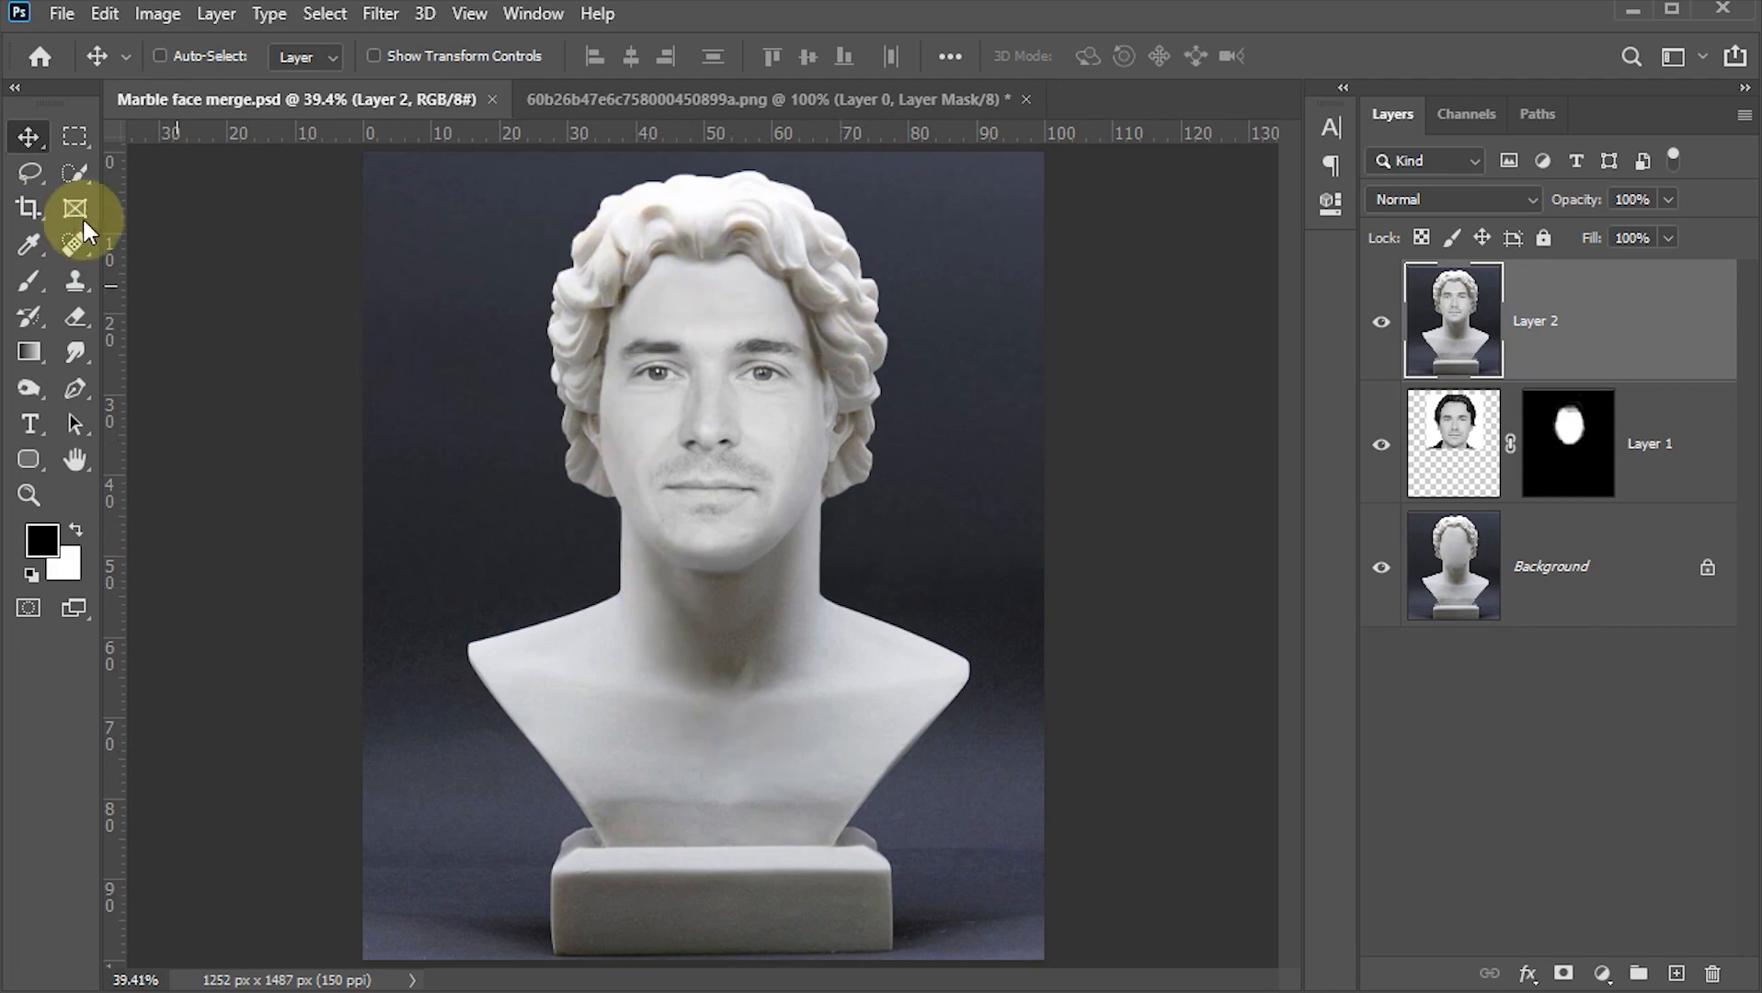
Select the whole bust including its base with the Quick Selection tool and copy it to its own layer
{"action": "right_click", "coordinate": [80, 175]}
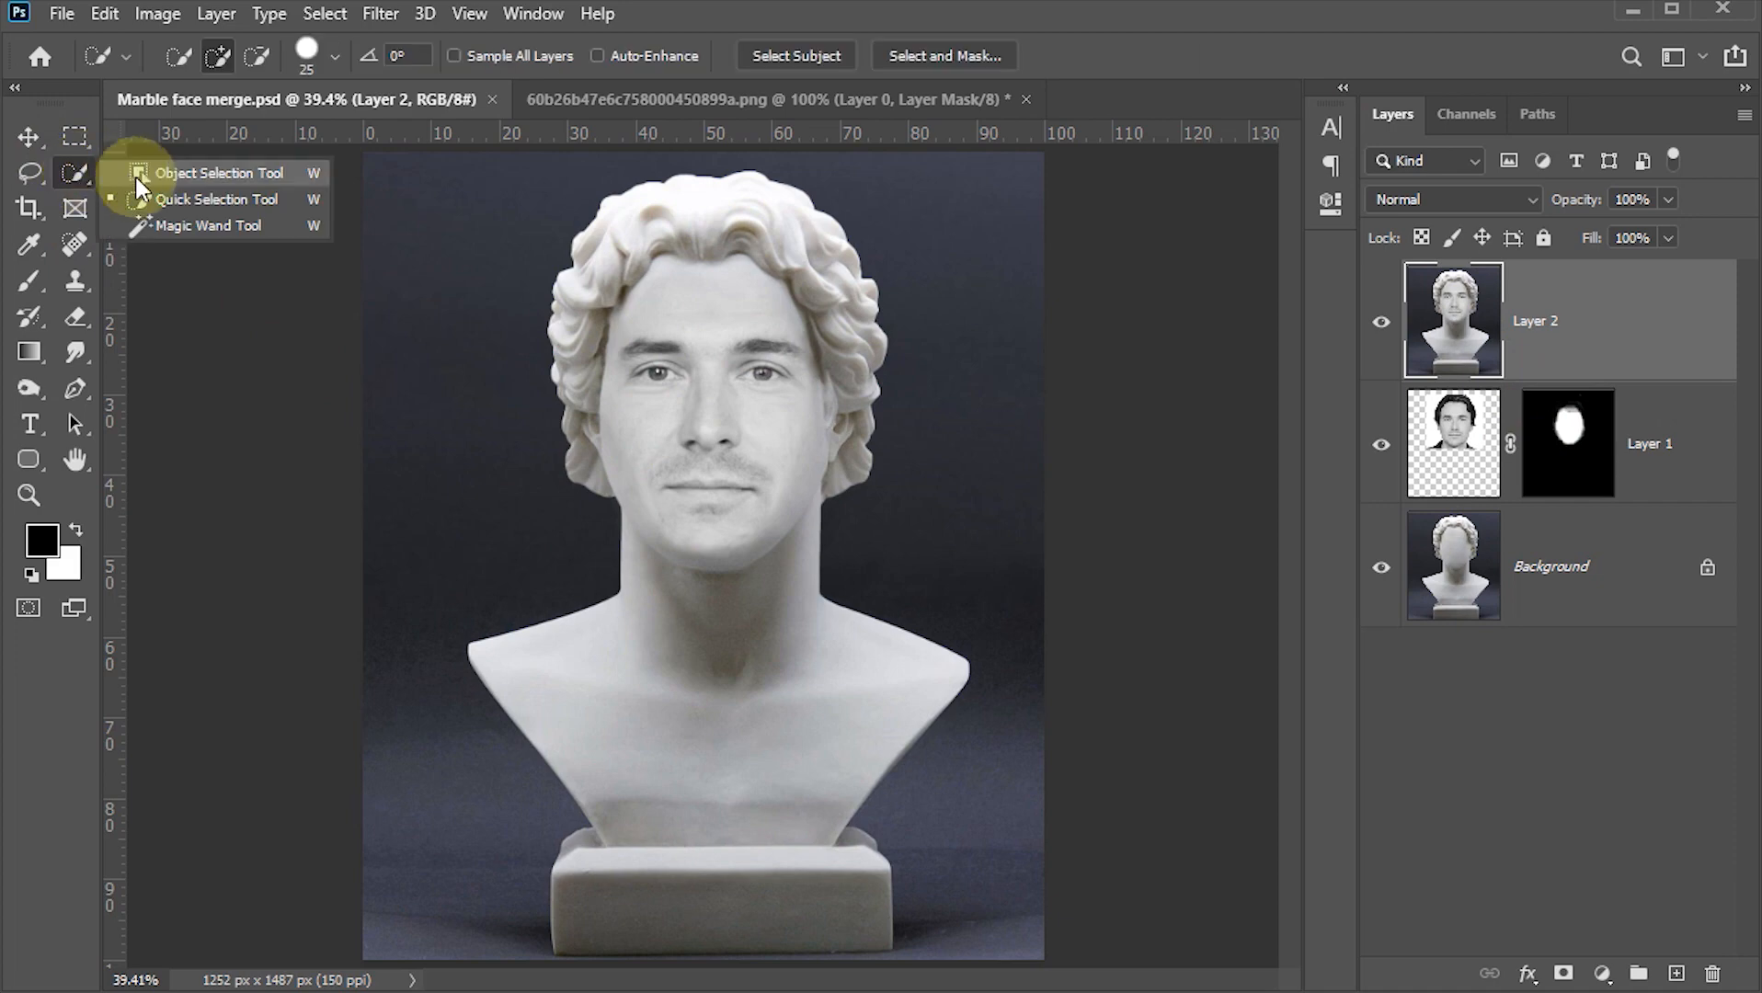
{"action": "left_click", "coordinate": [138, 201]}
{"action": "mouse_move", "coordinate": [621, 206]}
{"action": "left_mouse_down"}
{"action": "mouse_move", "coordinate": [764, 402]}
{"action": "mouse_move", "coordinate": [725, 551]}
{"action": "mouse_move", "coordinate": [599, 656]}
{"action": "mouse_move", "coordinate": [607, 748]}
{"action": "mouse_move", "coordinate": [728, 817]}
{"action": "mouse_move", "coordinate": [789, 887]}
{"action": "mouse_move", "coordinate": [677, 897]}
{"action": "left_mouse_up"}
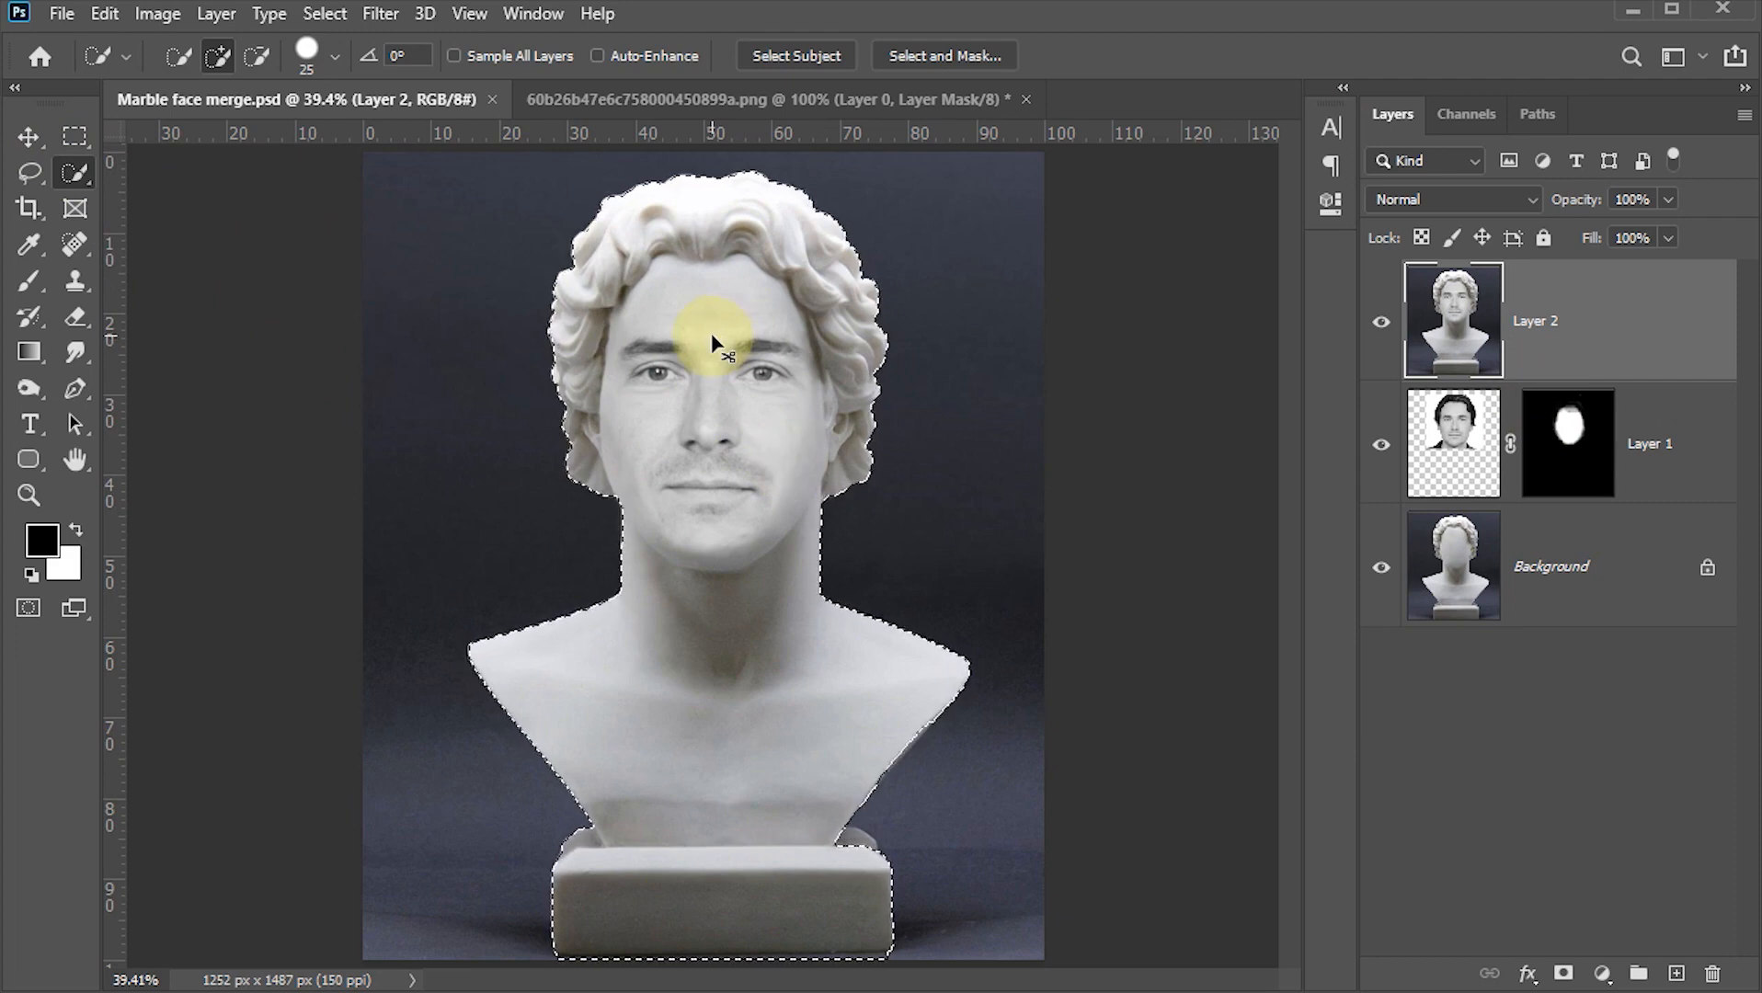
{"action": "key", "text": "ctrl+j"}
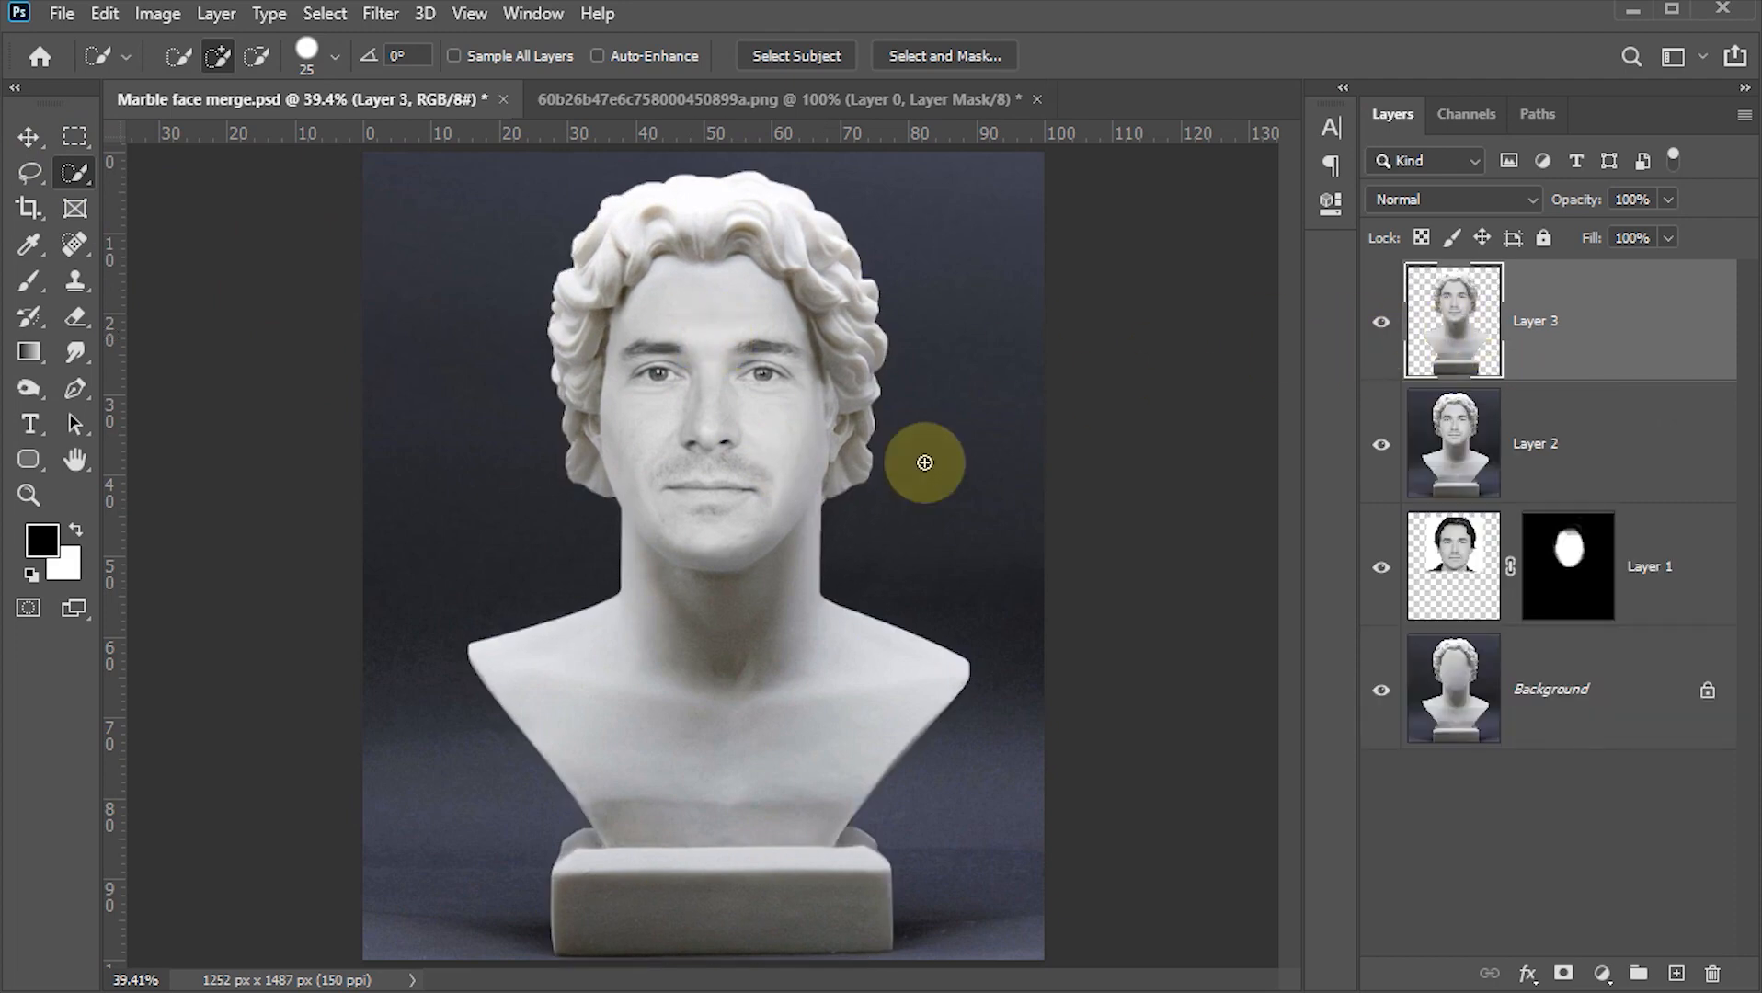
{"action": "left_click", "coordinate": [29, 138]}
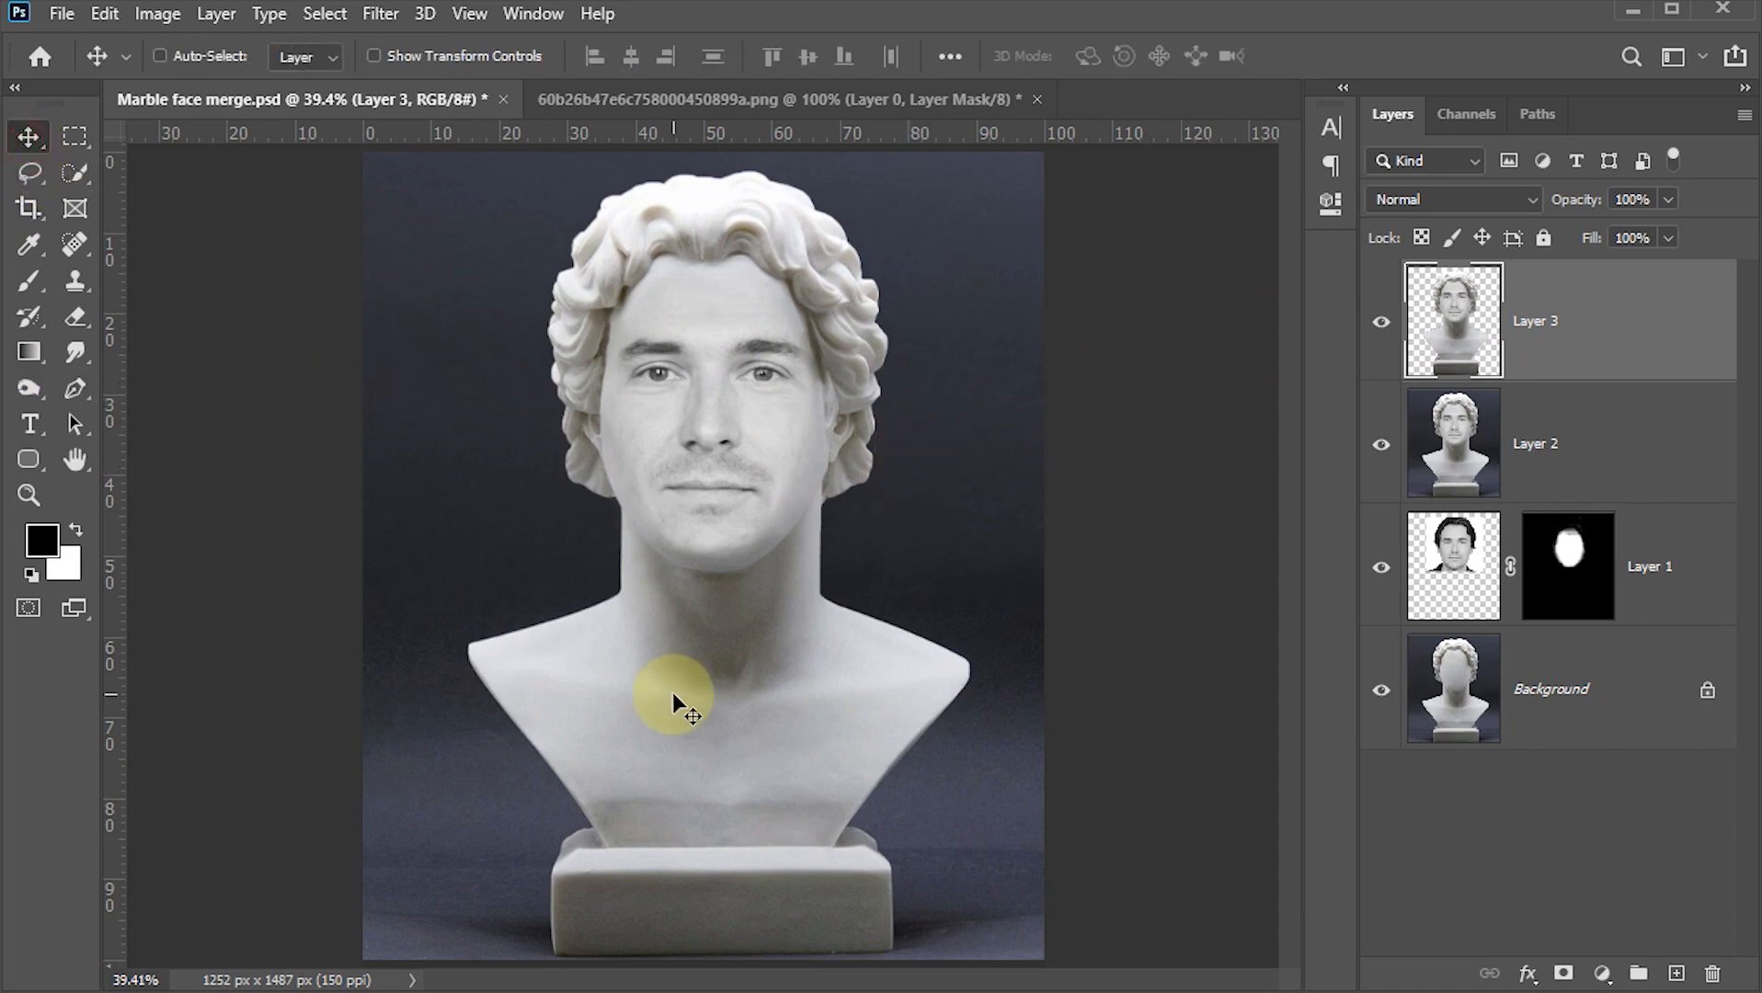
Set up the Type tool with the Romaneste Regular font at 60 pt in black (000000)
{"action": "key", "text": "t"}
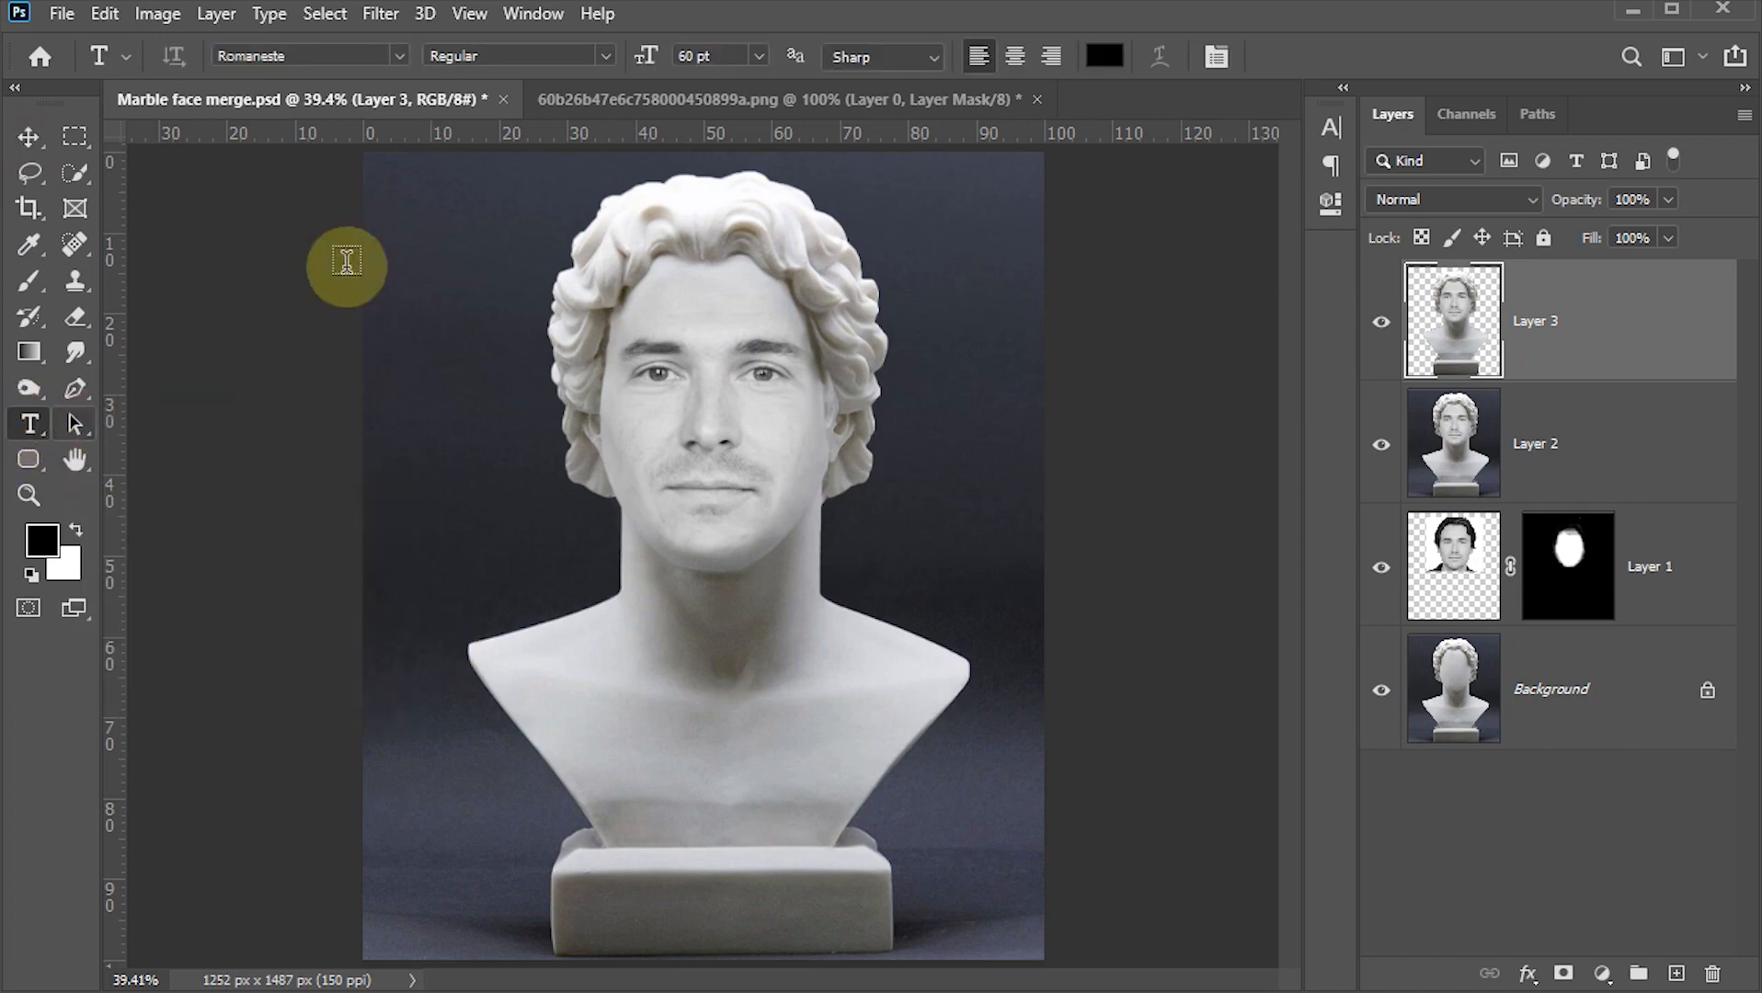
{"action": "left_click", "coordinate": [403, 54]}
{"action": "left_click", "coordinate": [401, 54]}
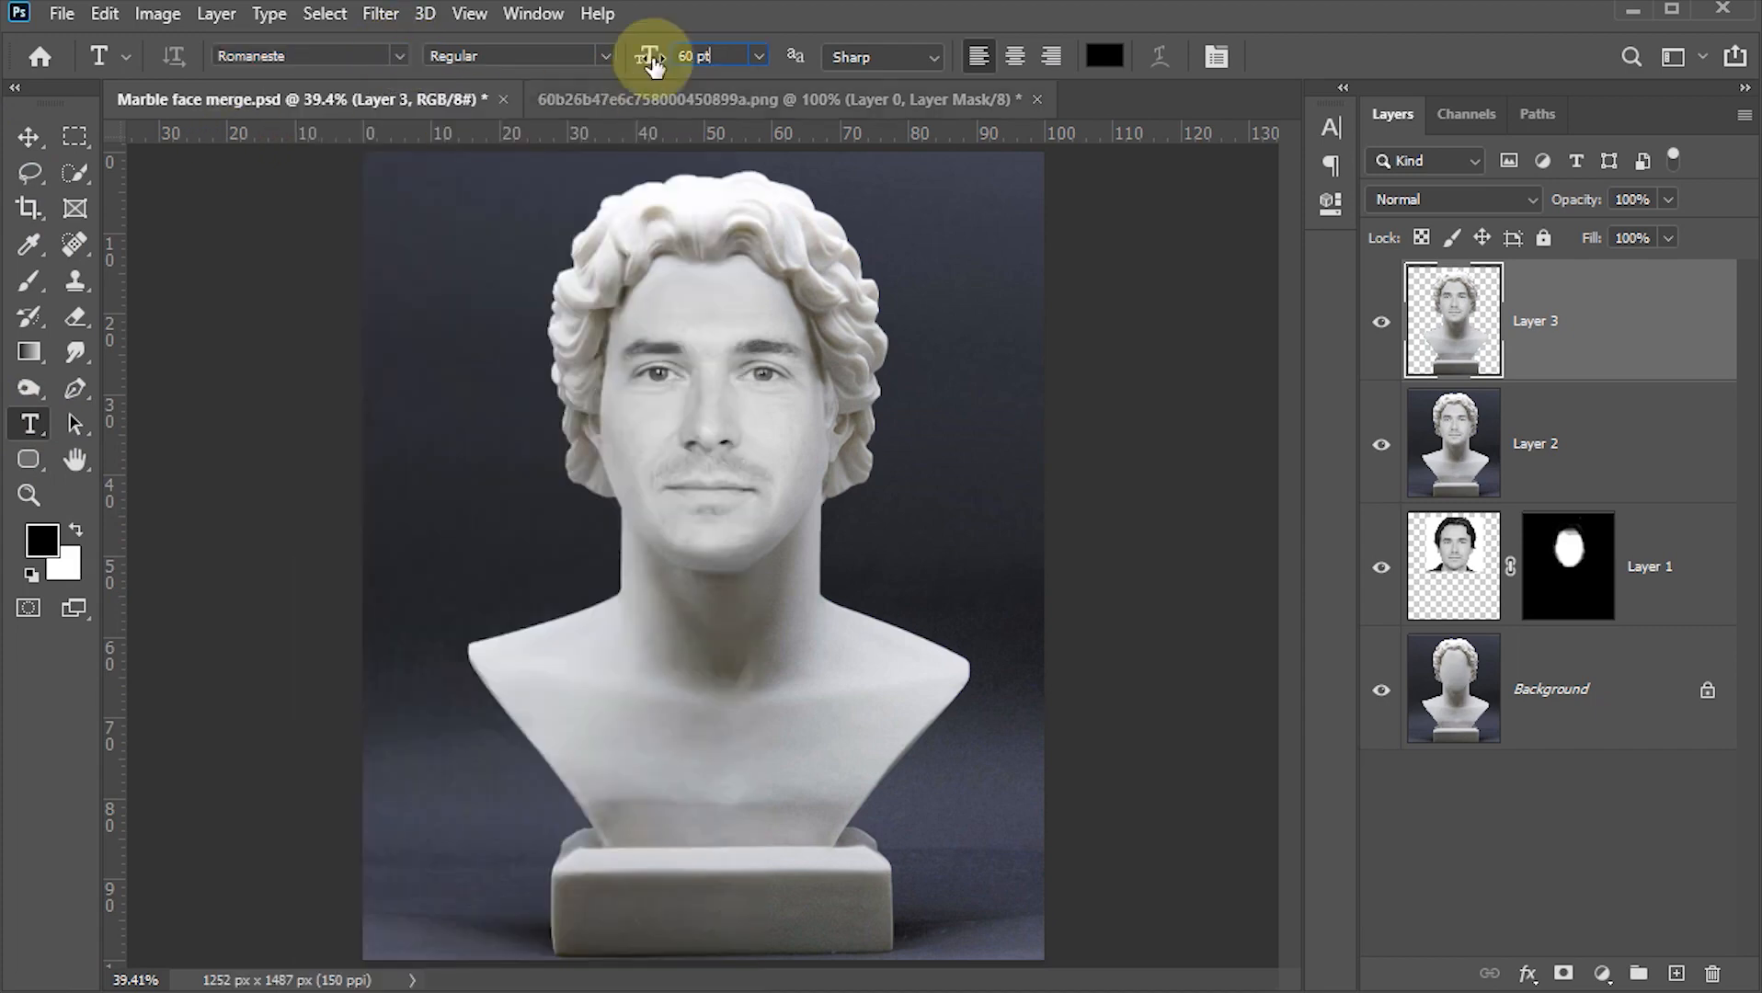
{"action": "left_click", "coordinate": [718, 55]}
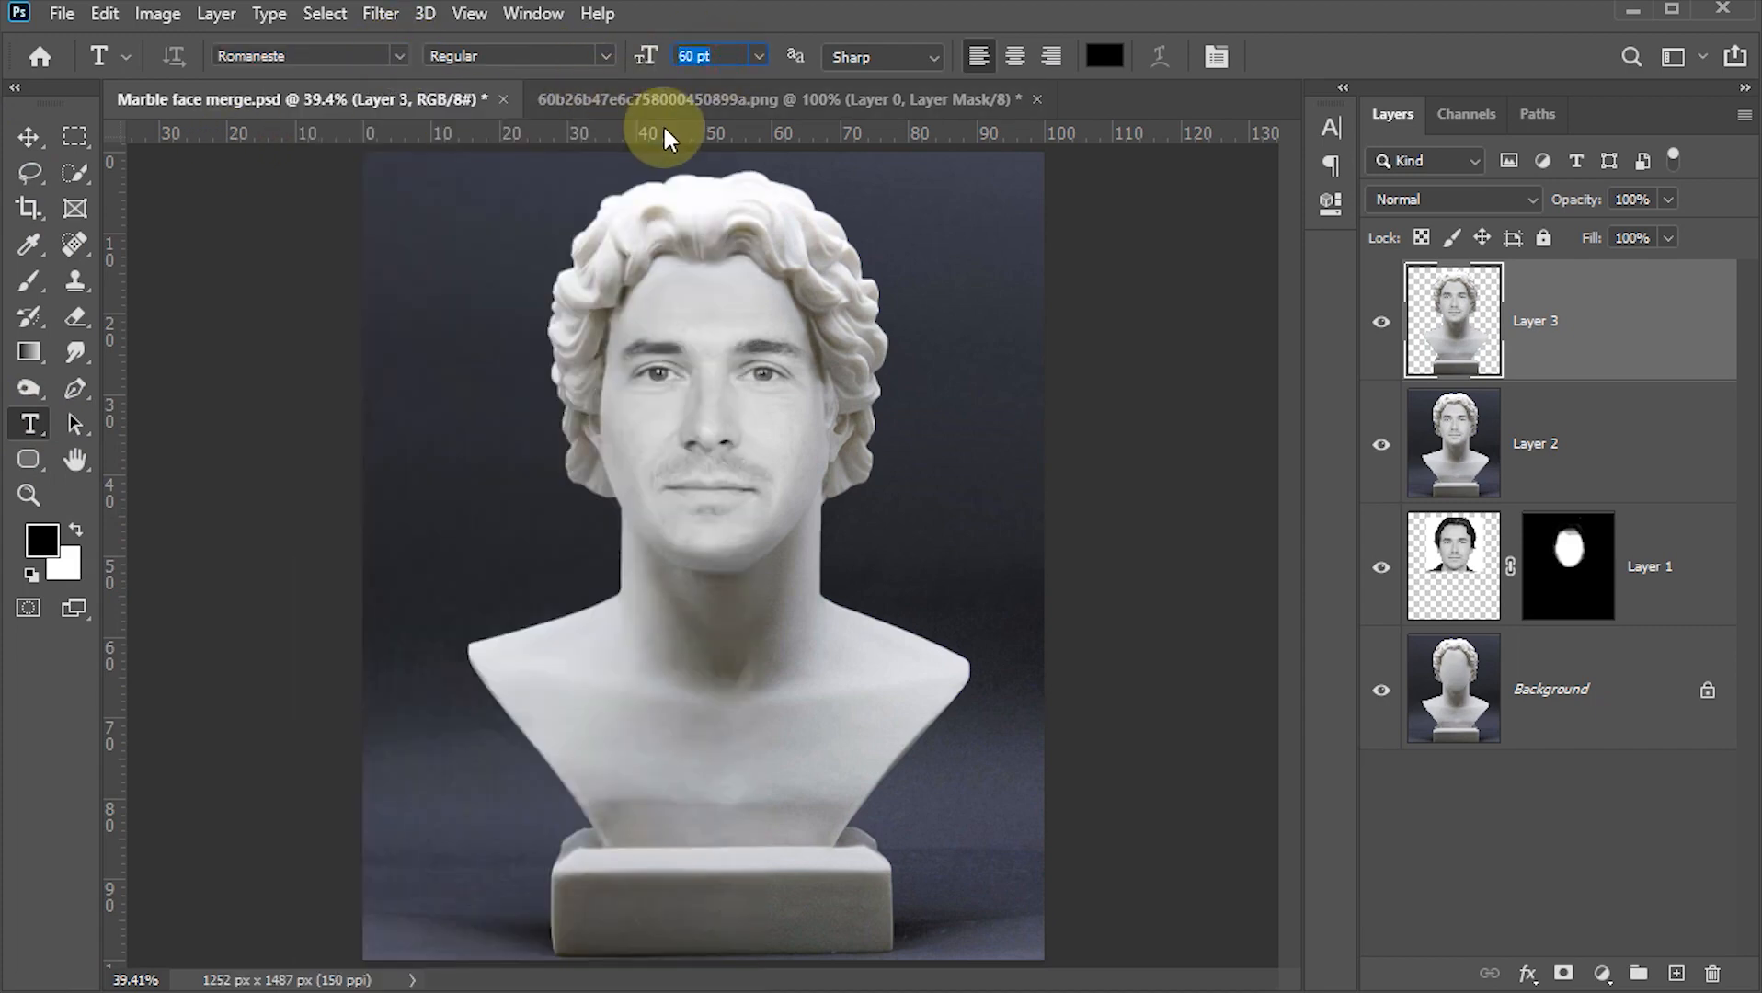
{"action": "type", "text": "60"}
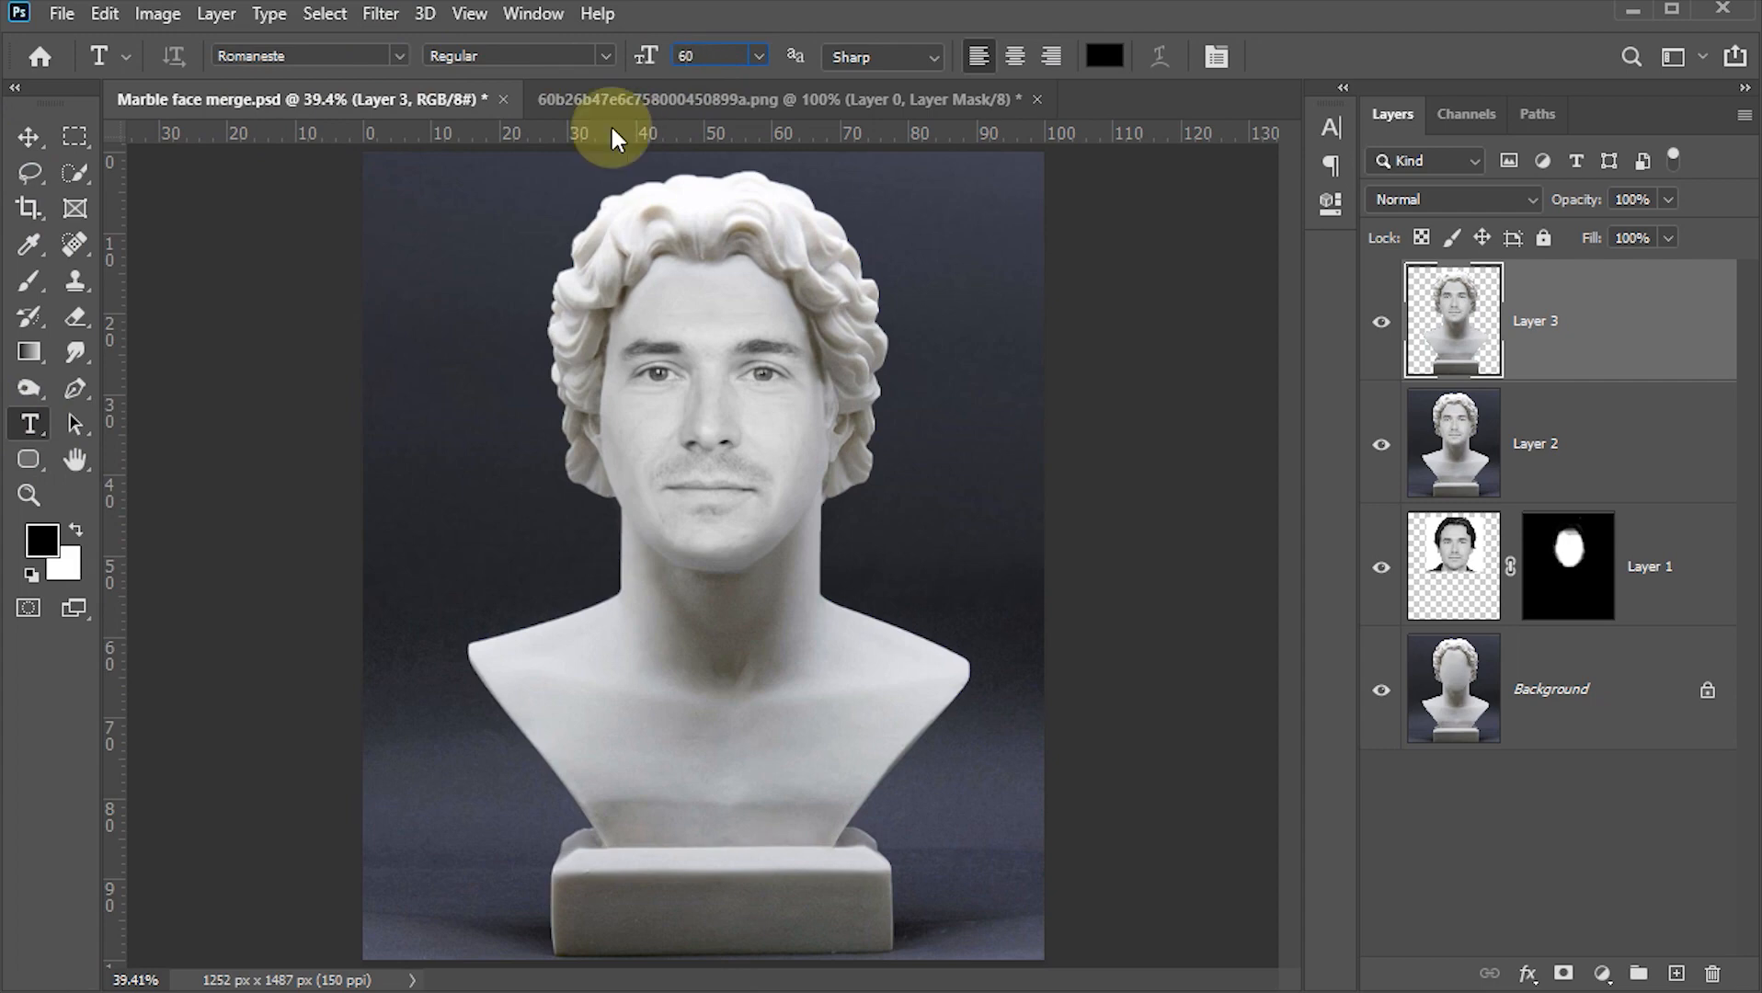
{"action": "left_click", "coordinate": [1103, 59]}
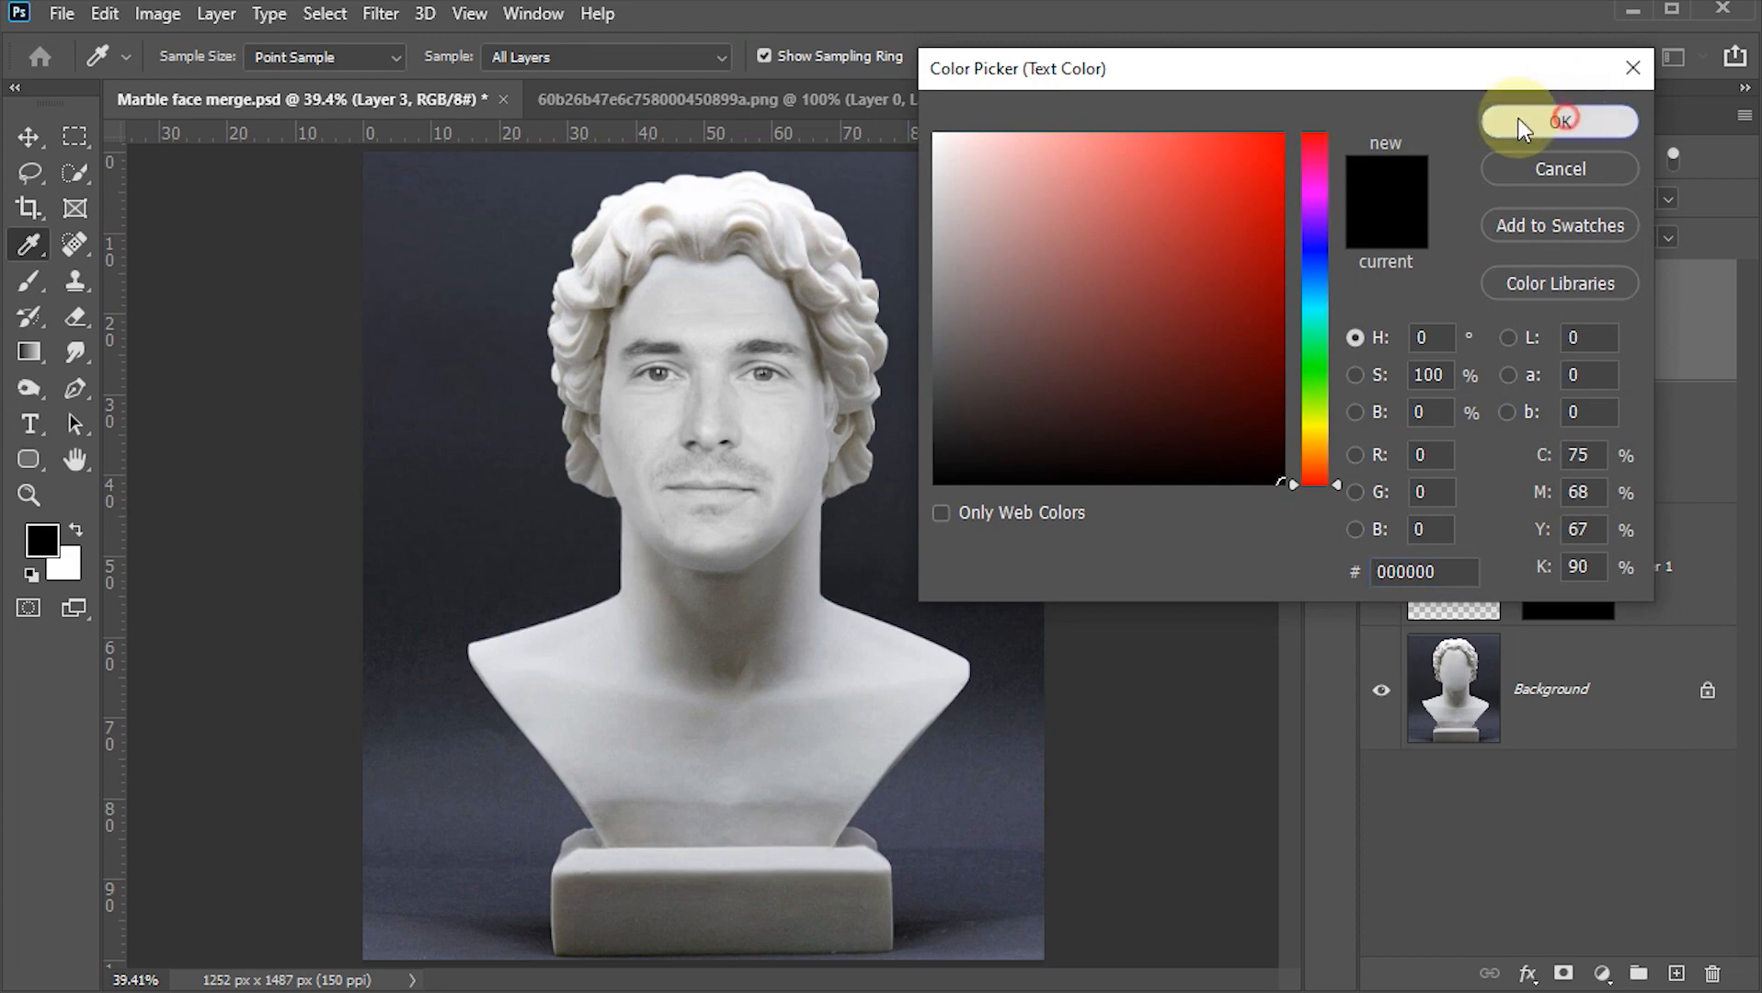
{"action": "left_click", "coordinate": [1556, 120]}
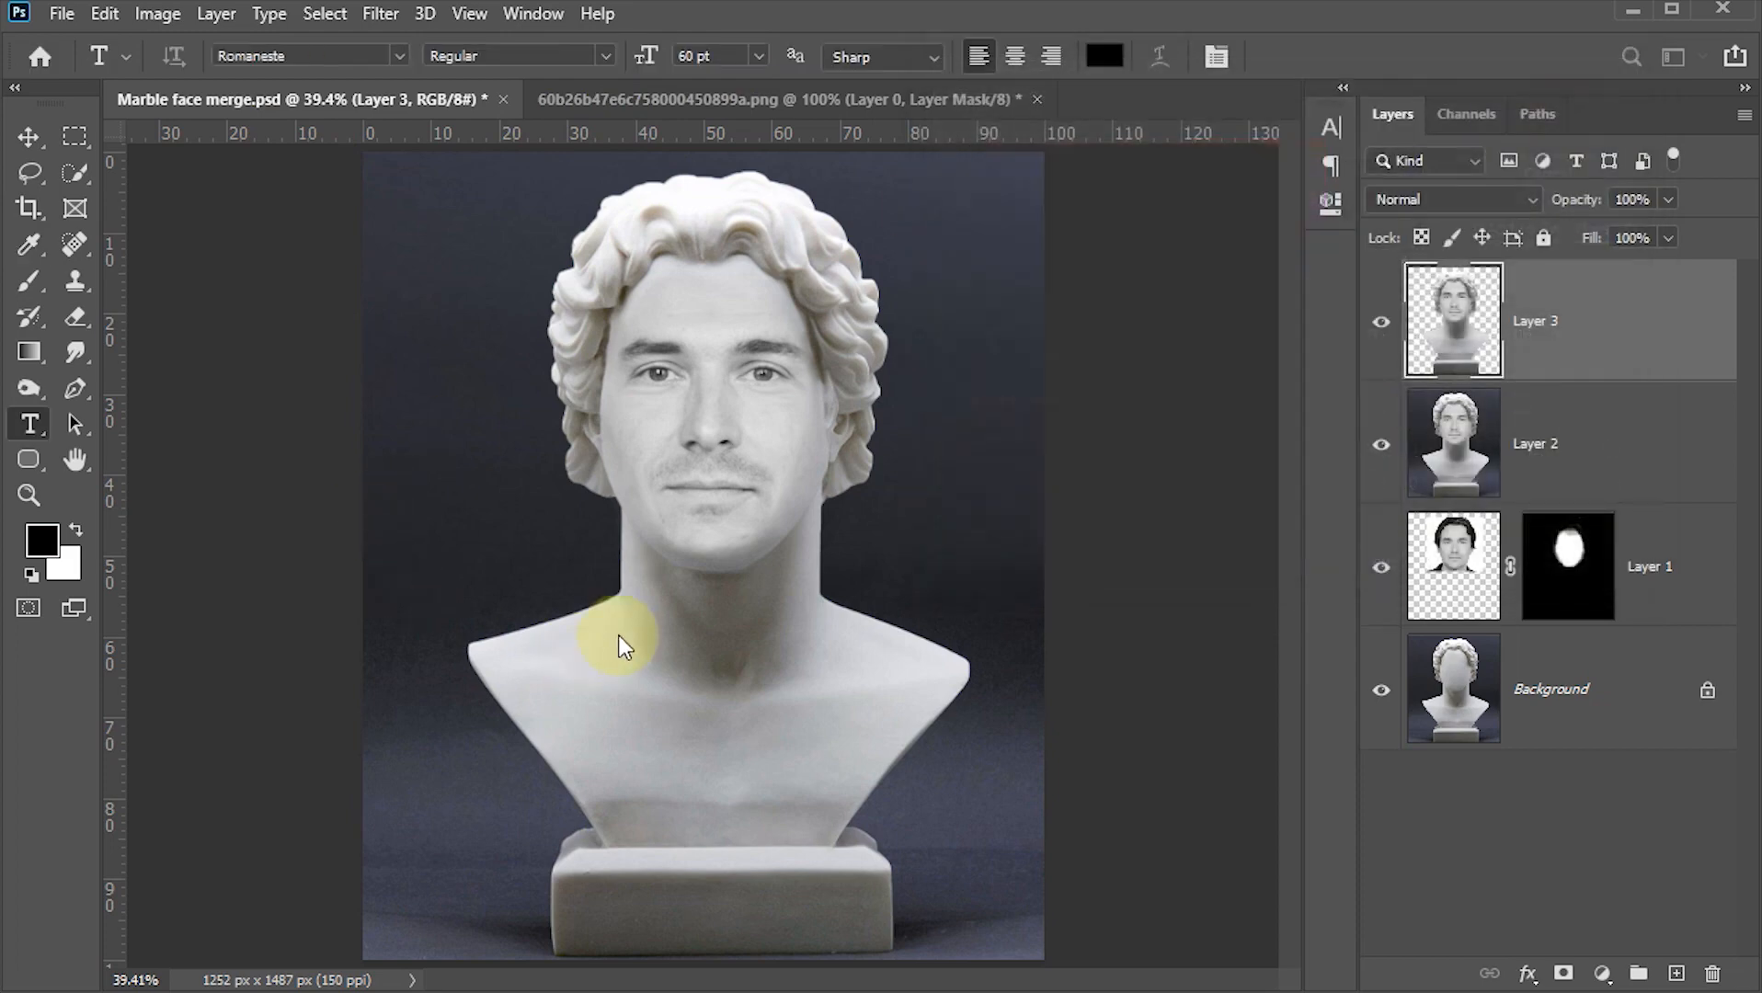
Add the text "Marble" across the bust's chest and commit it
{"action": "left_click", "coordinate": [535, 703]}
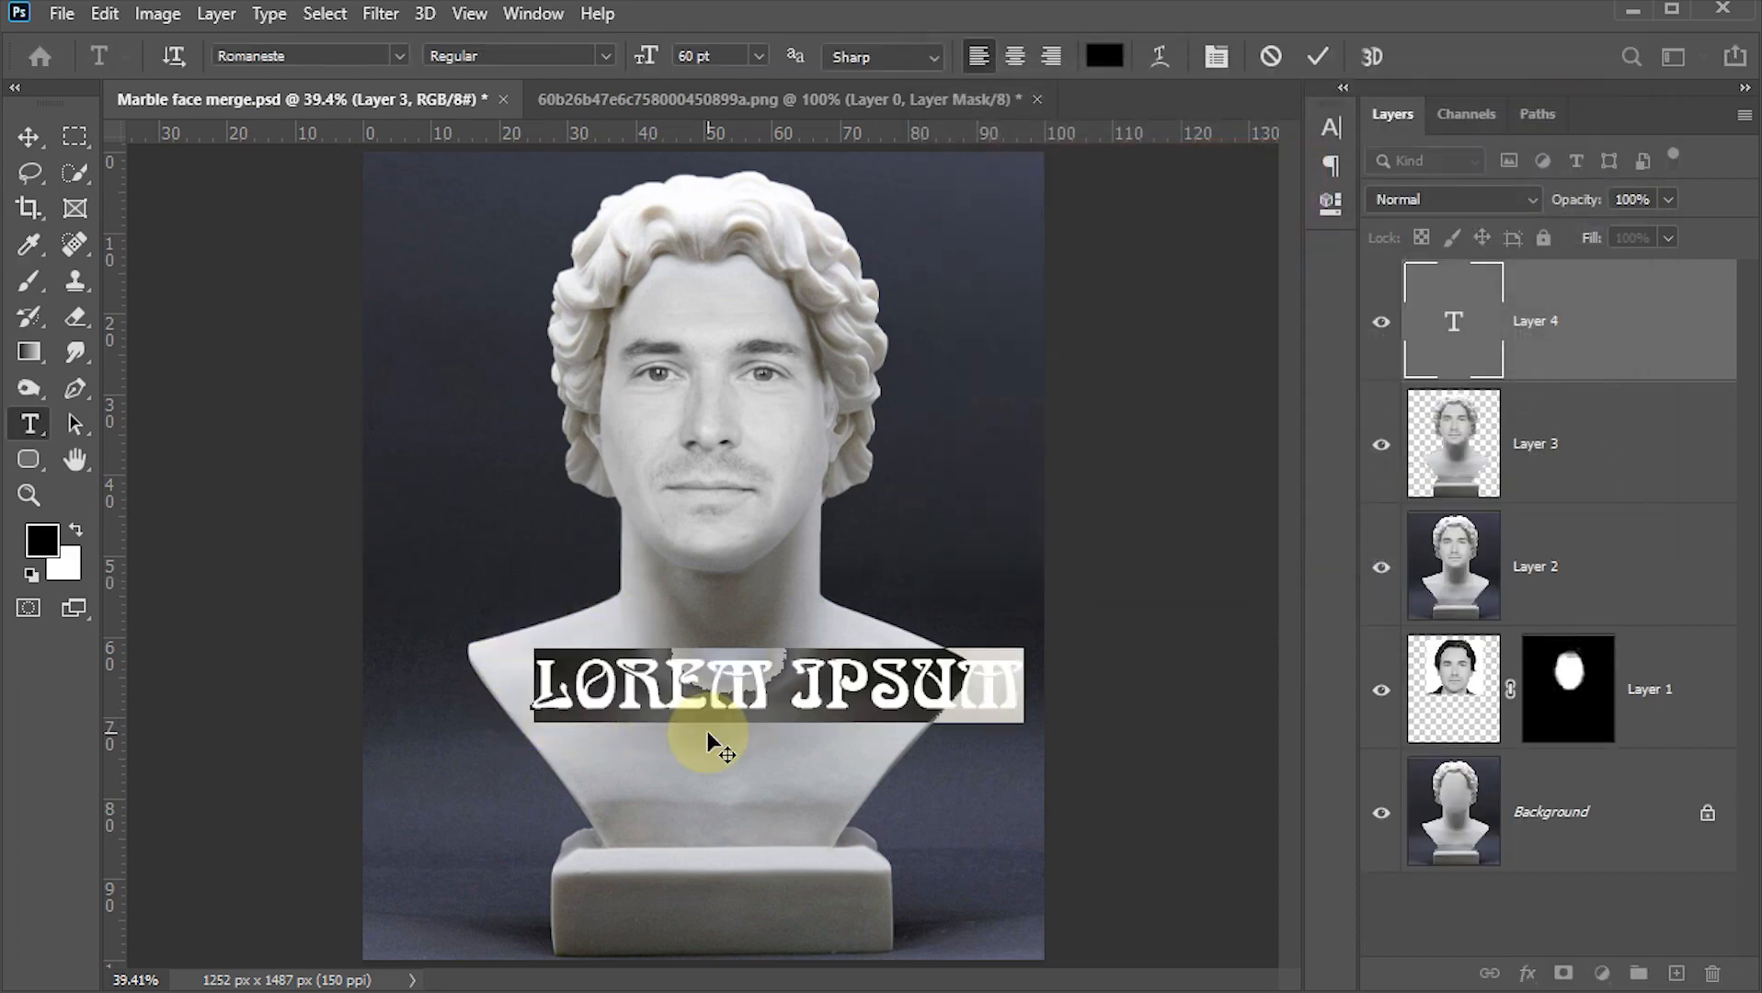
{"action": "type", "text": "MAR"}
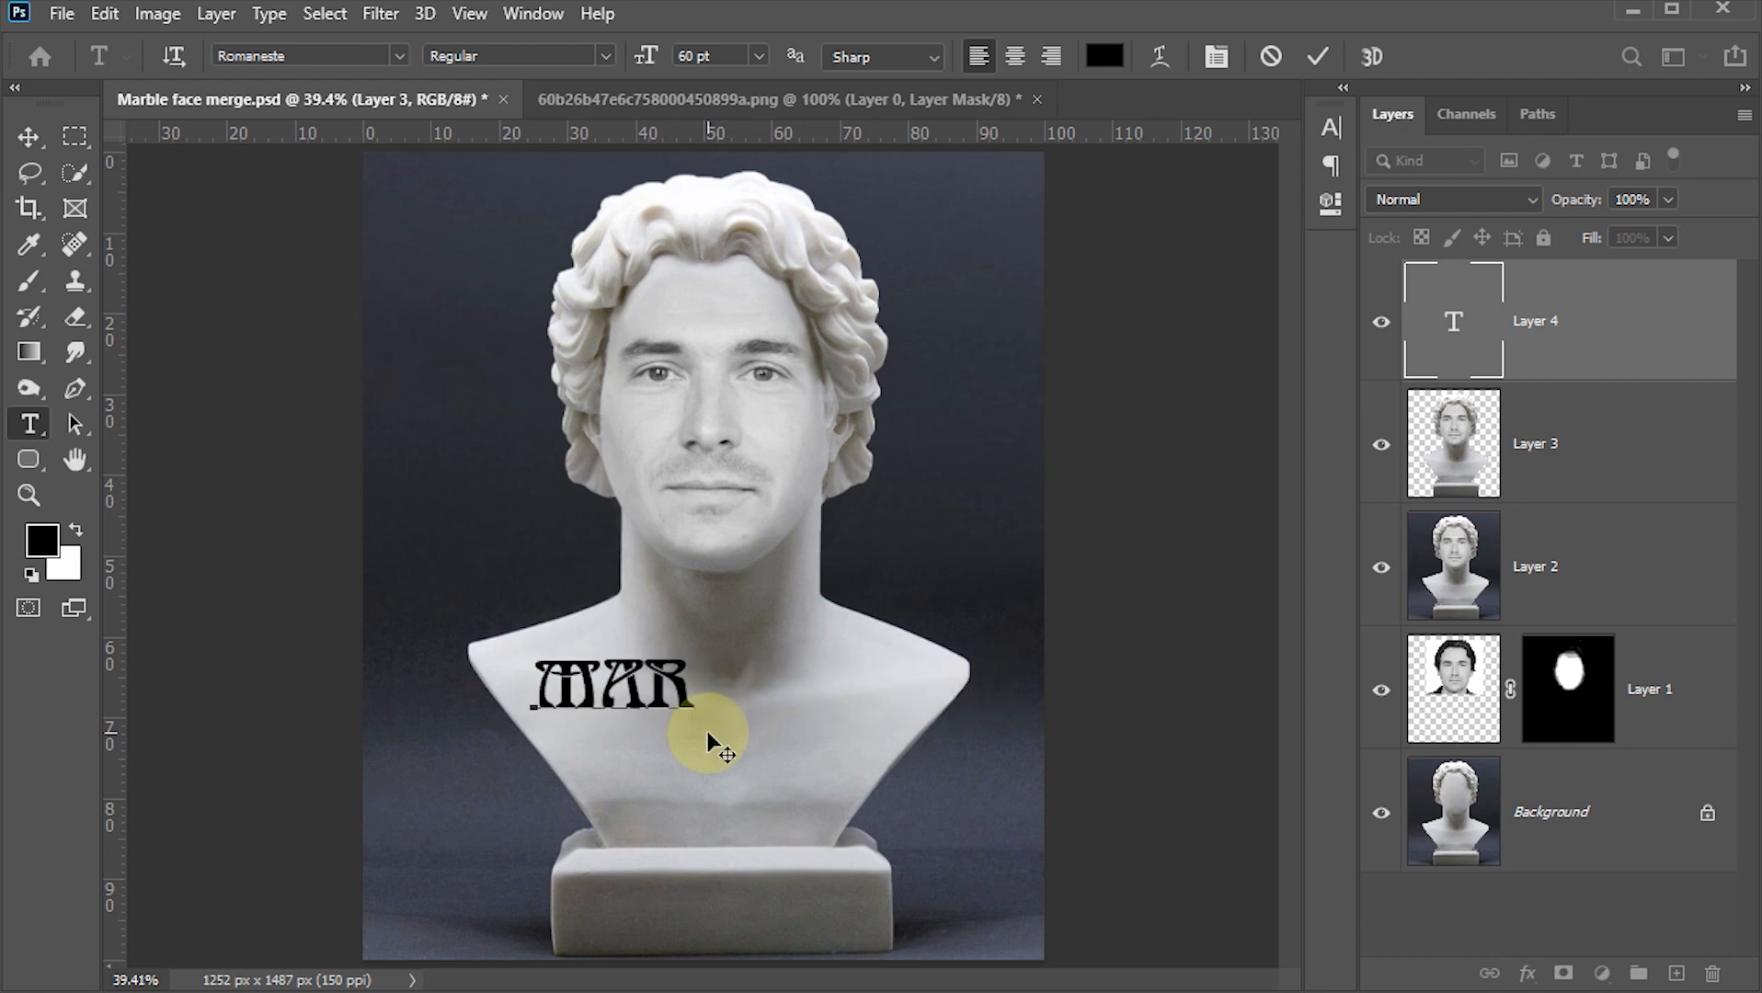
{"action": "type", "text": "BLE"}
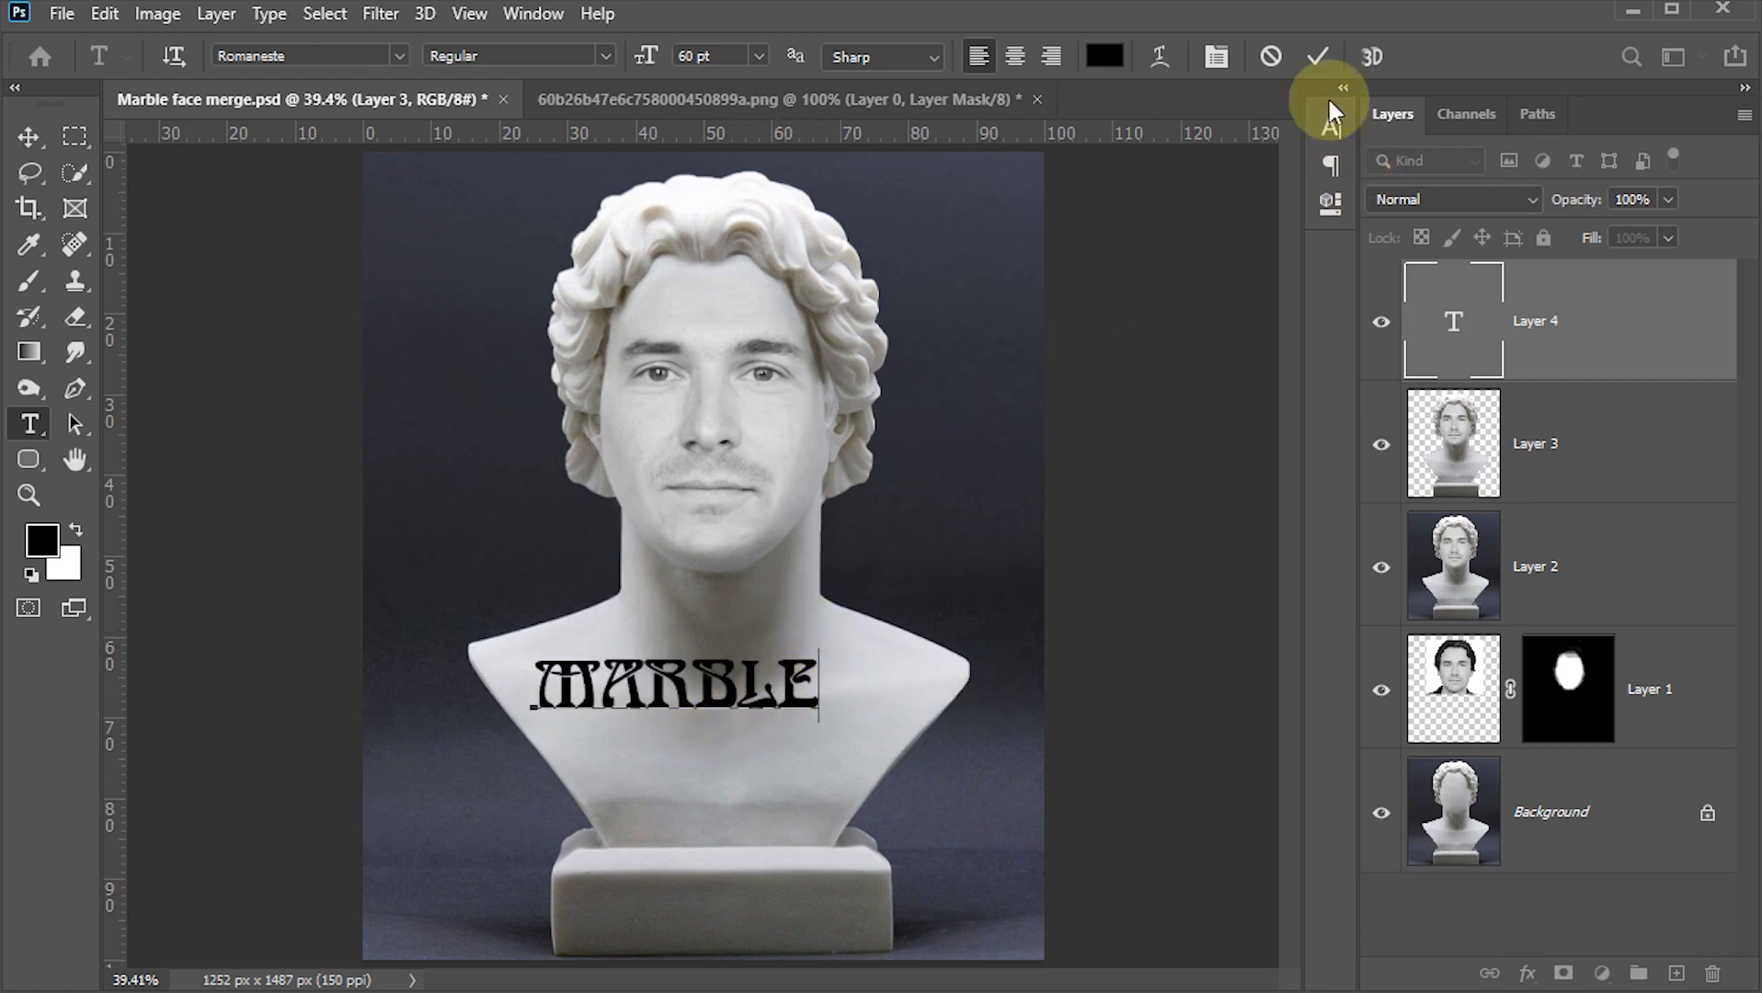
{"action": "left_click", "coordinate": [1317, 59]}
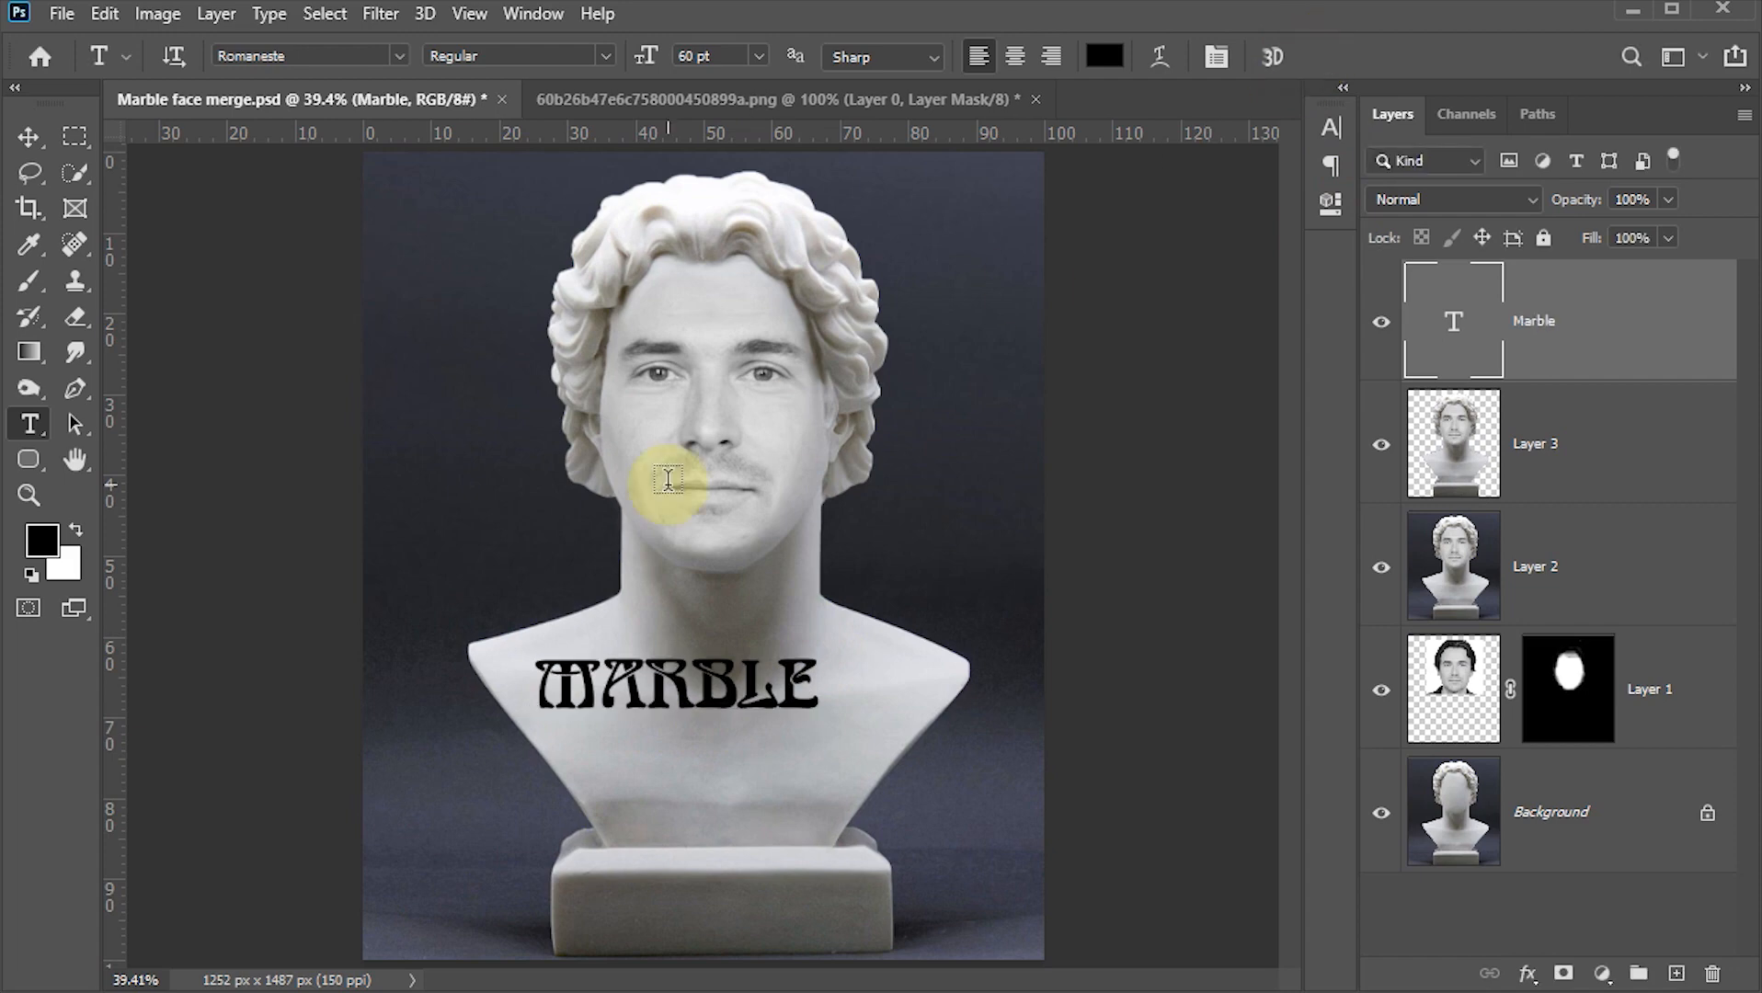
{"action": "key", "text": "v"}
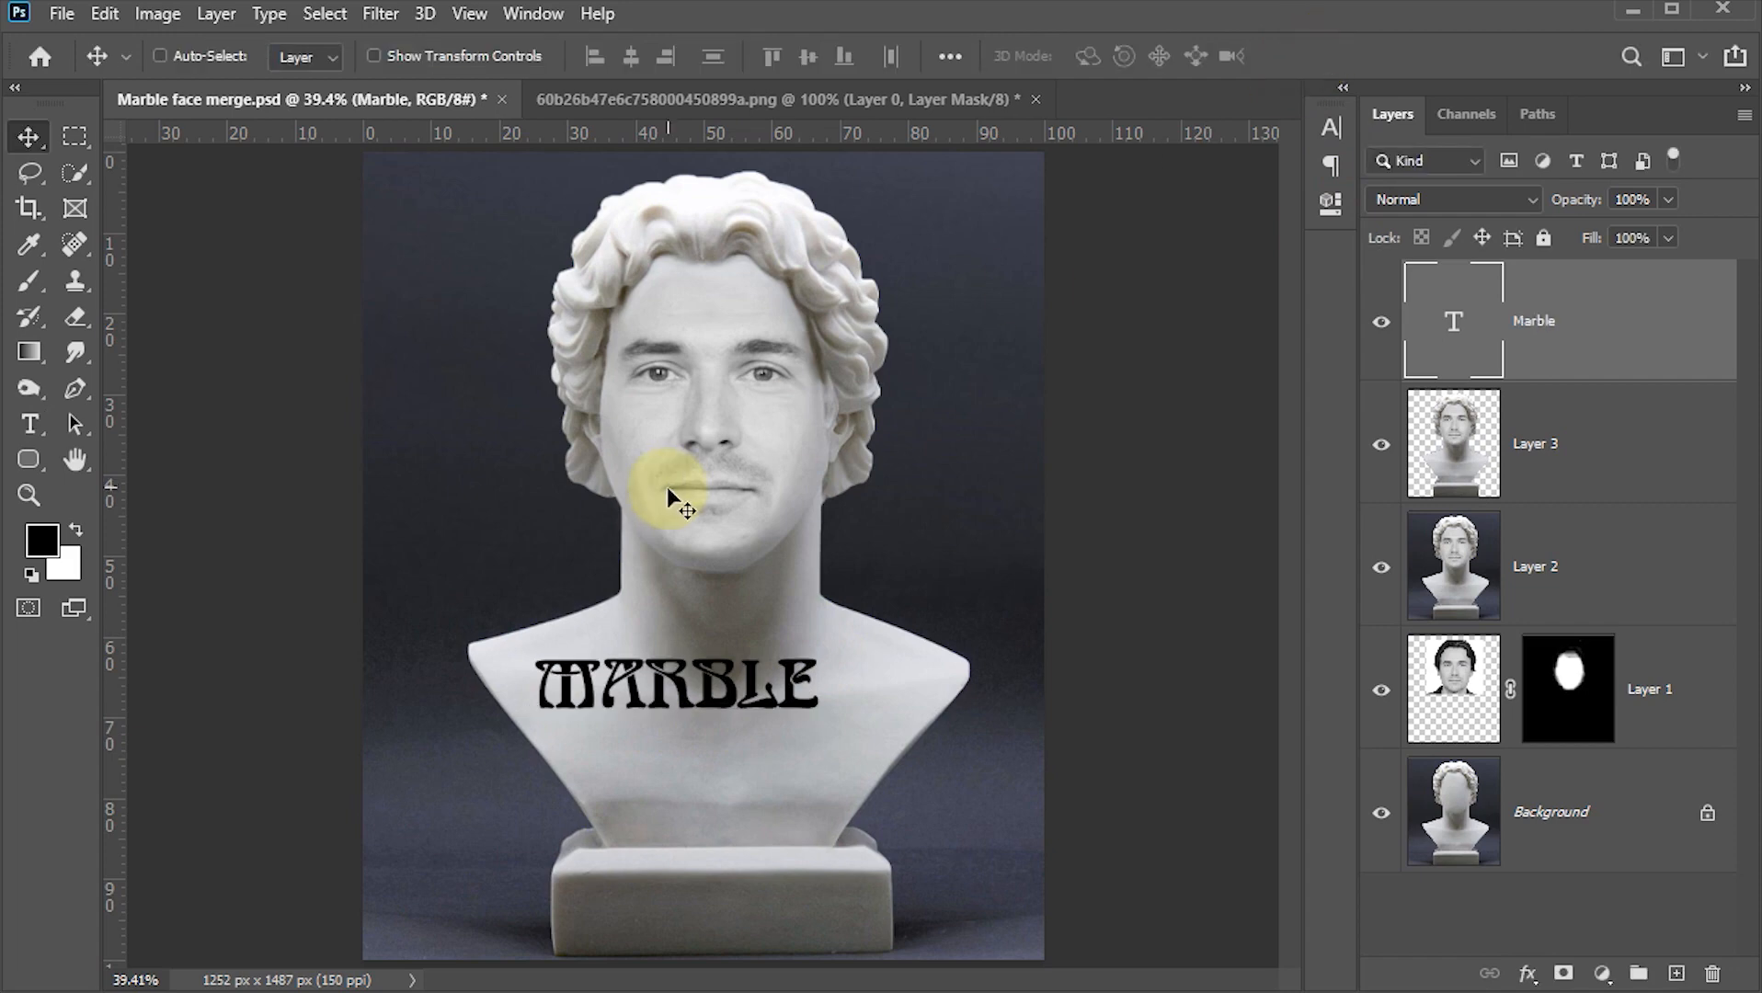
Move the "Marble" text from the chest down to the centre of the bust's rectangular base
{"action": "left_click_drag", "start_coordinate": [665, 490], "coordinate": [704, 722]}
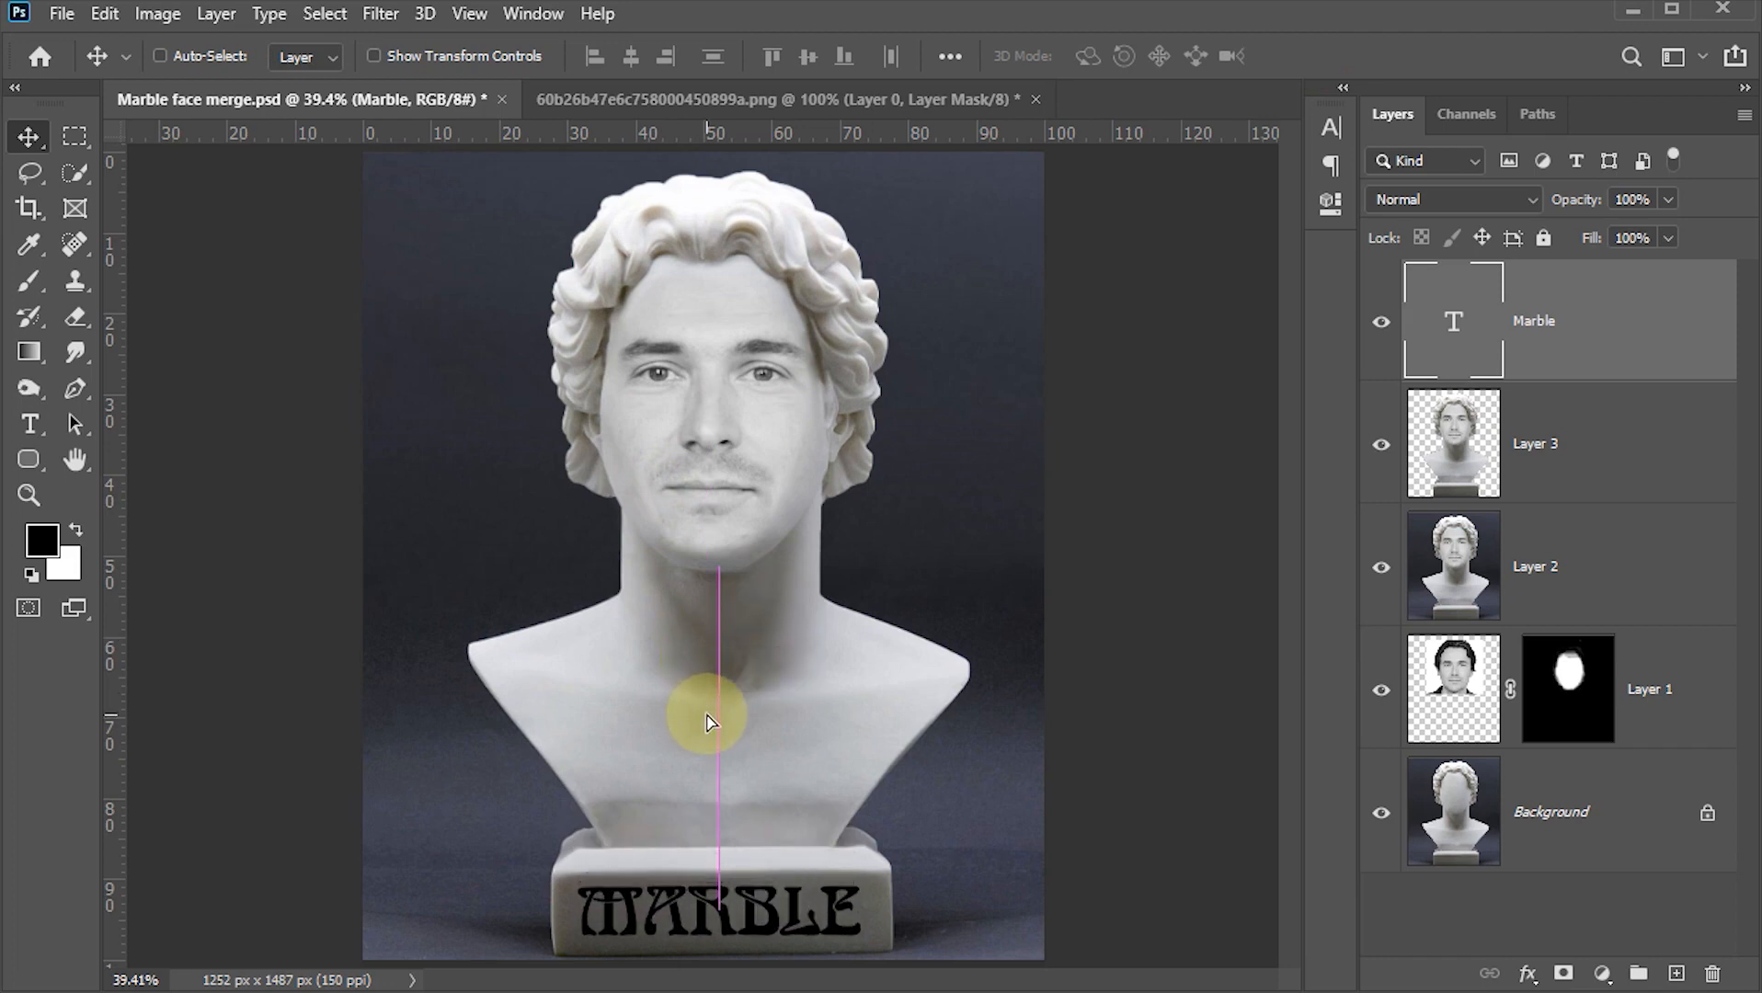
{"action": "key", "text": "Down"}
{"action": "key", "text": "Down"}
{"action": "key", "text": "Down"}
{"action": "key", "text": "Down"}
{"action": "key", "text": "Down"}
{"action": "key", "text": "Down"}
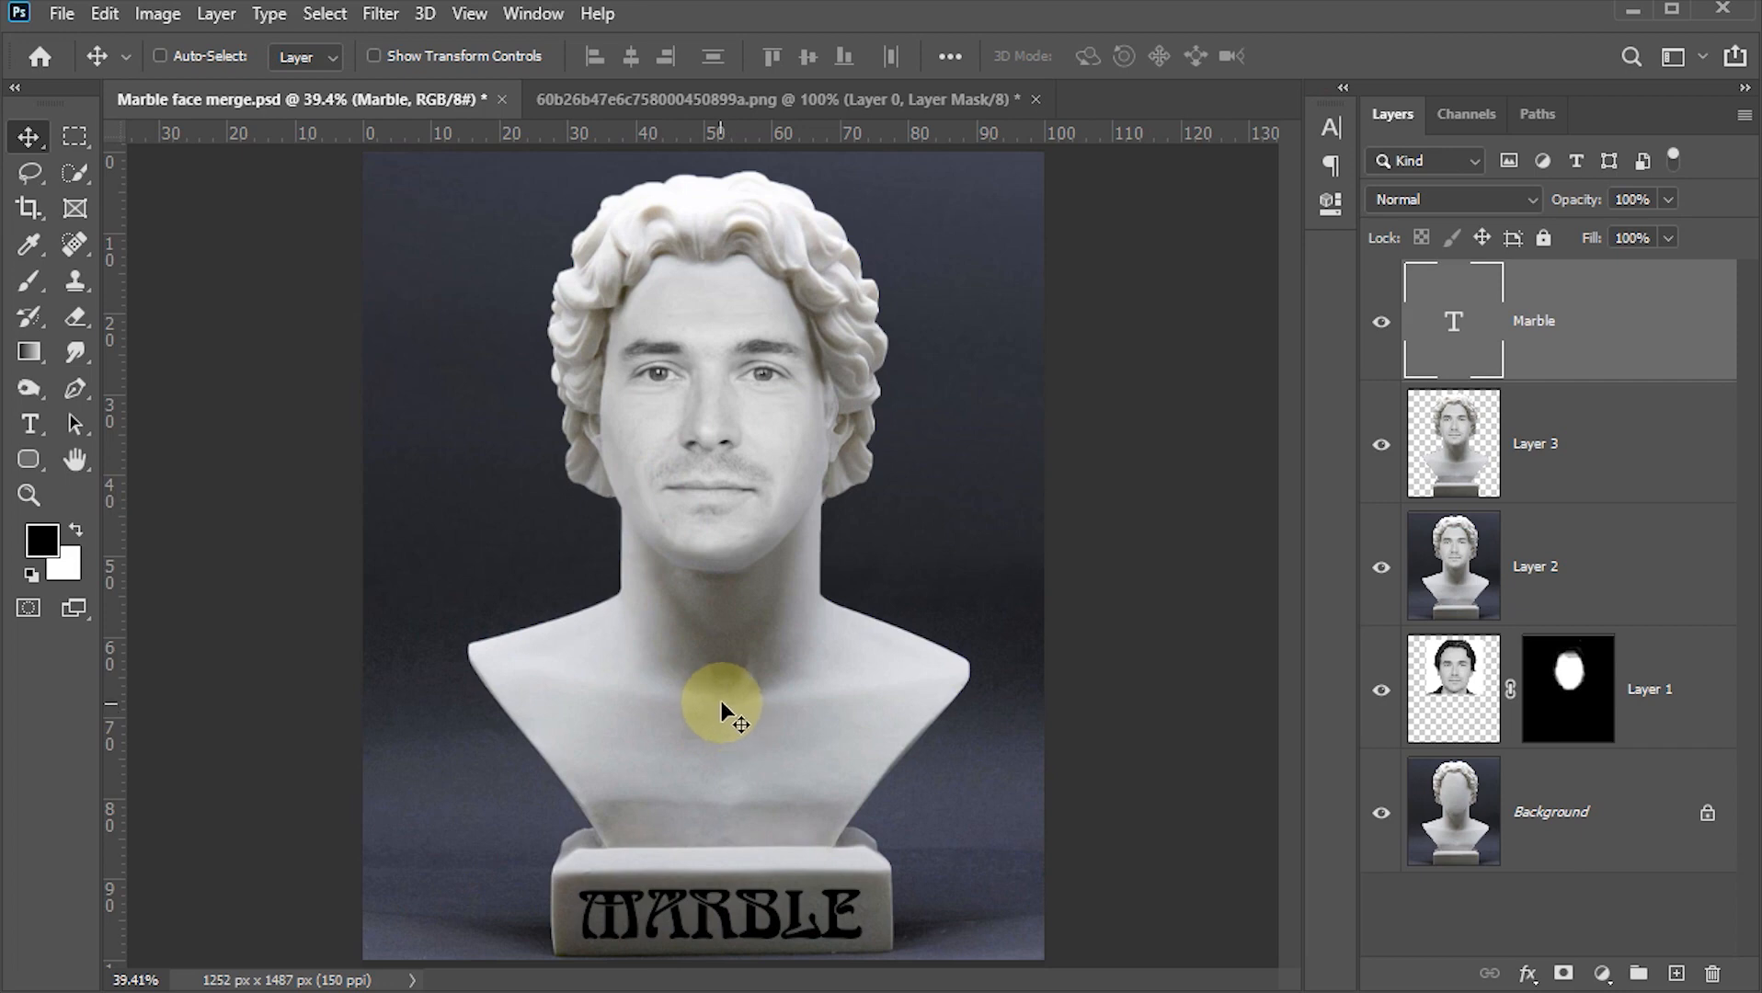
Set the Fill of the "Marble" text layer to 0%
{"action": "left_click", "coordinate": [1670, 236]}
{"action": "left_click_drag", "start_coordinate": [1668, 269], "coordinate": [1523, 269]}
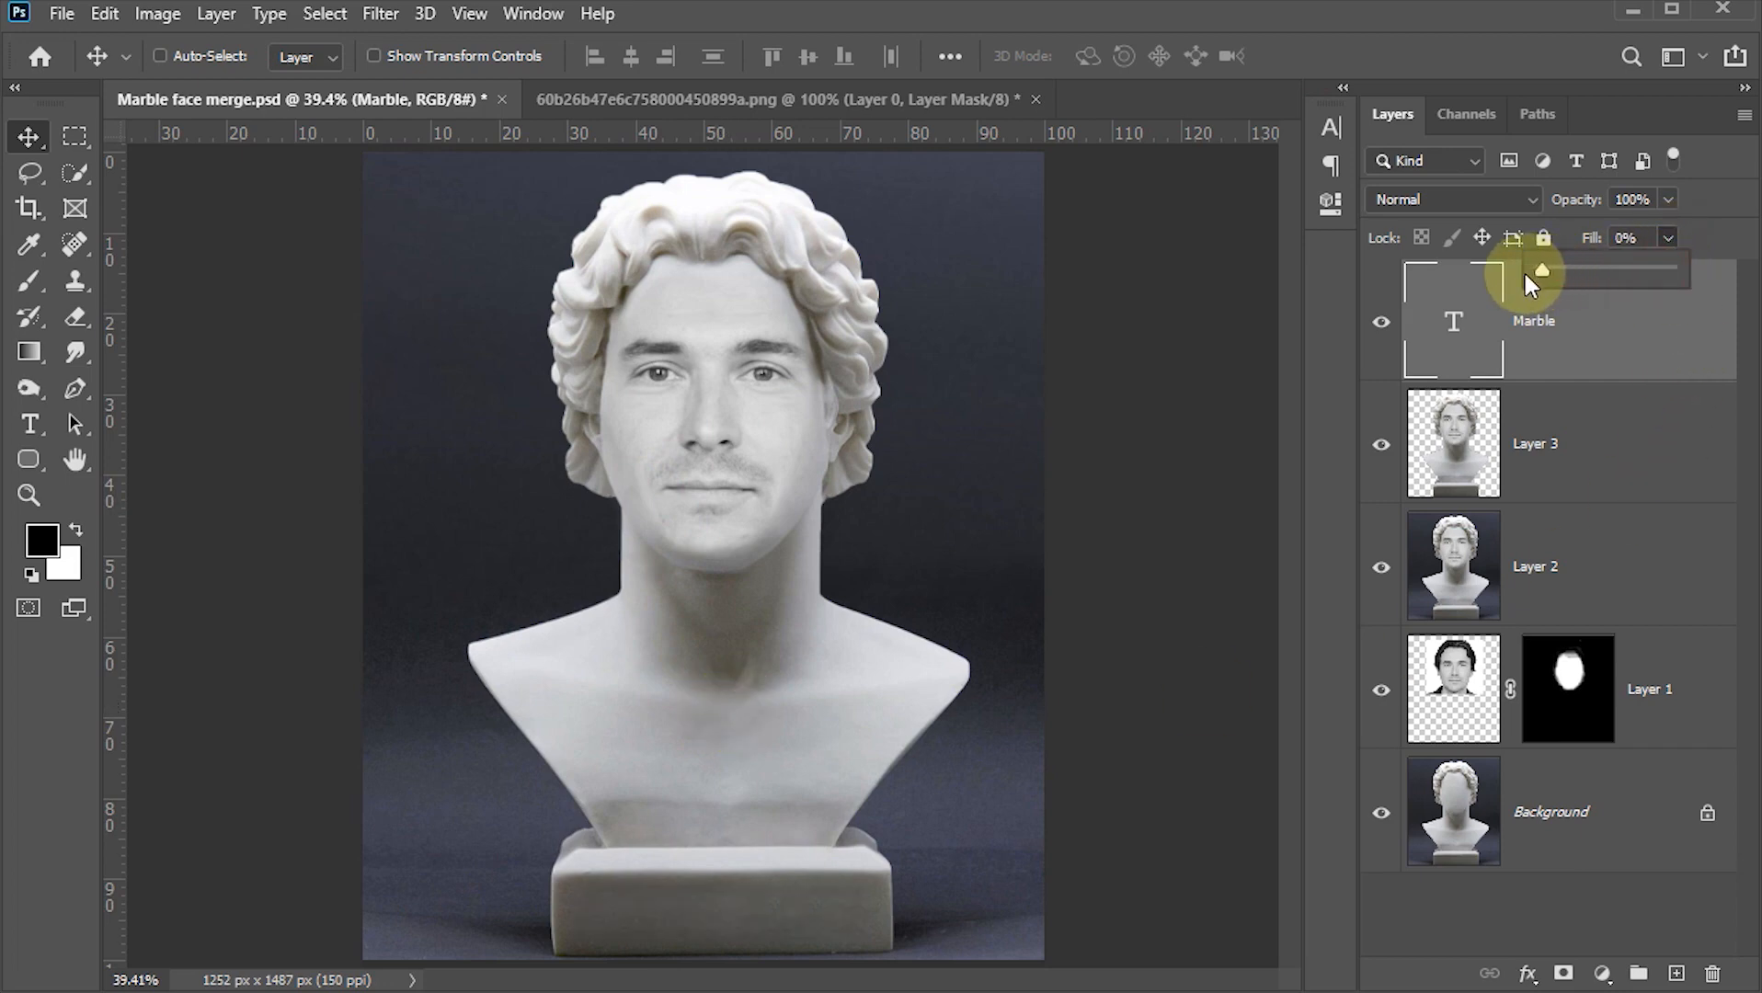
{"action": "left_click", "coordinate": [1581, 324]}
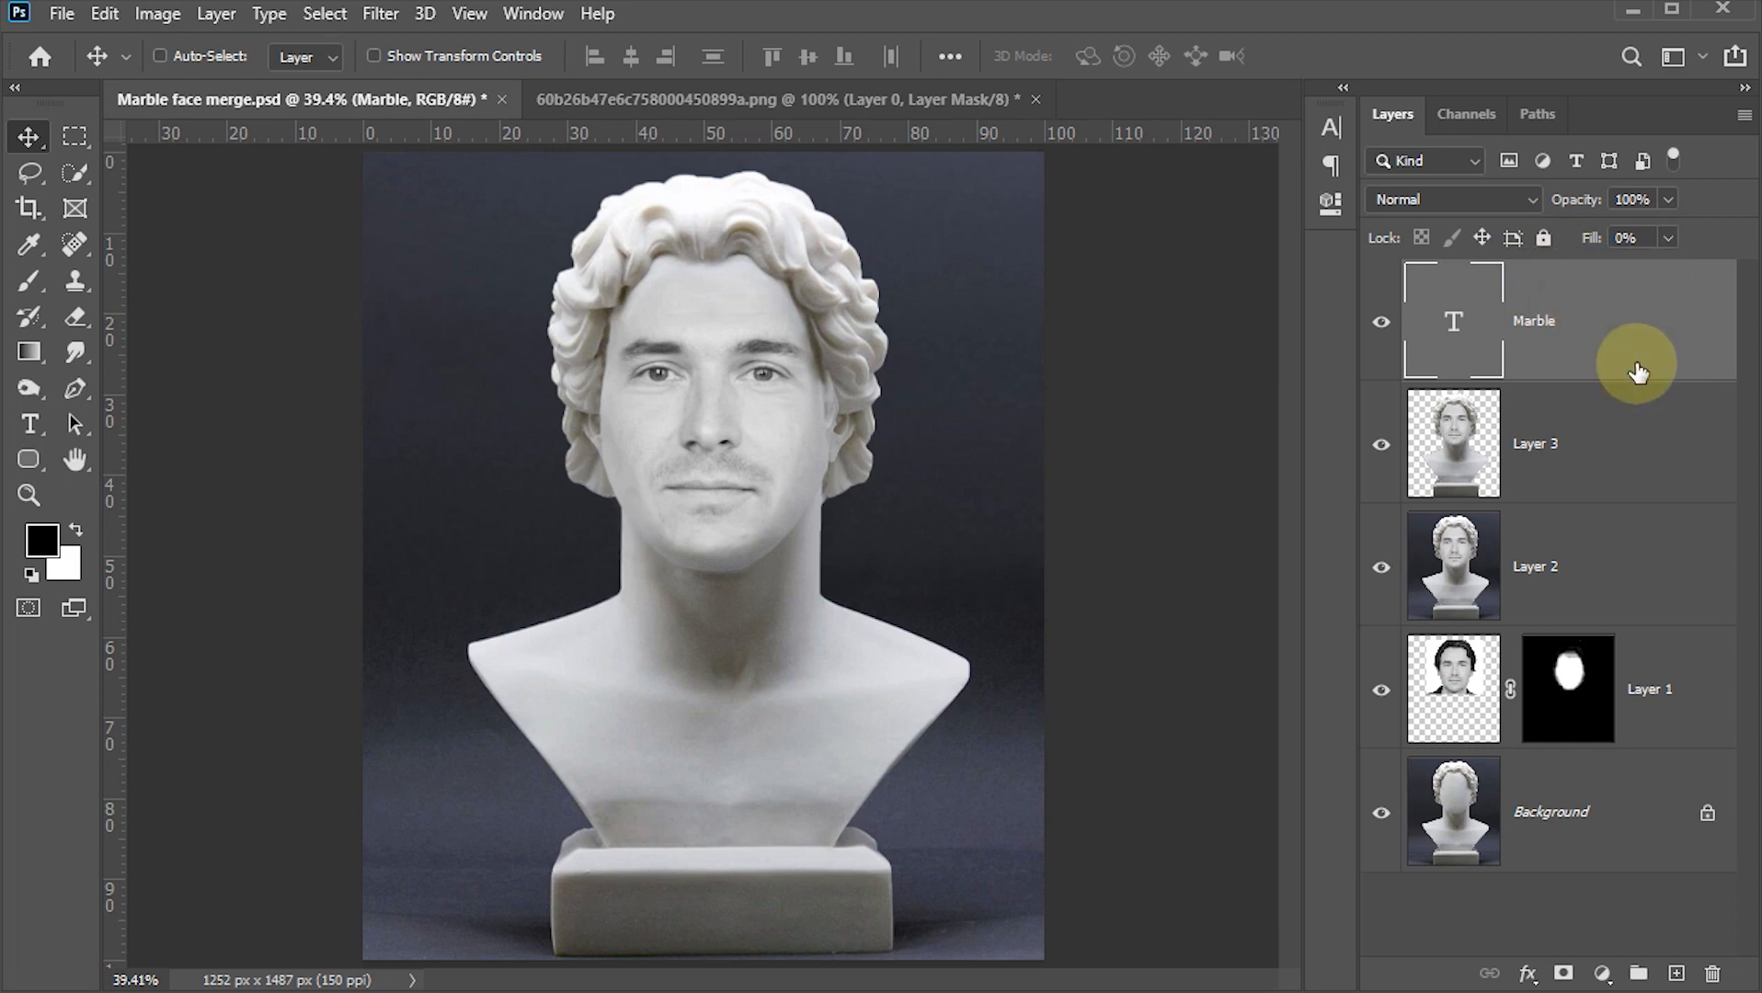
Add a Bevel & Emboss style to the "Marble" layer with depth 600%, direction Down, size 2 px and soften 3 px
{"action": "double_click", "coordinate": [1688, 328]}
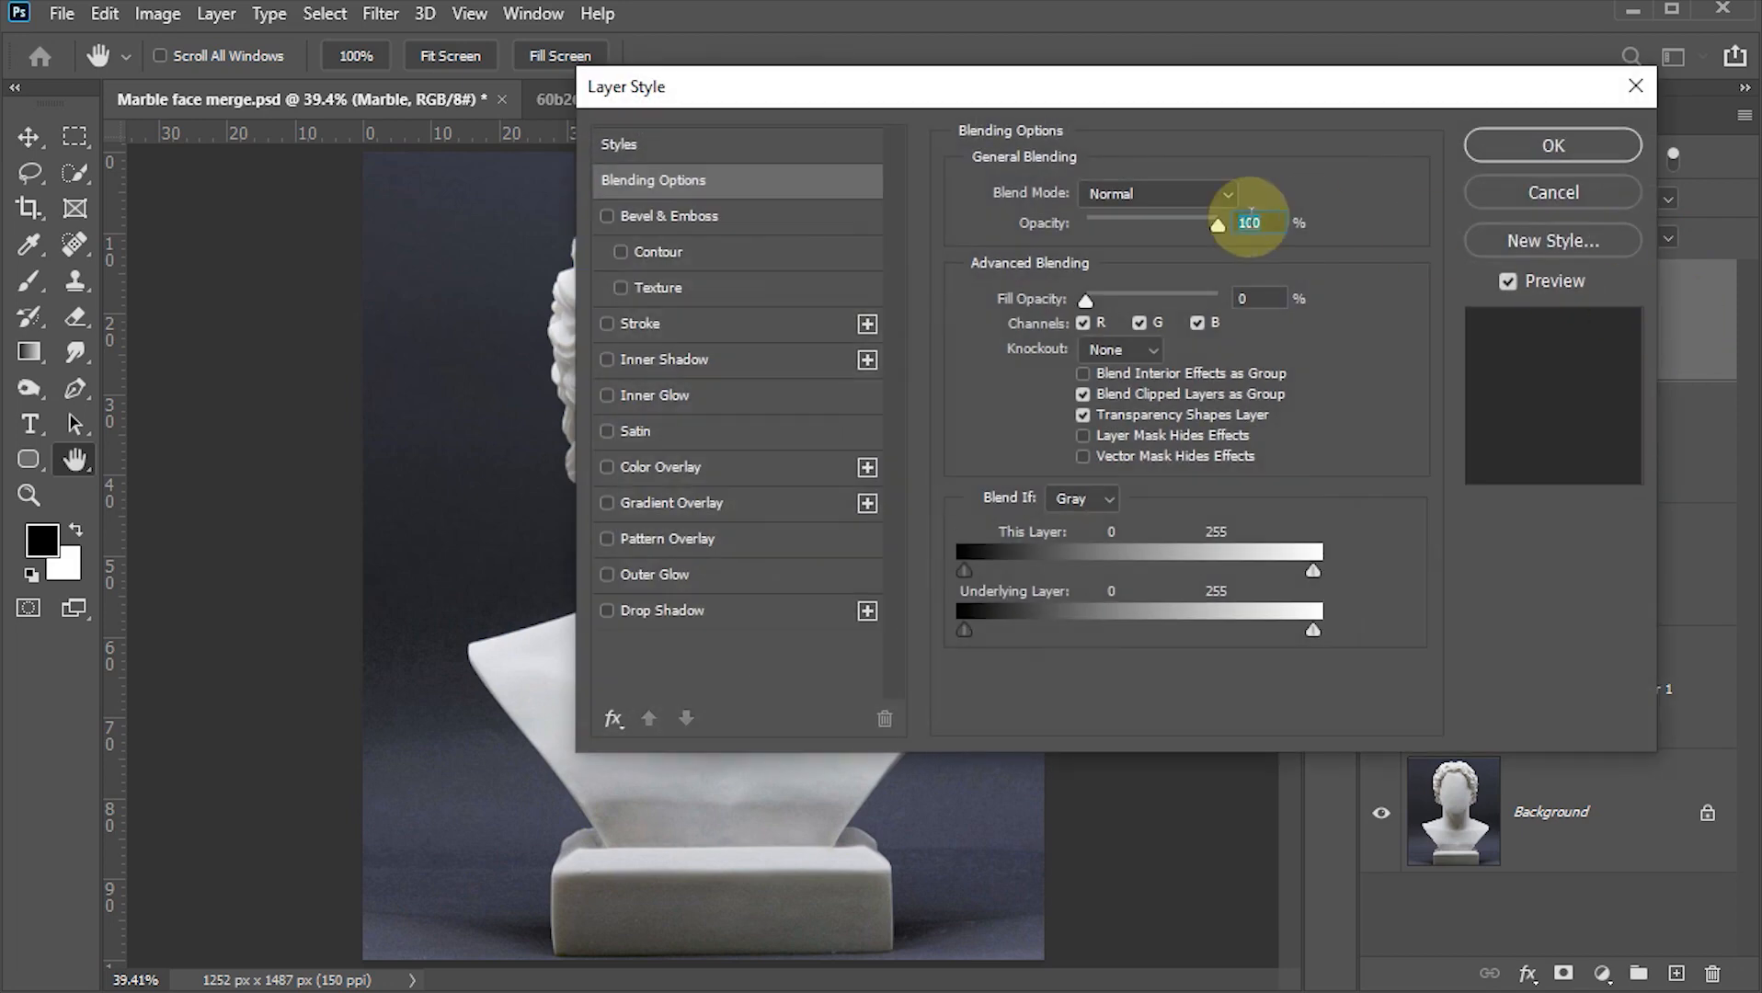
{"action": "left_click_drag", "start_coordinate": [1106, 95], "coordinate": [1113, 238]}
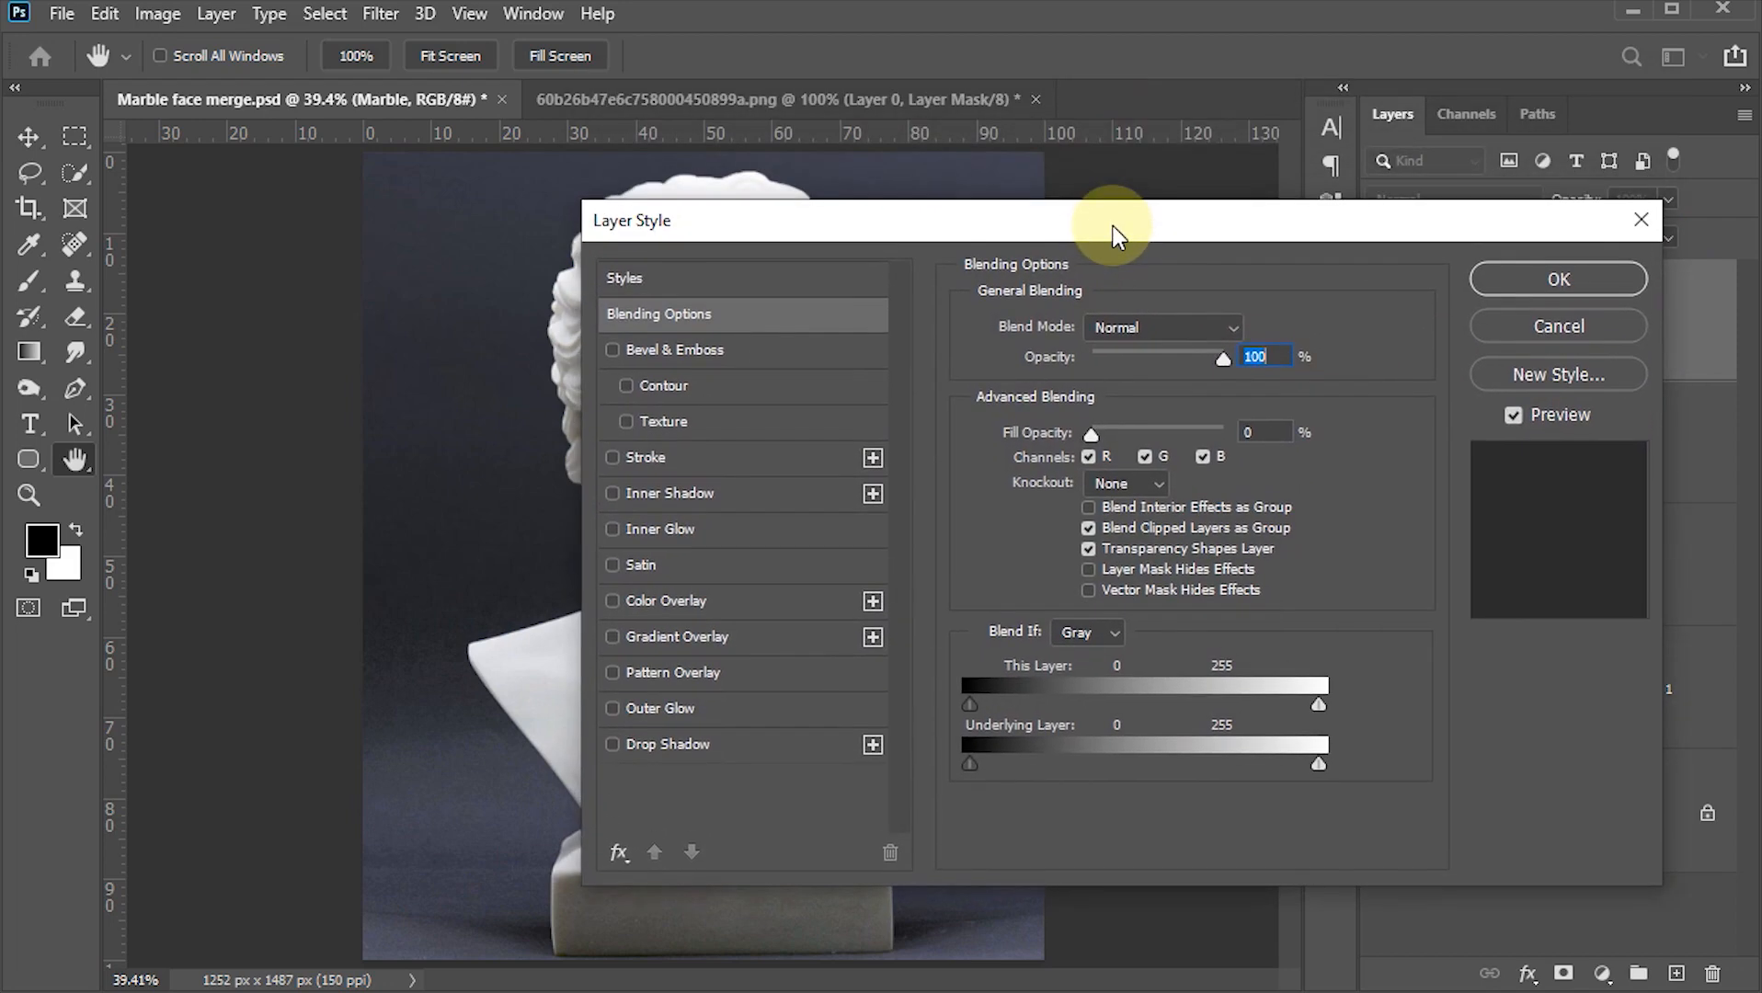
{"action": "left_click", "coordinate": [614, 351]}
{"action": "left_click", "coordinate": [664, 351]}
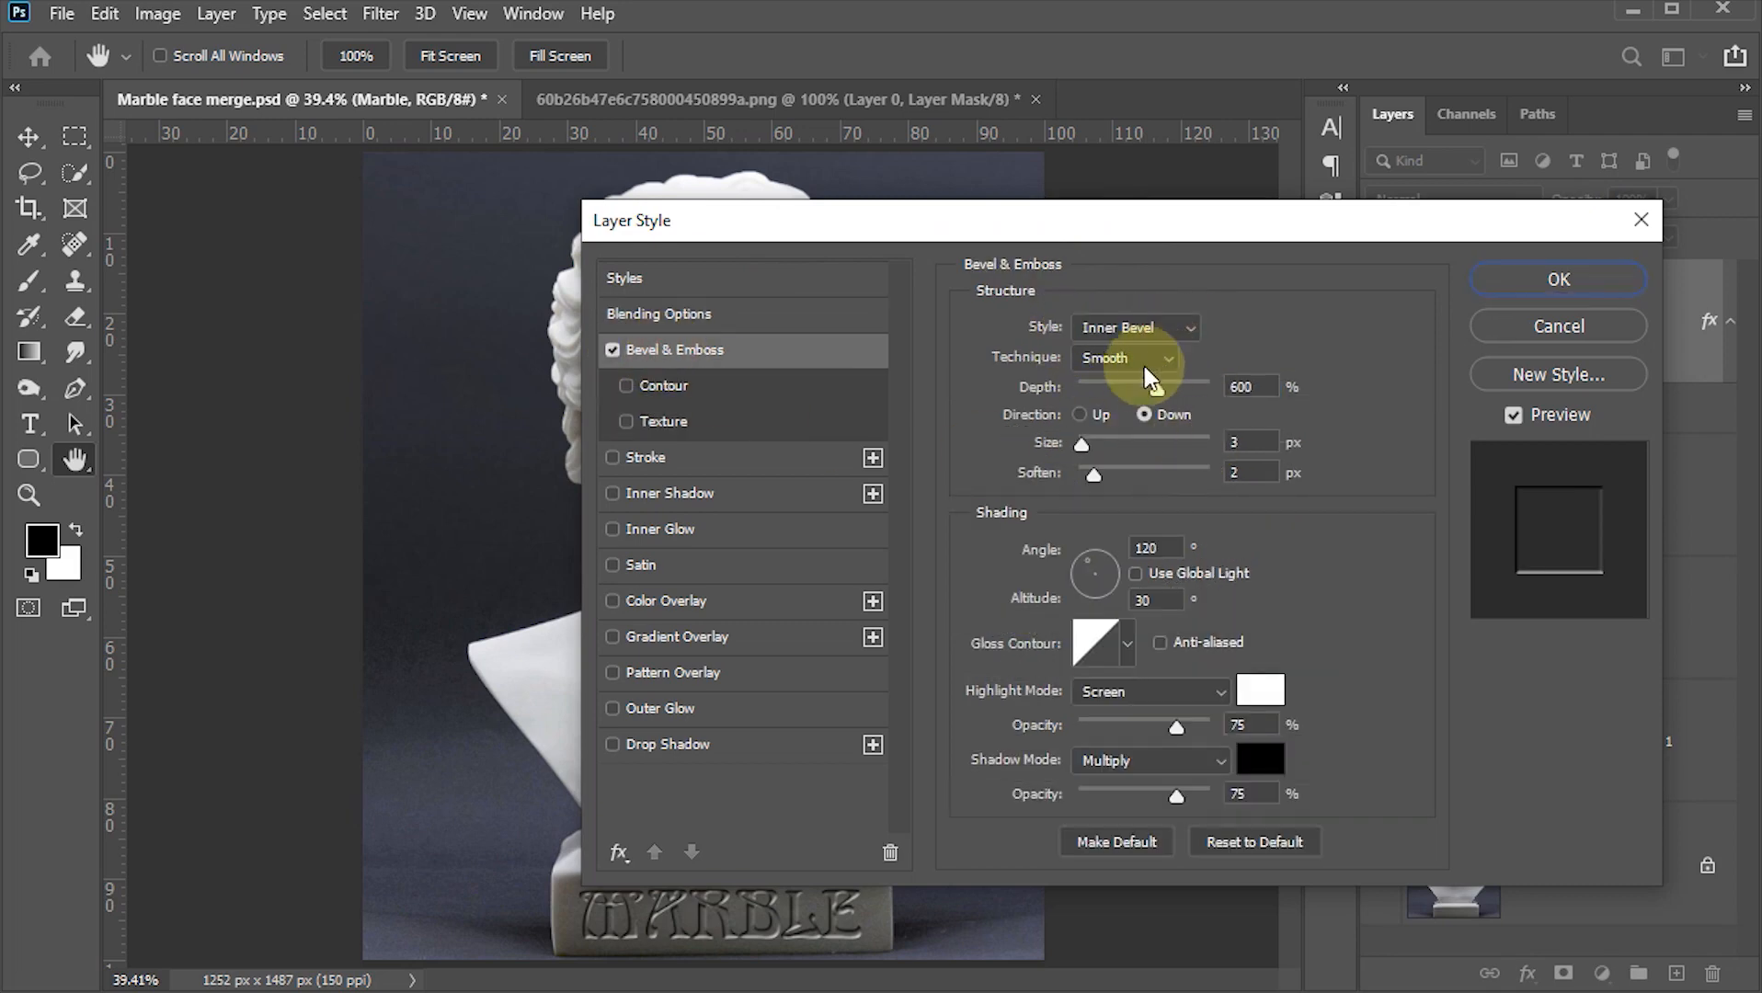
{"action": "double_click", "coordinate": [1246, 386]}
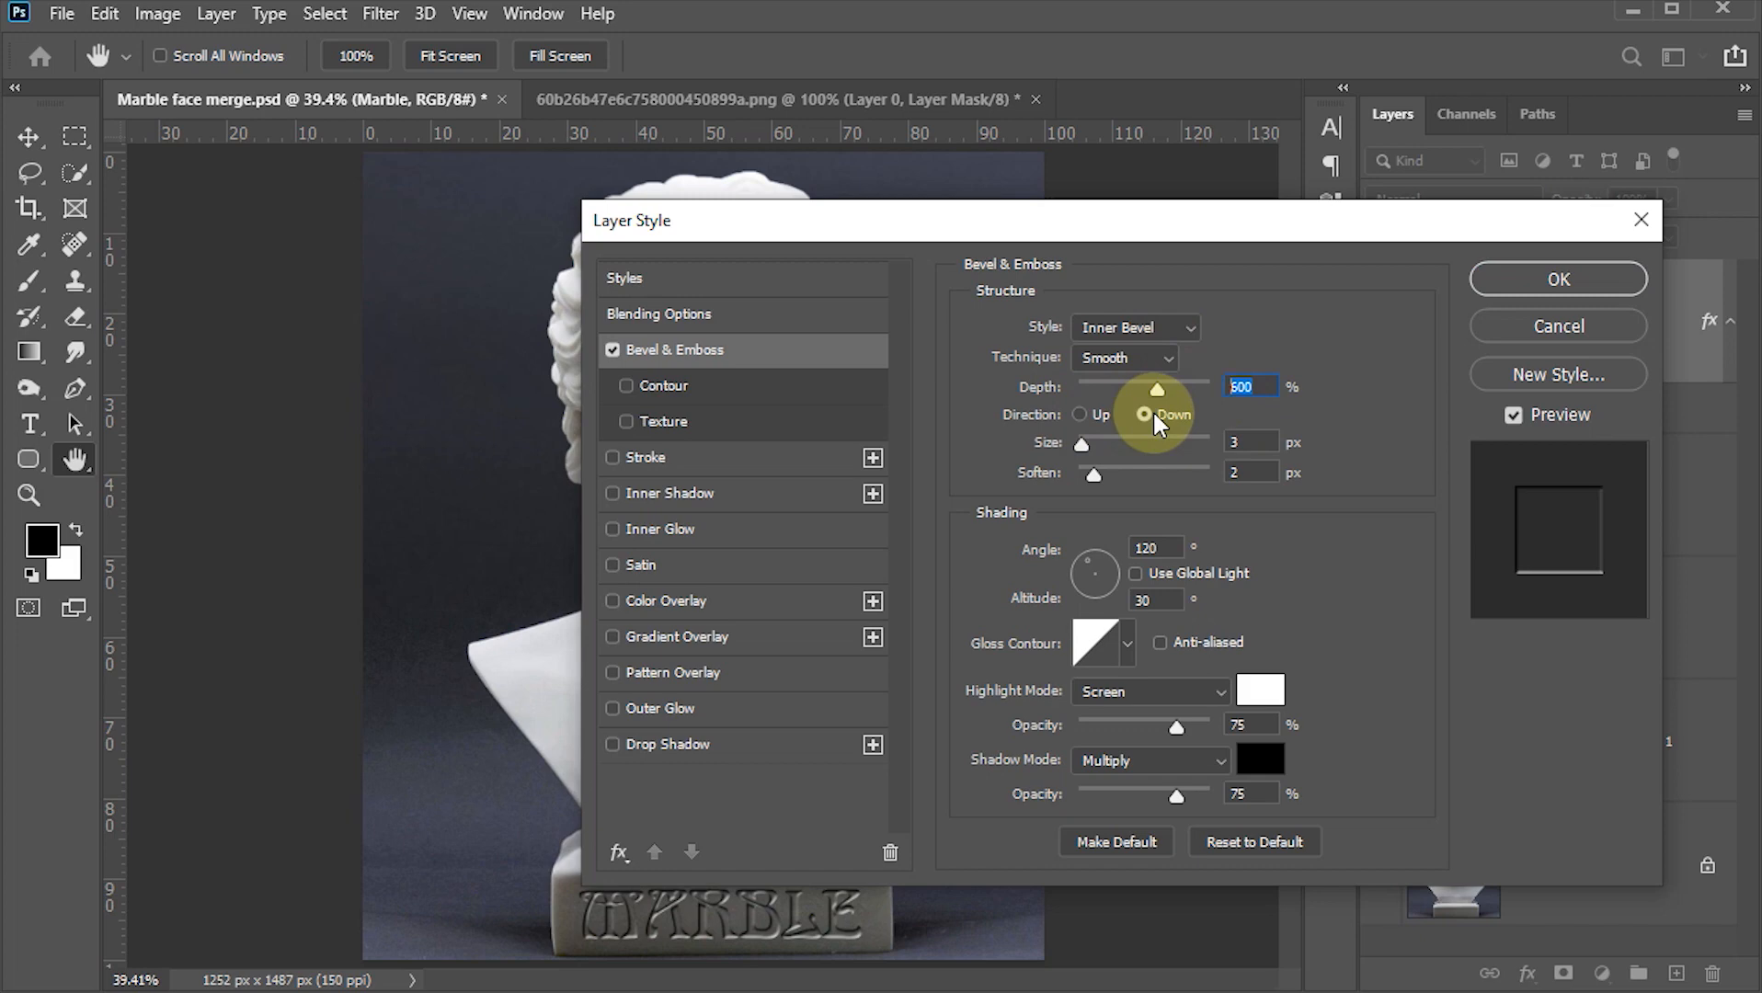
{"action": "double_click", "coordinate": [1253, 442]}
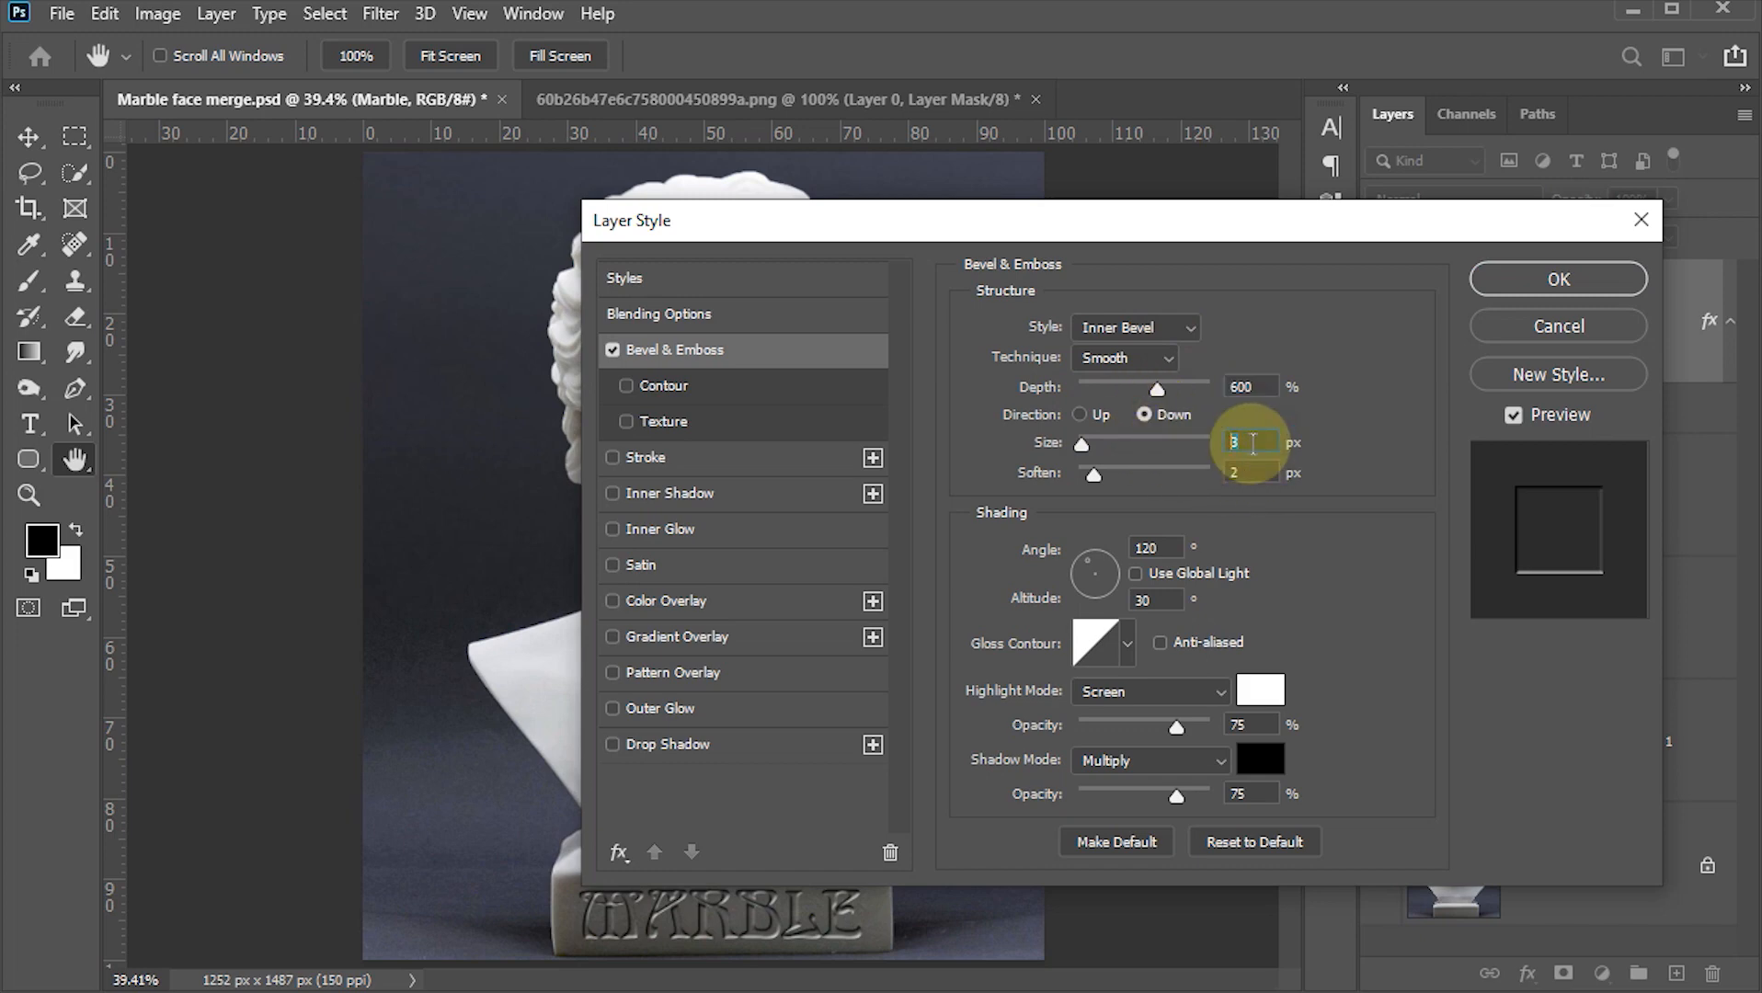
{"action": "type", "text": "2"}
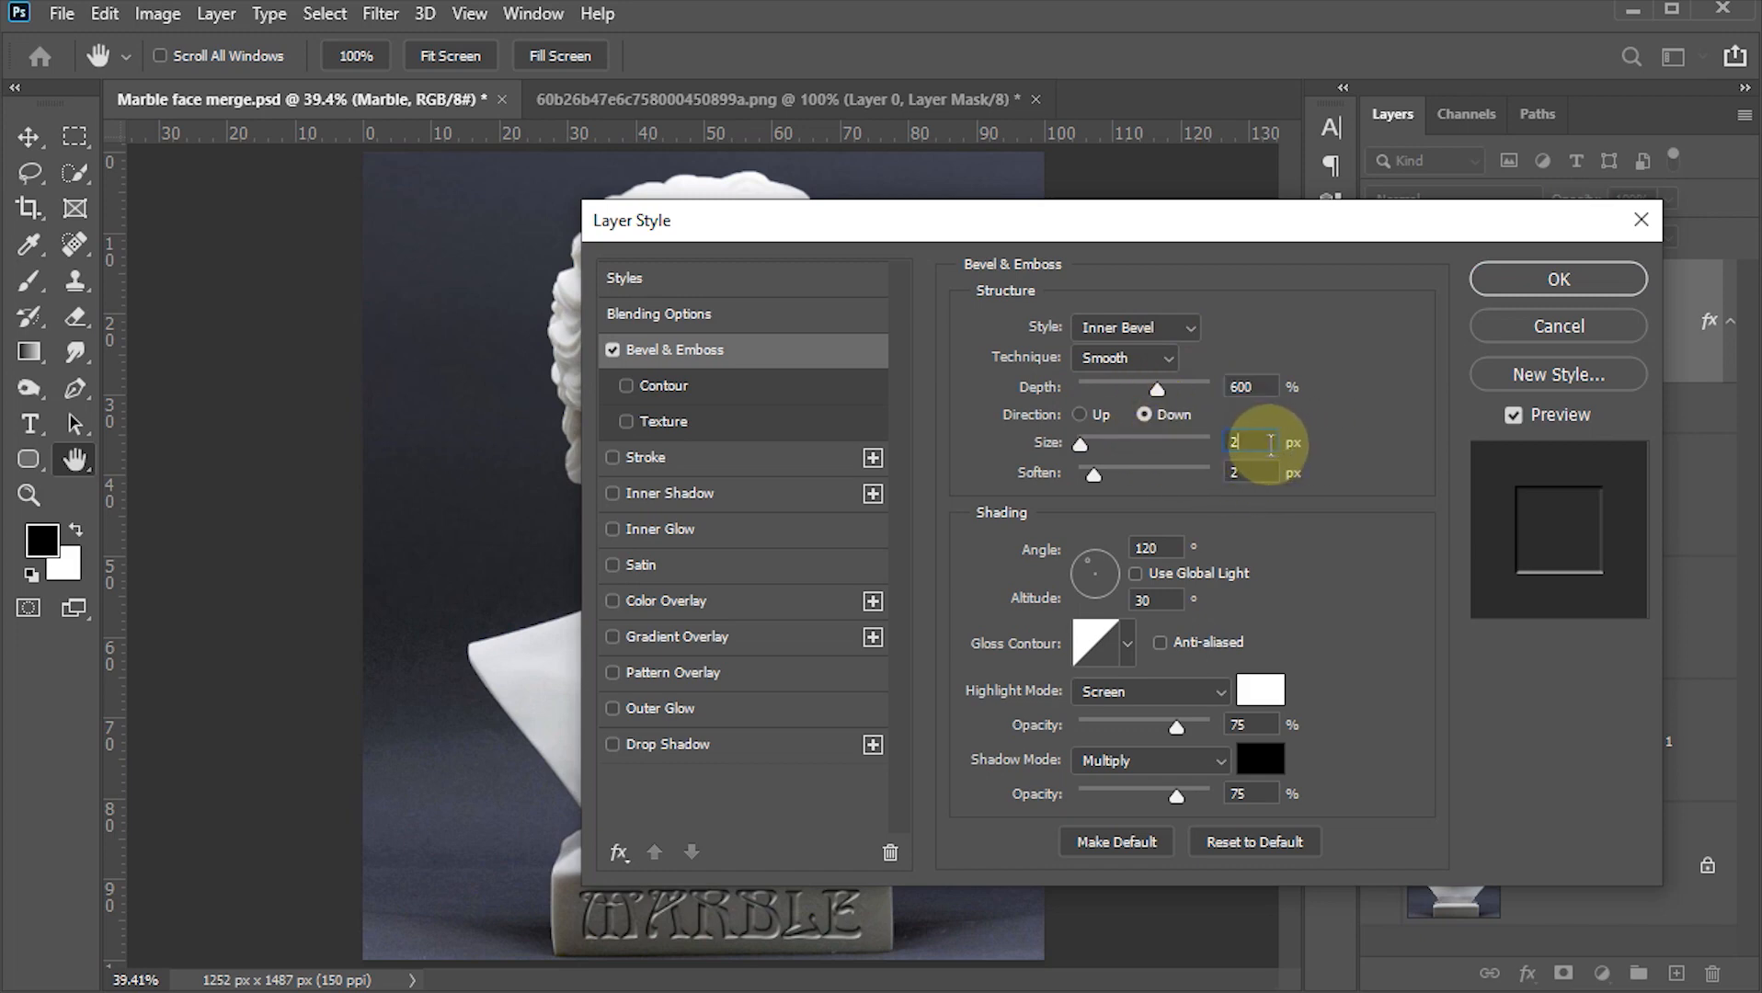
{"action": "double_click", "coordinate": [1247, 470]}
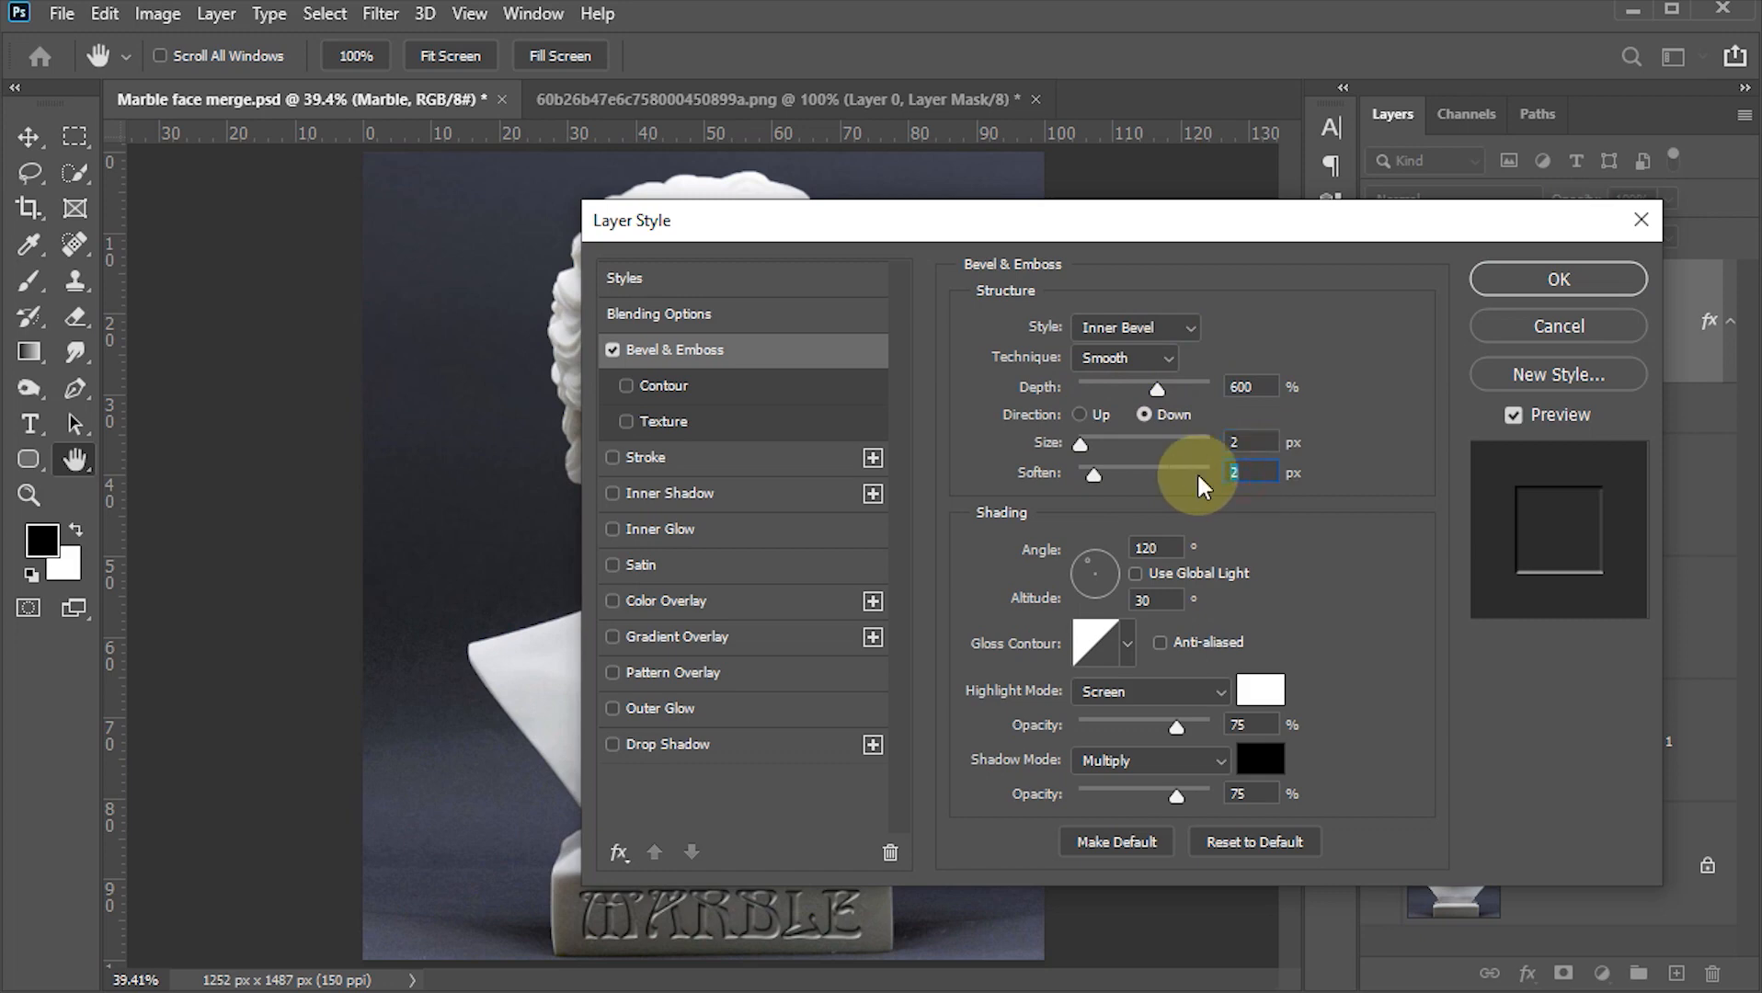
{"action": "type", "text": "3"}
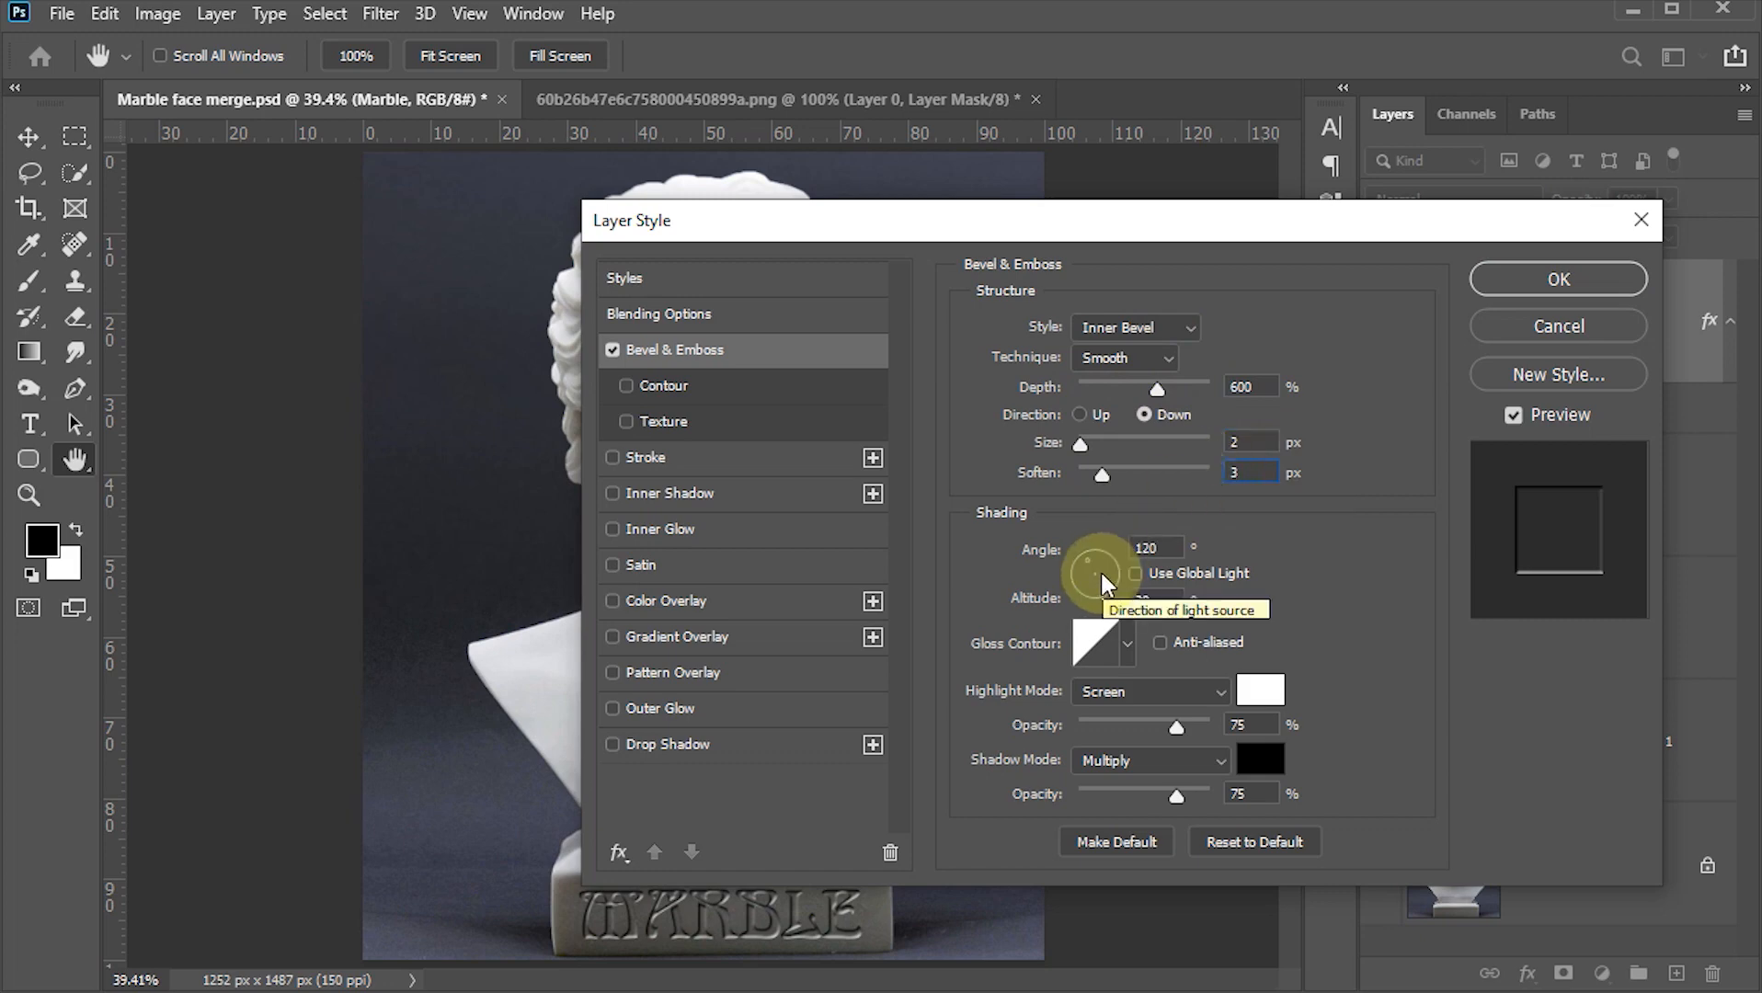
Set the bevel's highlight and shadow opacities to 65%, keep the Linear gloss contour, apply the style and save the document
{"action": "double_click", "coordinate": [1147, 549]}
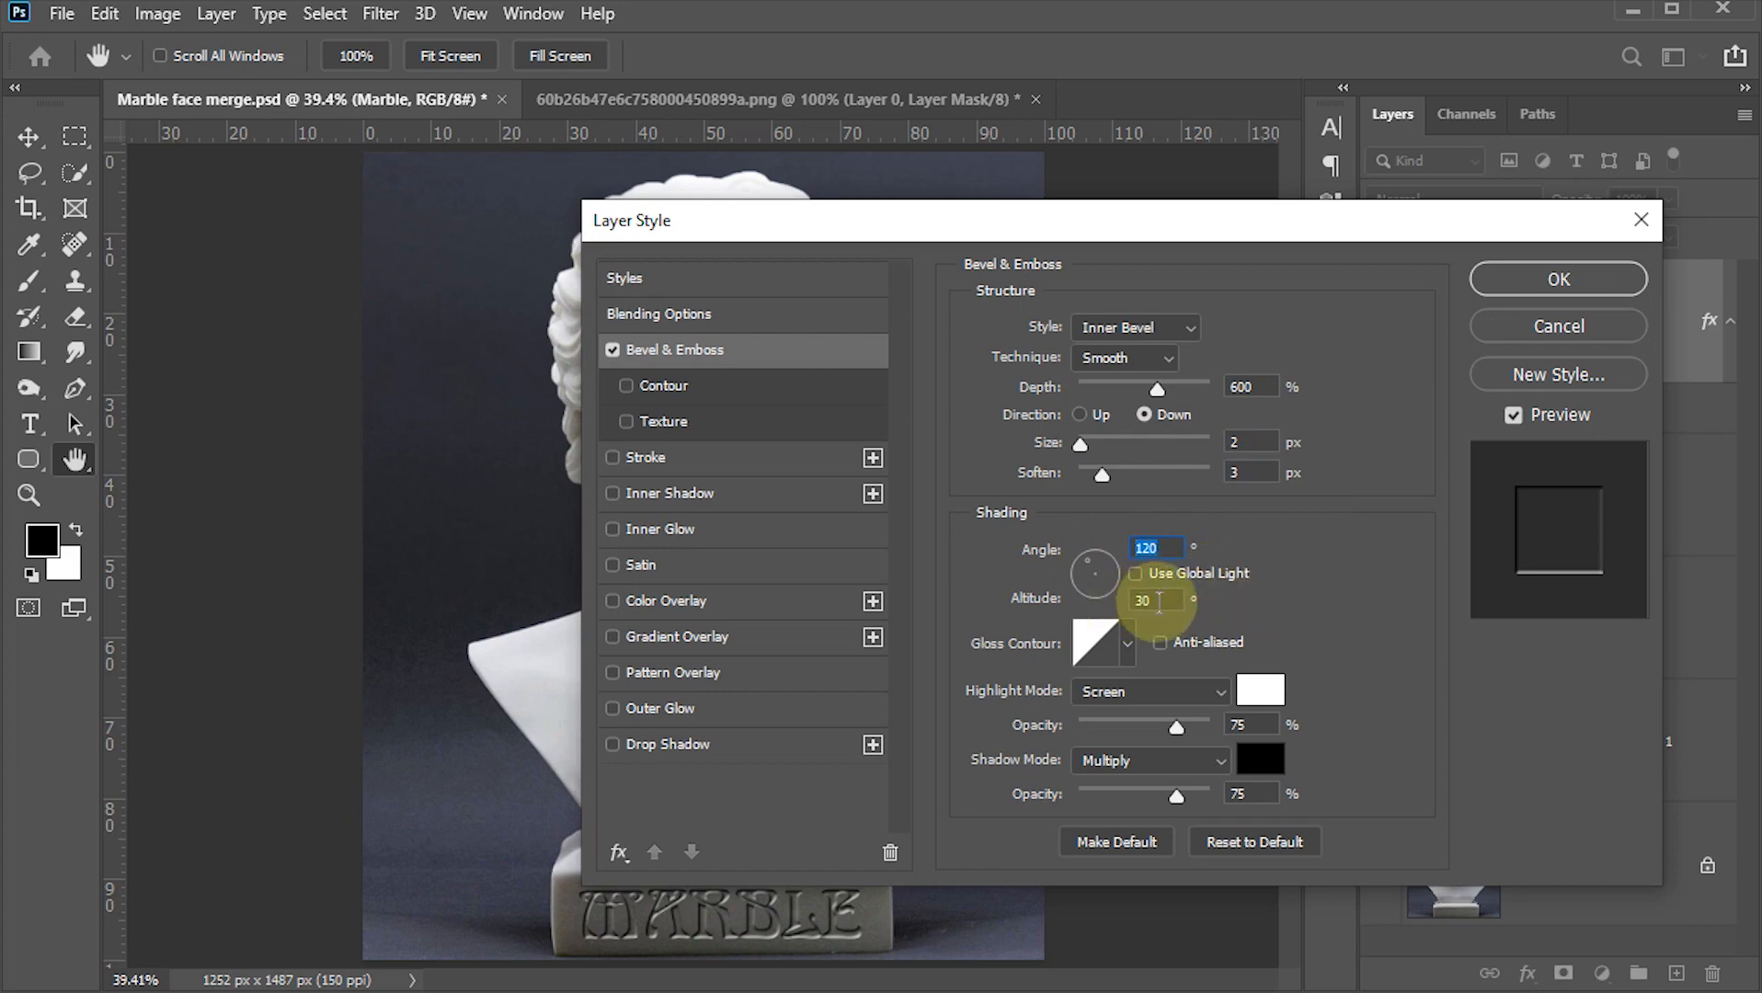
{"action": "left_click", "coordinate": [1128, 644]}
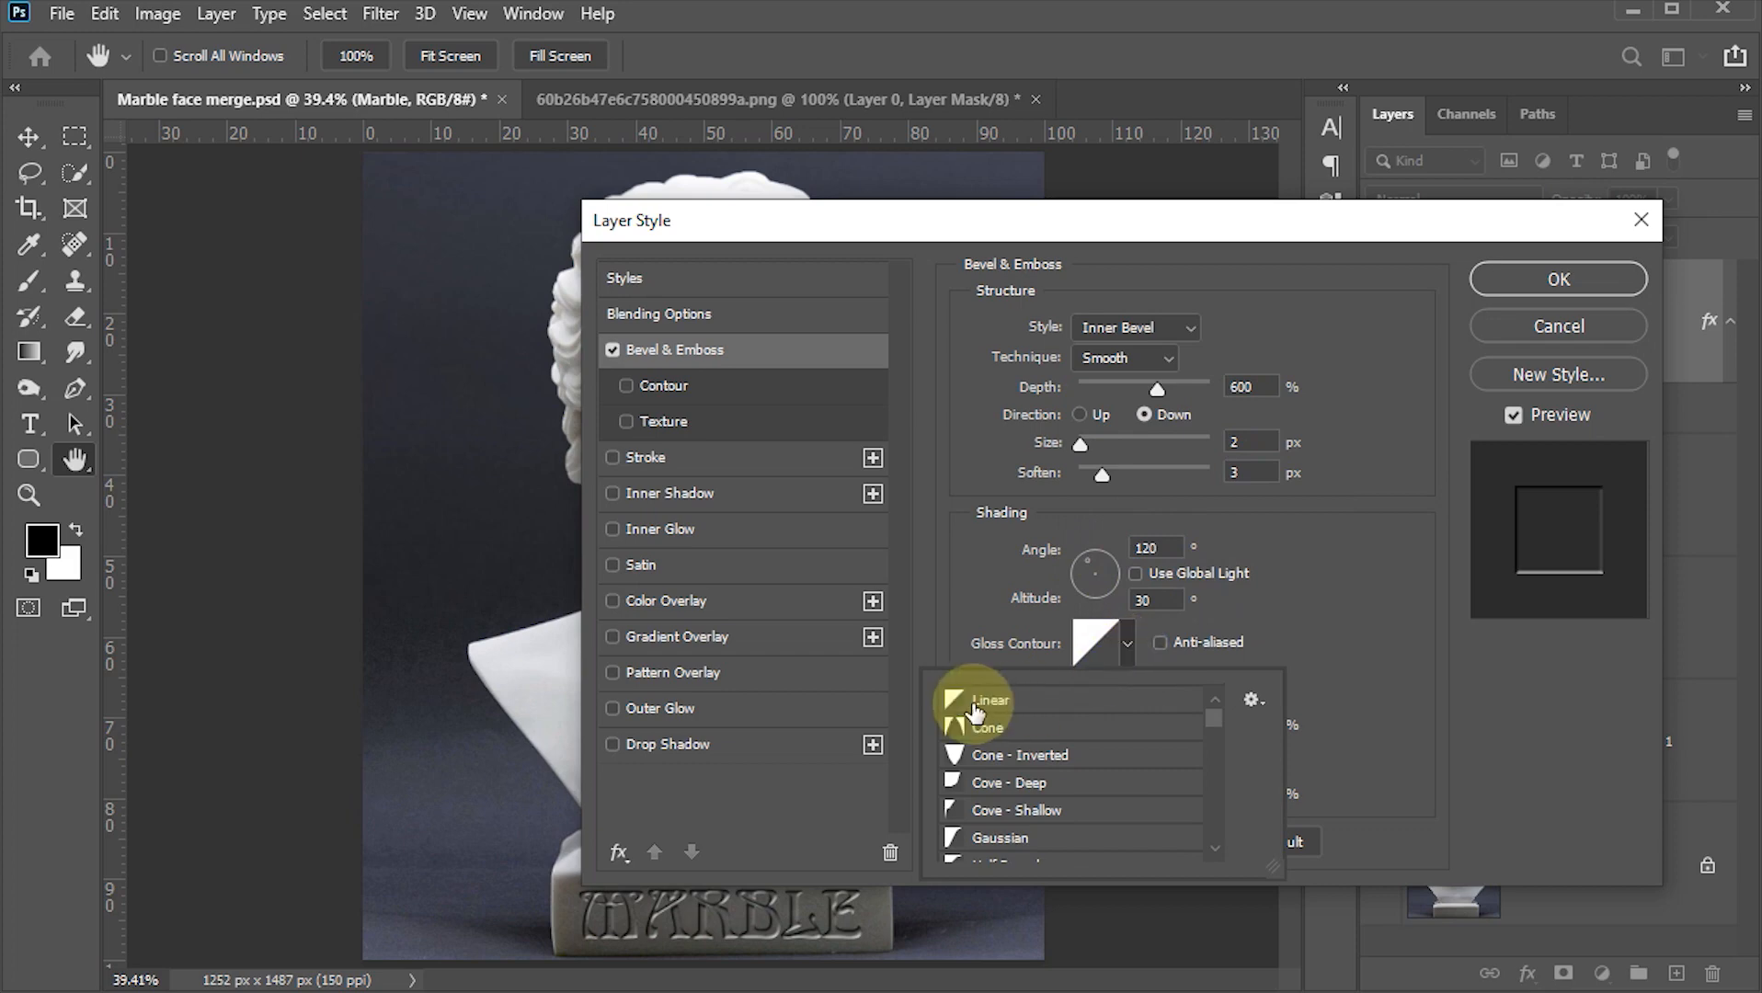
{"action": "left_click", "coordinate": [1336, 596]}
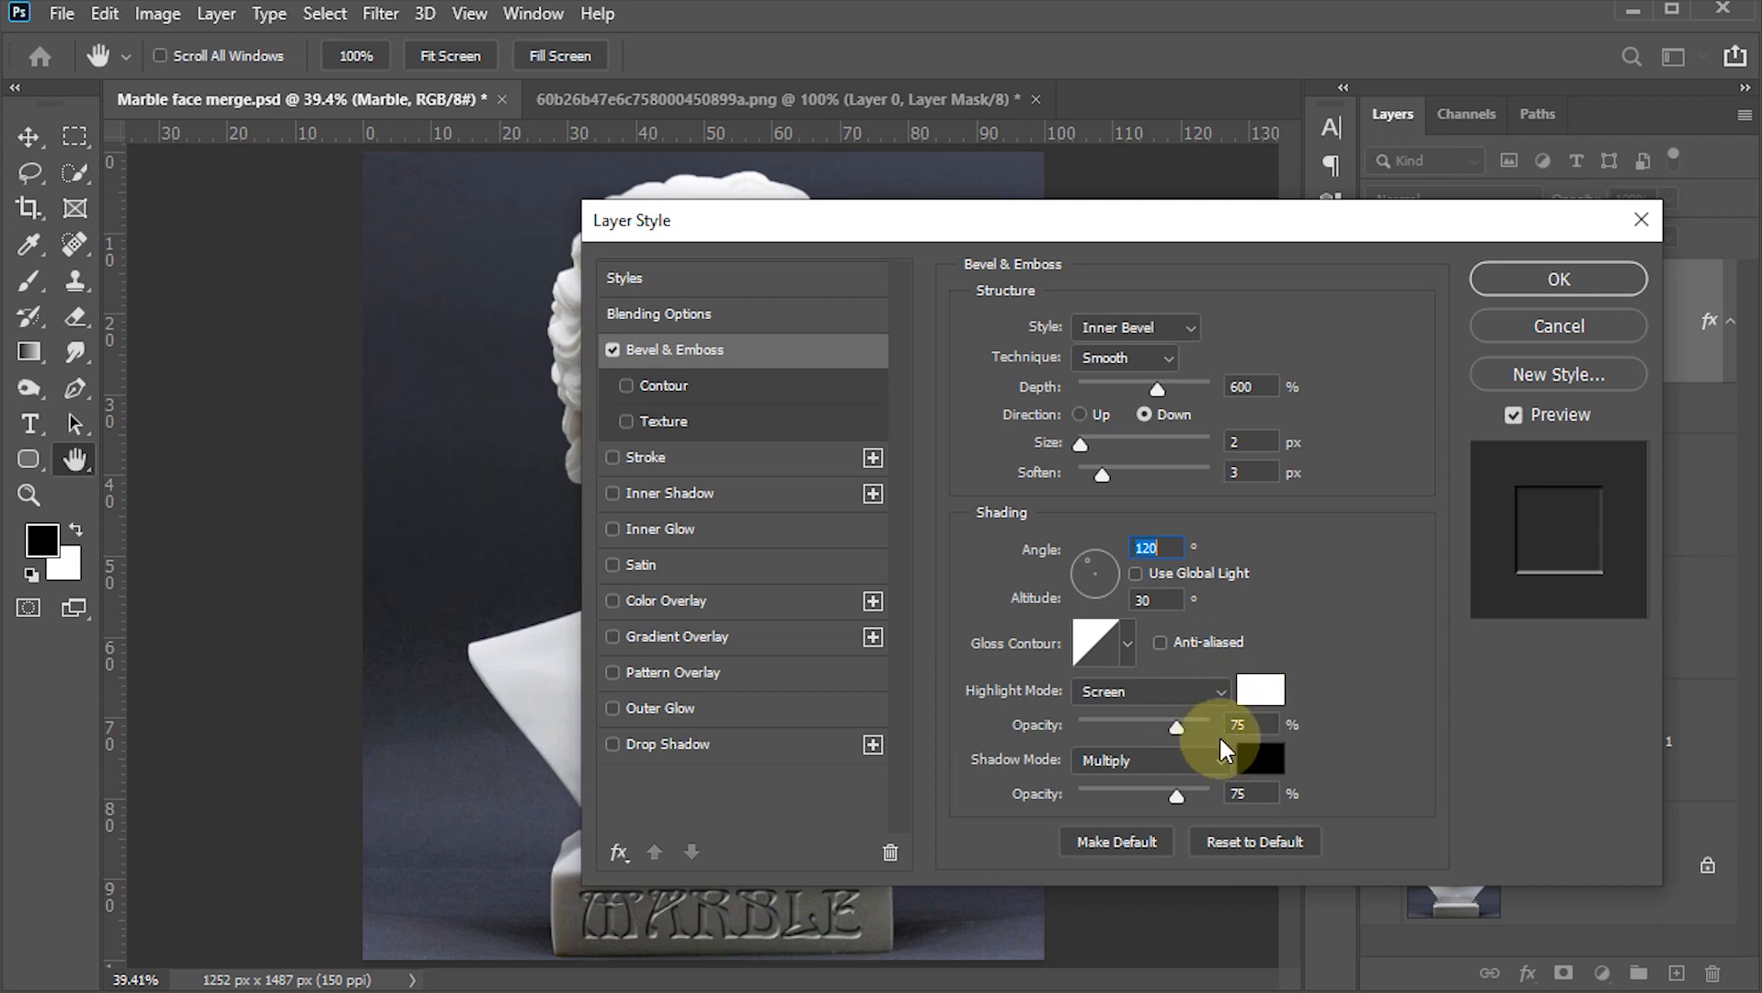
{"action": "left_click", "coordinate": [1177, 727]}
{"action": "type", "text": "65"}
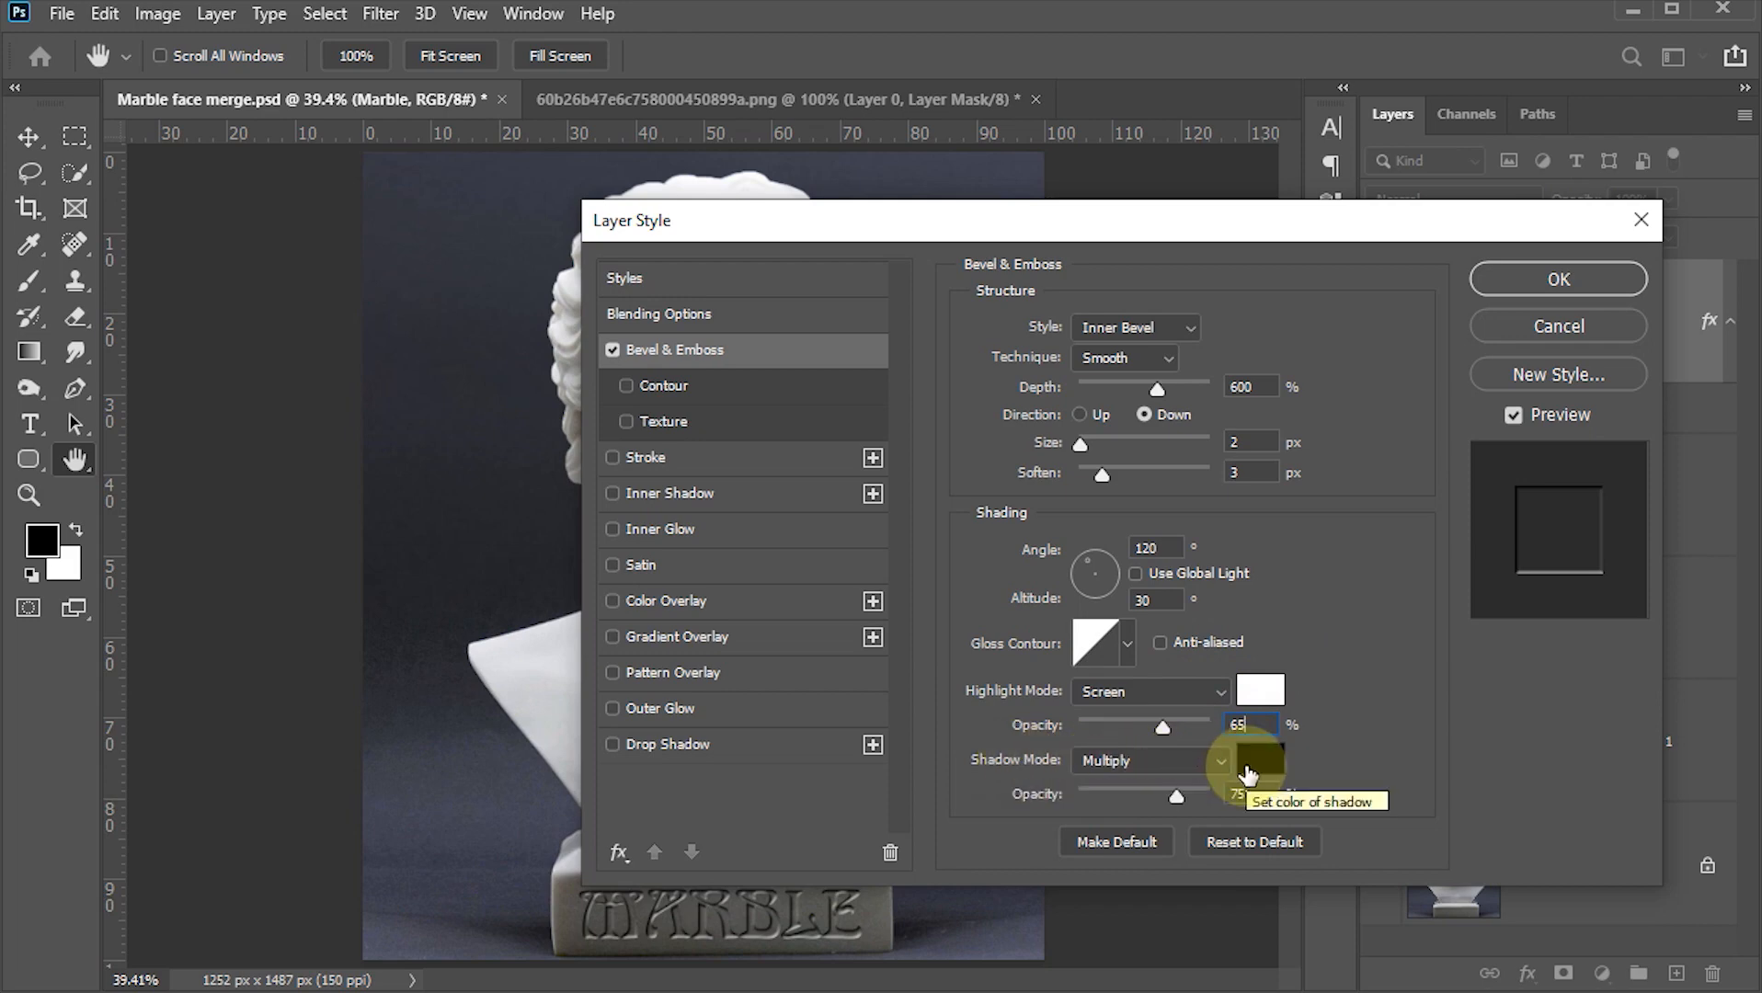
{"action": "key", "text": "Tab"}
{"action": "type", "text": "65"}
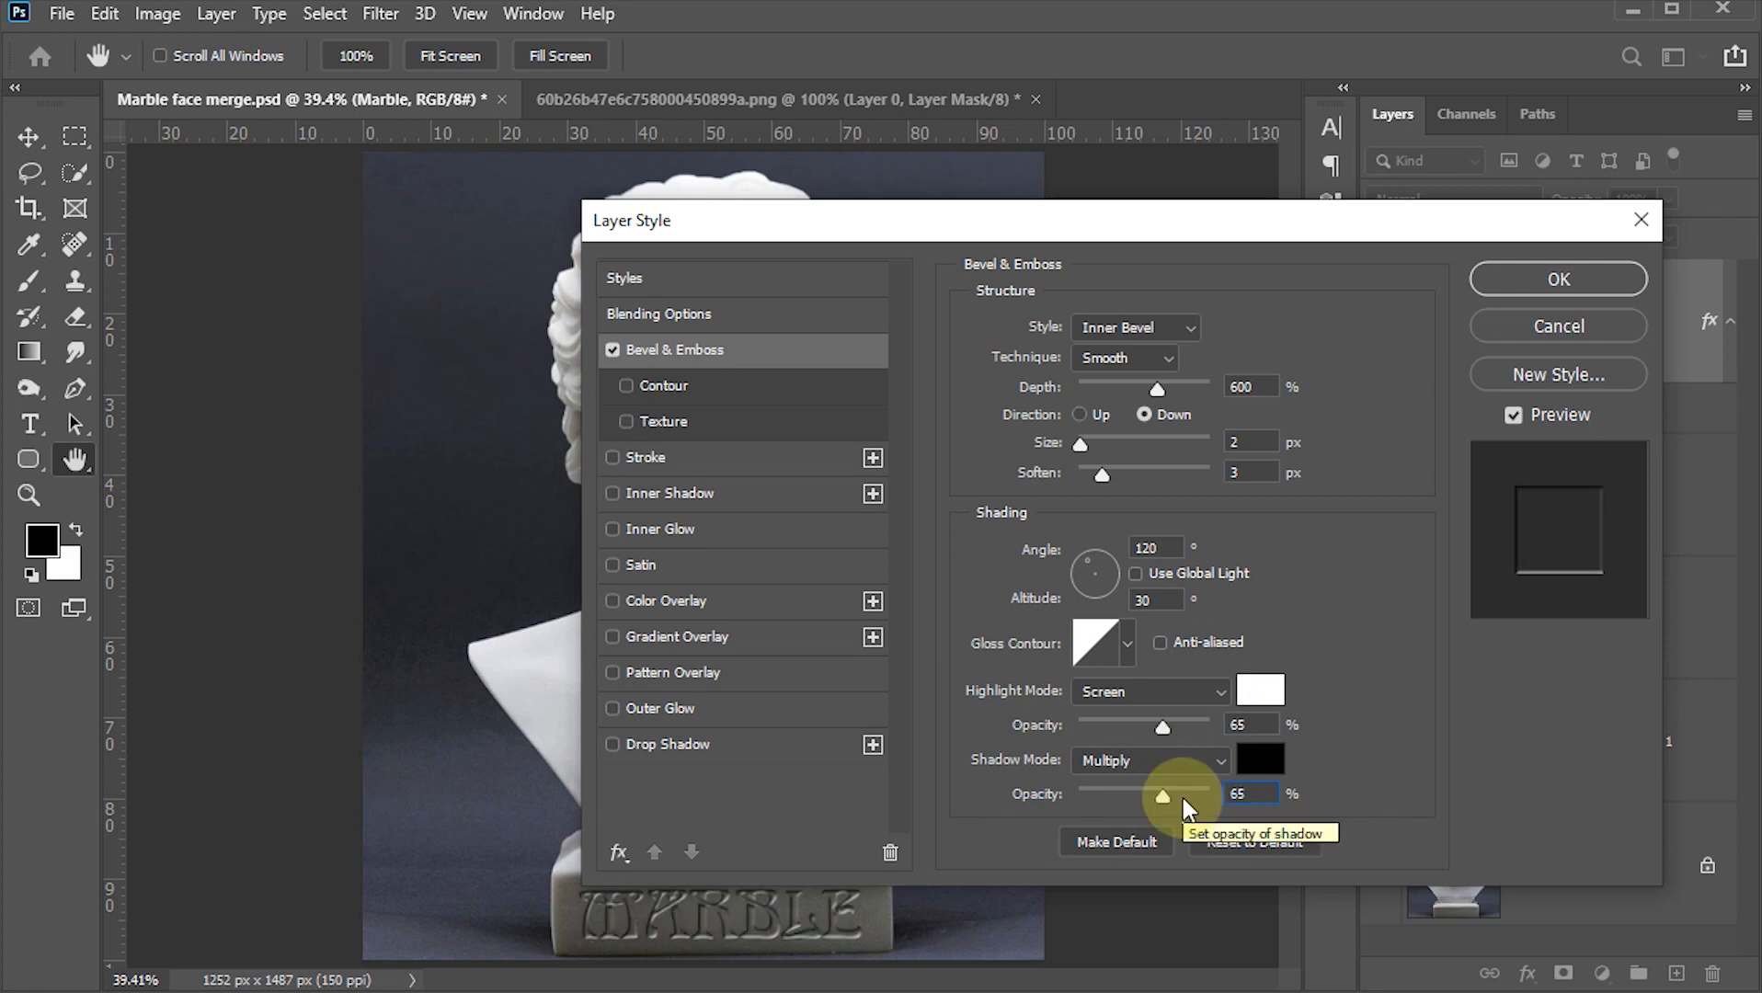
{"action": "left_click", "coordinate": [1508, 278]}
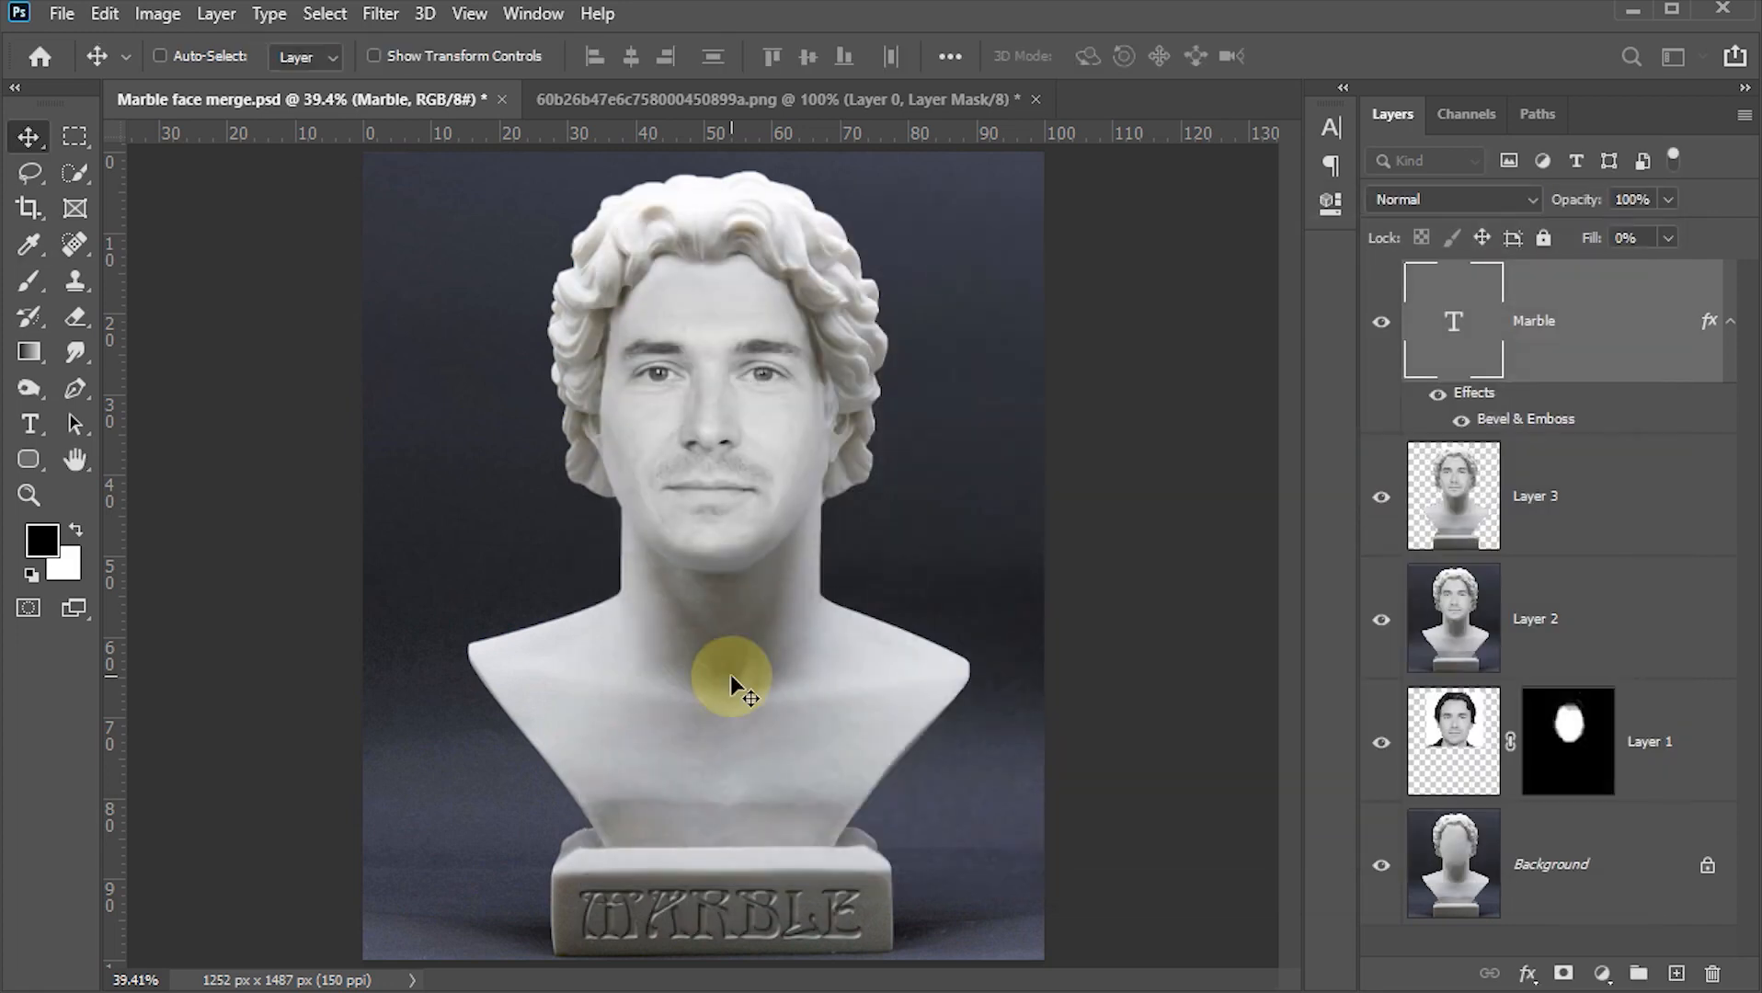
{"action": "key", "text": "ctrl+s"}
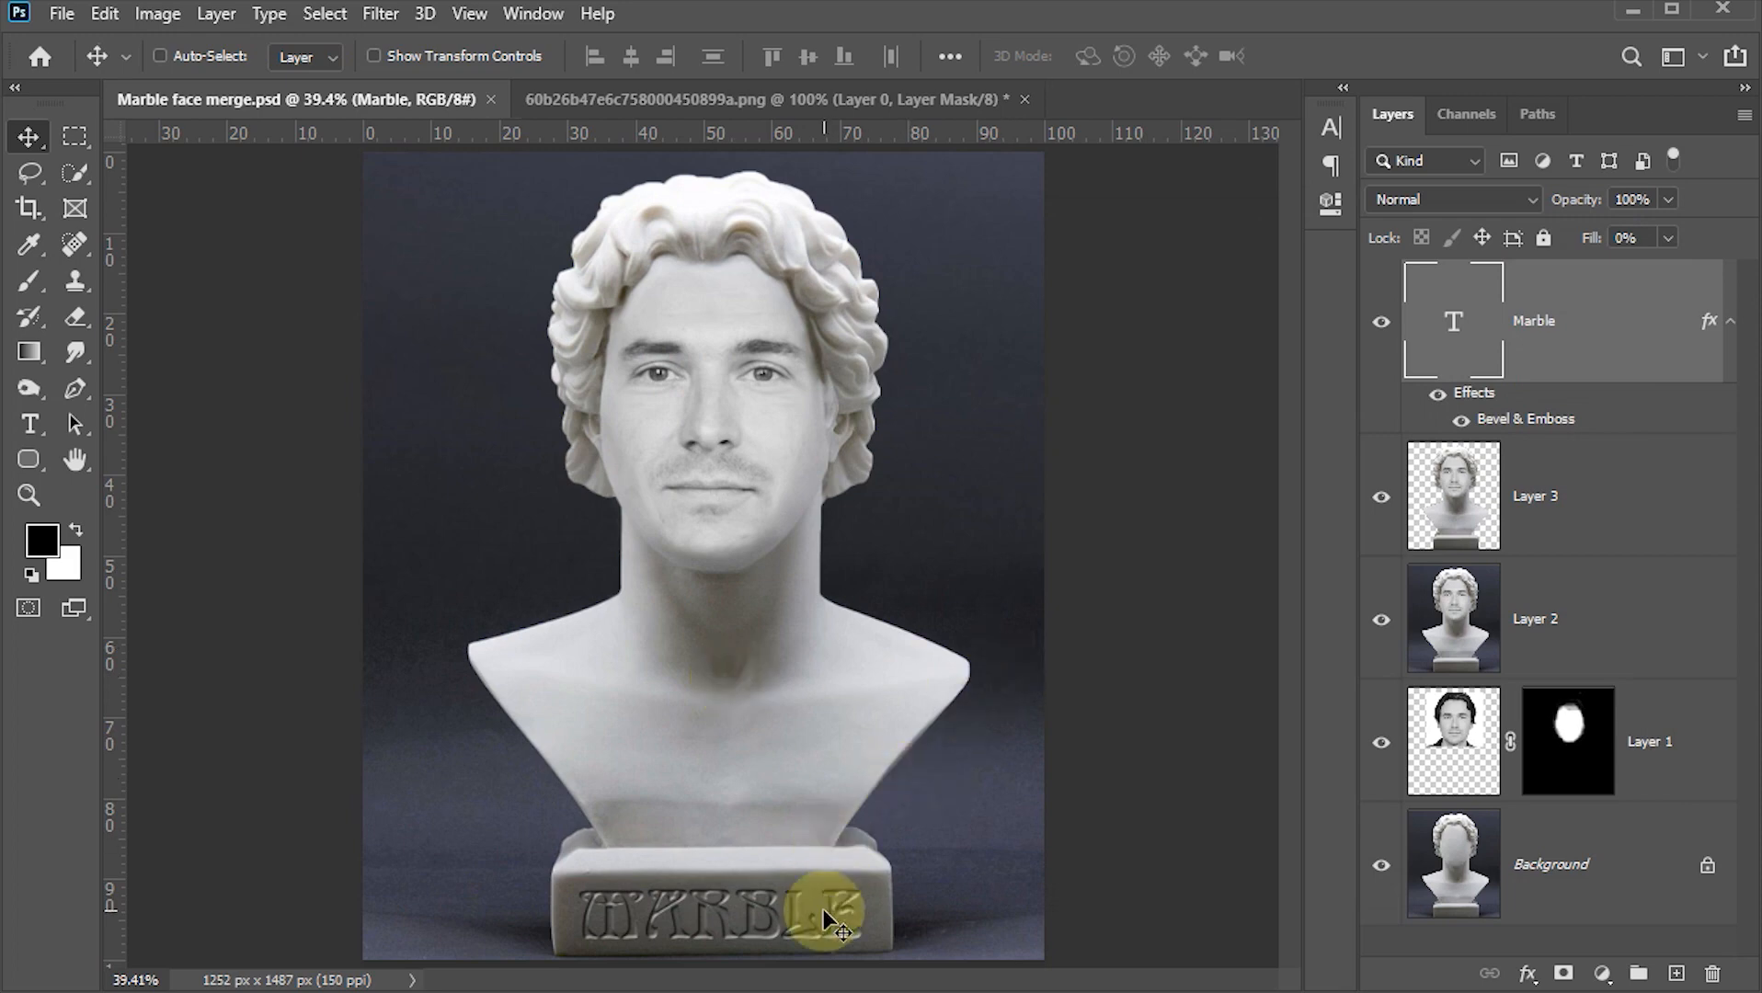
Convert the "Marble" text layer to a smart object and apply a Gaussian Blur with a 0.5 pixel radius
{"action": "right_click", "coordinate": [1640, 366]}
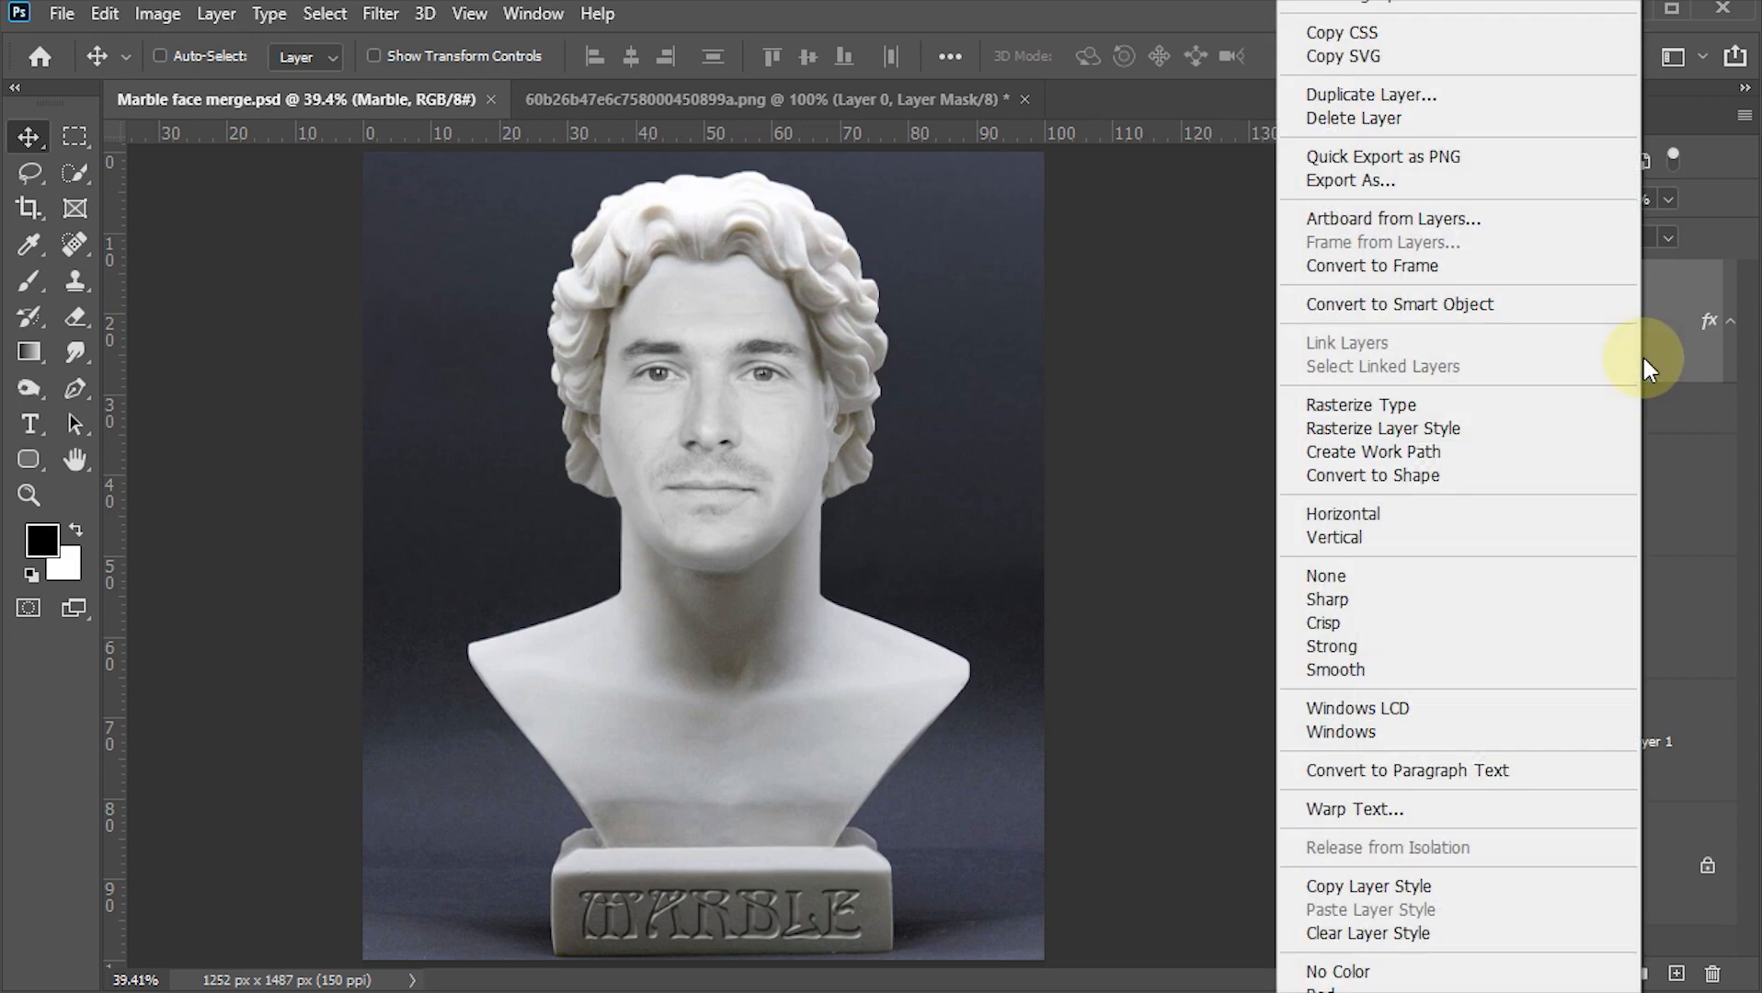
{"action": "left_click", "coordinate": [1428, 299]}
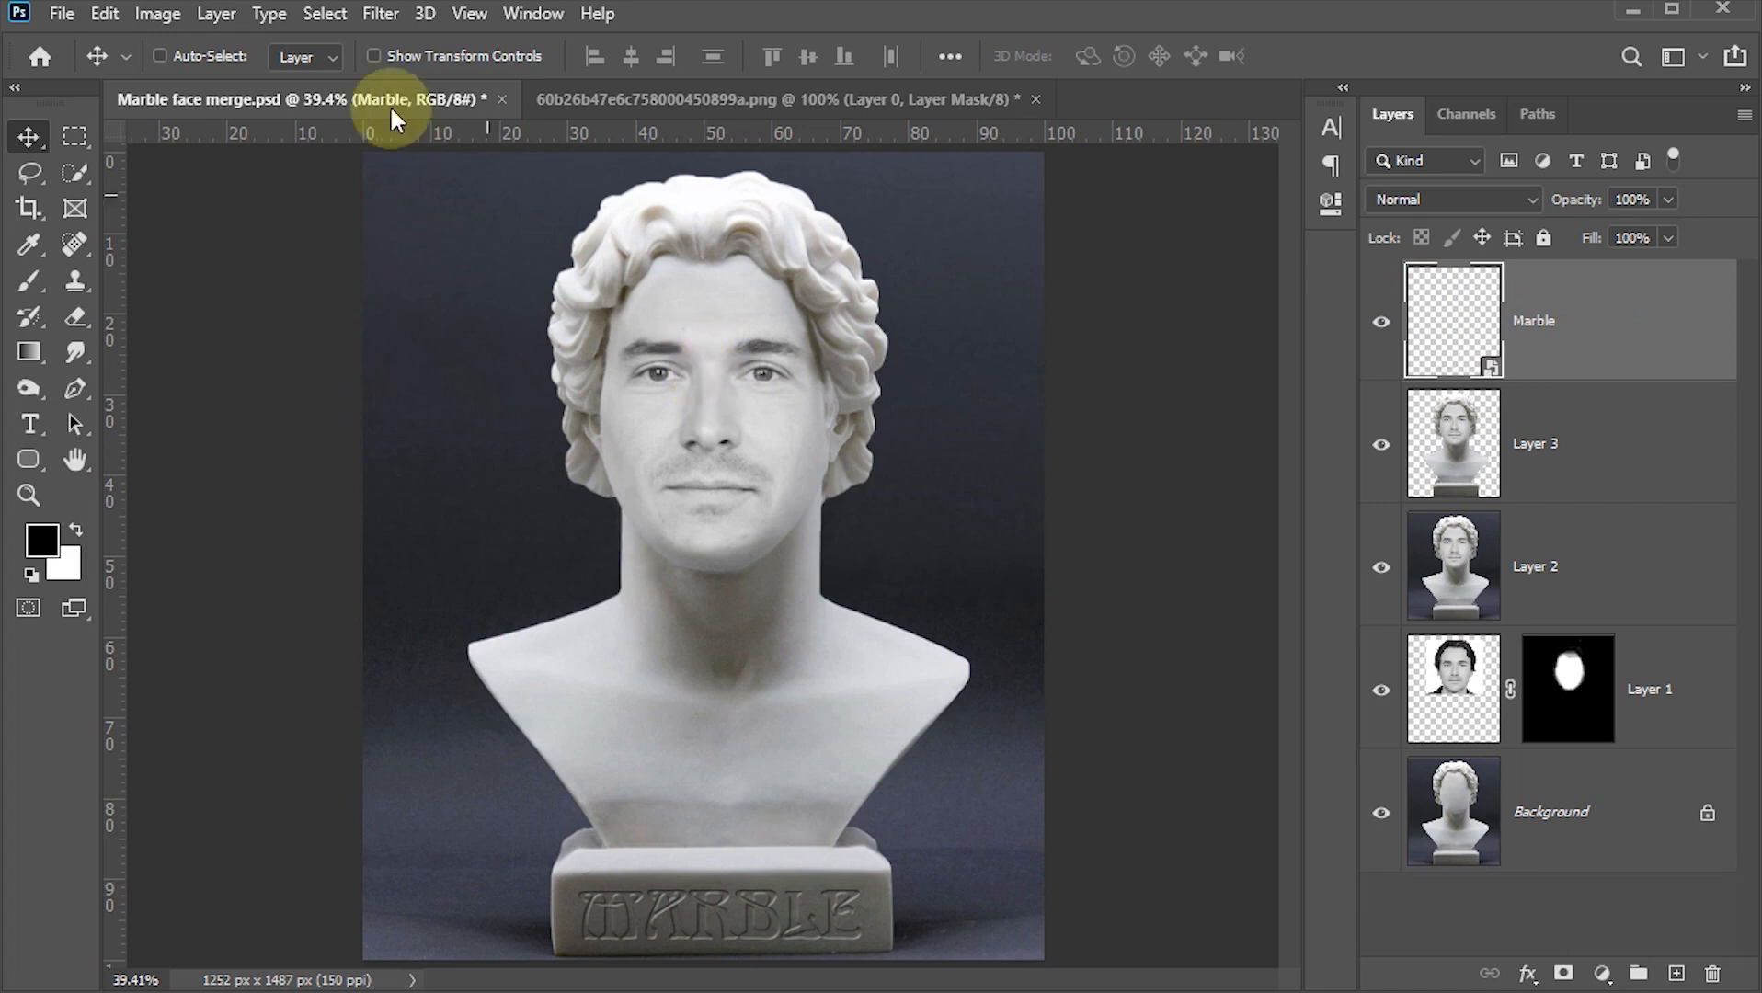
{"action": "left_click", "coordinate": [368, 14]}
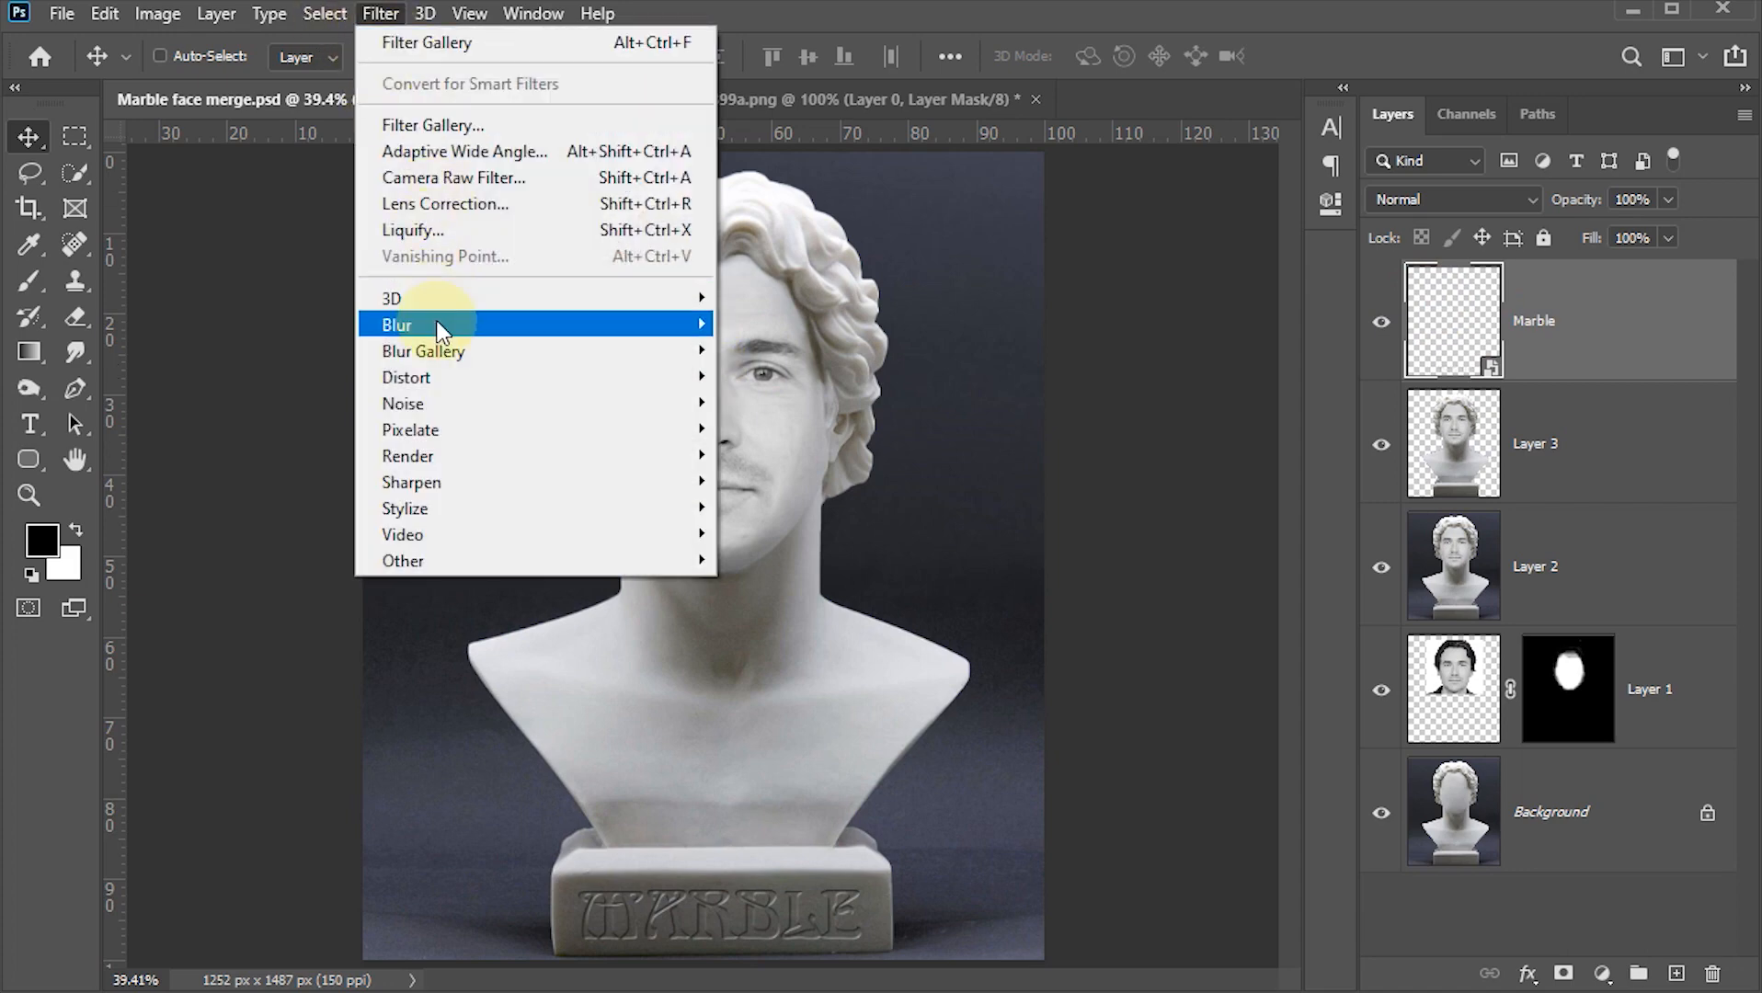
{"action": "mouse_move", "coordinate": [438, 323]}
{"action": "left_click", "coordinate": [777, 428]}
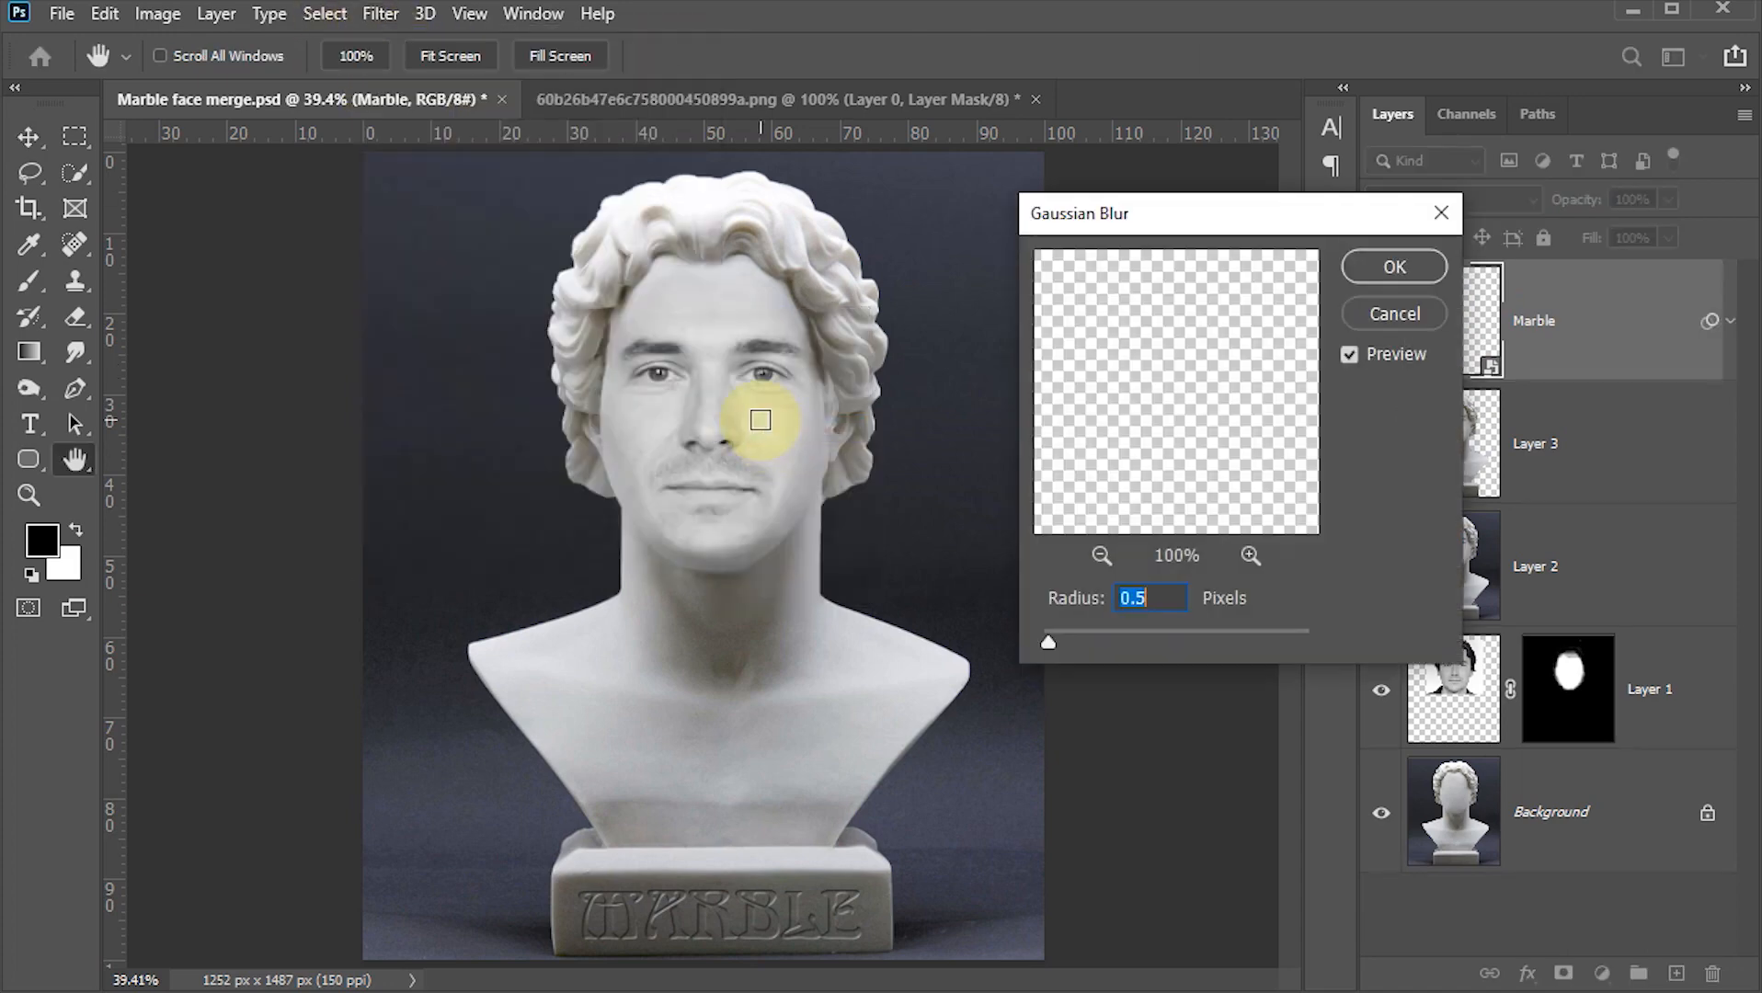
{"action": "left_click", "coordinate": [1161, 601]}
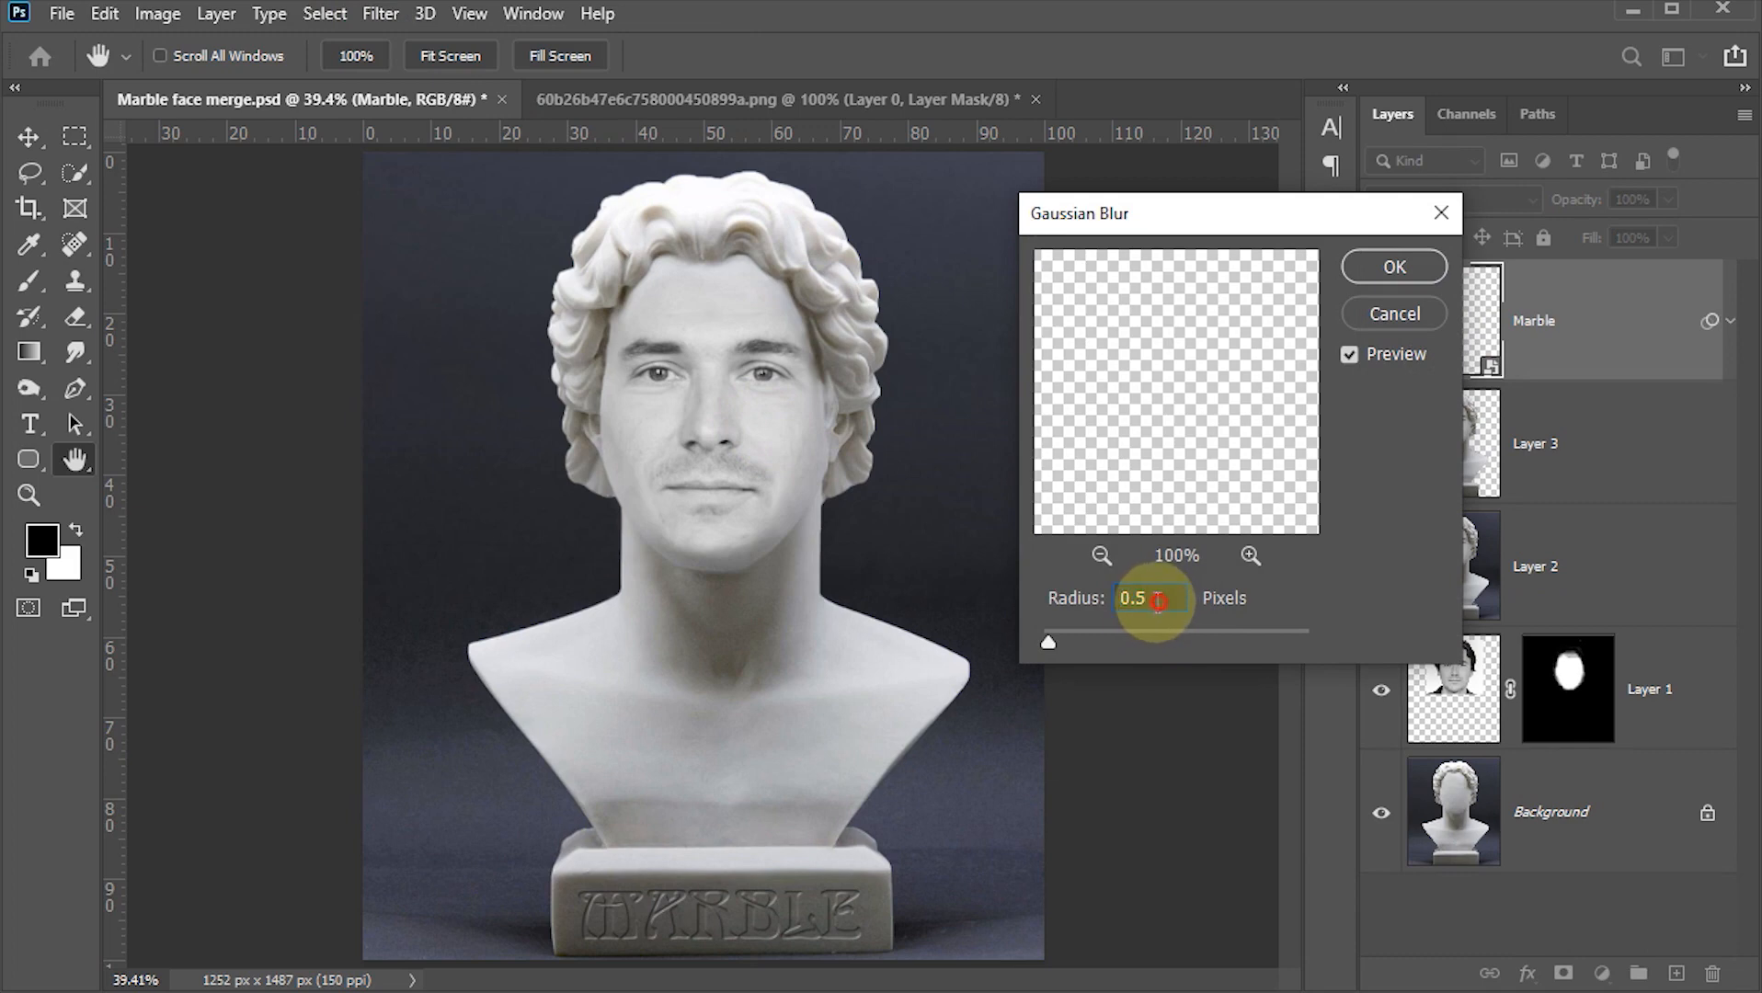
{"action": "left_click", "coordinate": [1388, 268]}
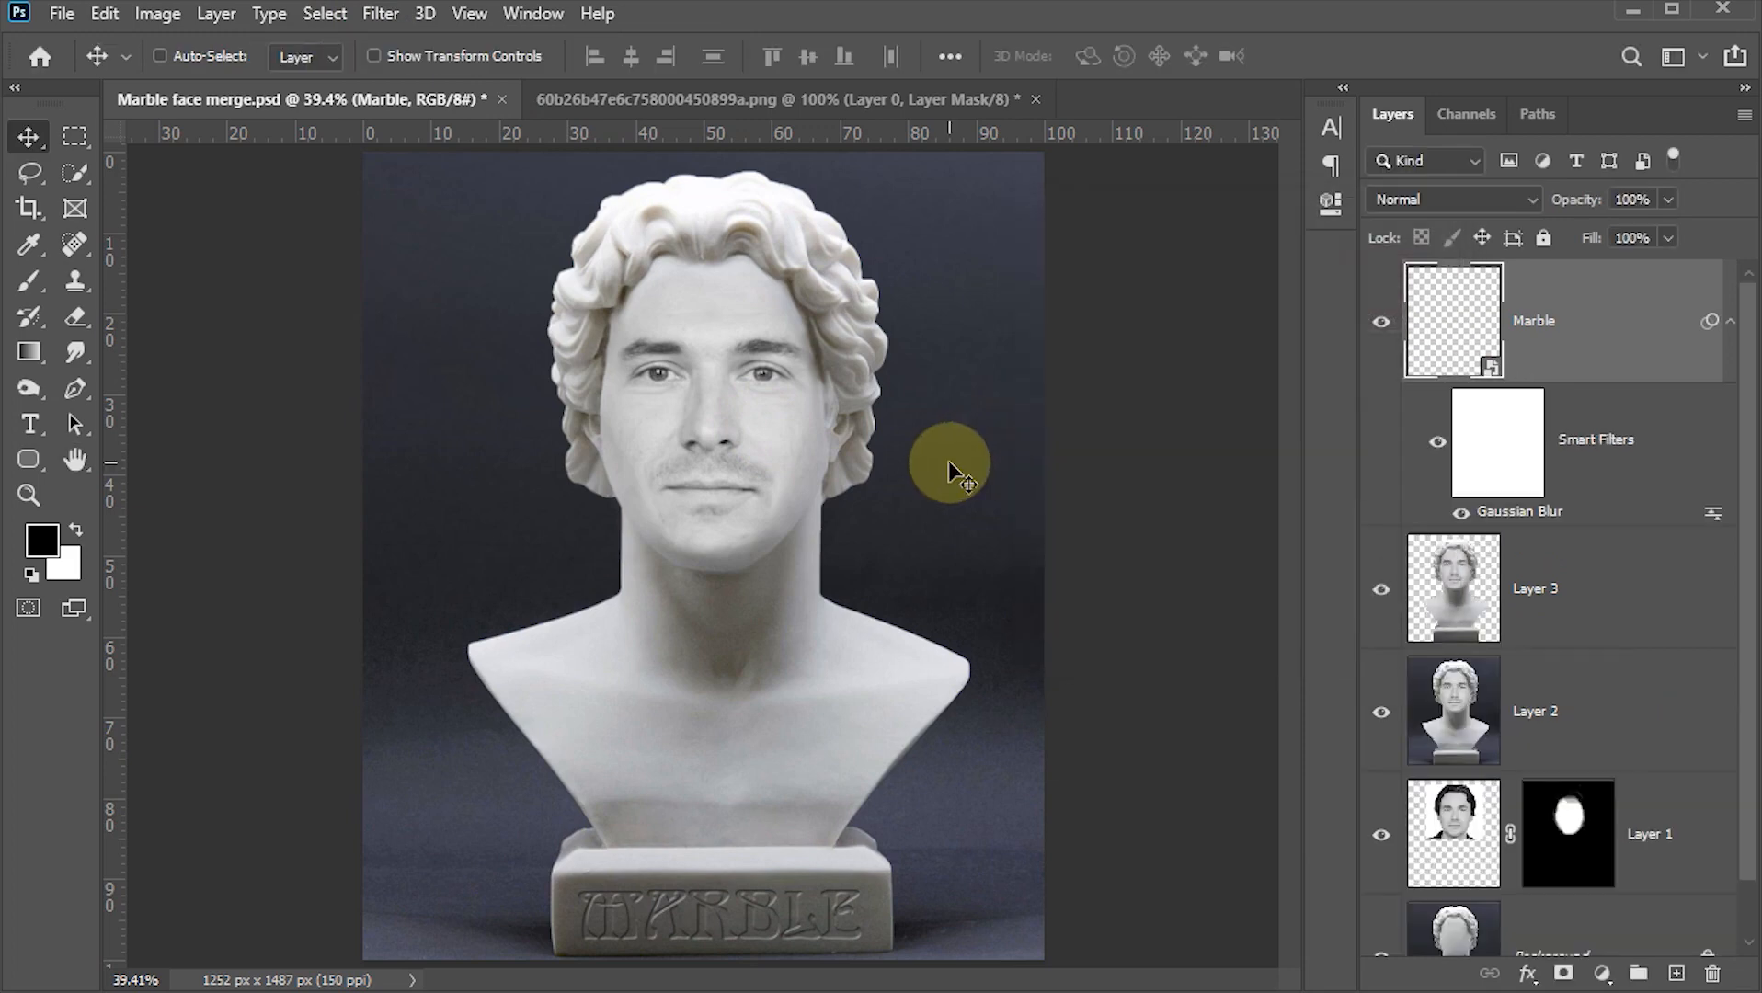
Combine the "Marble" layer and Layer 3 into a single smart object
{"action": "left_click", "coordinate": [1466, 589], "text": "shift"}
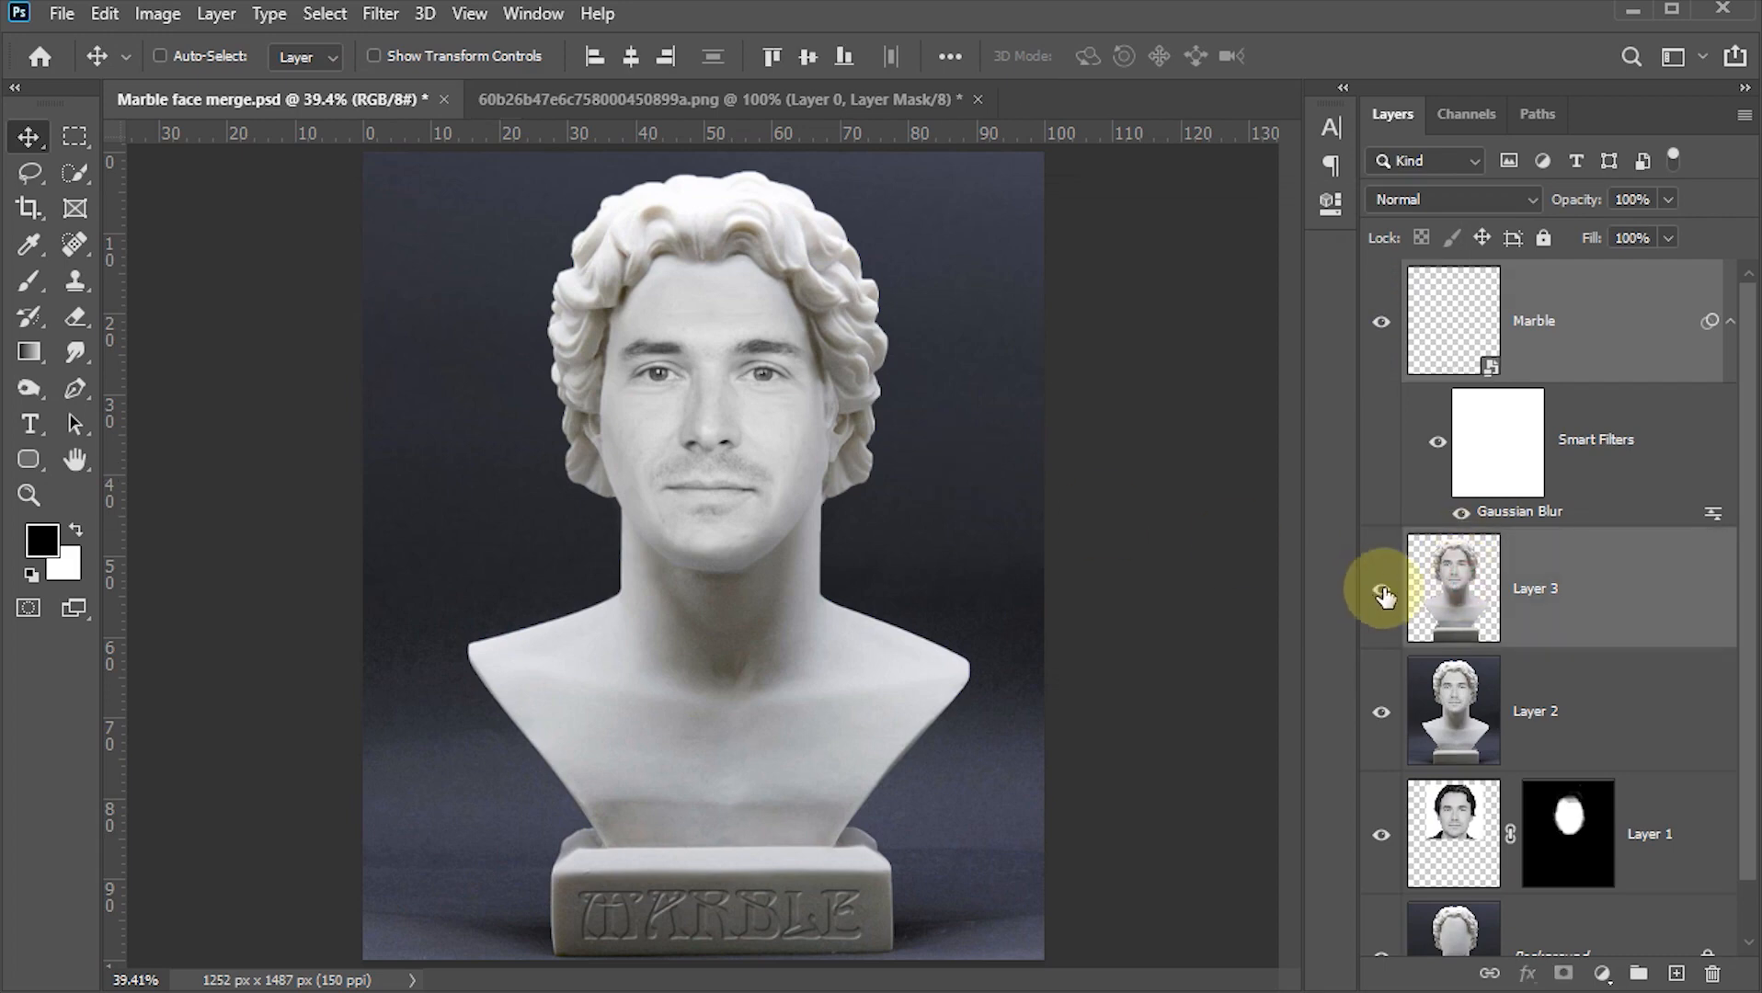
{"action": "right_click", "coordinate": [1637, 593]}
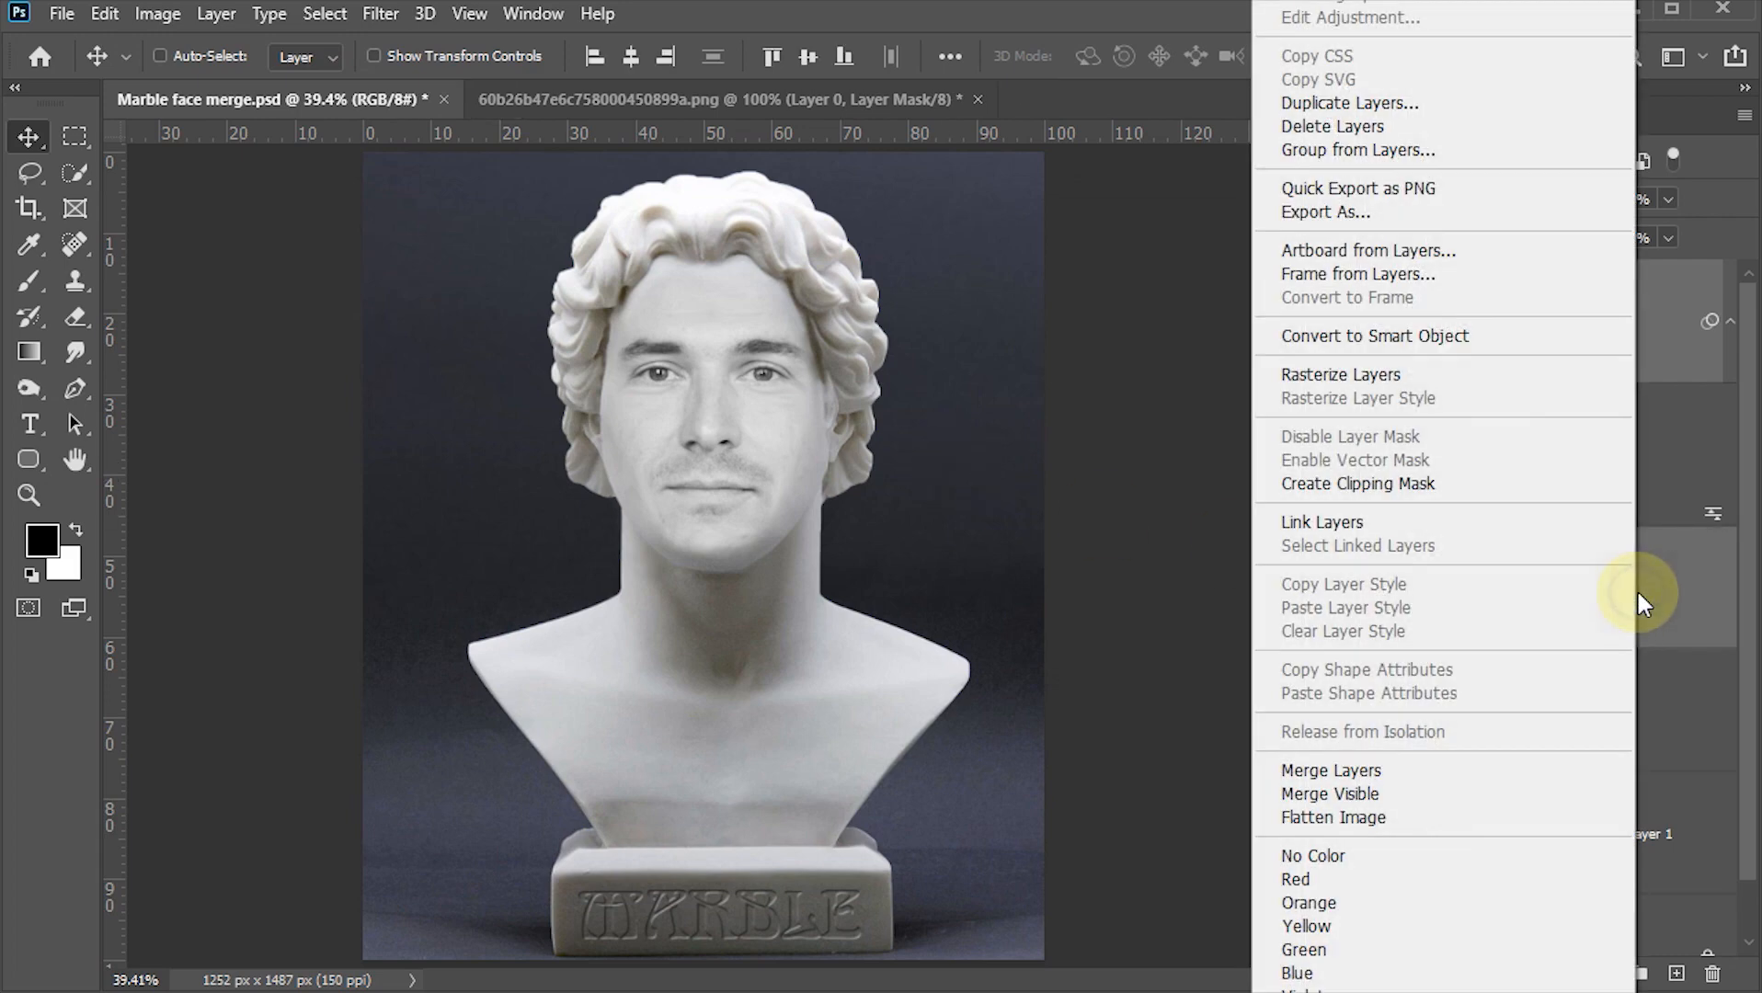
{"action": "left_click", "coordinate": [1370, 336]}
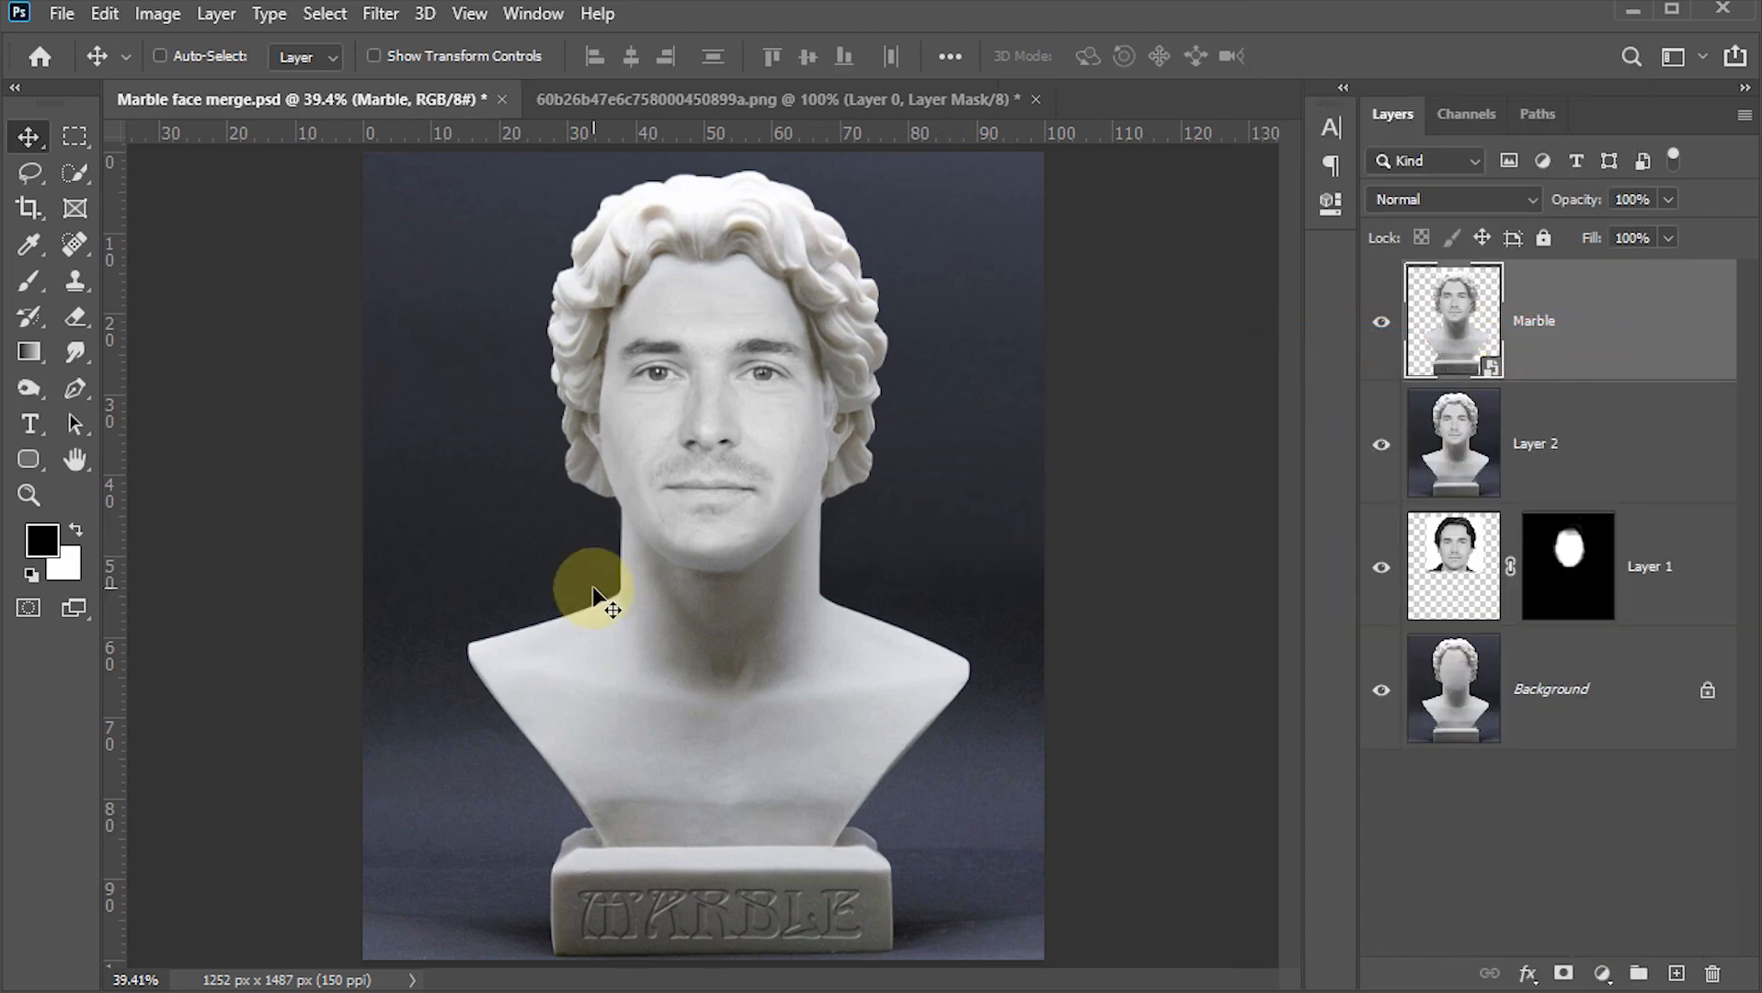
Open the Filter Gallery for the "Marble" smart object and choose the Artistic Plastic Wrap filter
{"action": "left_click", "coordinate": [376, 14]}
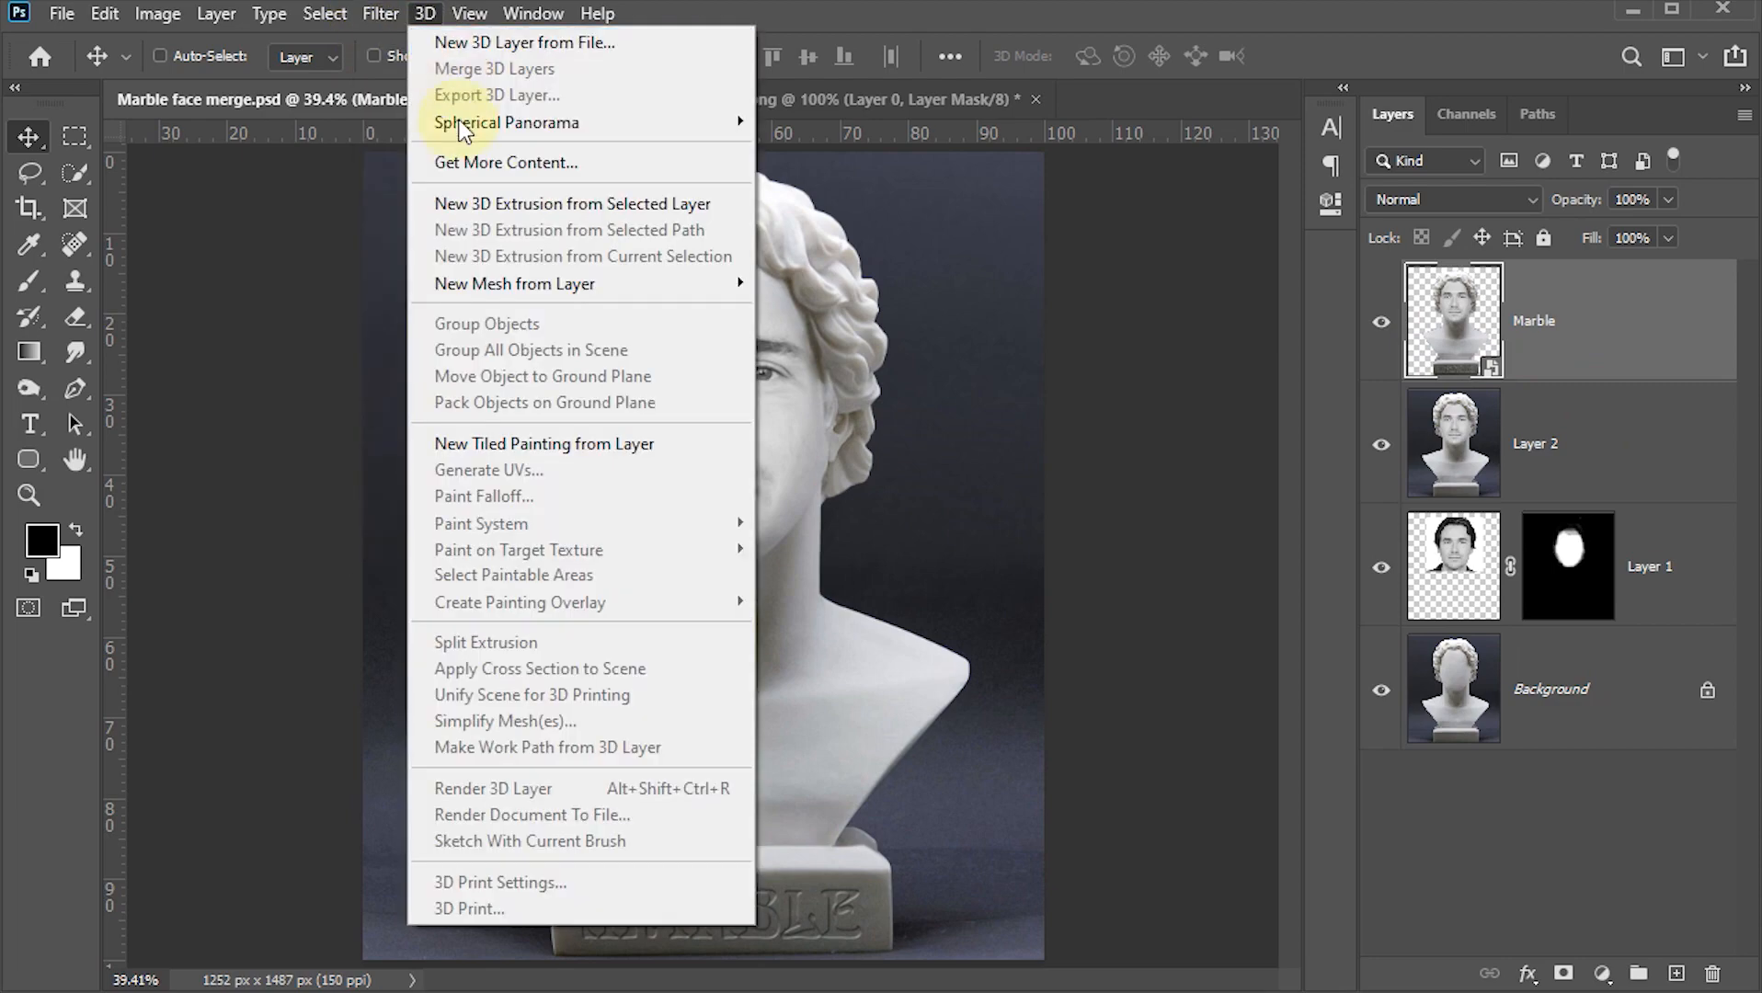
{"action": "left_click", "coordinate": [404, 125]}
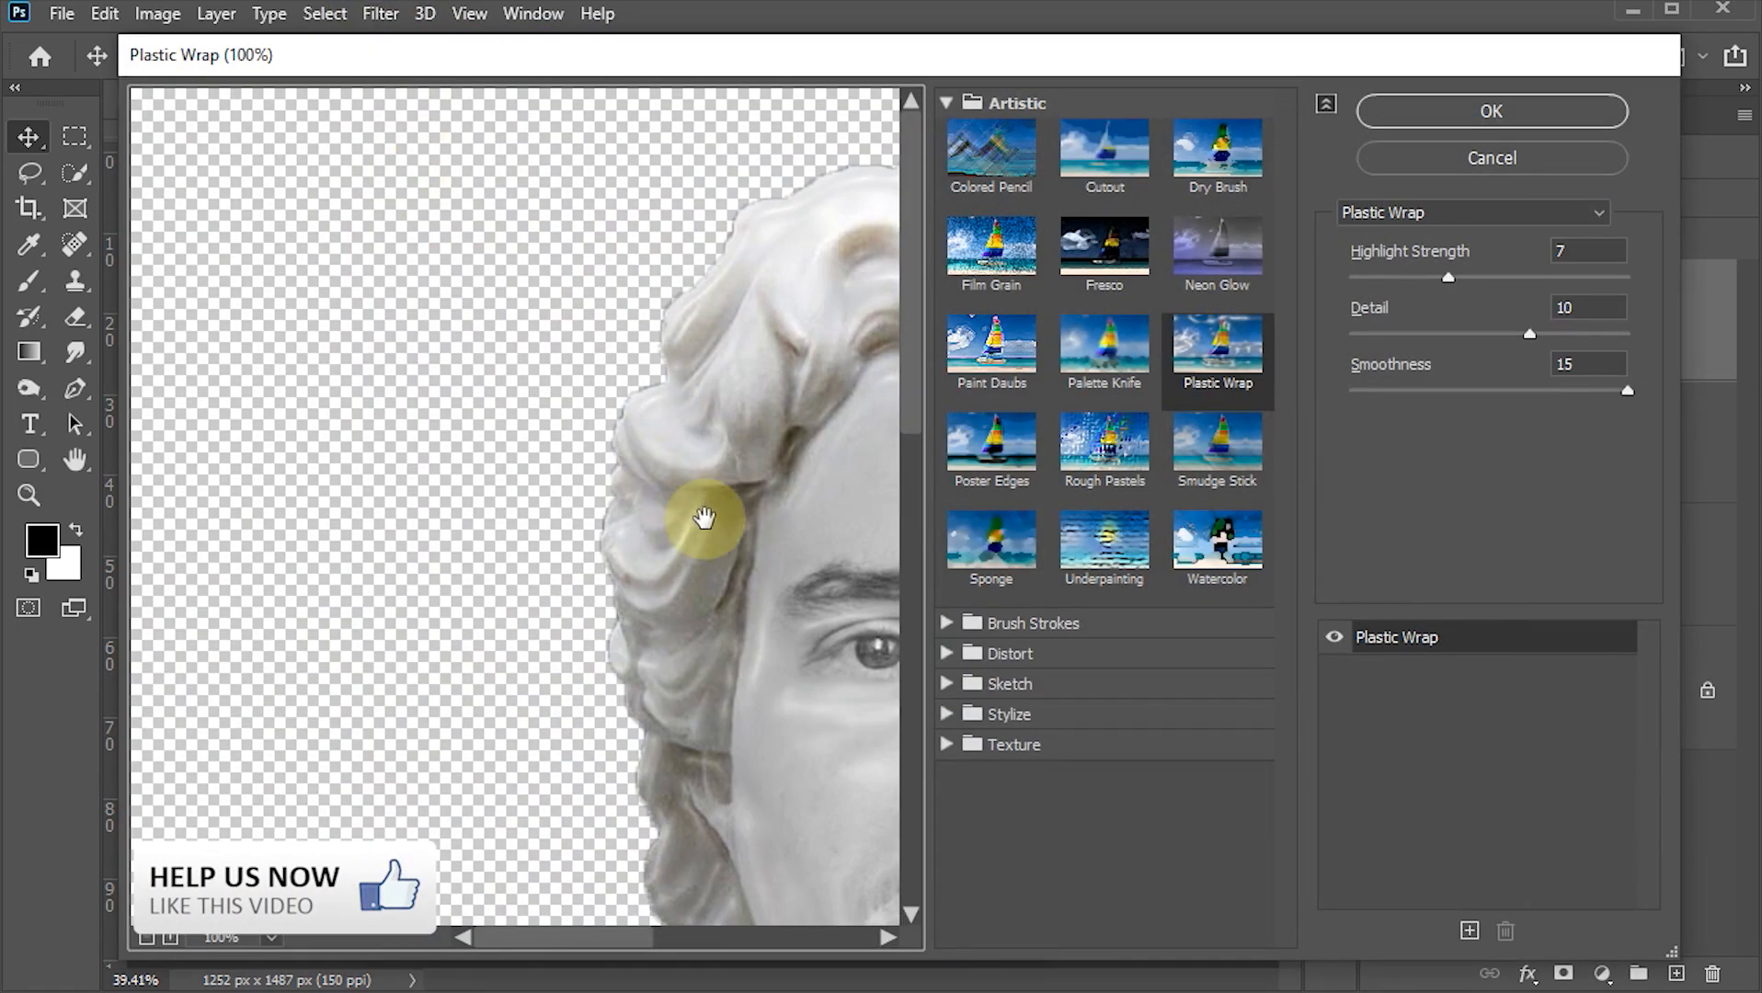
{"action": "left_click_drag", "start_coordinate": [704, 520], "coordinate": [587, 500]}
{"action": "left_click", "coordinate": [947, 104]}
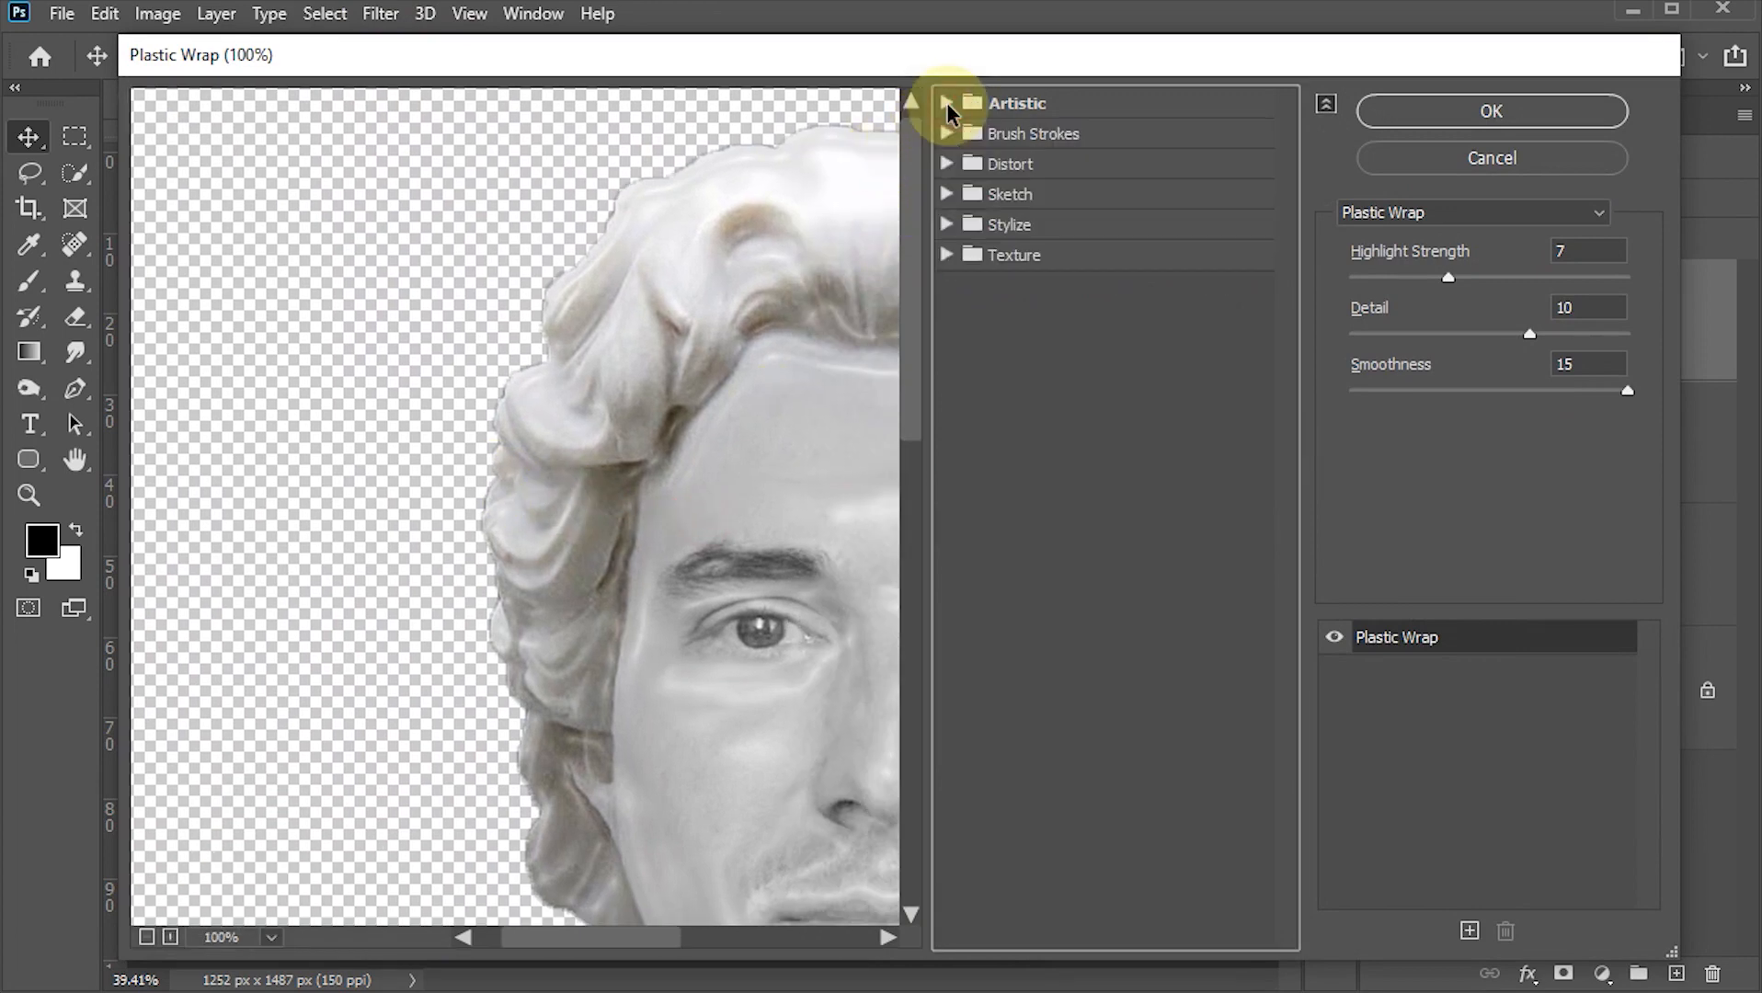
{"action": "left_click", "coordinate": [947, 104]}
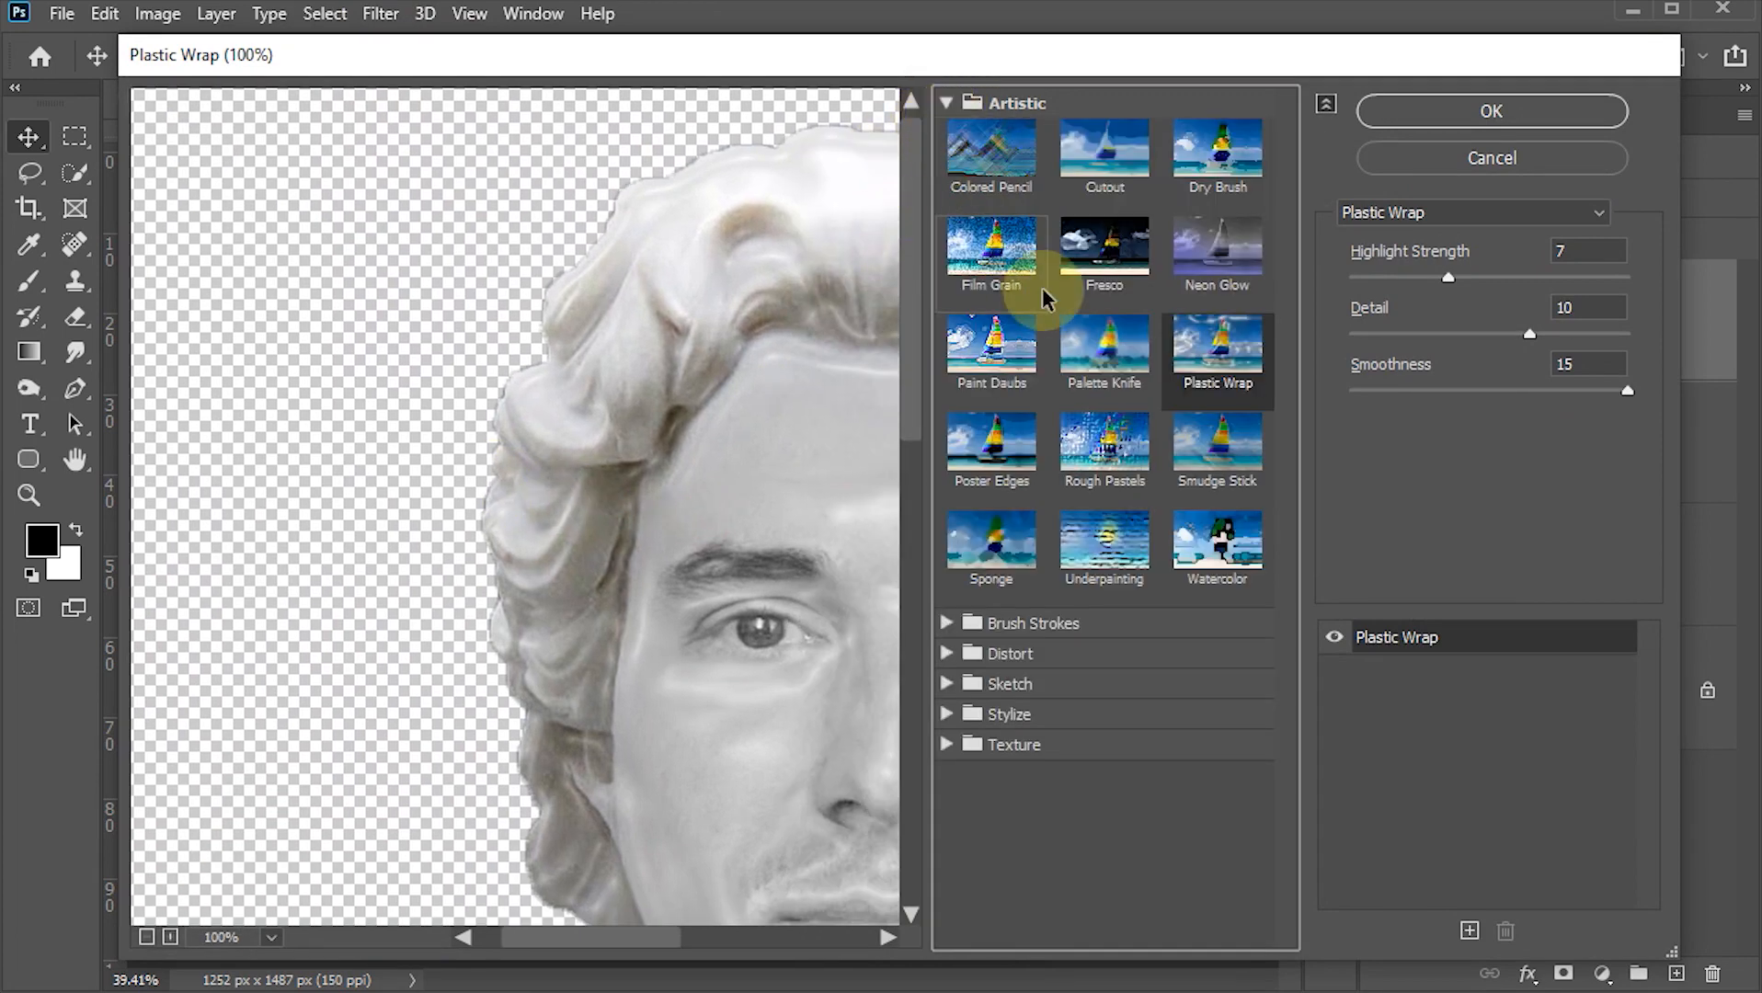
{"action": "left_click", "coordinate": [1226, 361]}
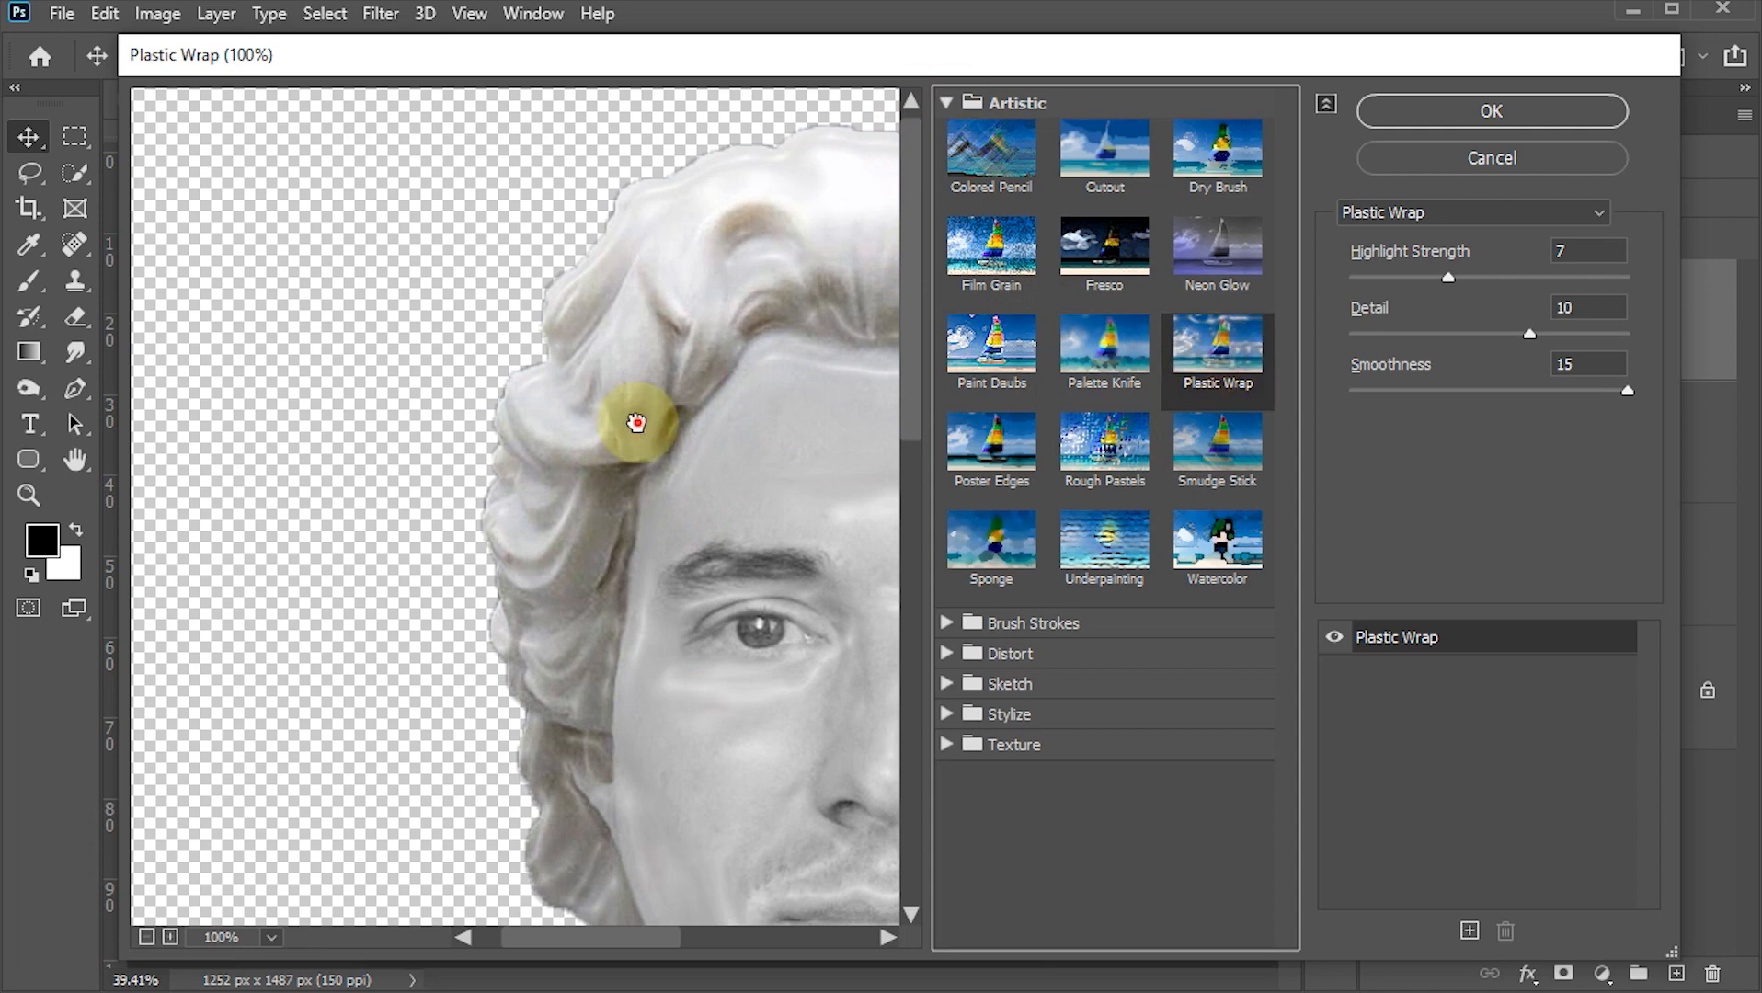
Set Plastic Wrap to highlight strength 6, detail 10 and smoothness 15, and apply it as a smart filter
{"action": "left_click_drag", "start_coordinate": [629, 413], "coordinate": [381, 295]}
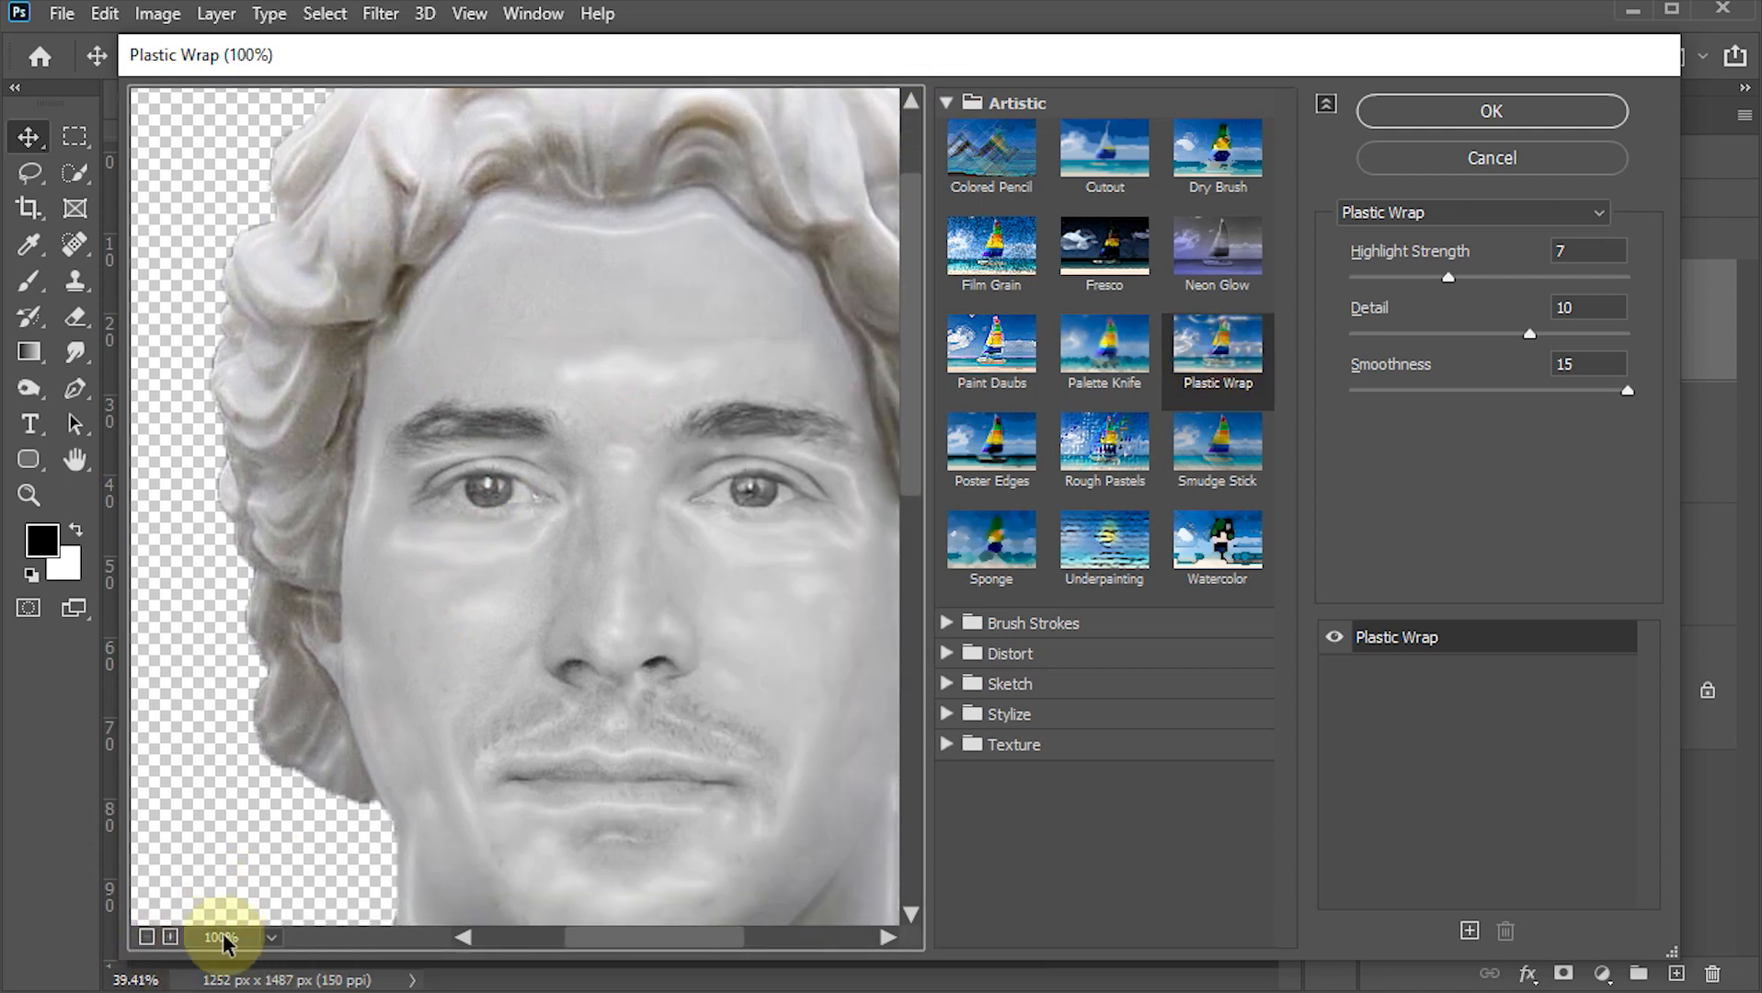
{"action": "left_click", "coordinate": [146, 937]}
{"action": "left_click_drag", "start_coordinate": [524, 731], "coordinate": [503, 637]}
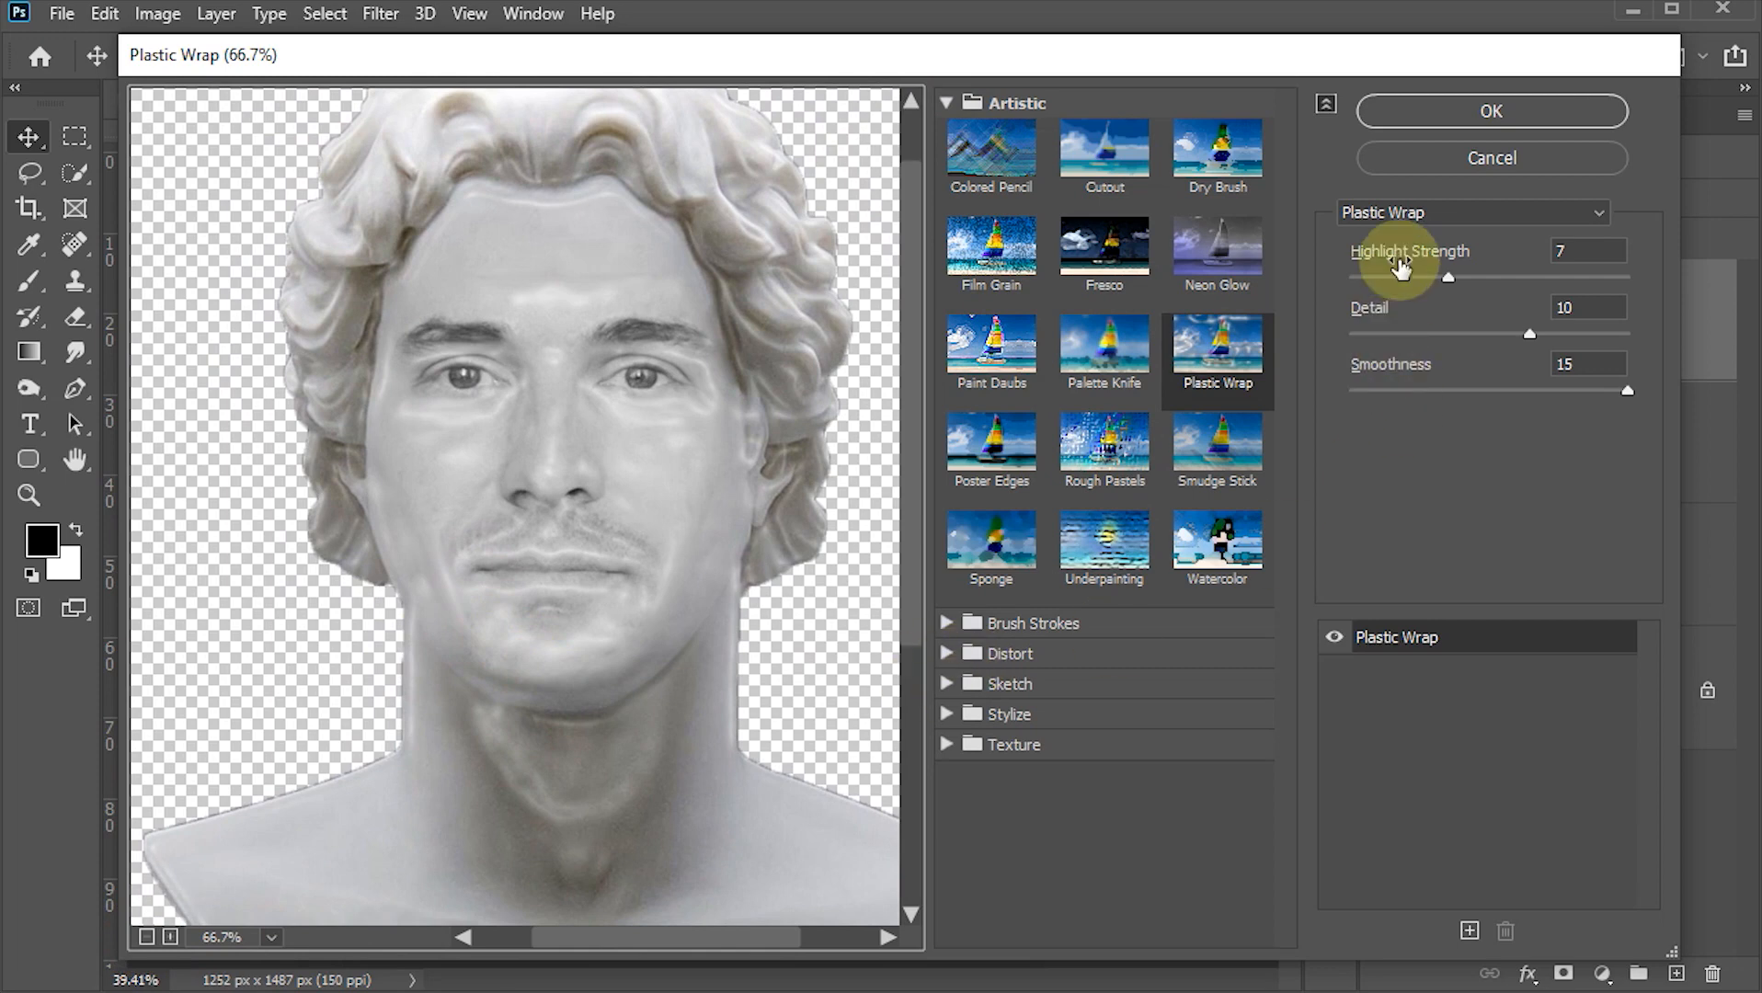
{"action": "left_click", "coordinate": [1566, 251]}
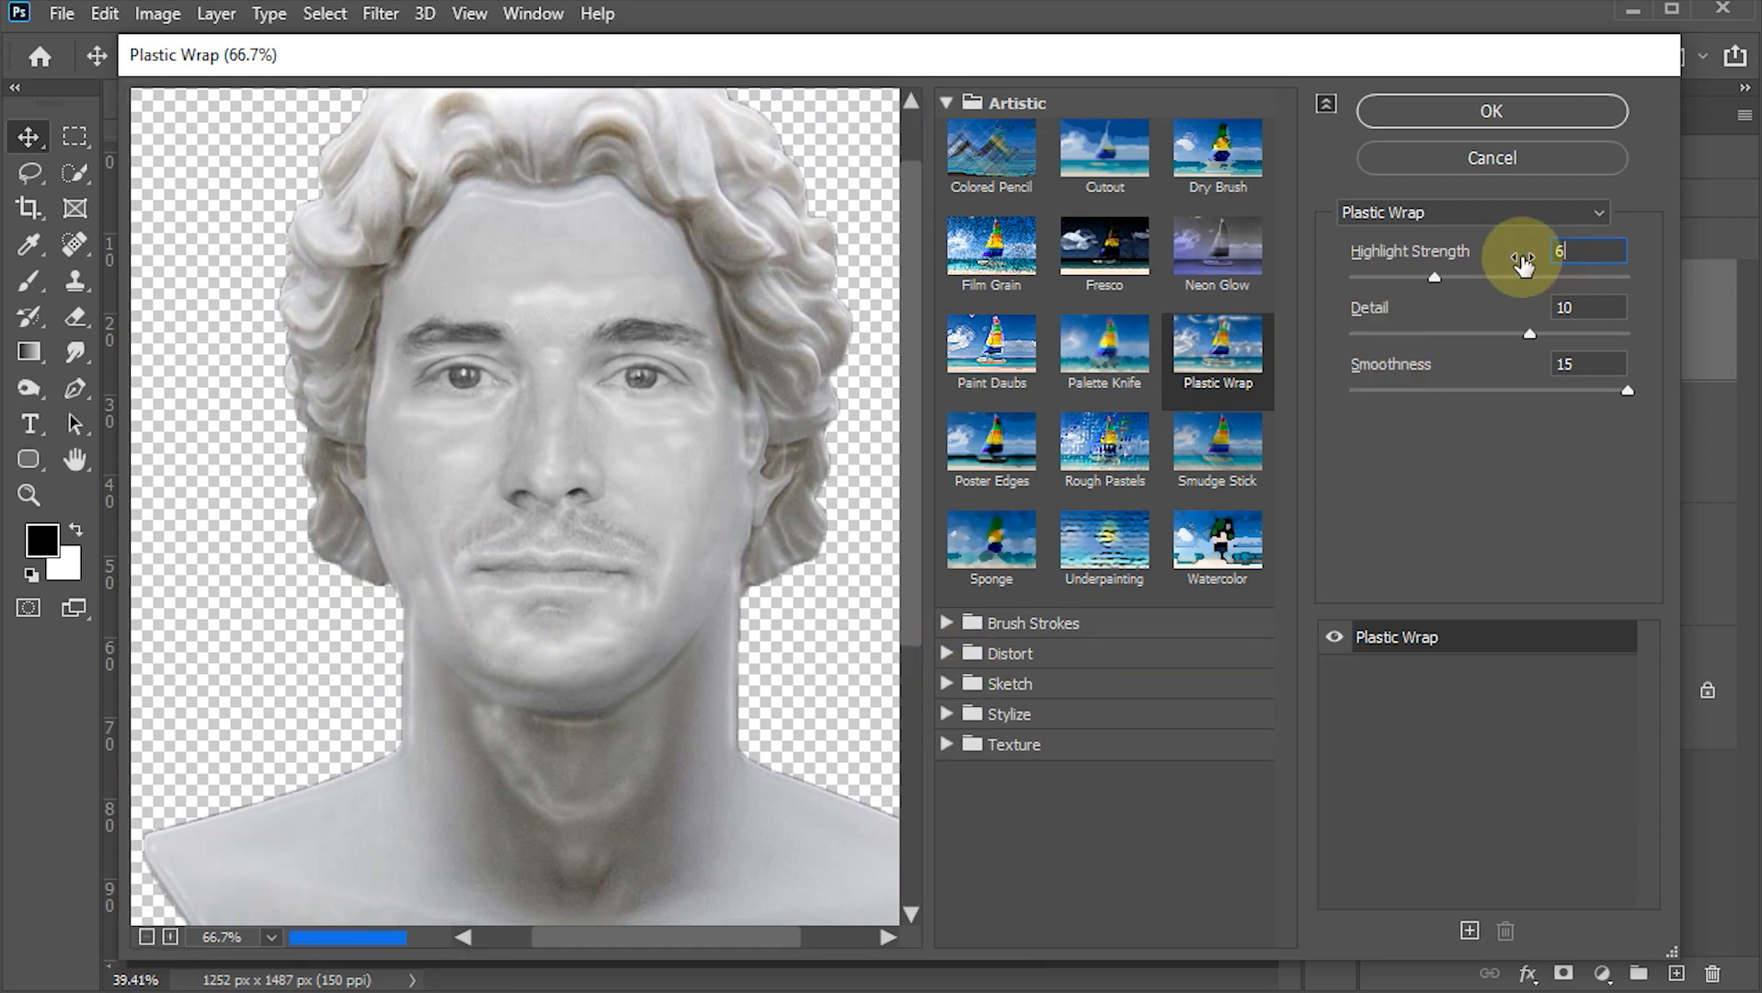
{"action": "left_click", "coordinate": [1582, 309]}
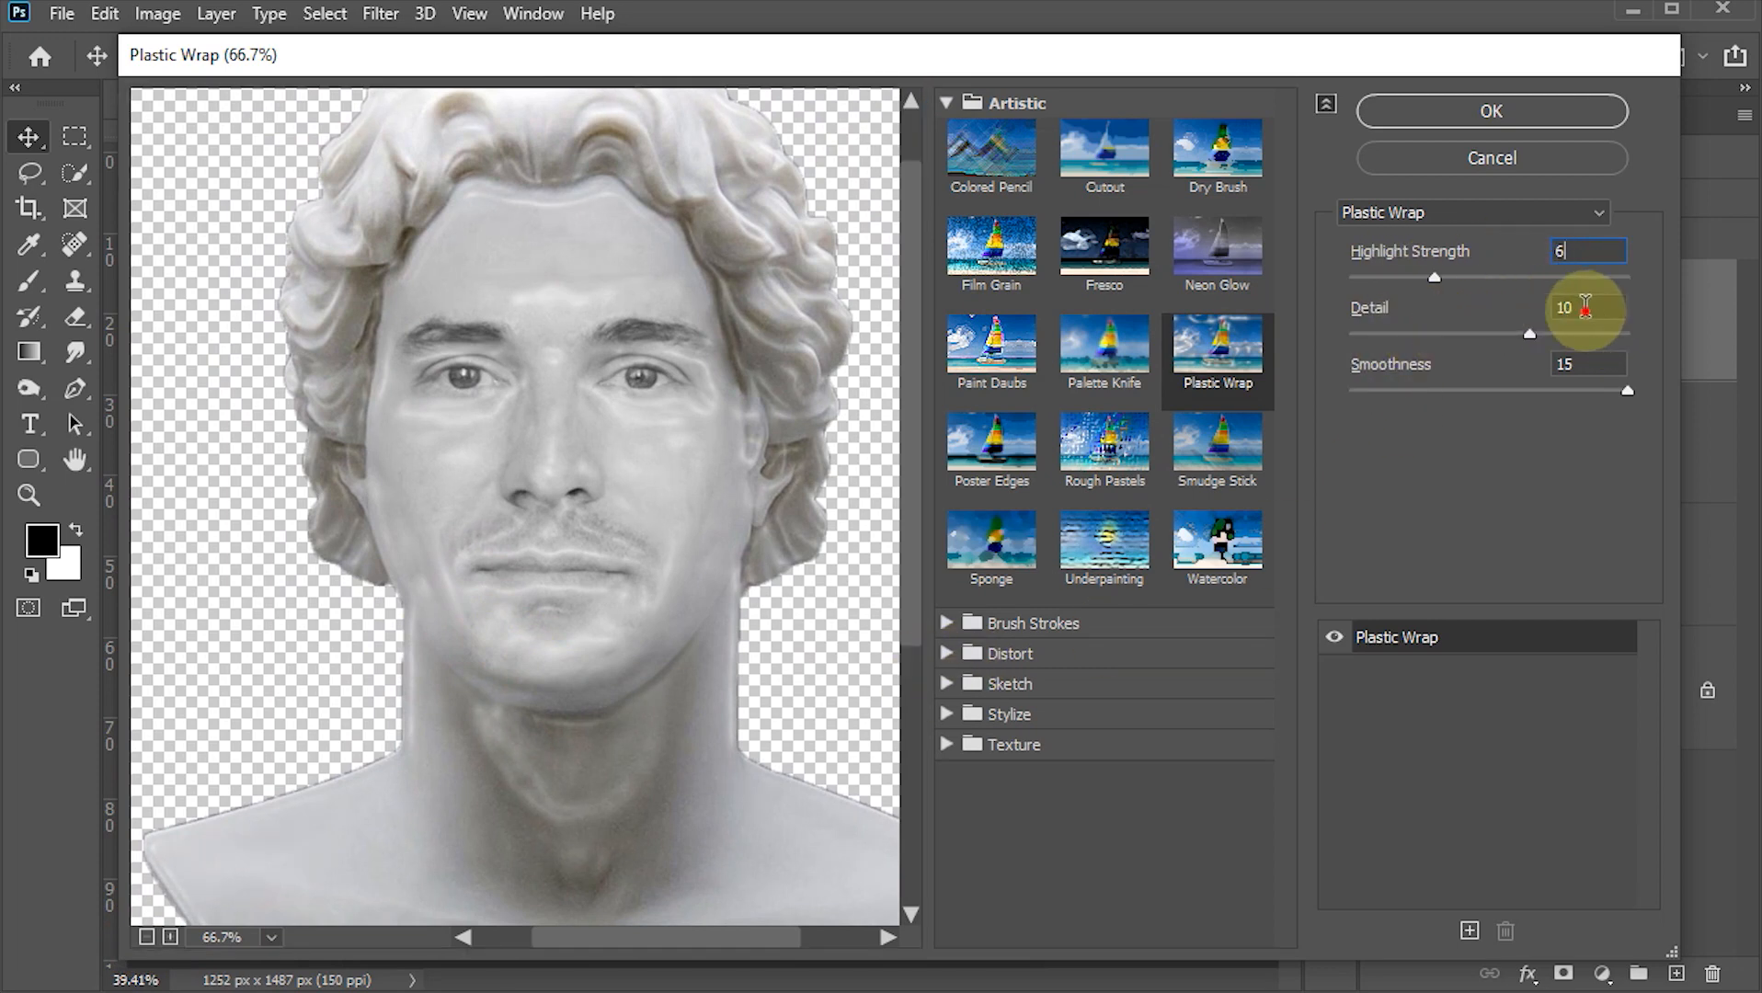
{"action": "key", "text": "Right"}
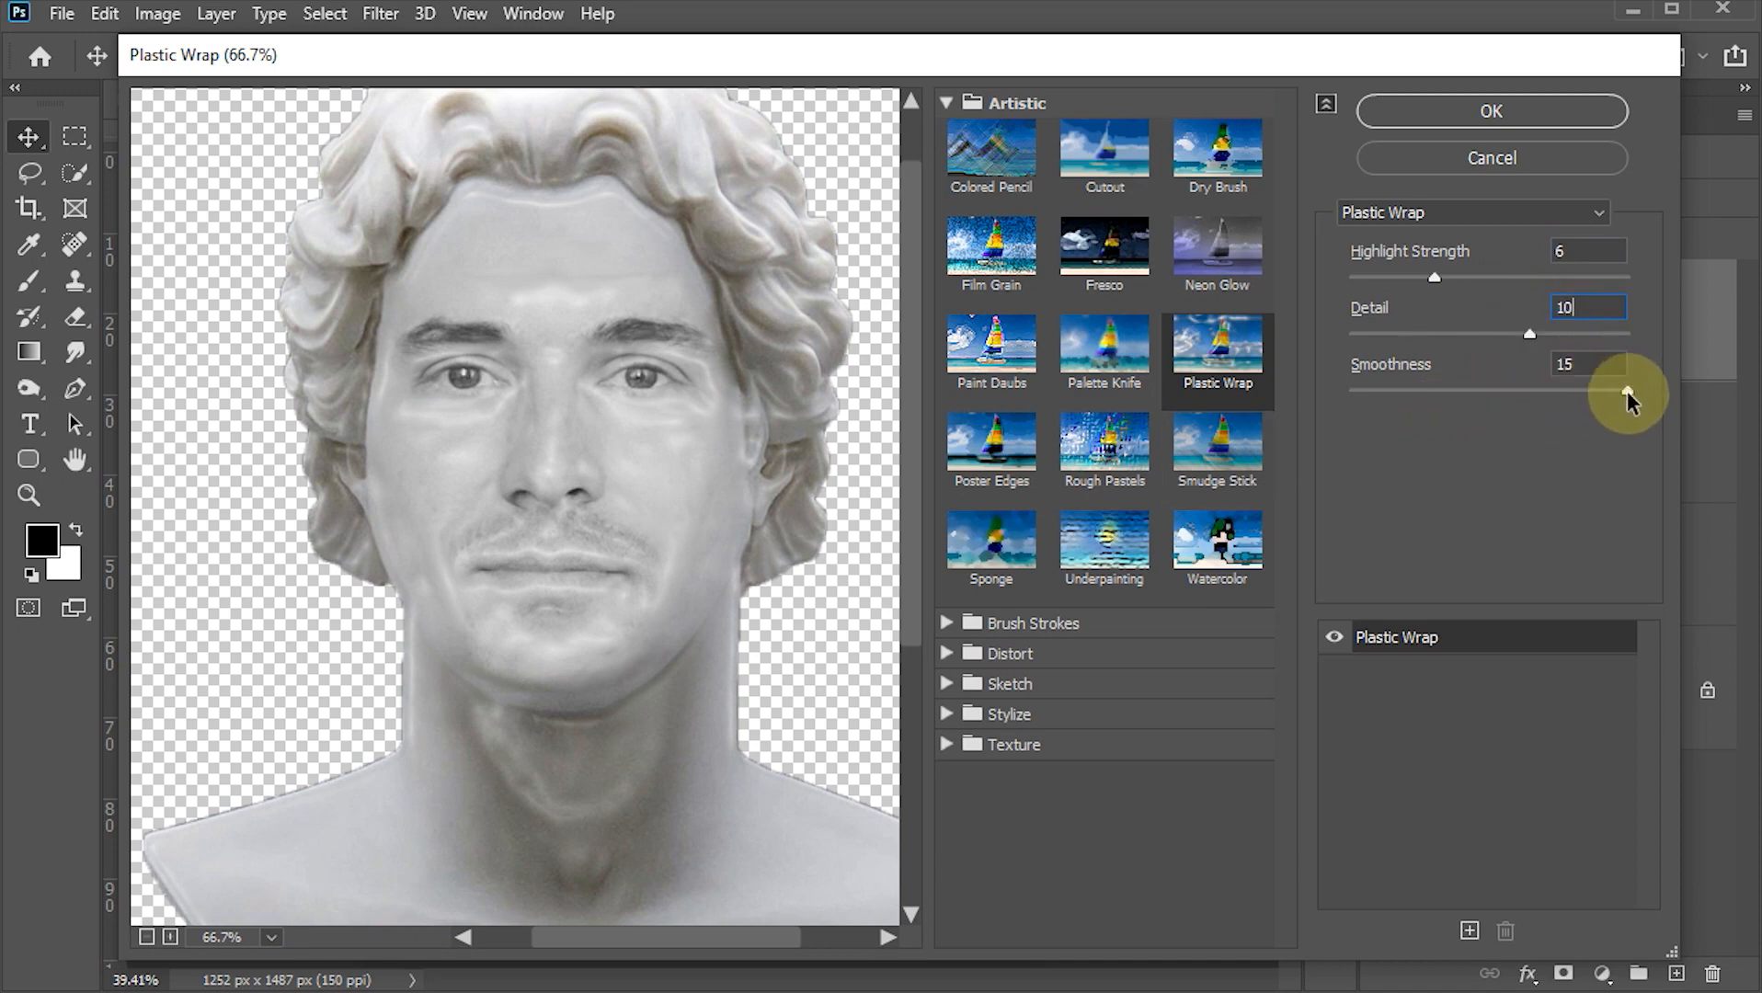
{"action": "mouse_move", "coordinate": [1628, 391]}
{"action": "left_mouse_down"}
{"action": "mouse_move", "coordinate": [1518, 393]}
{"action": "mouse_move", "coordinate": [1641, 401]}
{"action": "left_mouse_up"}
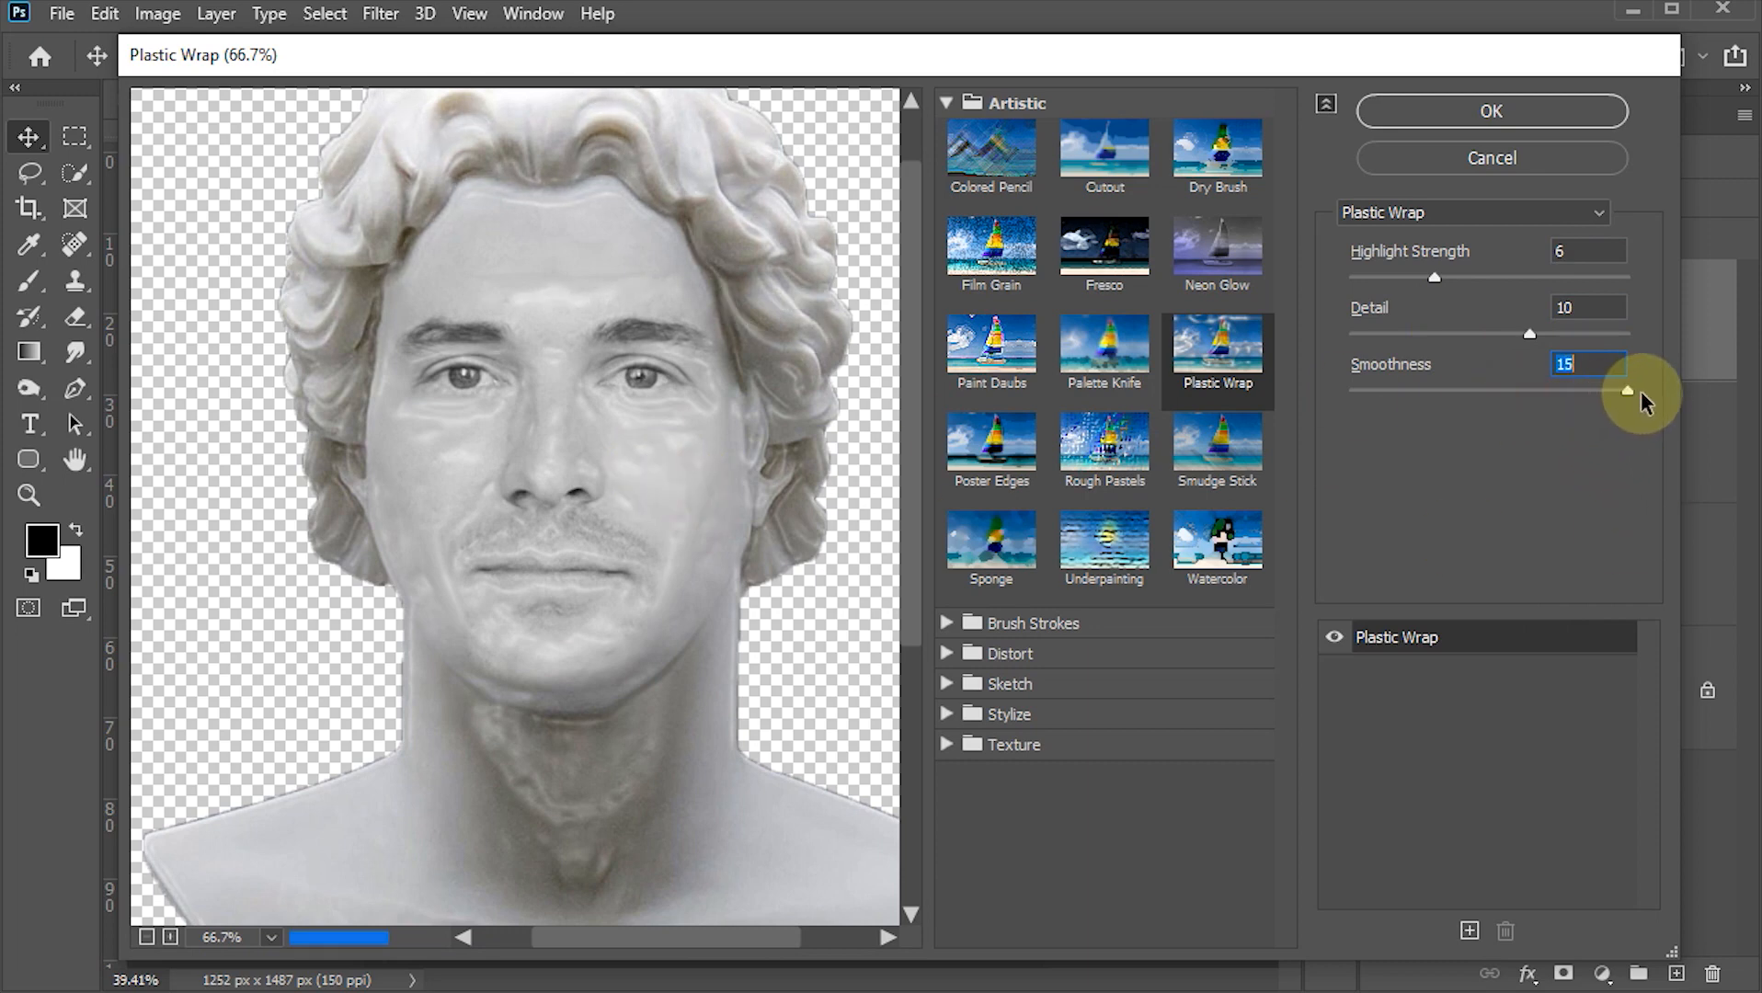
{"action": "left_click", "coordinate": [1497, 112]}
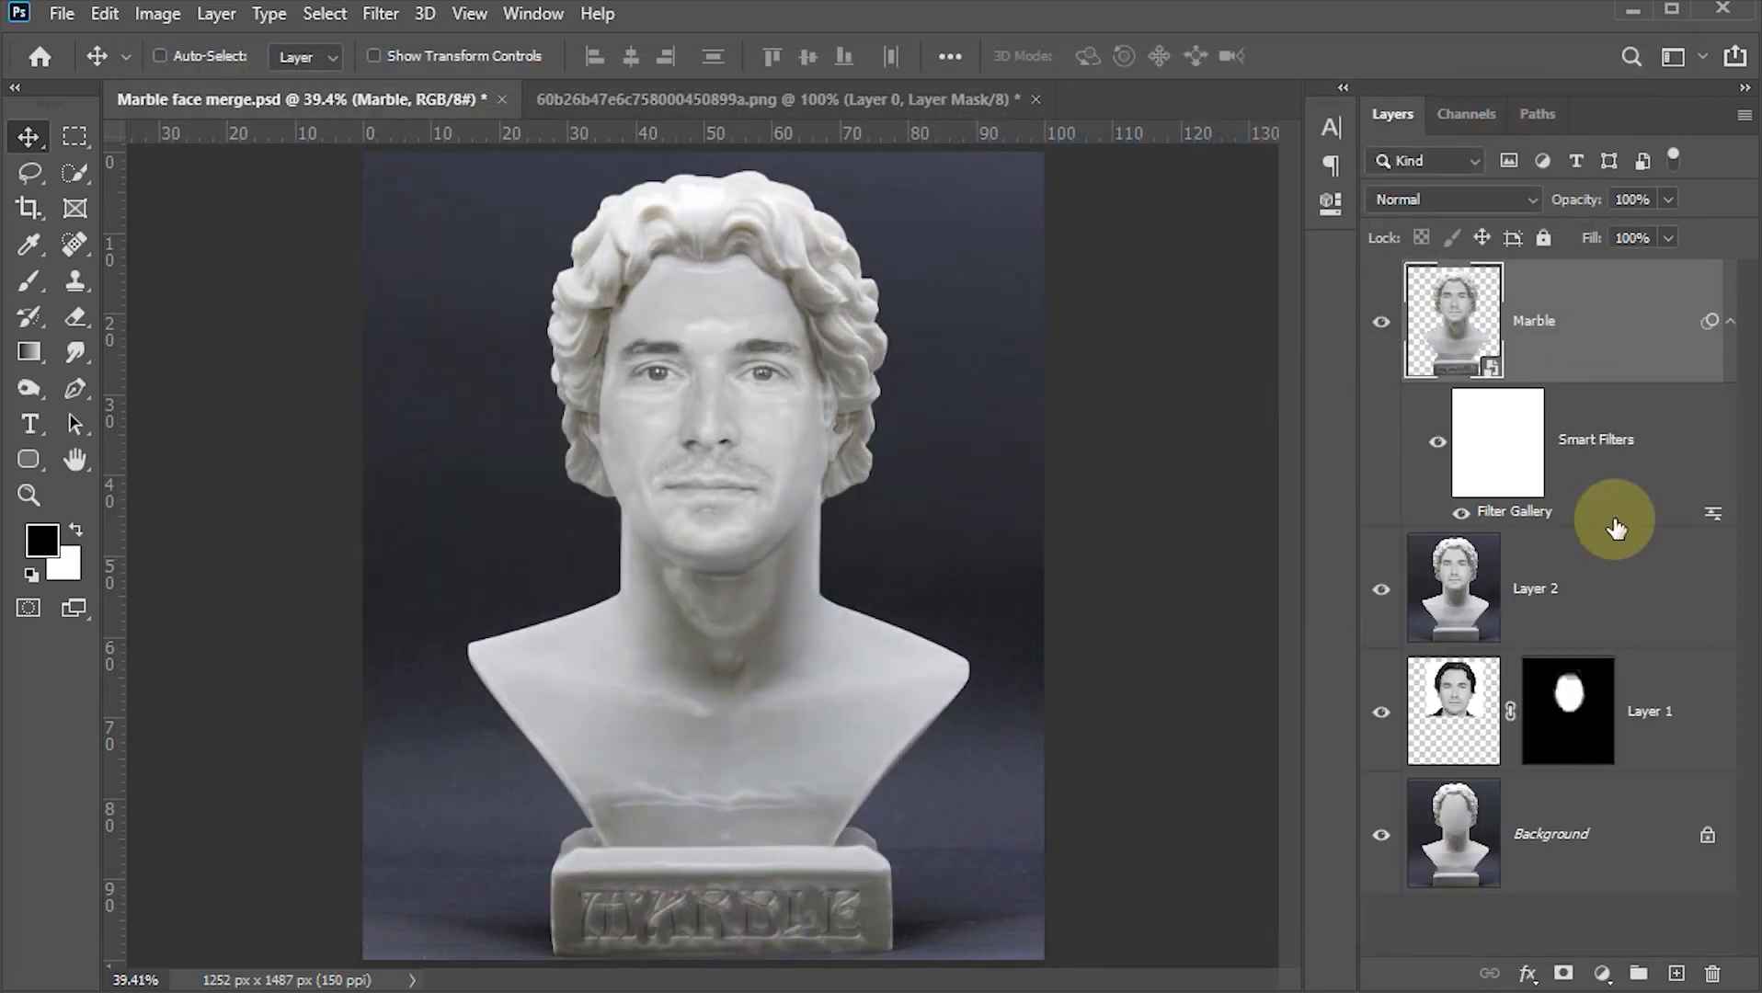
Paint black at 25% brush opacity on the smart filter mask over the base lettering to reduce the Plastic Wrap effect there
{"action": "left_click", "coordinate": [1515, 454]}
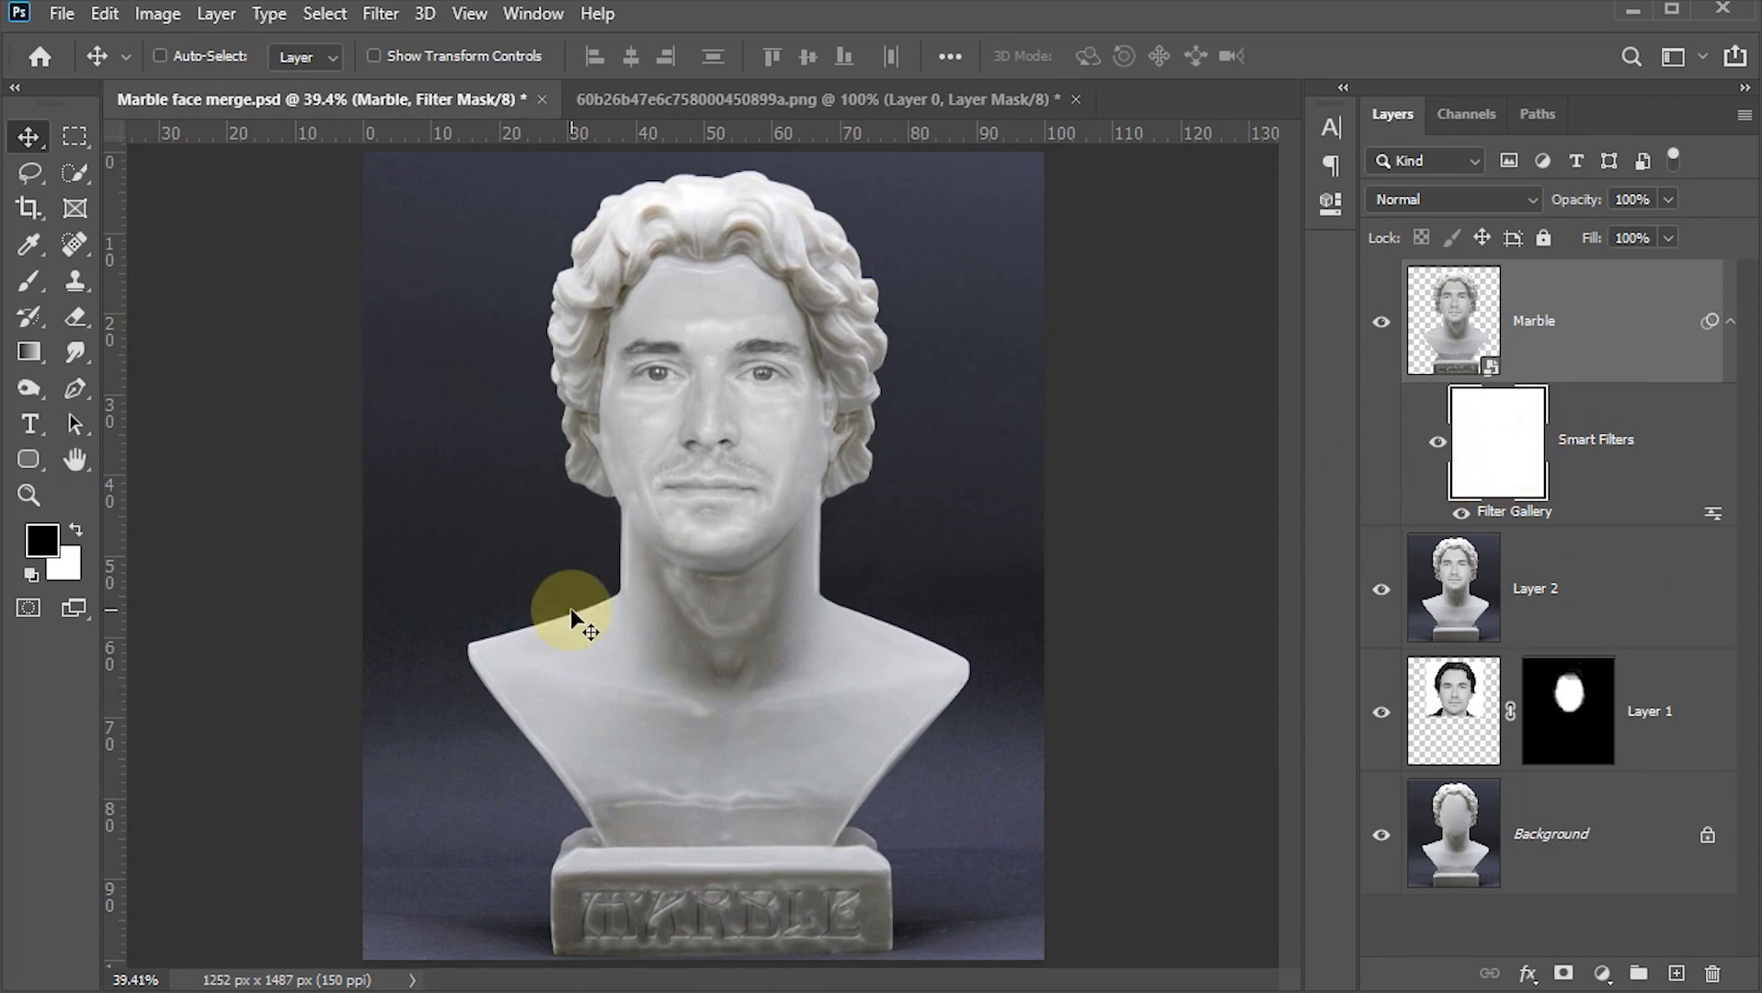
{"action": "key", "text": "b"}
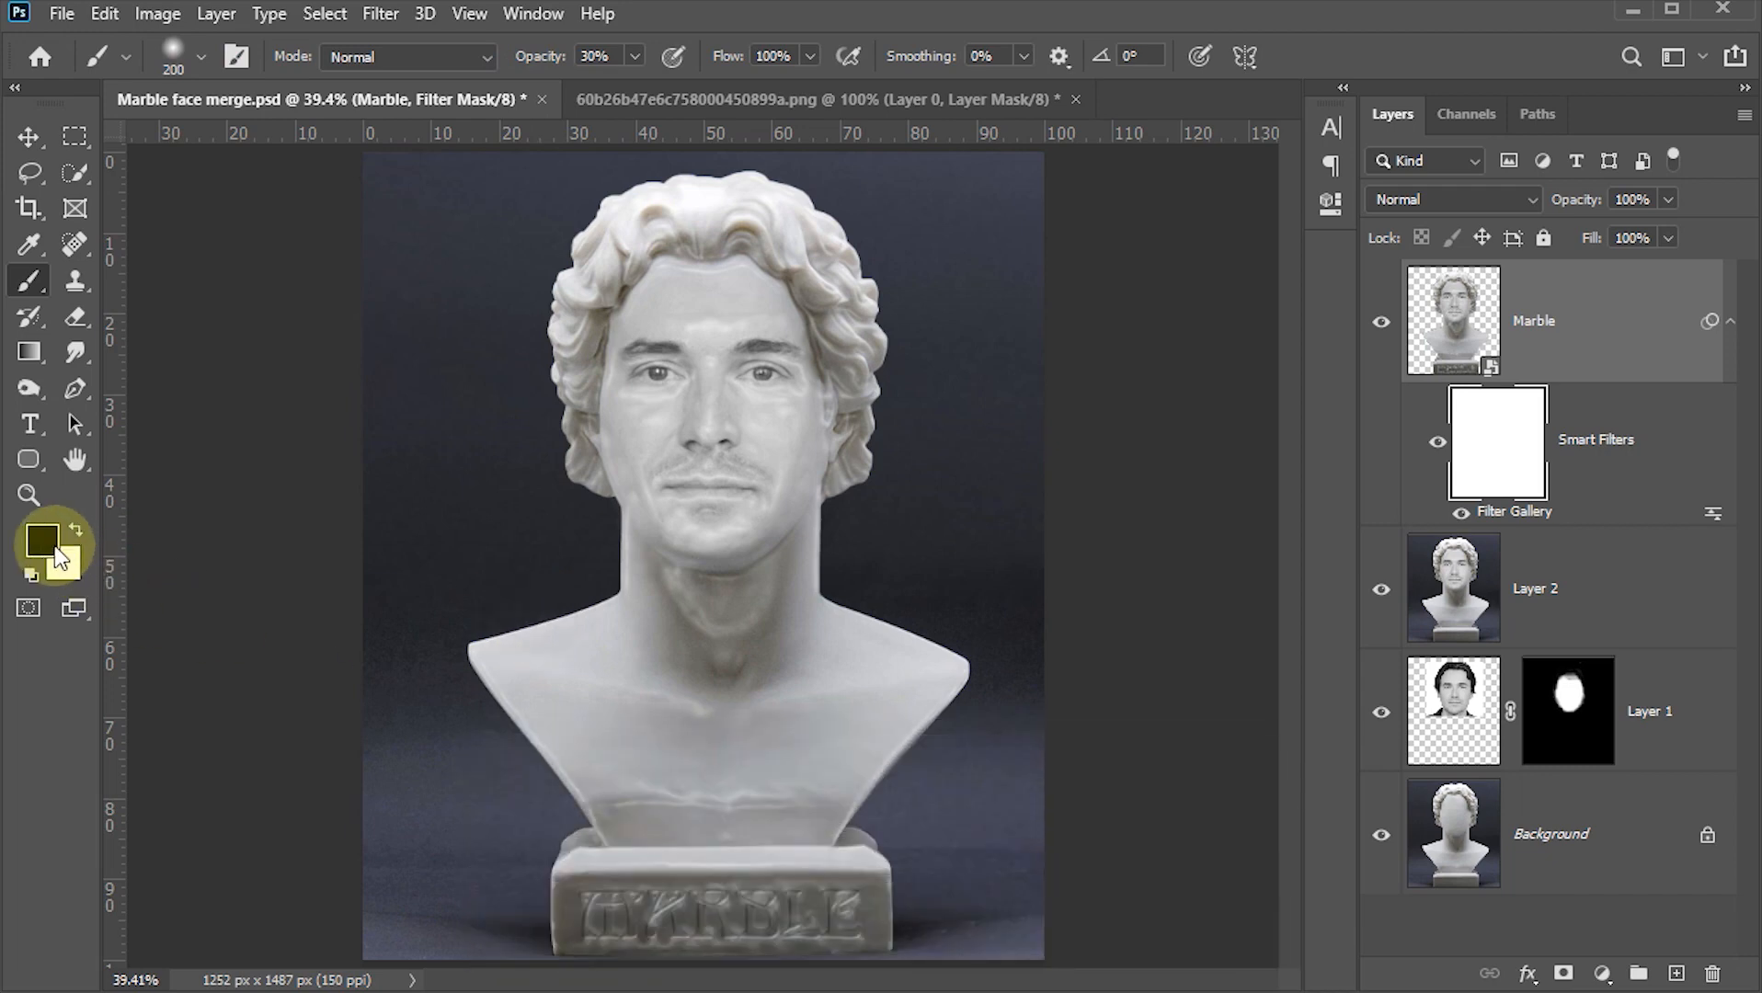
{"action": "left_click", "coordinate": [596, 56]}
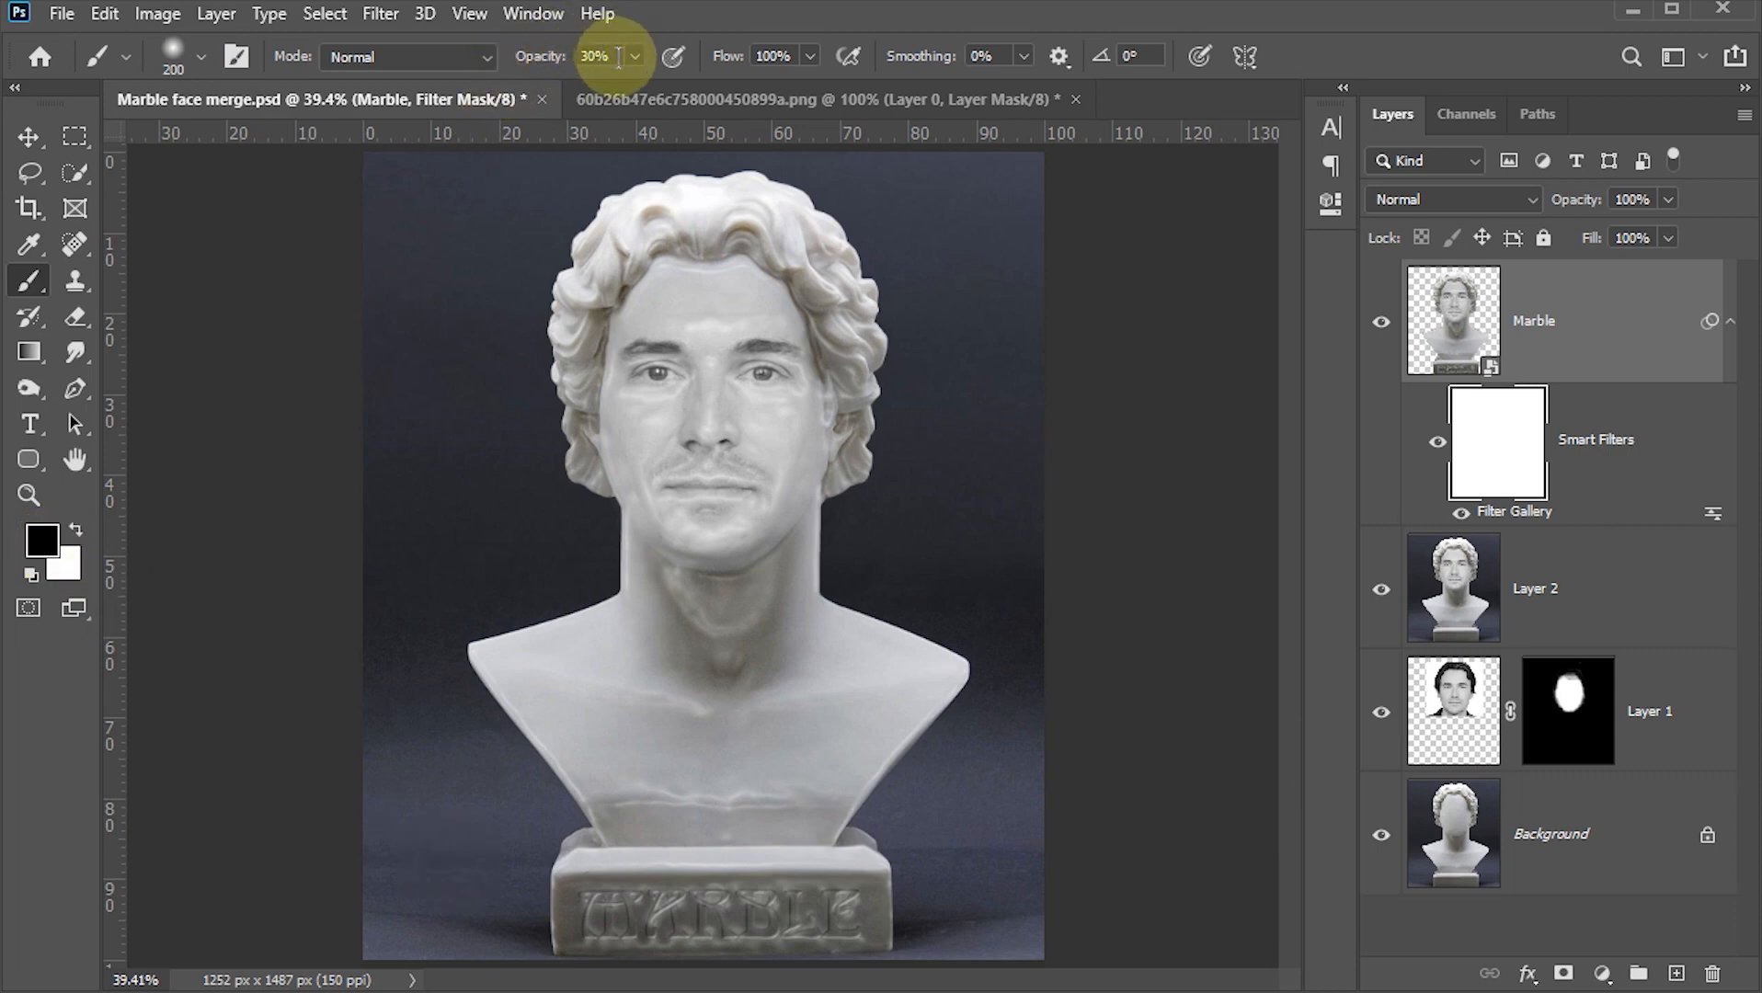
{"action": "type", "text": "25"}
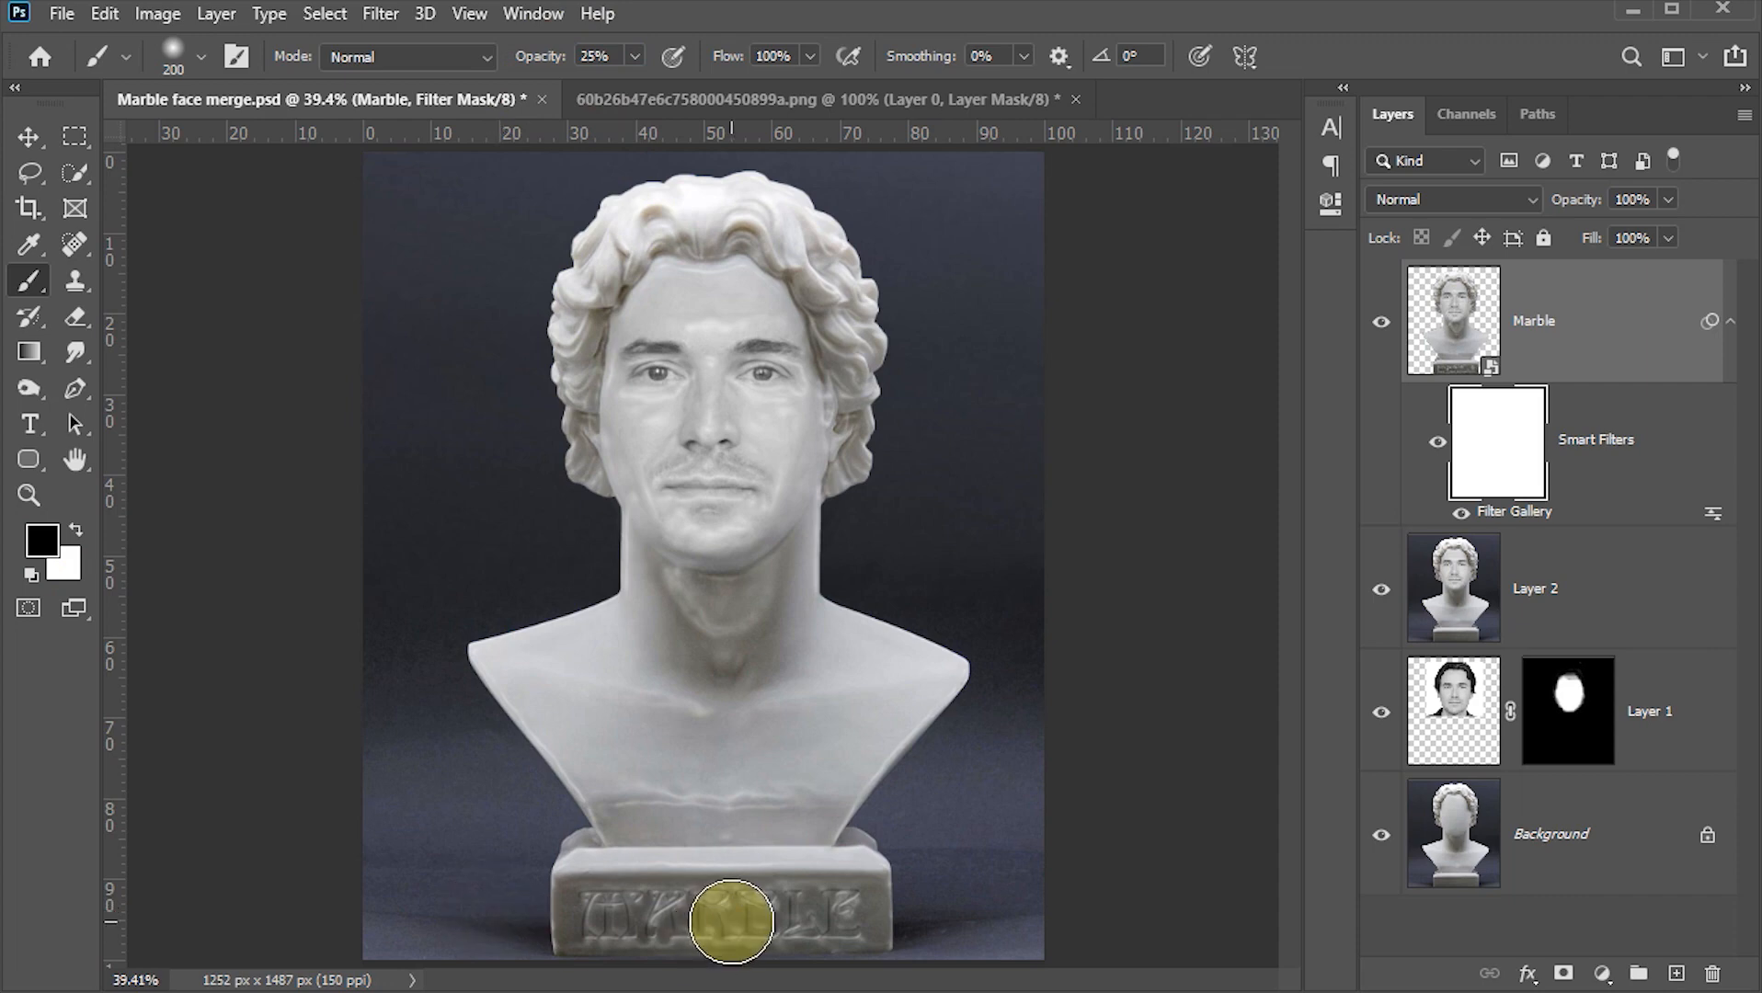
{"action": "scroll", "coordinate": [736, 928], "scroll_direction": "up", "scroll_amount": 2}
{"action": "mouse_move", "coordinate": [735, 920]}
{"action": "left_mouse_down"}
{"action": "mouse_move", "coordinate": [734, 752]}
{"action": "mouse_move", "coordinate": [503, 814]}
{"action": "mouse_move", "coordinate": [444, 805]}
{"action": "mouse_move", "coordinate": [912, 804]}
{"action": "mouse_move", "coordinate": [381, 807]}
{"action": "mouse_move", "coordinate": [425, 767]}
{"action": "mouse_move", "coordinate": [962, 770]}
{"action": "mouse_move", "coordinate": [413, 755]}
{"action": "mouse_move", "coordinate": [700, 747]}
{"action": "mouse_move", "coordinate": [874, 767]}
{"action": "mouse_move", "coordinate": [853, 754]}
{"action": "left_mouse_up"}
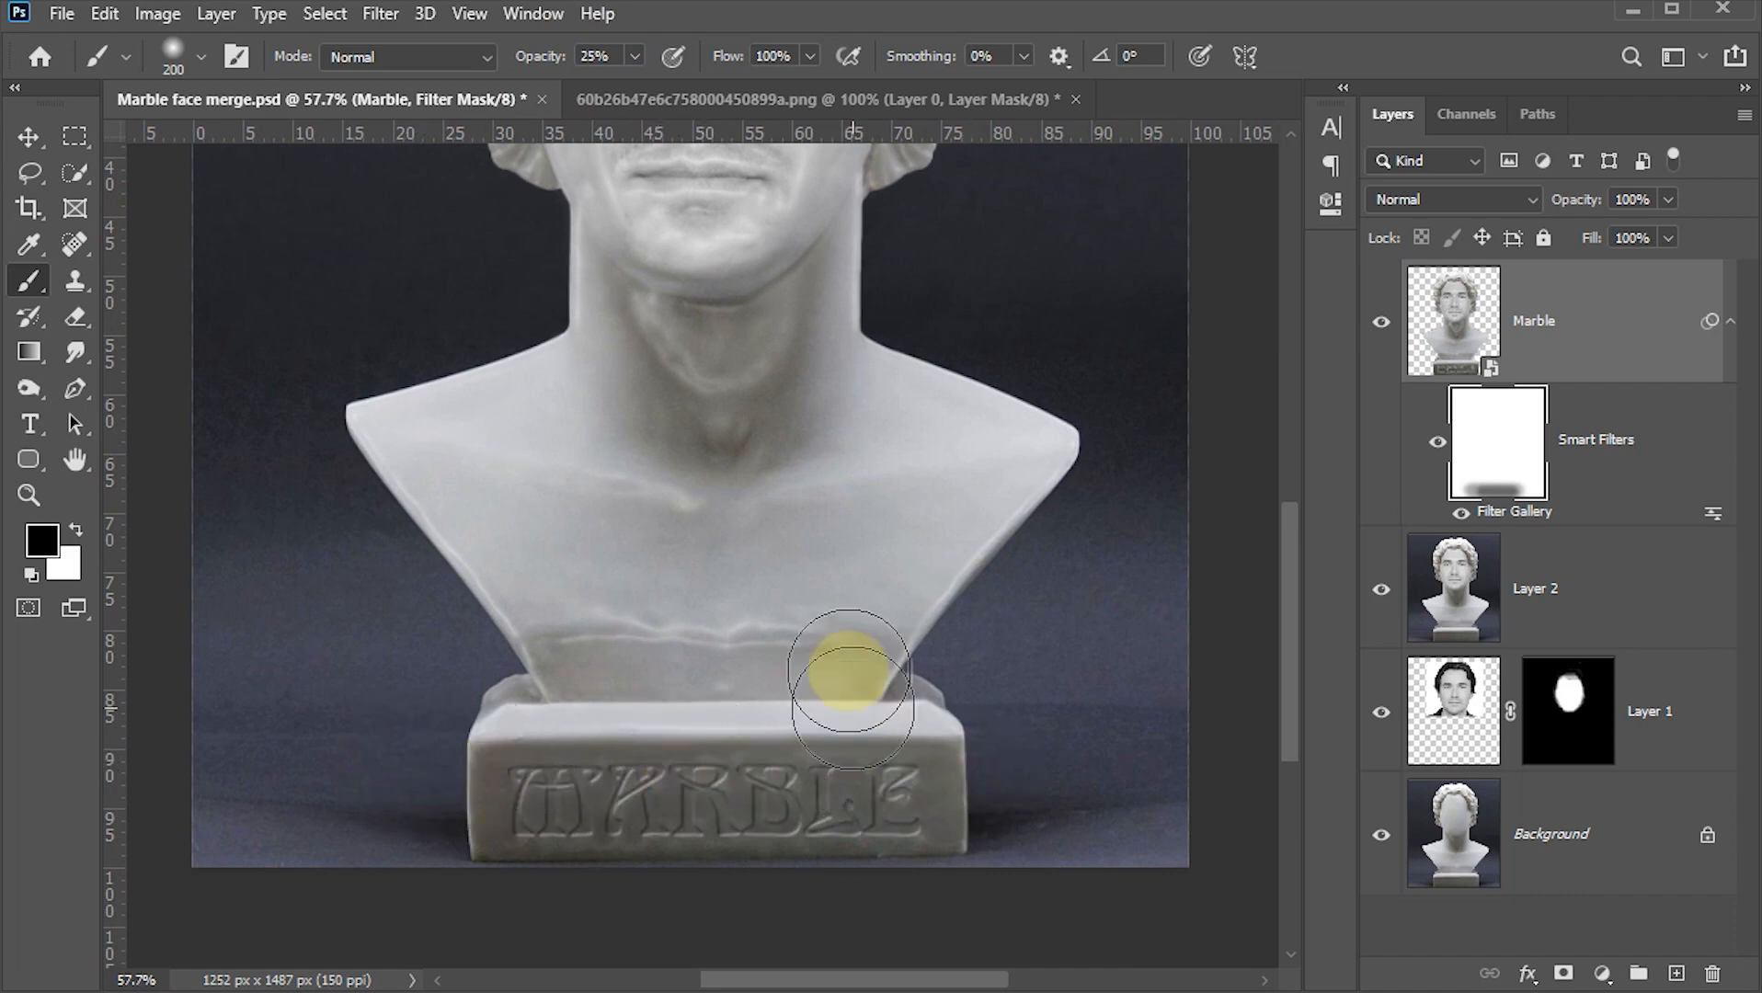
Reduce the brush to 10% opacity and size 100, and paint black on the filter mask over the forehead highlights
{"action": "left_click_drag", "start_coordinate": [846, 676], "coordinate": [851, 786]}
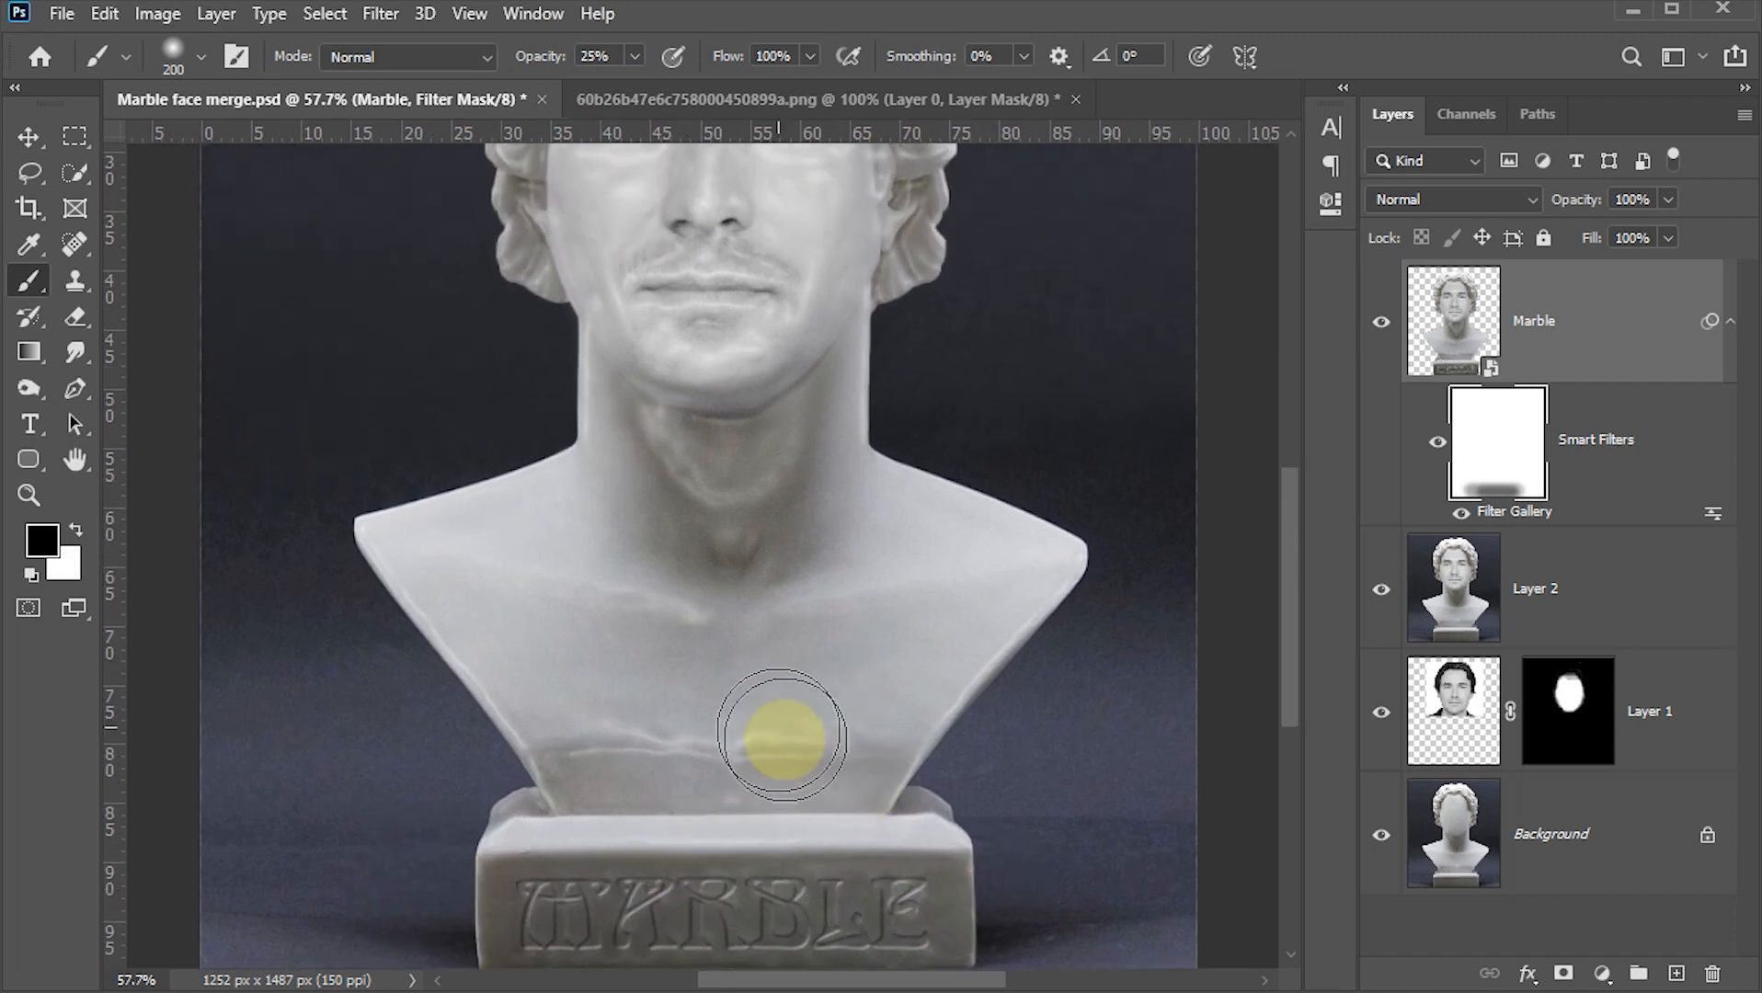
{"action": "left_click_drag", "start_coordinate": [797, 517], "coordinate": [794, 718]}
{"action": "mouse_move", "coordinate": [750, 434]}
{"action": "left_mouse_down"}
{"action": "mouse_move", "coordinate": [787, 394]}
{"action": "mouse_move", "coordinate": [677, 283]}
{"action": "mouse_move", "coordinate": [701, 379]}
{"action": "left_mouse_up"}
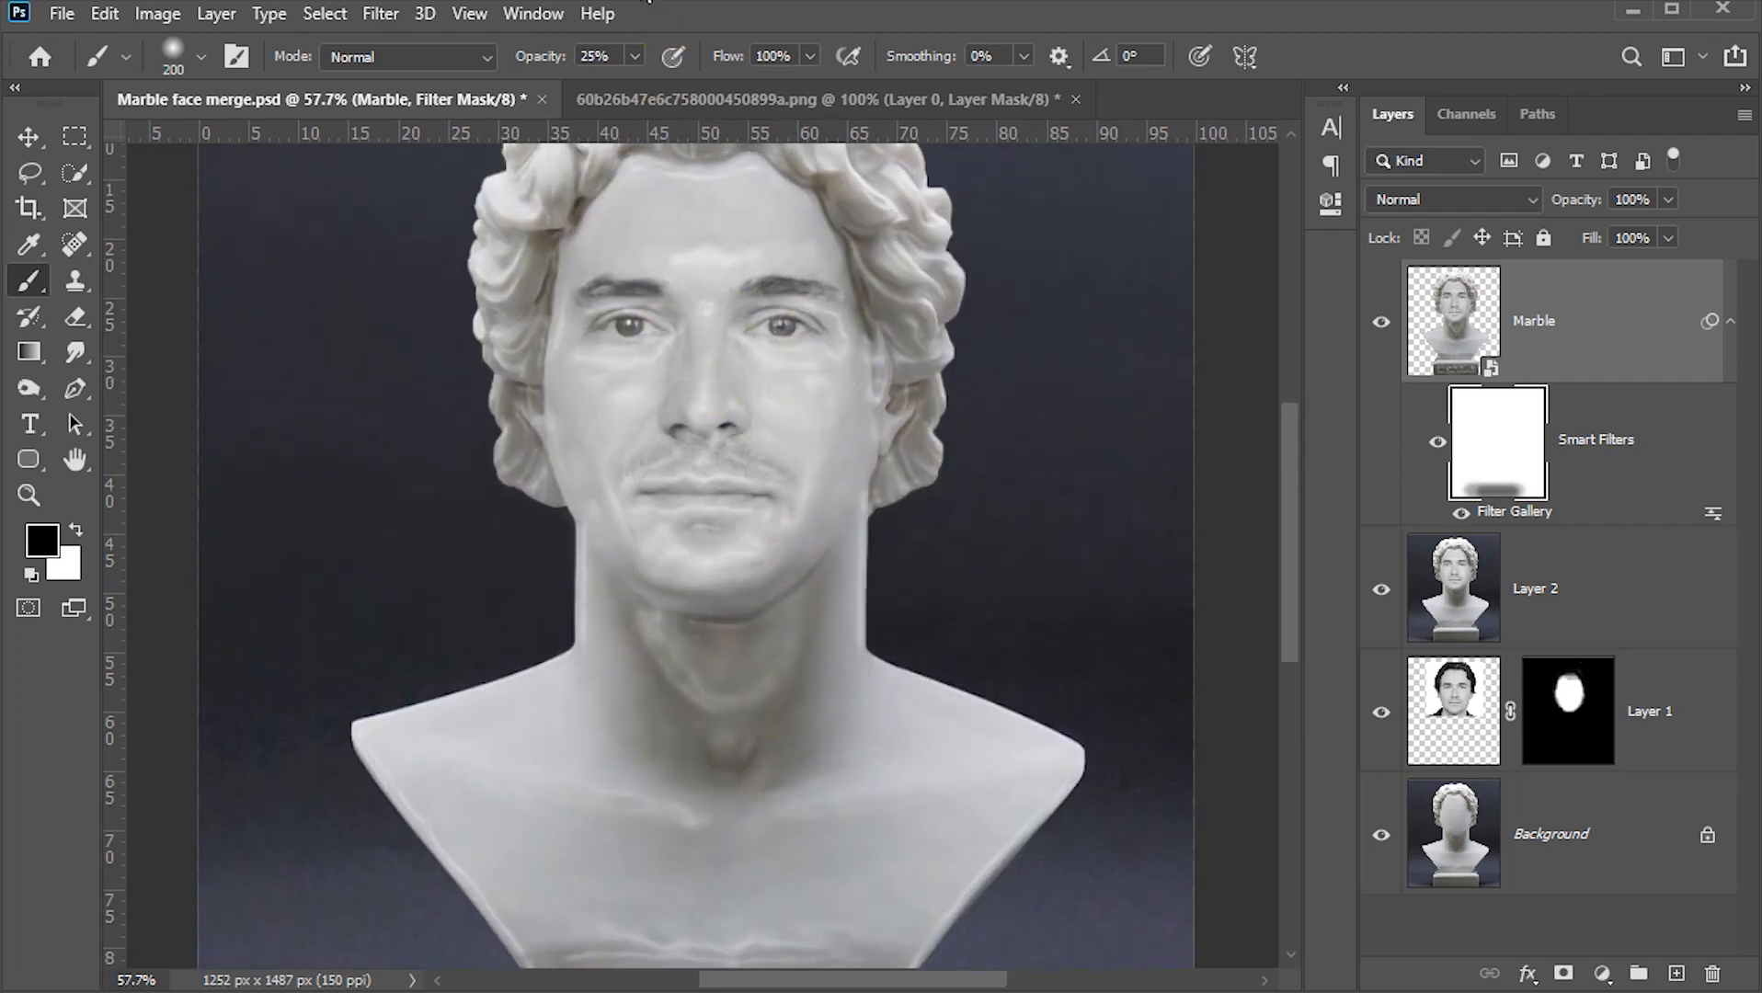
{"action": "left_click", "coordinate": [598, 56]}
{"action": "scroll", "coordinate": [523, 72], "scroll_direction": "down", "scroll_amount": 20}
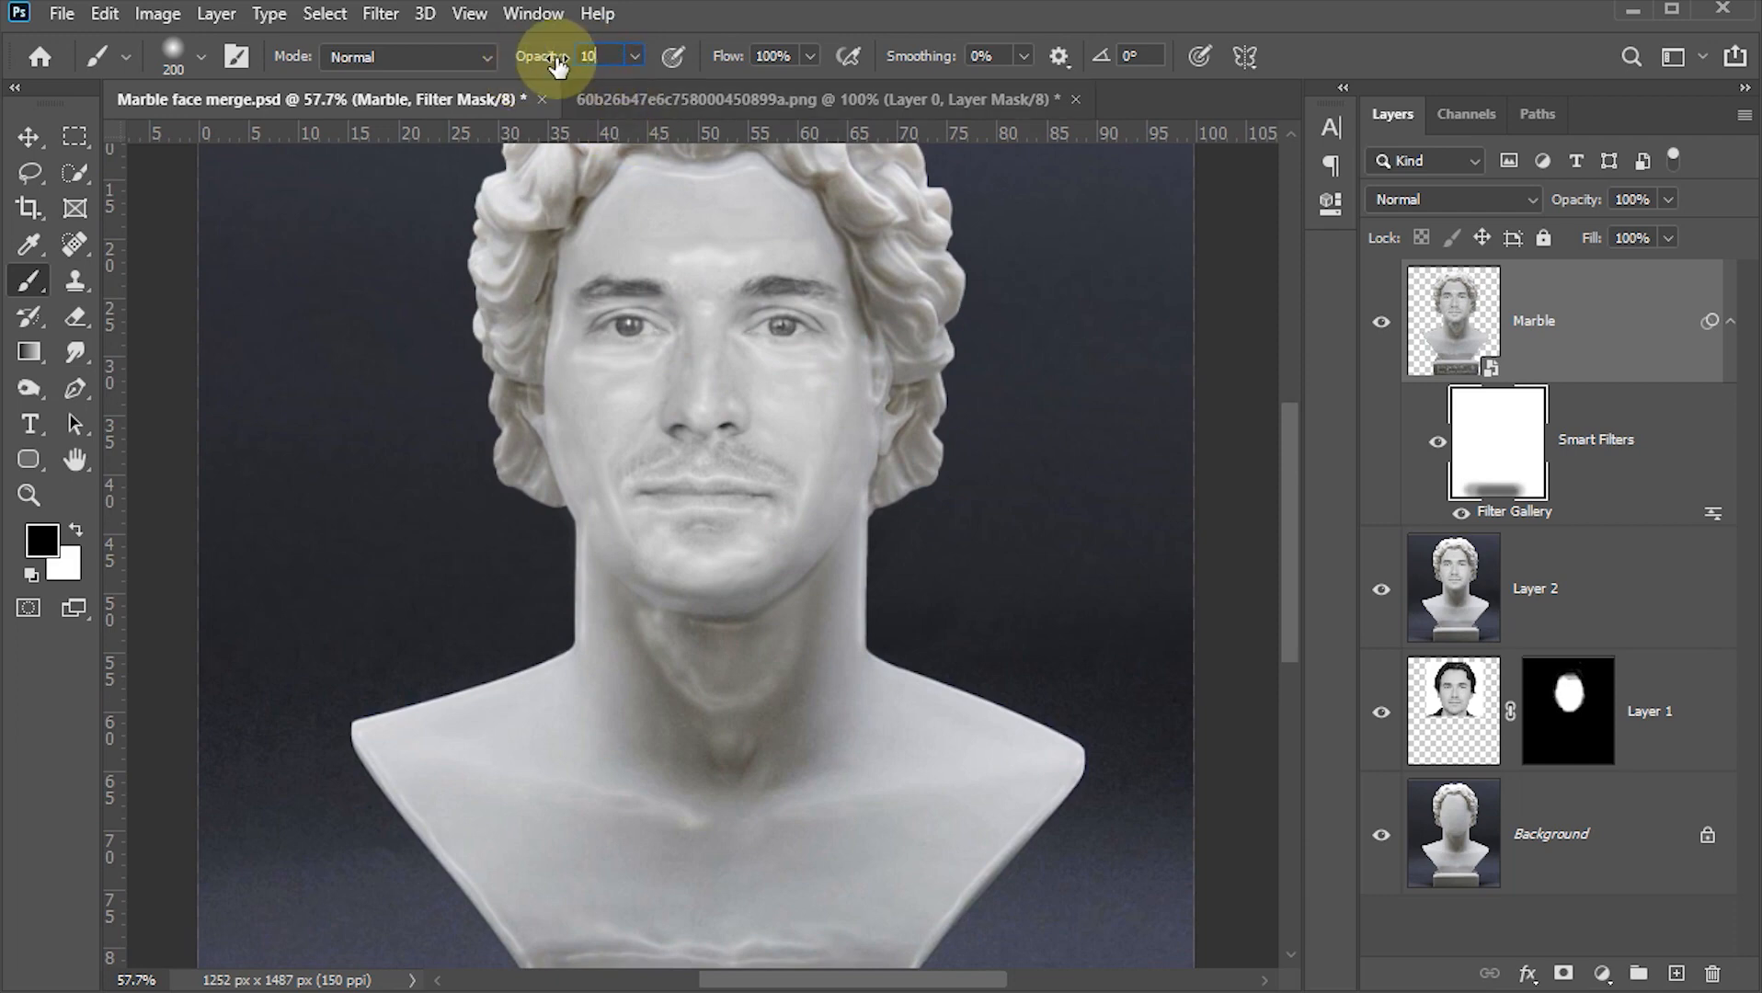
{"action": "key", "text": "Return"}
{"action": "key", "text": "bracketleft"}
{"action": "key", "text": "bracketleft"}
{"action": "key", "text": "bracketleft"}
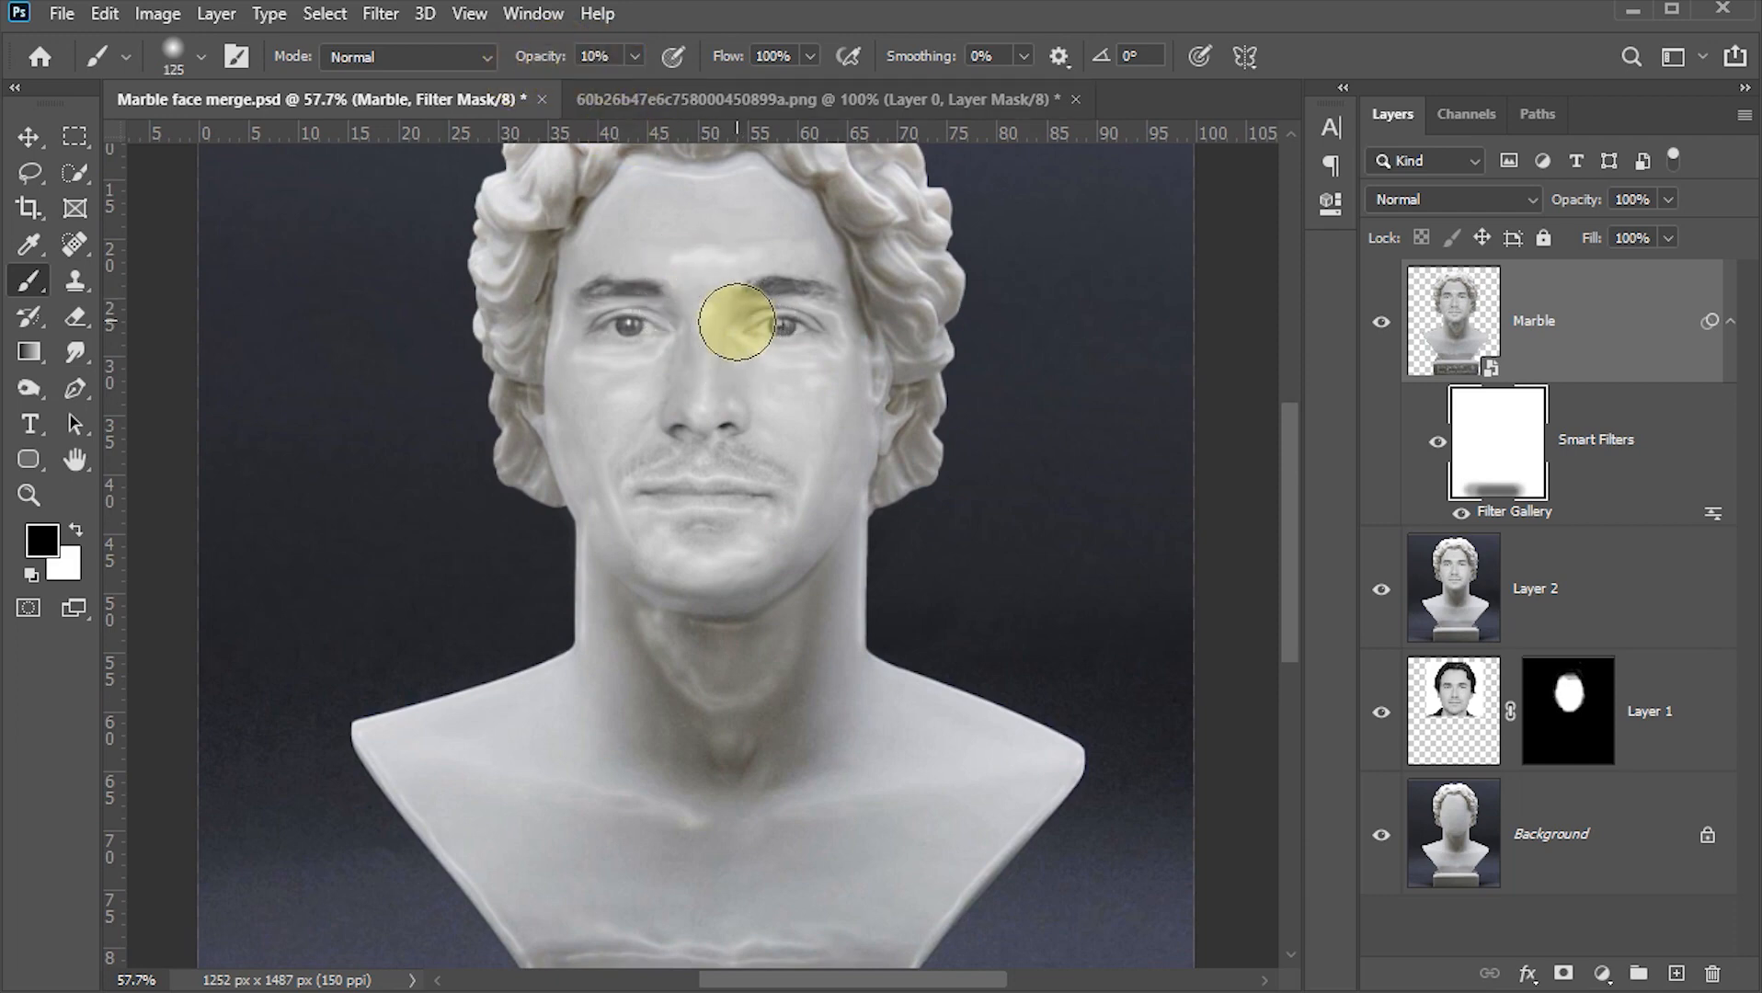
{"action": "key", "text": "bracketleft"}
{"action": "left_click_drag", "start_coordinate": [767, 590], "coordinate": [775, 758]}
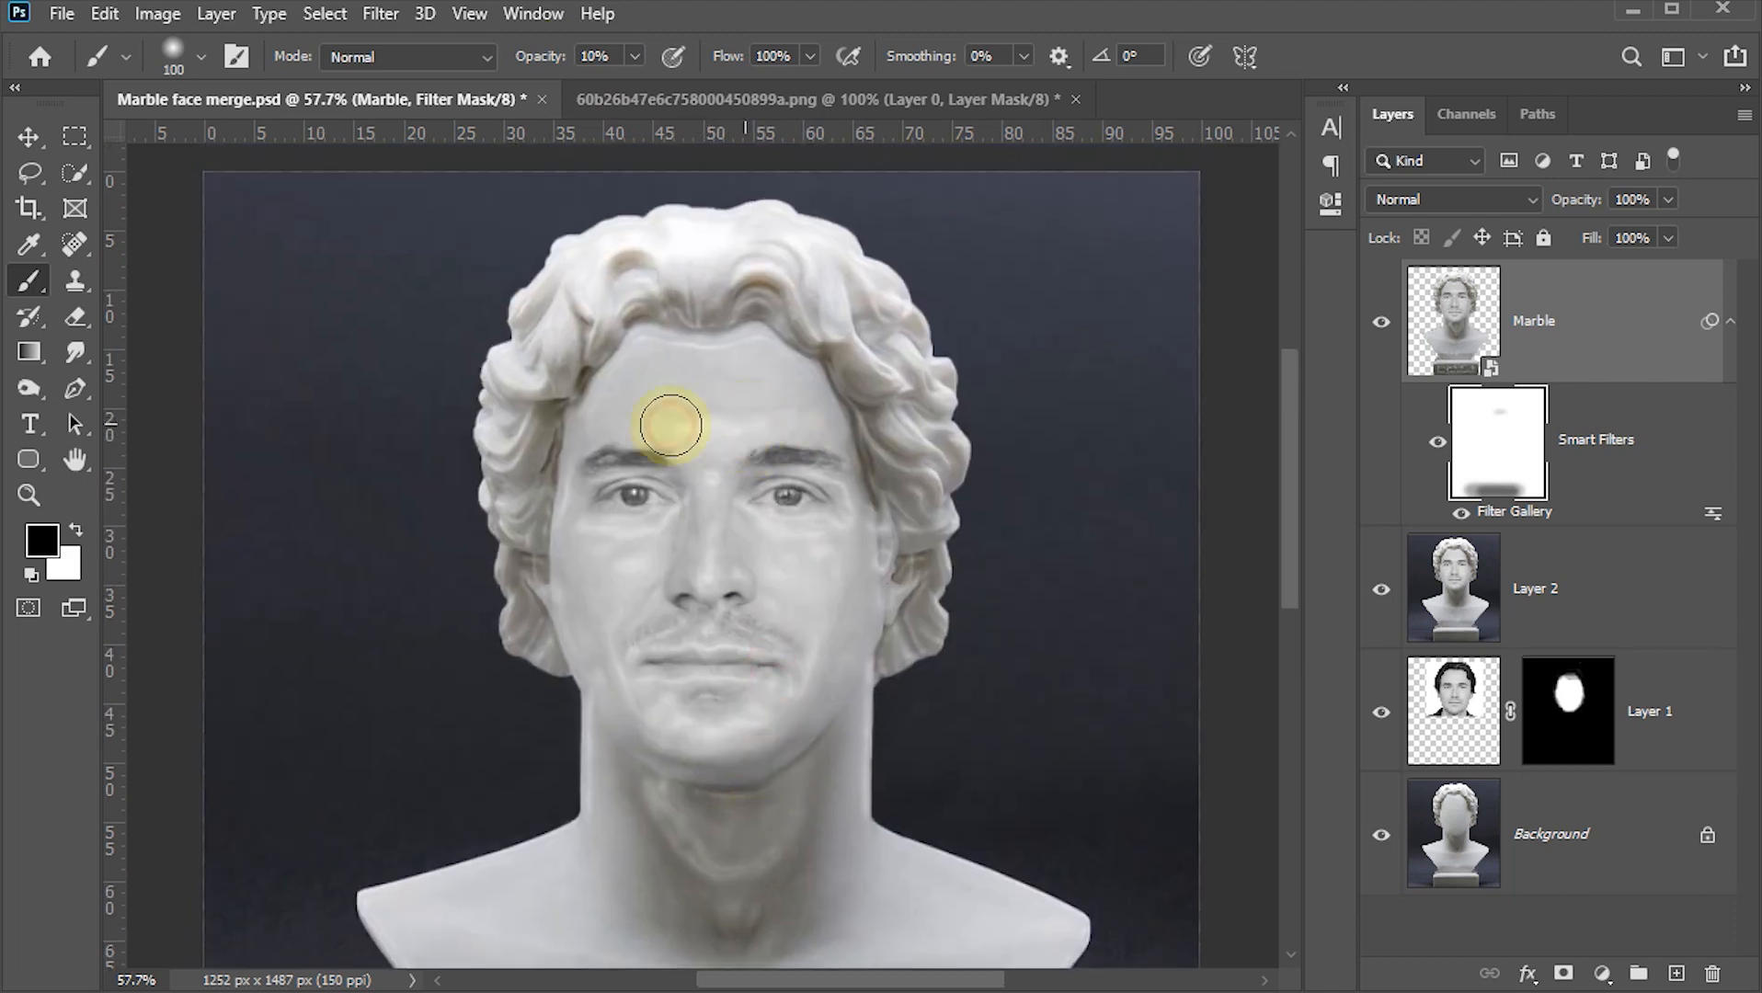
{"action": "left_click_drag", "start_coordinate": [671, 426], "coordinate": [768, 431]}
Paint black on the filter mask under the eyes, around the mouth, on the cheeks and over the hair to soften the shine
{"action": "left_click_drag", "start_coordinate": [597, 527], "coordinate": [654, 548]}
{"action": "mouse_move", "coordinate": [618, 678]}
{"action": "left_mouse_down"}
{"action": "mouse_move", "coordinate": [718, 739]}
{"action": "mouse_move", "coordinate": [811, 683]}
{"action": "left_mouse_up"}
{"action": "left_click_drag", "start_coordinate": [842, 567], "coordinate": [826, 688]}
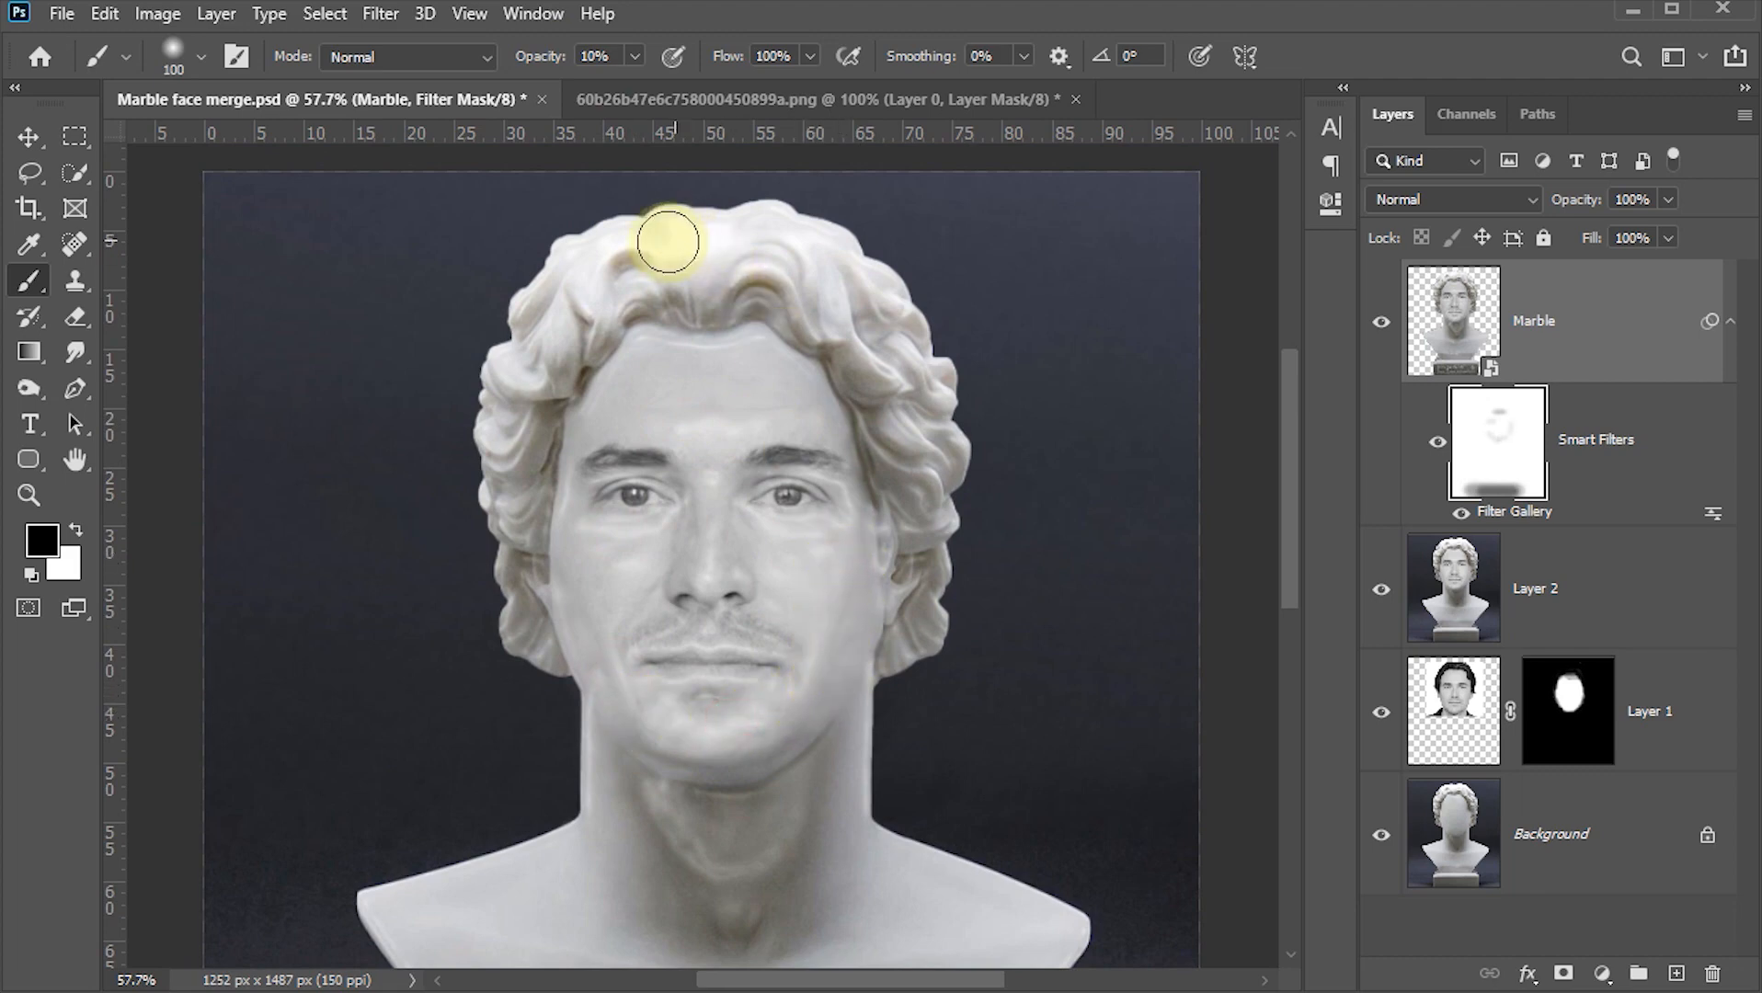
{"action": "mouse_move", "coordinate": [668, 242]}
{"action": "left_mouse_down"}
{"action": "mouse_move", "coordinate": [534, 411]}
{"action": "mouse_move", "coordinate": [698, 290]}
{"action": "mouse_move", "coordinate": [839, 341]}
{"action": "mouse_move", "coordinate": [901, 451]}
{"action": "mouse_move", "coordinate": [880, 539]}
{"action": "mouse_move", "coordinate": [702, 492]}
{"action": "mouse_move", "coordinate": [792, 534]}
{"action": "left_mouse_up"}
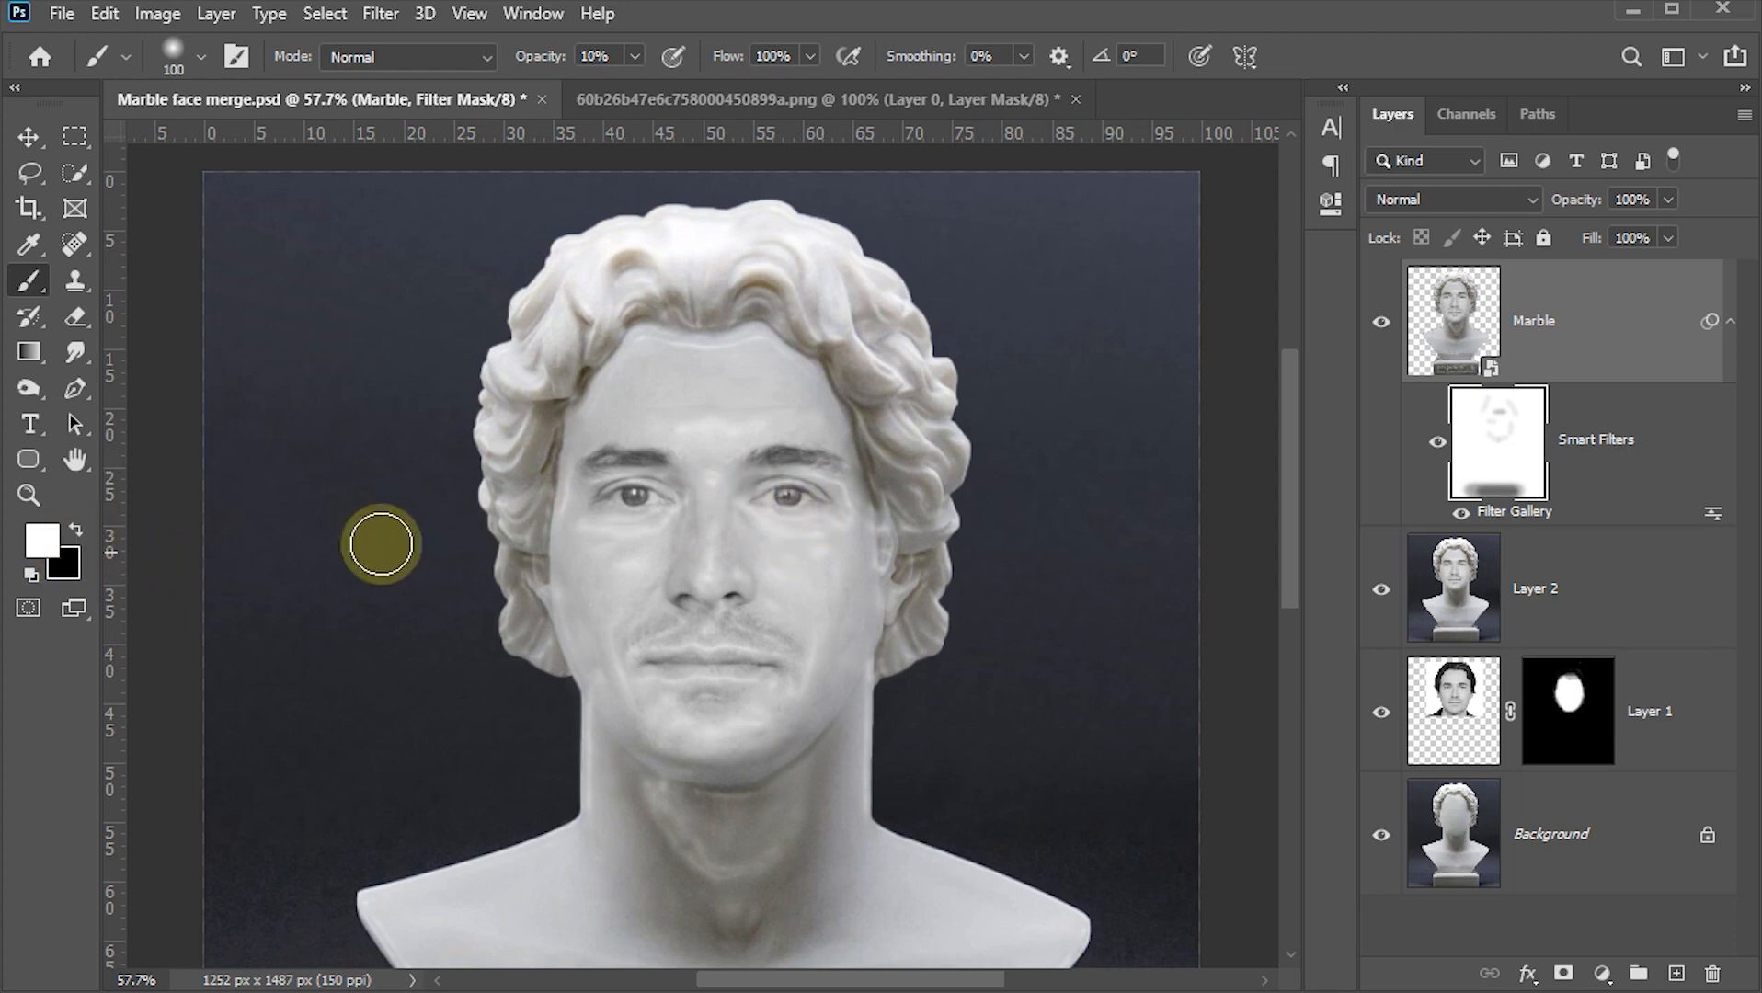
Paint white on the filter mask over the forehead and base lettering to bring back some of the Plastic Wrap effect
{"action": "mouse_move", "coordinate": [660, 398]}
{"action": "left_mouse_down"}
{"action": "mouse_move", "coordinate": [796, 396]}
{"action": "mouse_move", "coordinate": [771, 413]}
{"action": "left_mouse_up"}
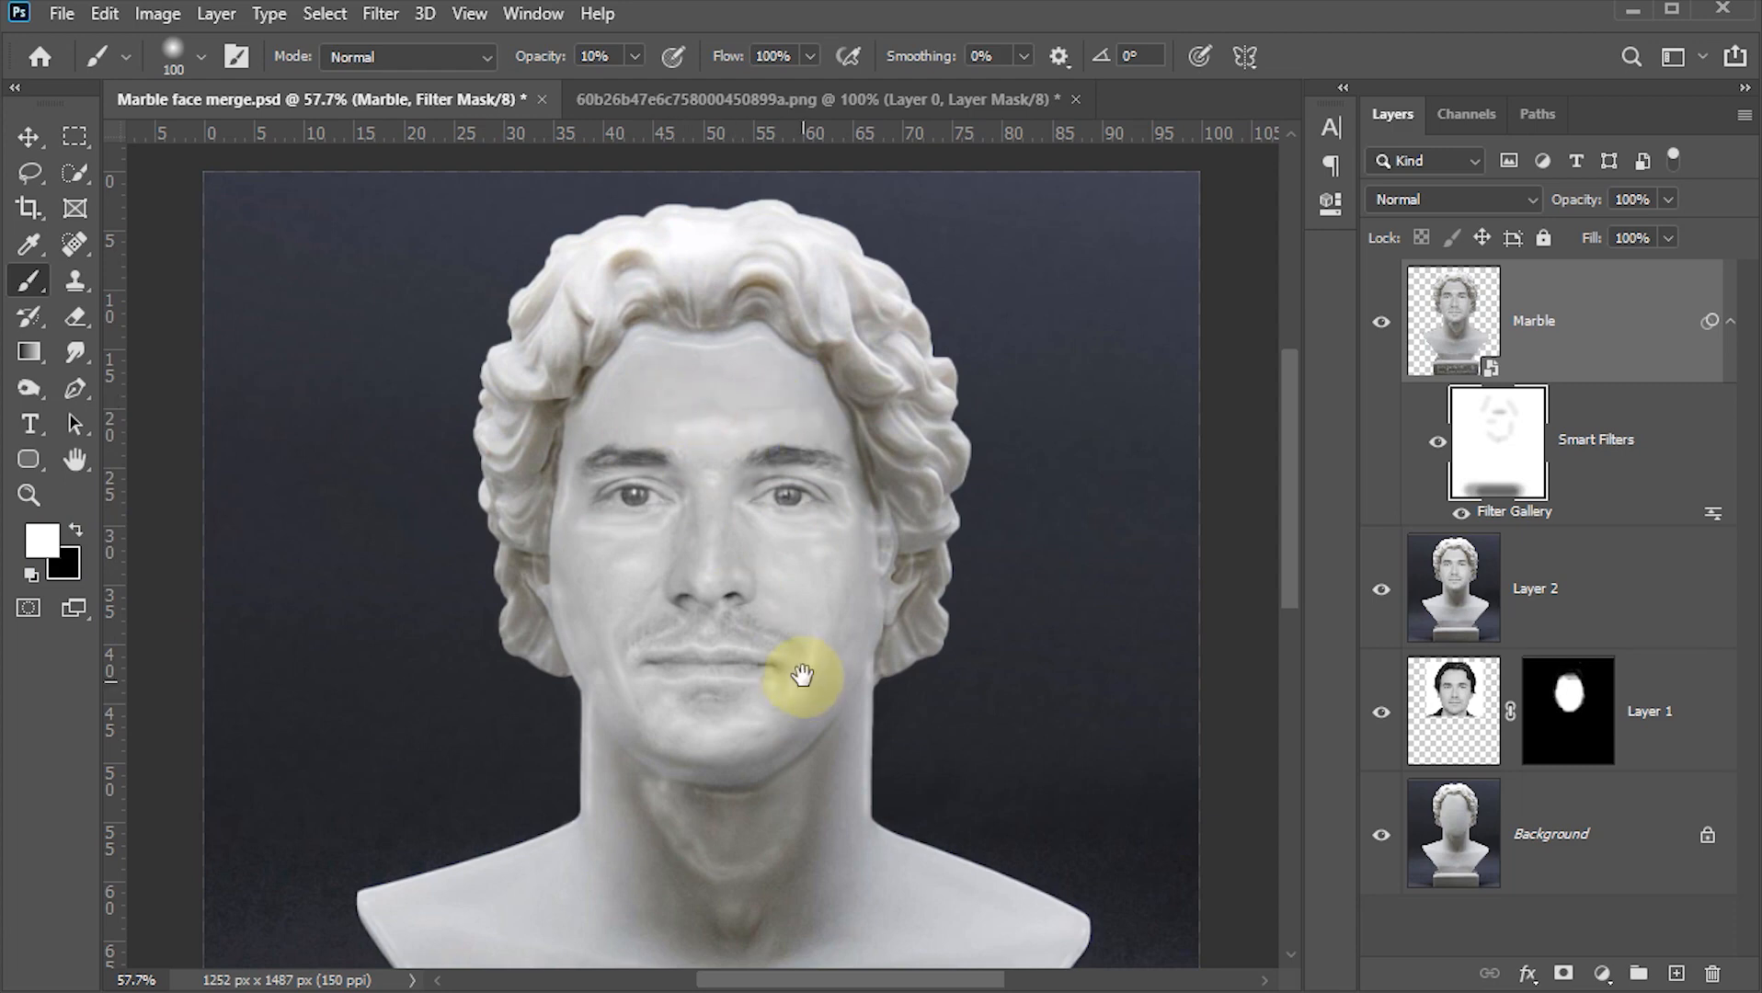
{"action": "left_click_drag", "start_coordinate": [803, 656], "coordinate": [792, 258]}
{"action": "mouse_move", "coordinate": [663, 914]}
{"action": "left_mouse_down"}
{"action": "mouse_move", "coordinate": [507, 901]}
{"action": "mouse_move", "coordinate": [862, 901]}
{"action": "mouse_move", "coordinate": [528, 867]}
{"action": "mouse_move", "coordinate": [745, 864]}
{"action": "mouse_move", "coordinate": [870, 873]}
{"action": "mouse_move", "coordinate": [758, 896]}
{"action": "mouse_move", "coordinate": [974, 914]}
{"action": "mouse_move", "coordinate": [512, 904]}
{"action": "mouse_move", "coordinate": [725, 917]}
{"action": "mouse_move", "coordinate": [508, 870]}
{"action": "left_mouse_up"}
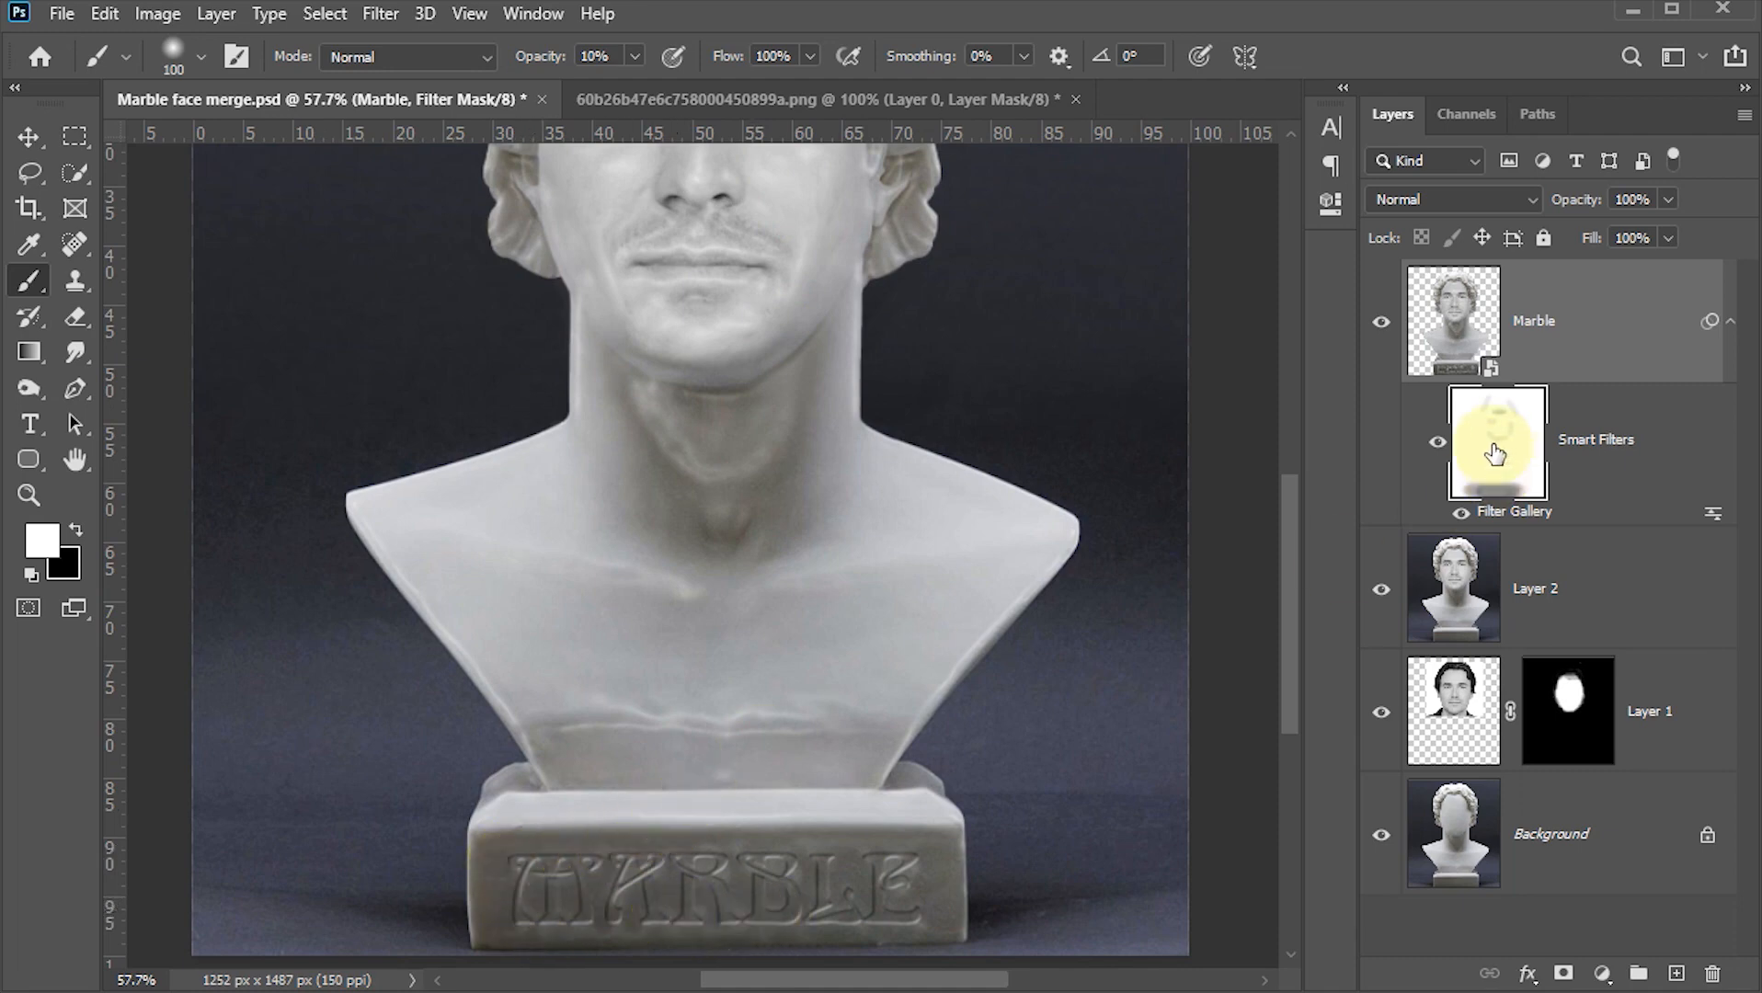
{"action": "mouse_move", "coordinate": [910, 759]}
{"action": "left_mouse_down"}
{"action": "mouse_move", "coordinate": [575, 858]}
{"action": "mouse_move", "coordinate": [844, 861]}
{"action": "mouse_move", "coordinate": [621, 864]}
{"action": "mouse_move", "coordinate": [569, 710]}
{"action": "mouse_move", "coordinate": [886, 703]}
{"action": "mouse_move", "coordinate": [576, 726]}
{"action": "mouse_move", "coordinate": [623, 733]}
{"action": "mouse_move", "coordinate": [608, 712]}
{"action": "mouse_move", "coordinate": [640, 501]}
{"action": "mouse_move", "coordinate": [656, 491]}
{"action": "mouse_move", "coordinate": [658, 654]}
{"action": "left_mouse_up"}
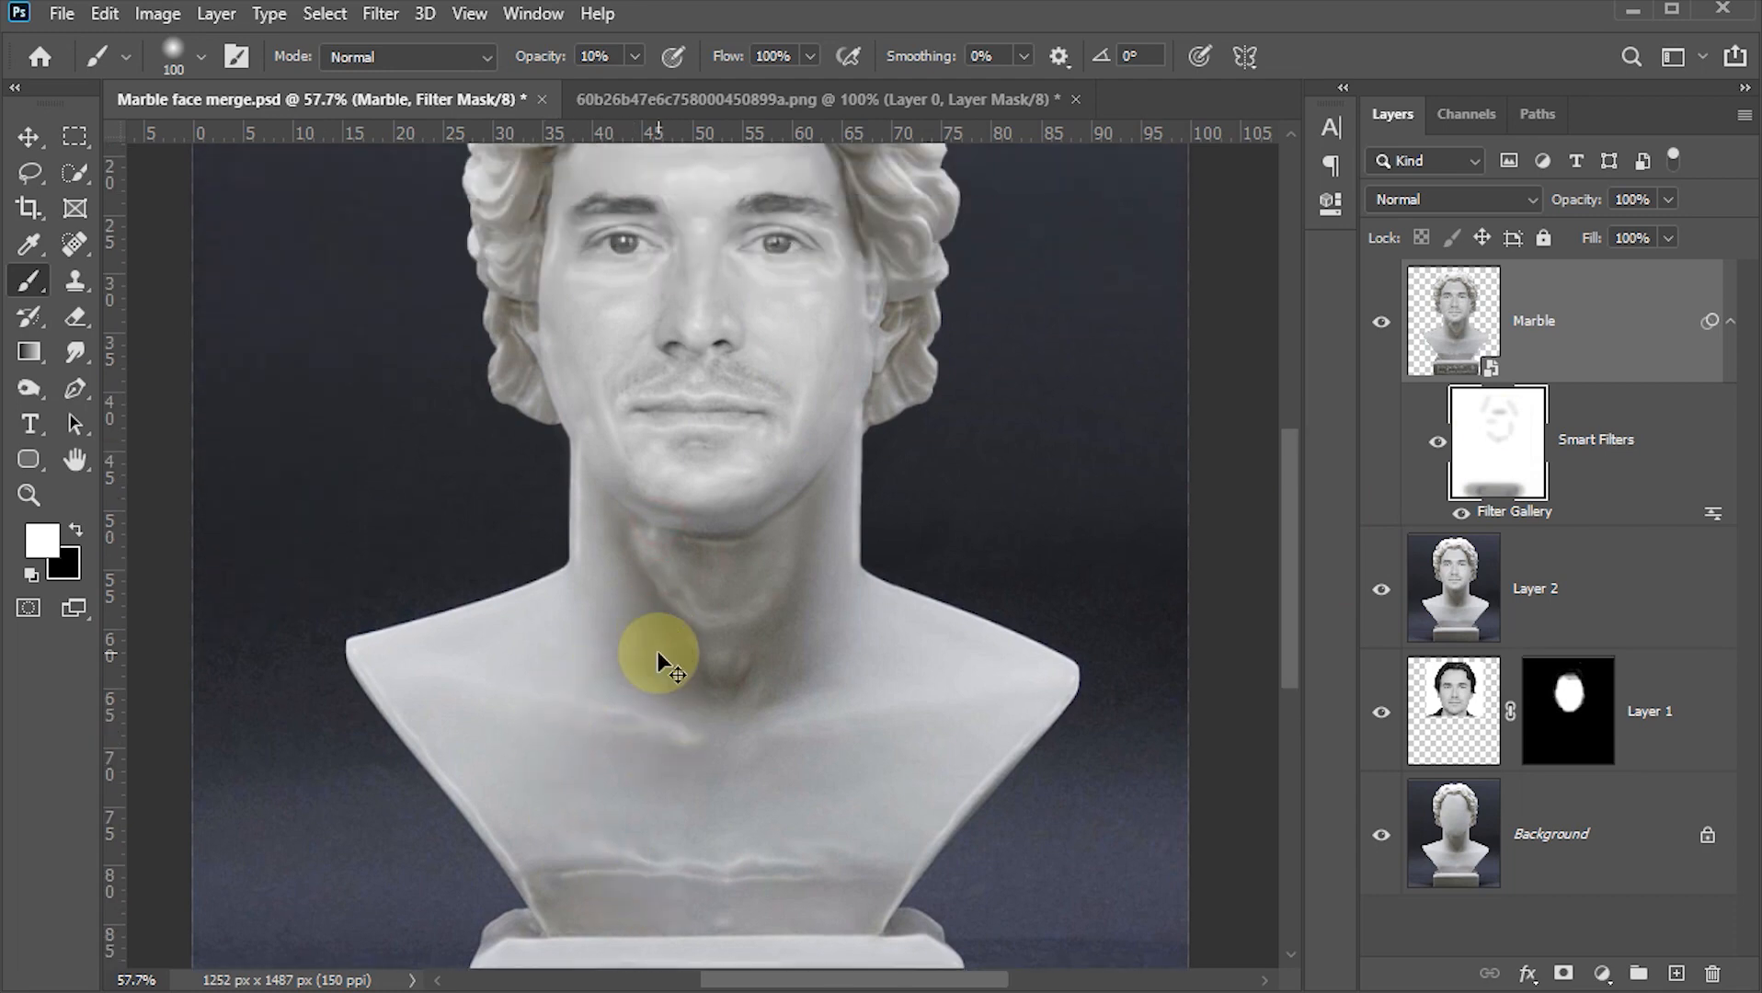
{"action": "scroll", "coordinate": [658, 654], "scroll_direction": "down", "scroll_amount": 3}
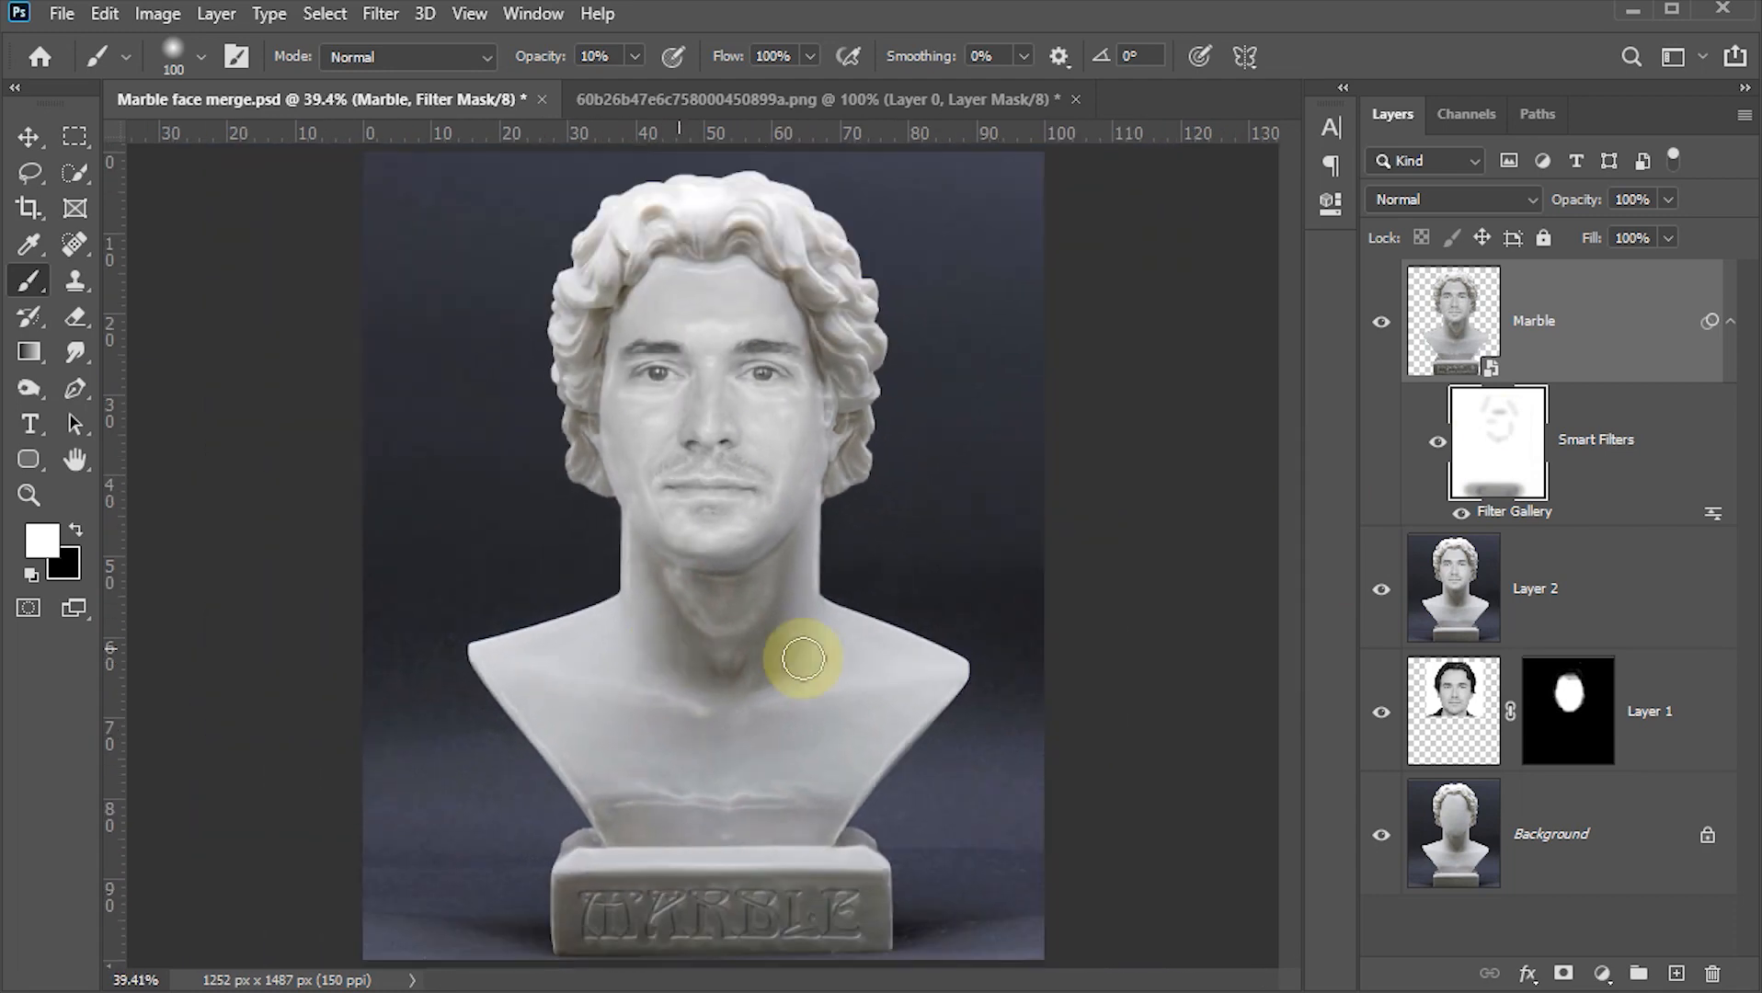
{"action": "left_click", "coordinate": [29, 140]}
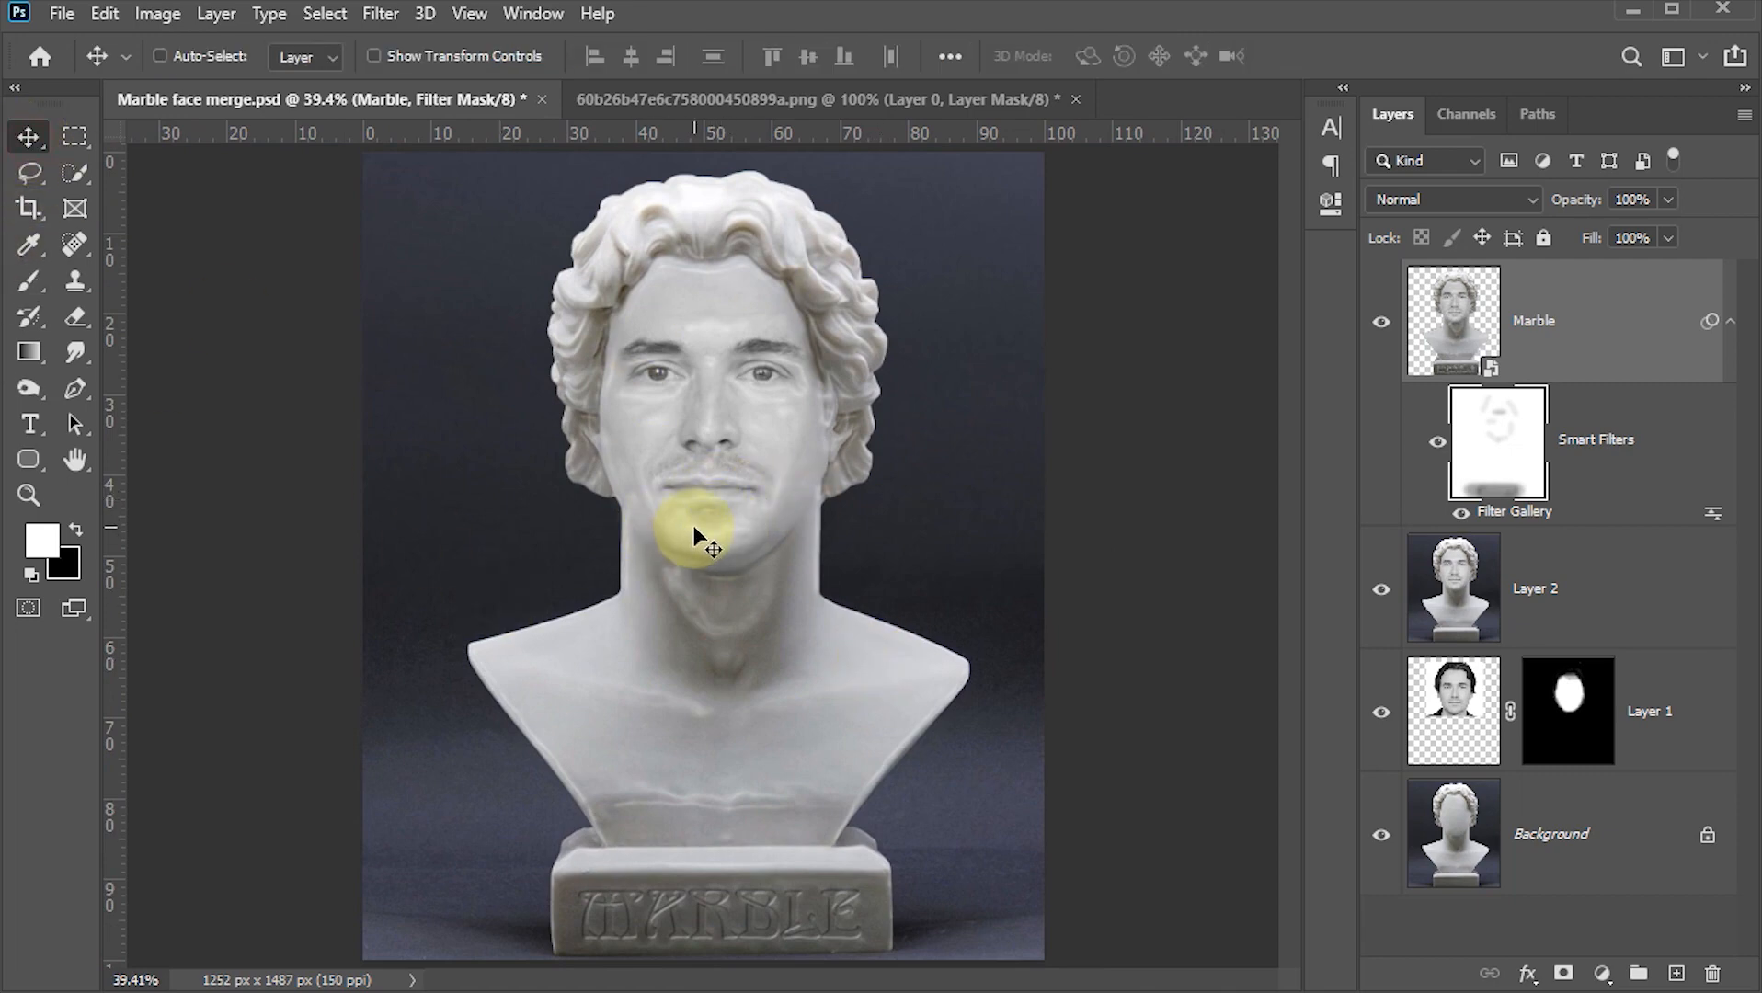
{"action": "key", "text": "z"}
{"action": "left_click_drag", "start_coordinate": [728, 307], "coordinate": [970, 623]}
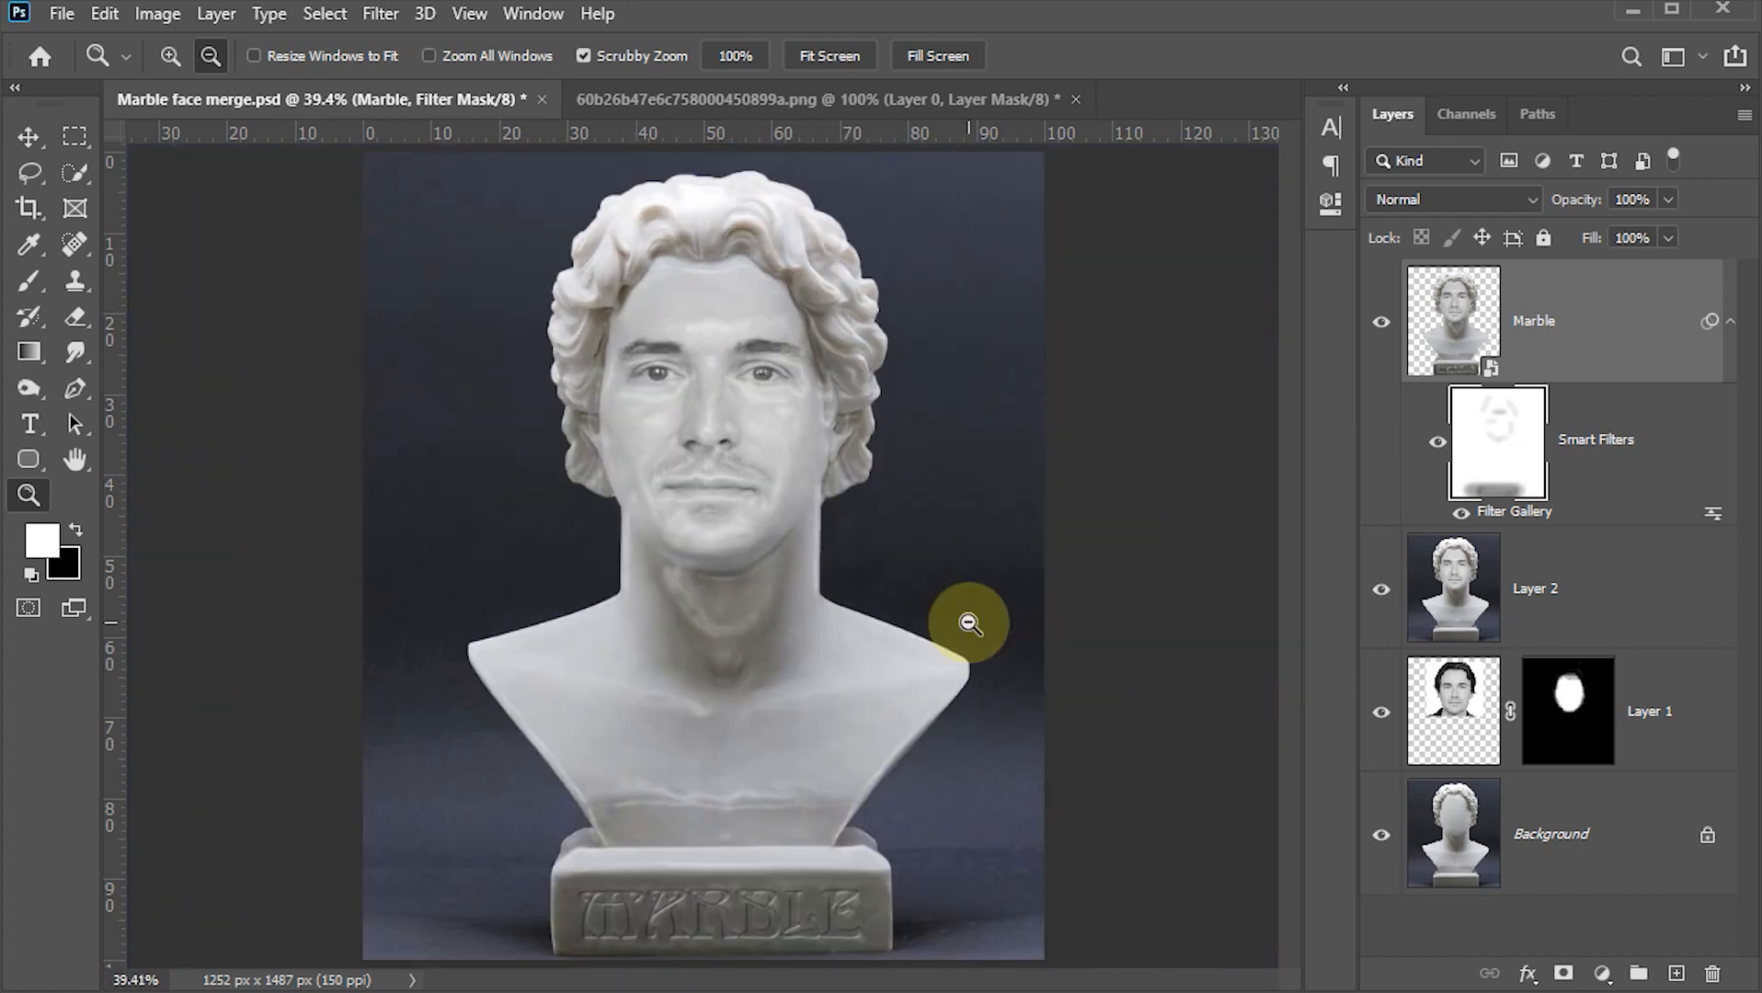